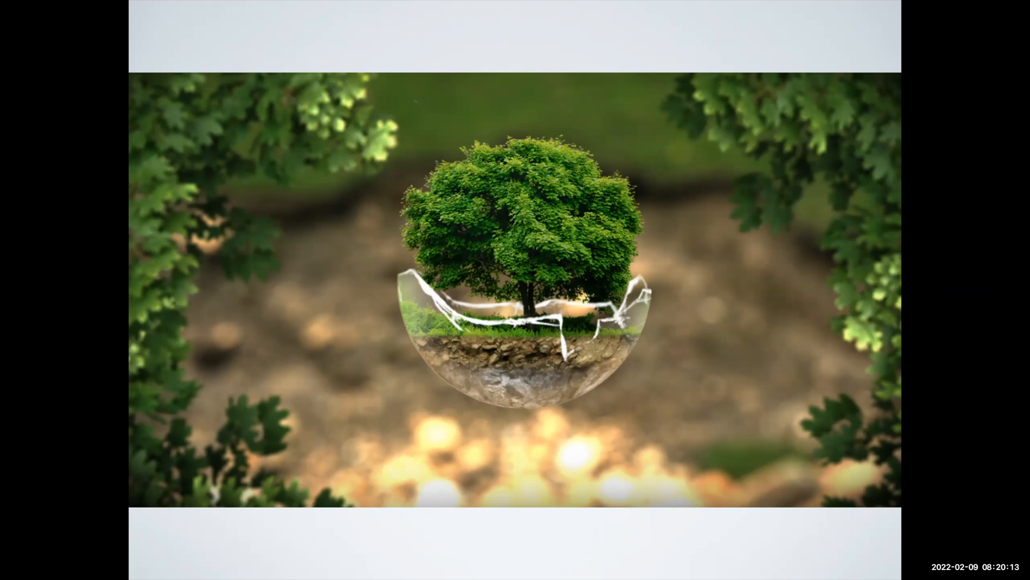
Exit the slideshow, minimize the presentation window and switch to the remote desktop in VMware Horizon Client.
key("Escape")
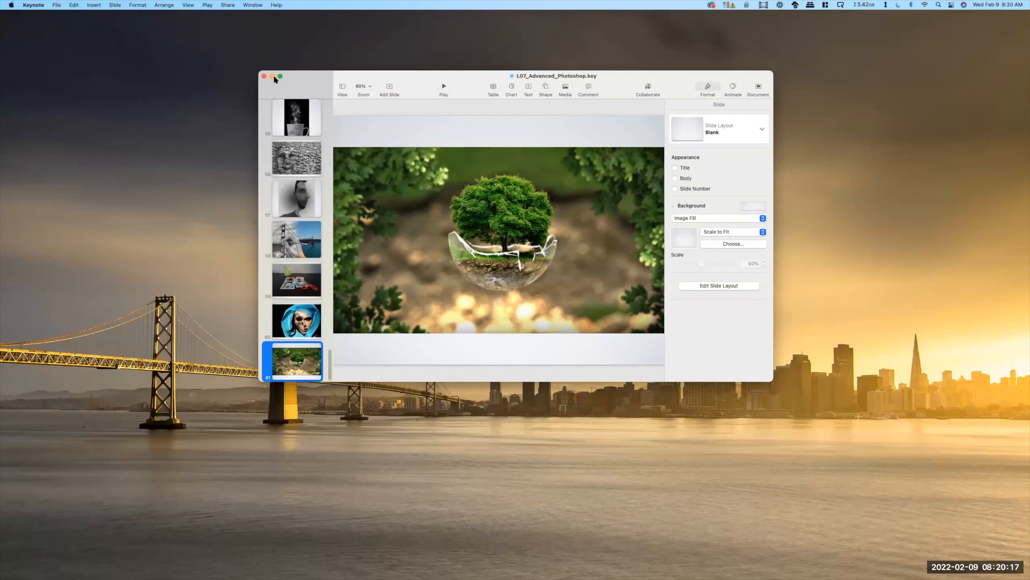
left_click(272, 76)
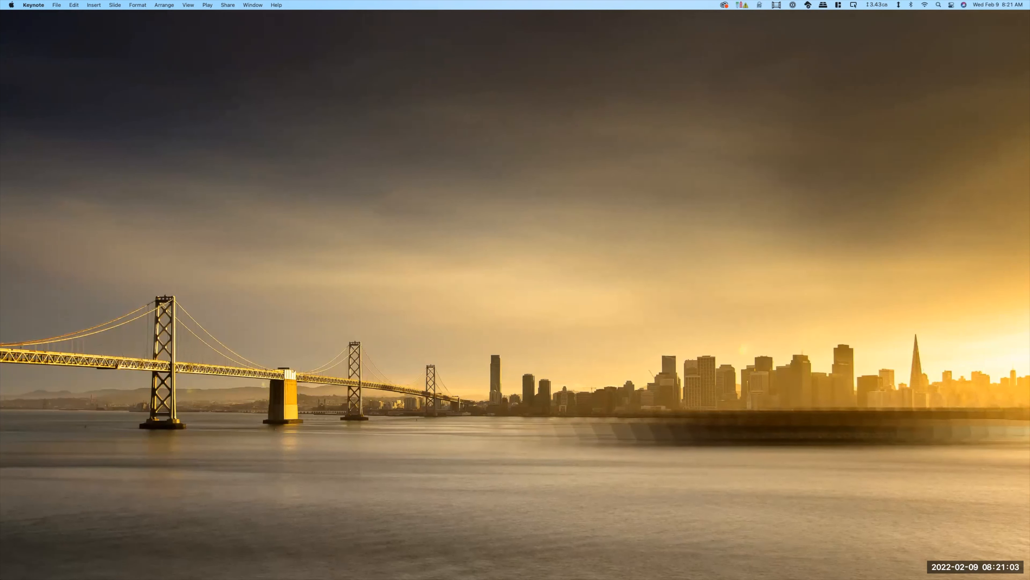
key("super+Tab")
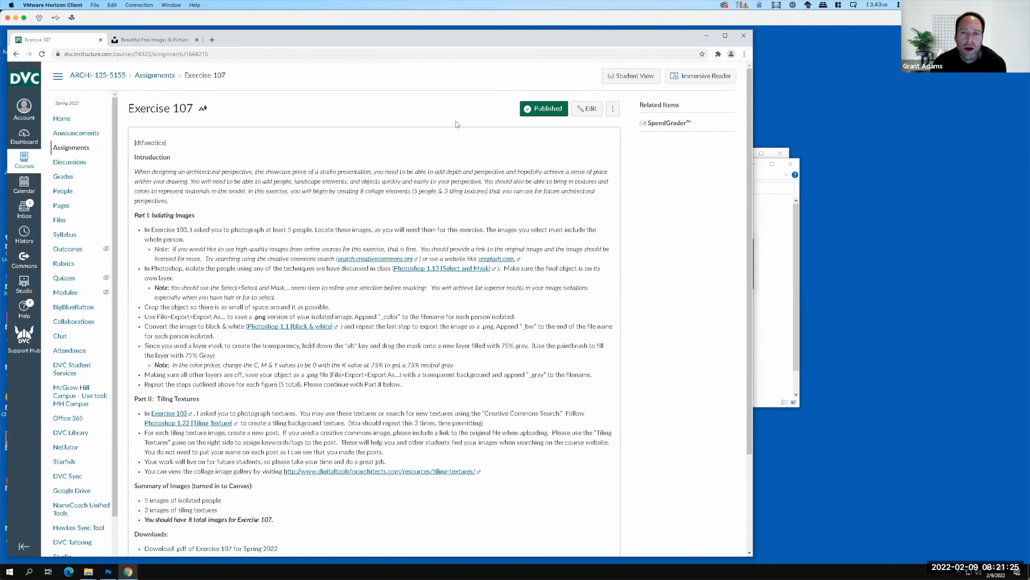
Review the Exercise 107 instructions, highlighting the headings "Part I: Isolating Images" and "Part II: Tiling Textures".
key("F15")
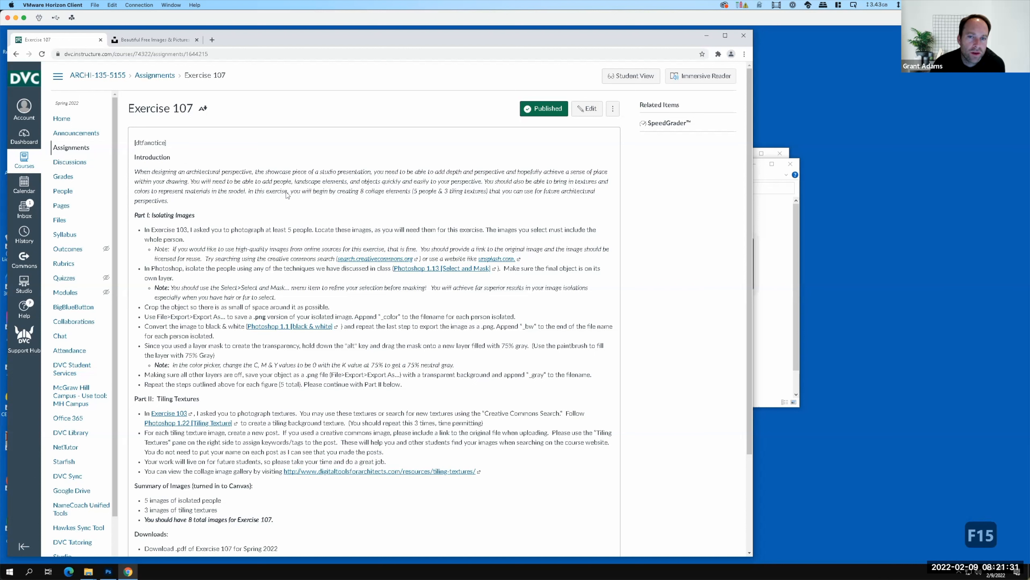
scroll(290, 204, "down", 1)
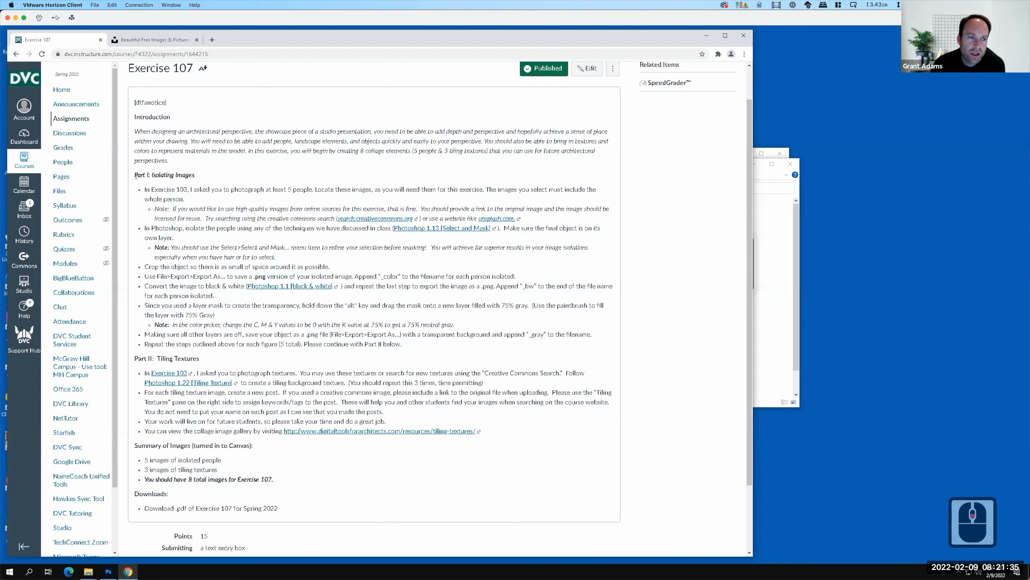
left_click_drag(135, 174, 227, 181)
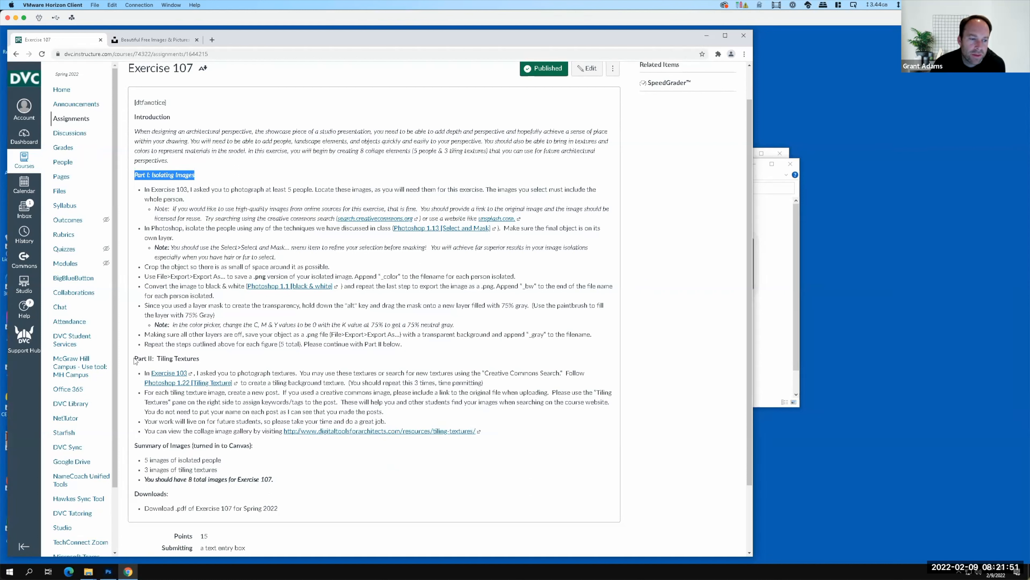
left_click_drag(135, 359, 200, 359)
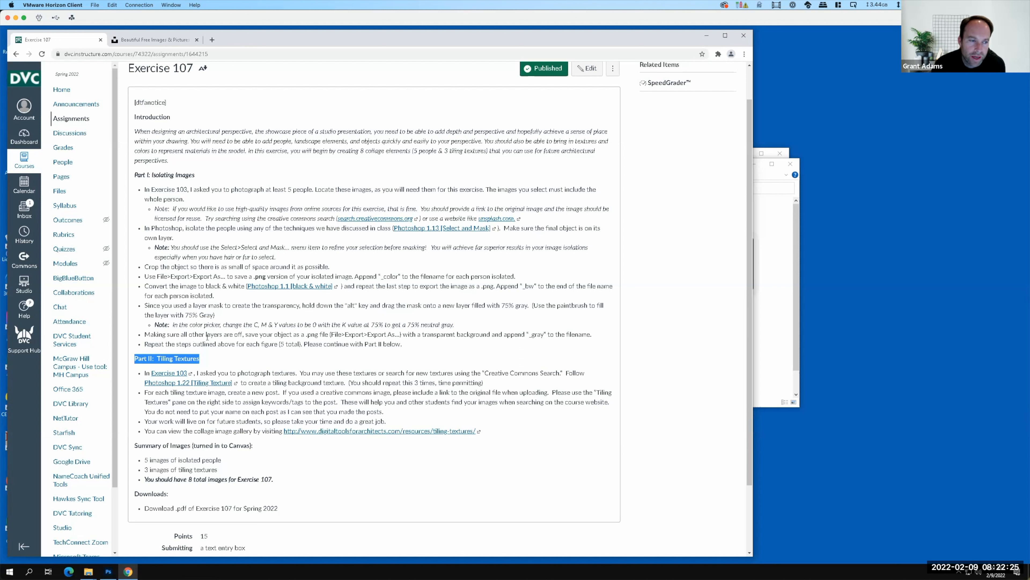
key("F15")
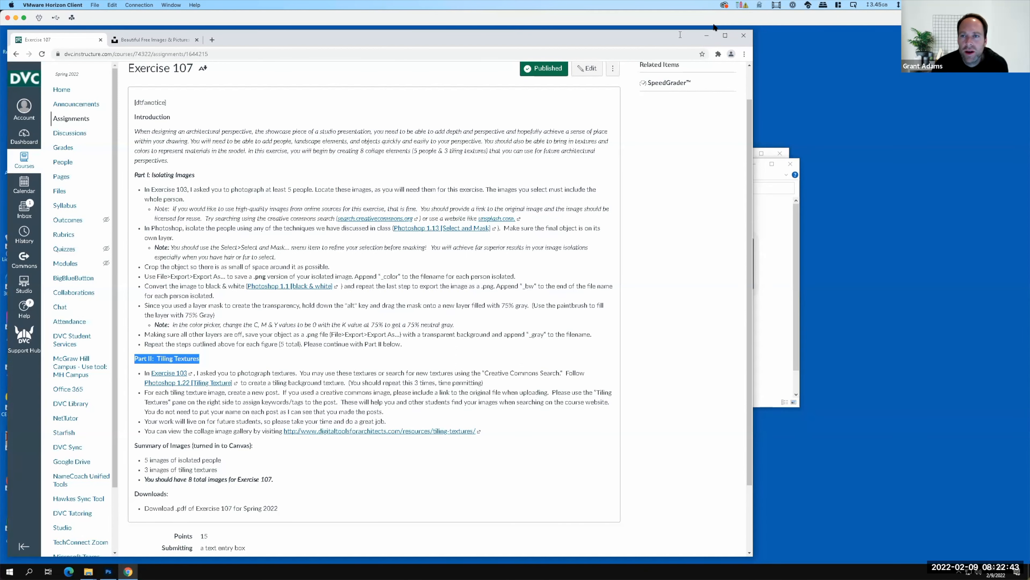
Clear the browser and both folder windows off the desktop and switch to Photoshop, dismissing its What's new window.
left_click(706, 36)
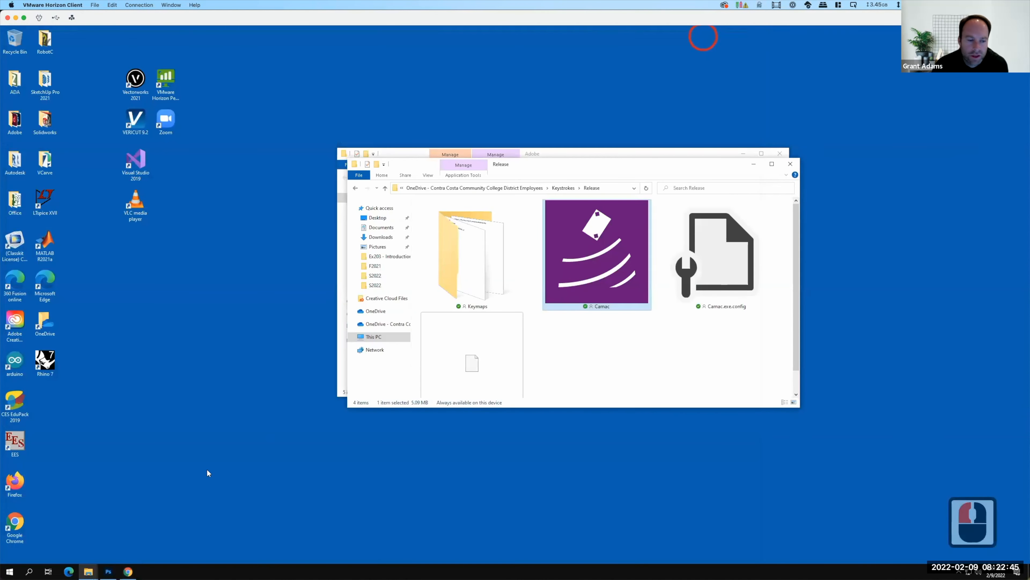
left_click(790, 164)
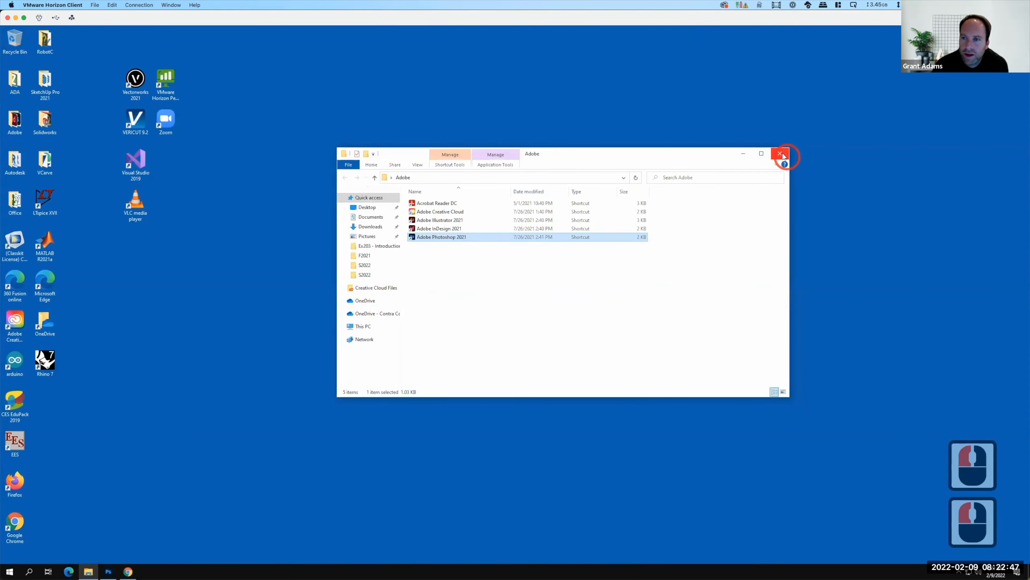
left_click(780, 153)
left_click(108, 571)
mouse_move(128, 571)
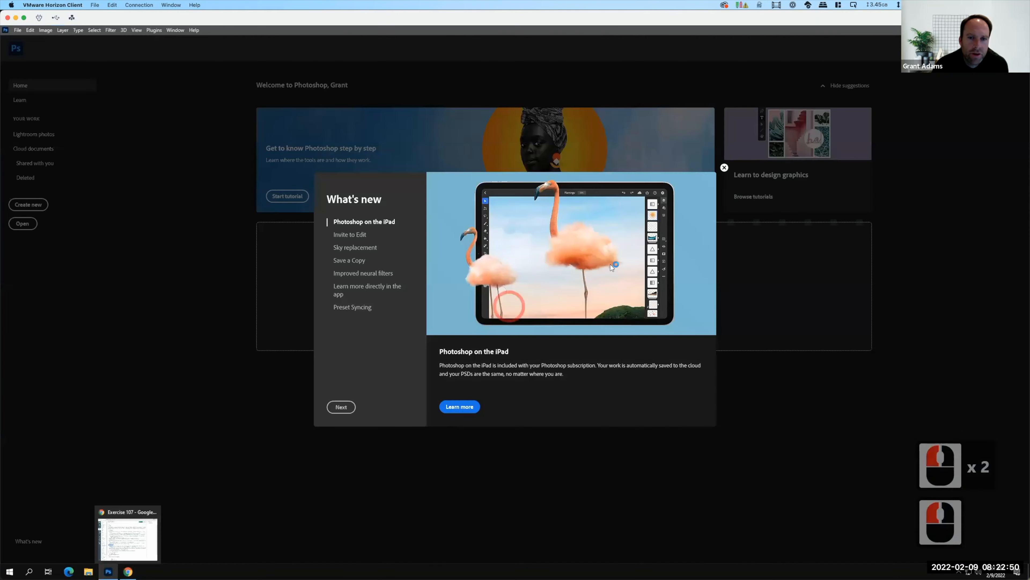
left_click(724, 167)
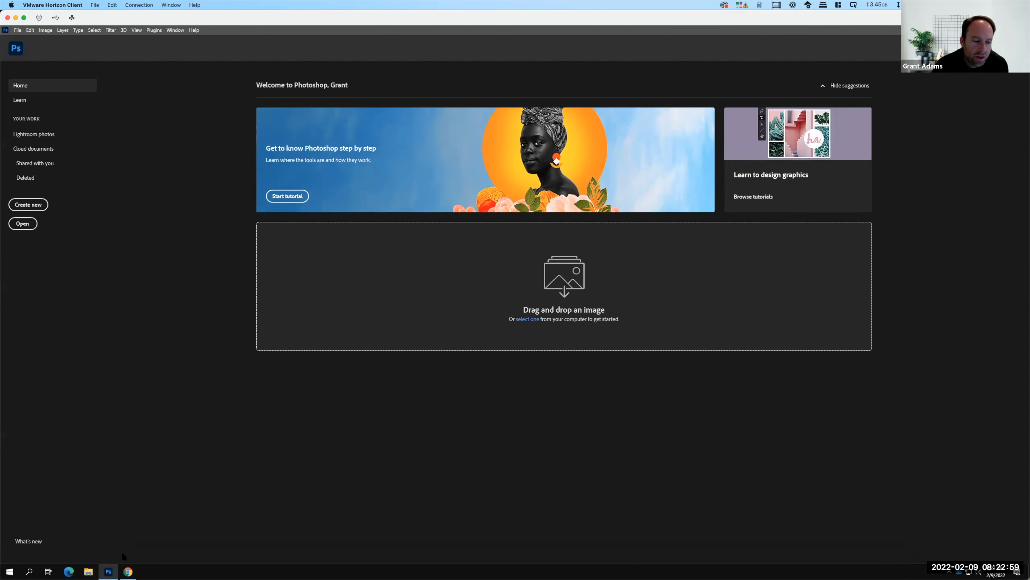
Switch to Chrome and search Unsplash for "woman running".
left_click(128, 571)
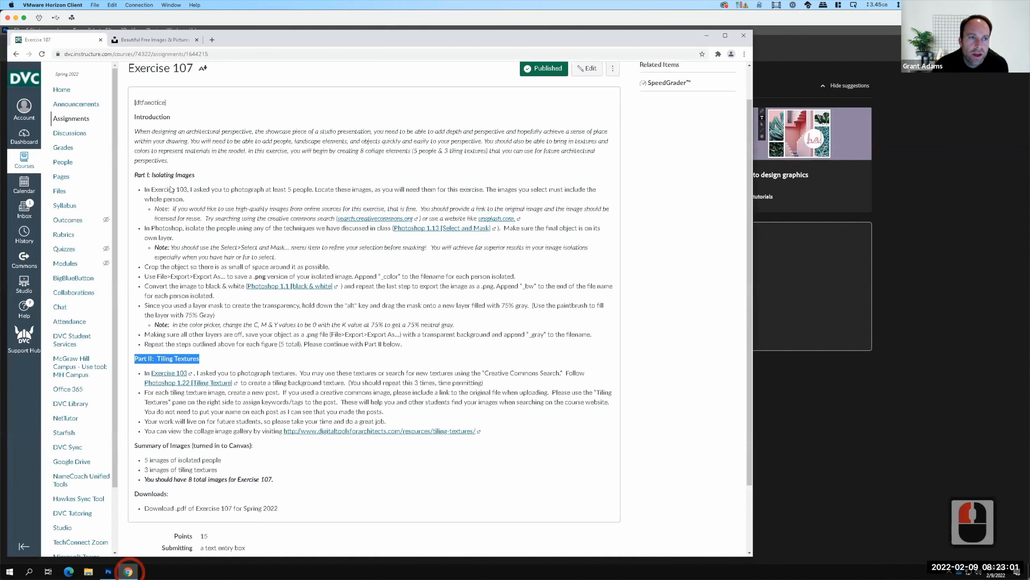
left_click(164, 39)
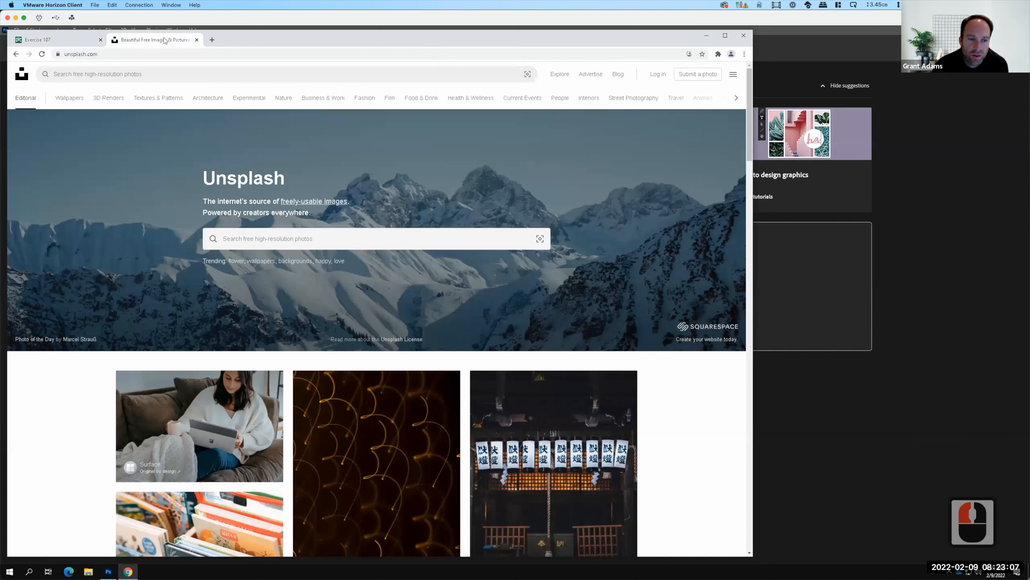
left_click(266, 238)
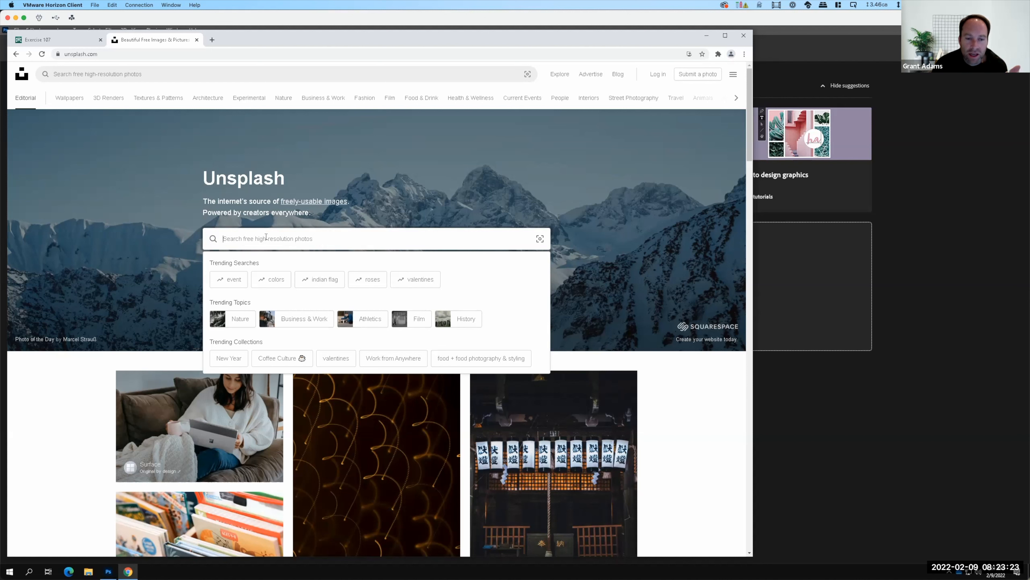
key("F15")
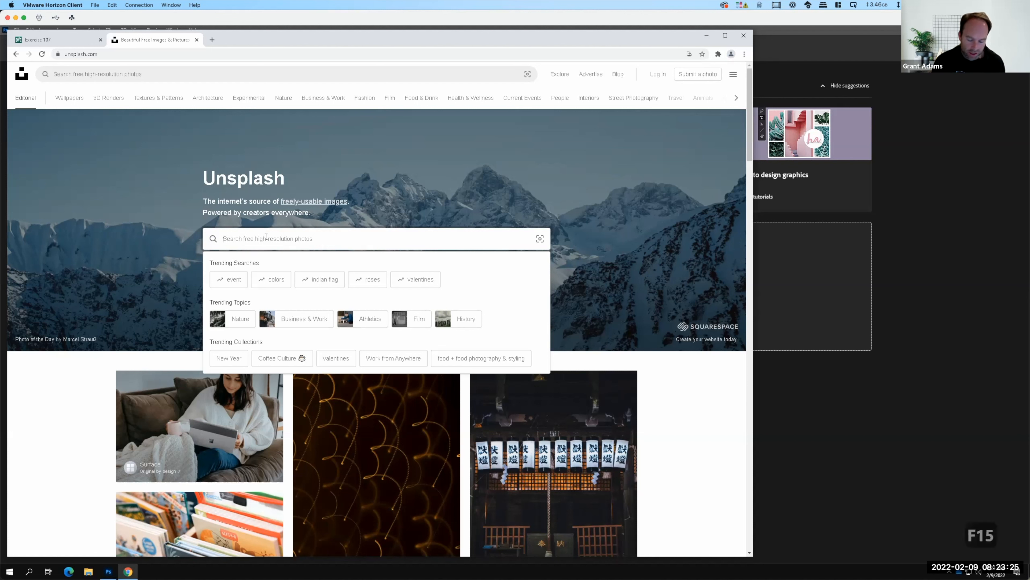
type("w")
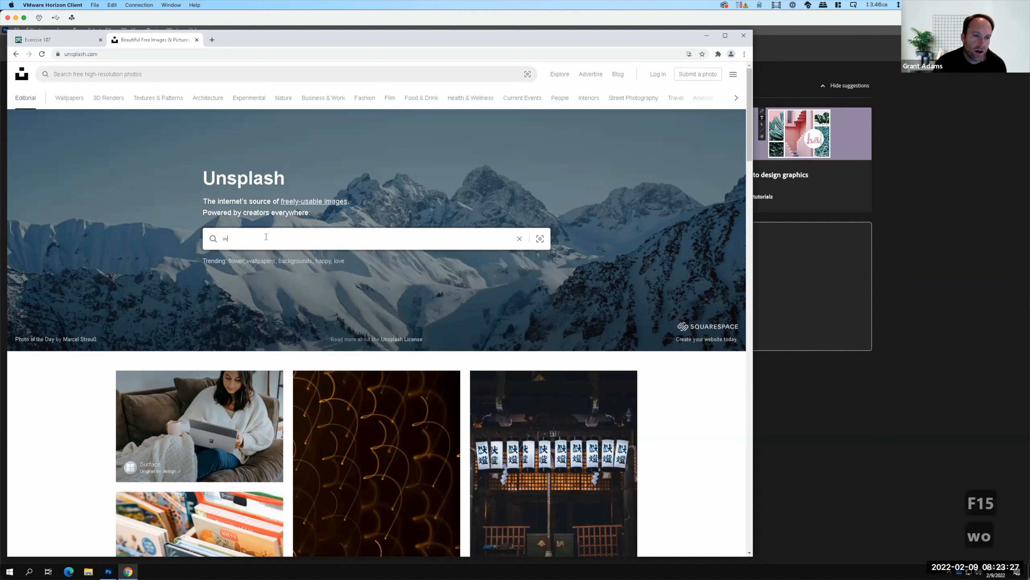
type("oman running")
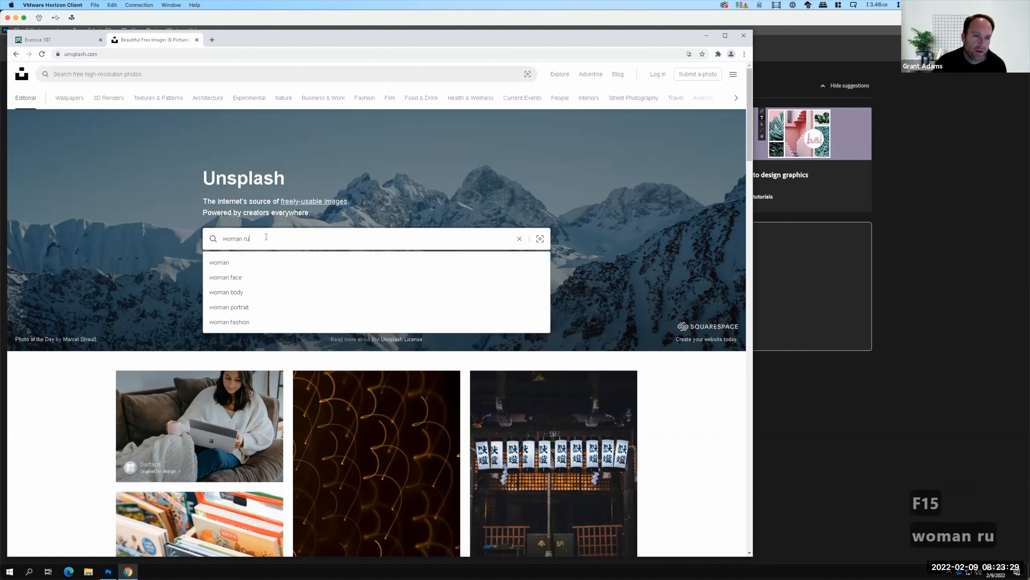
key("Return")
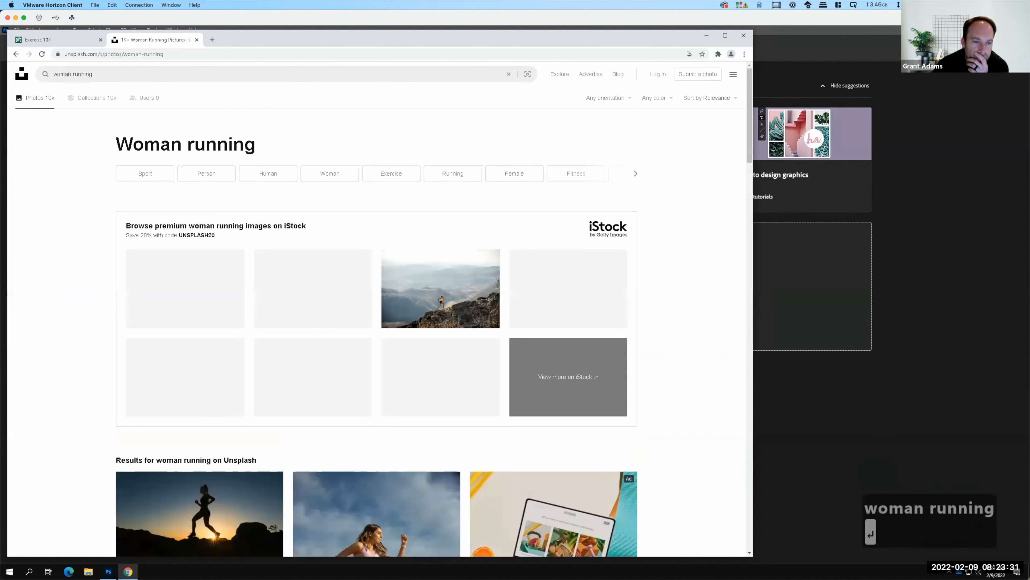
Download the Nashville photo of the woman in a gray top and black leggings standing in the middle of a city street.
scroll(279, 239, "down", 1)
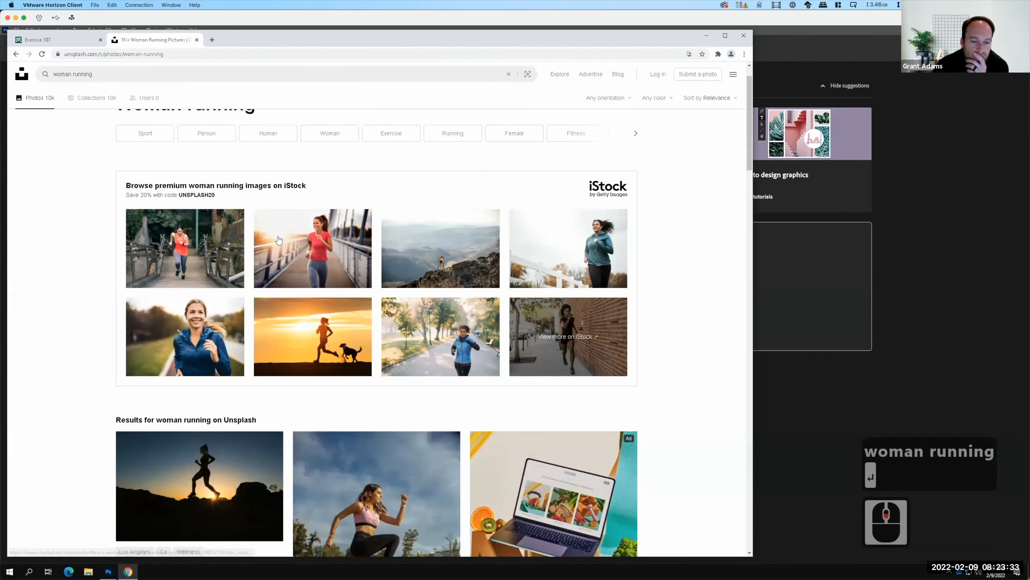
scroll(279, 240, "down", 3)
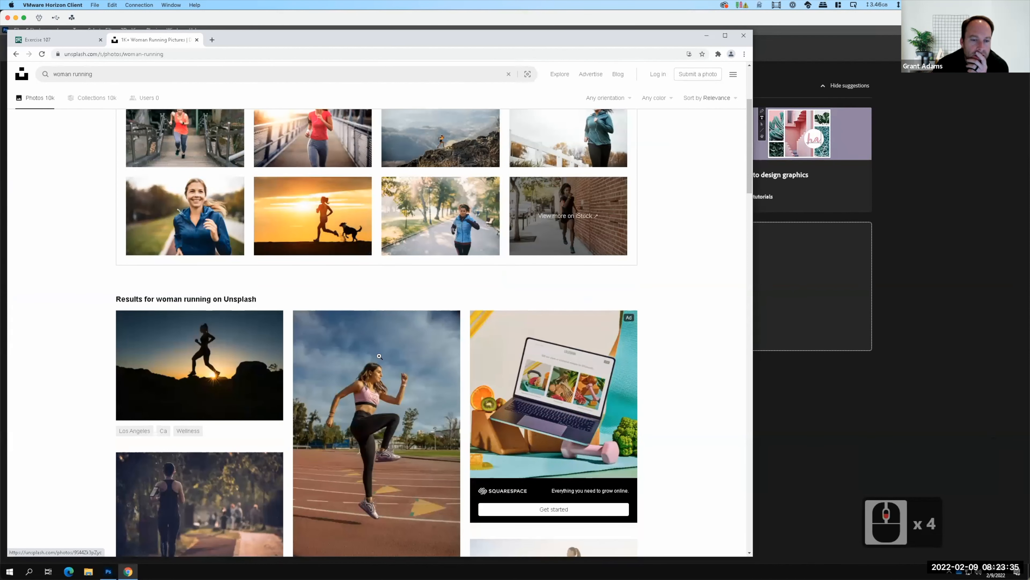
scroll(360, 430, "down", 2)
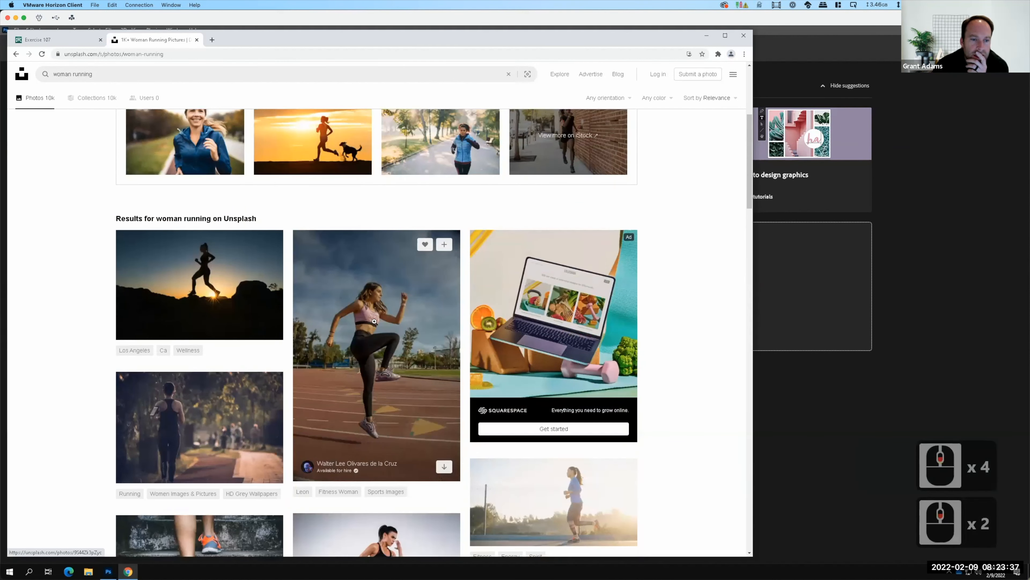
scroll(381, 382, "down", 2)
scroll(381, 384, "down", 2)
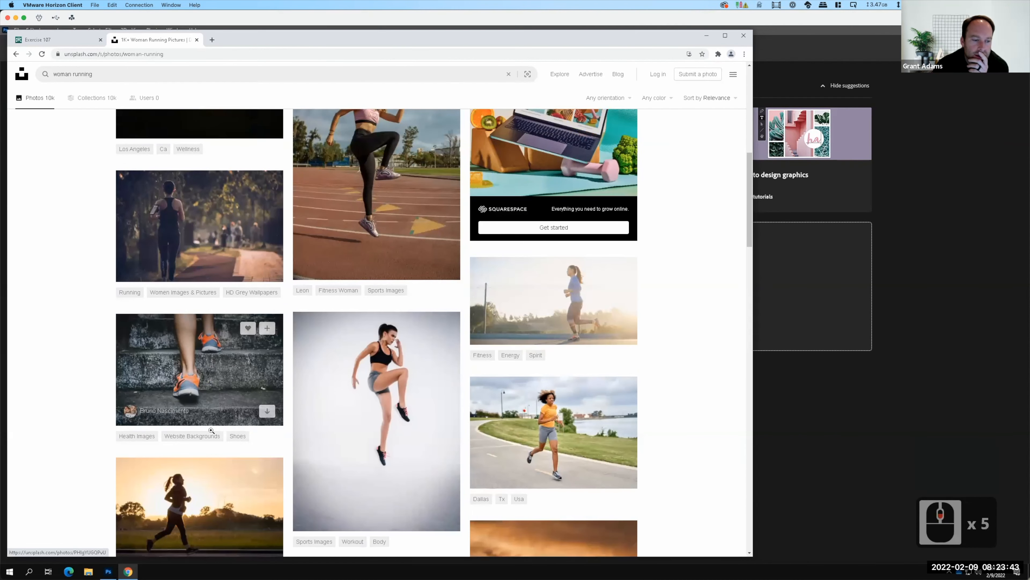
scroll(227, 365, "down", 2)
scroll(330, 422, "down", 4)
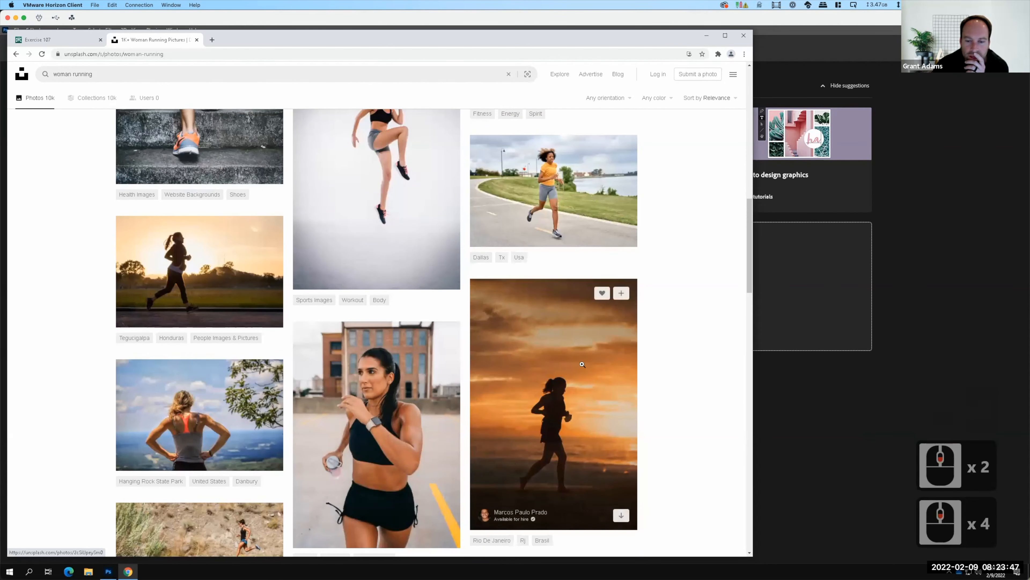
scroll(519, 354, "down", 5)
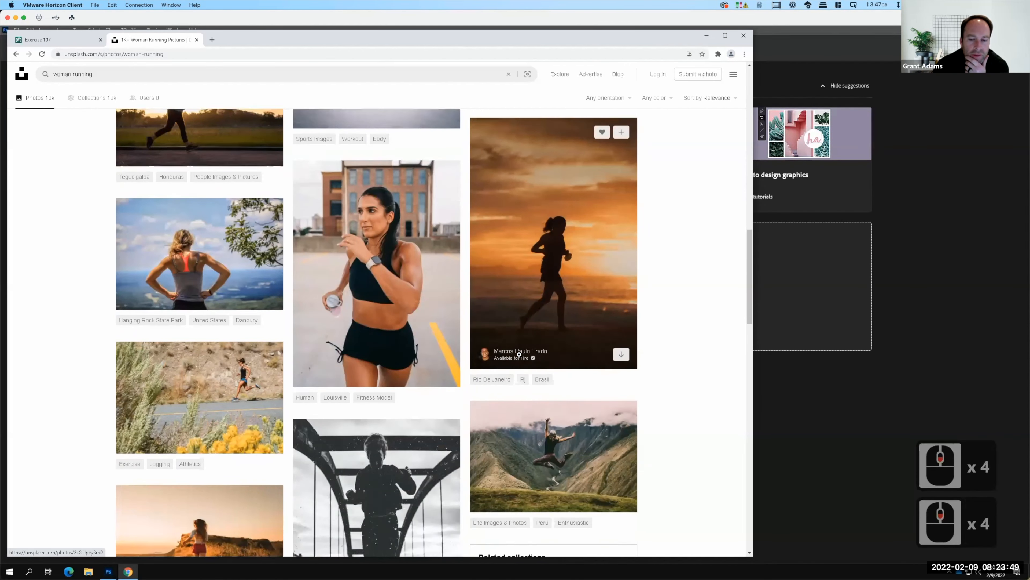
scroll(519, 354, "down", 7)
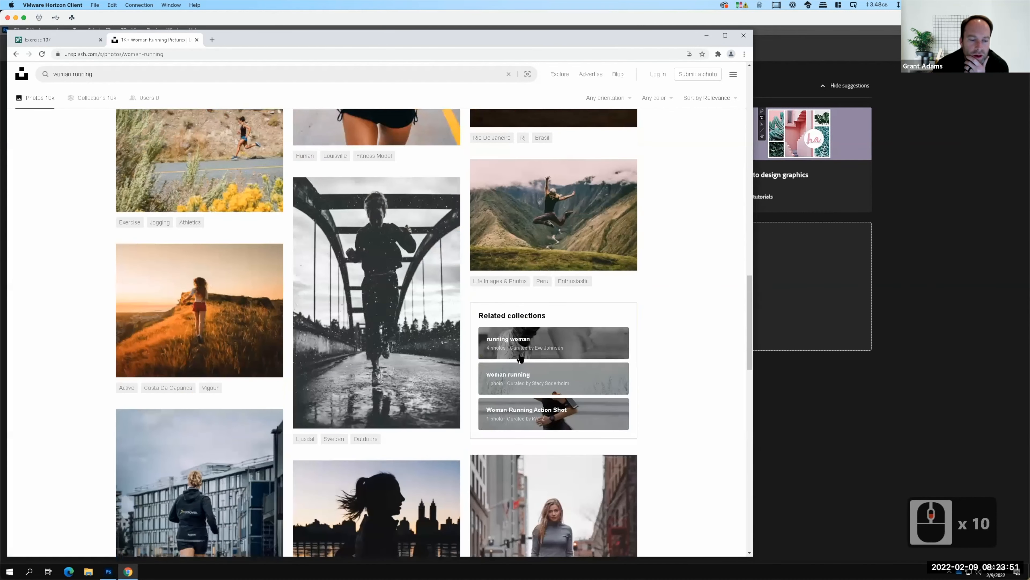
scroll(519, 355, "down", 3)
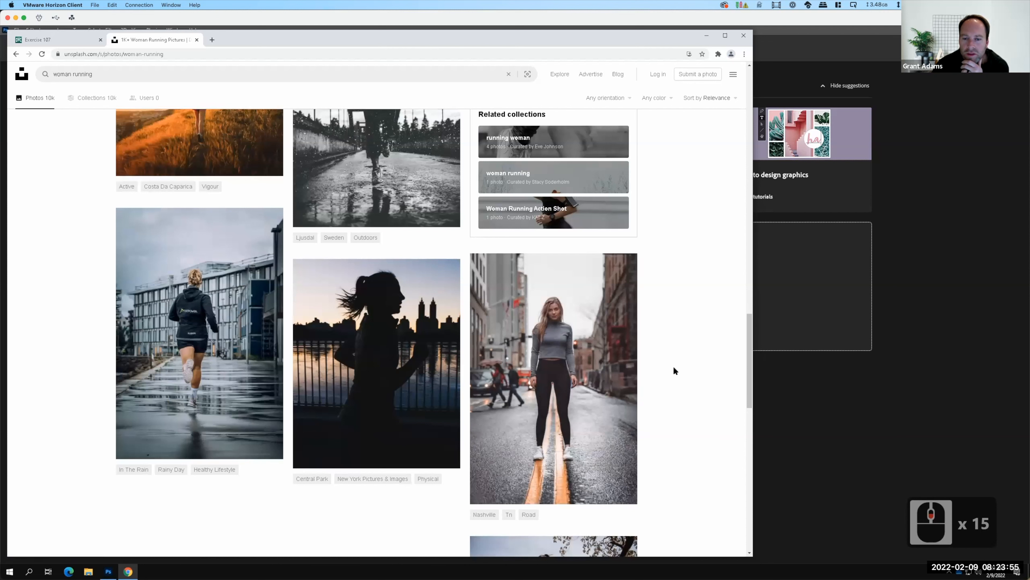
mouse_move(549, 392)
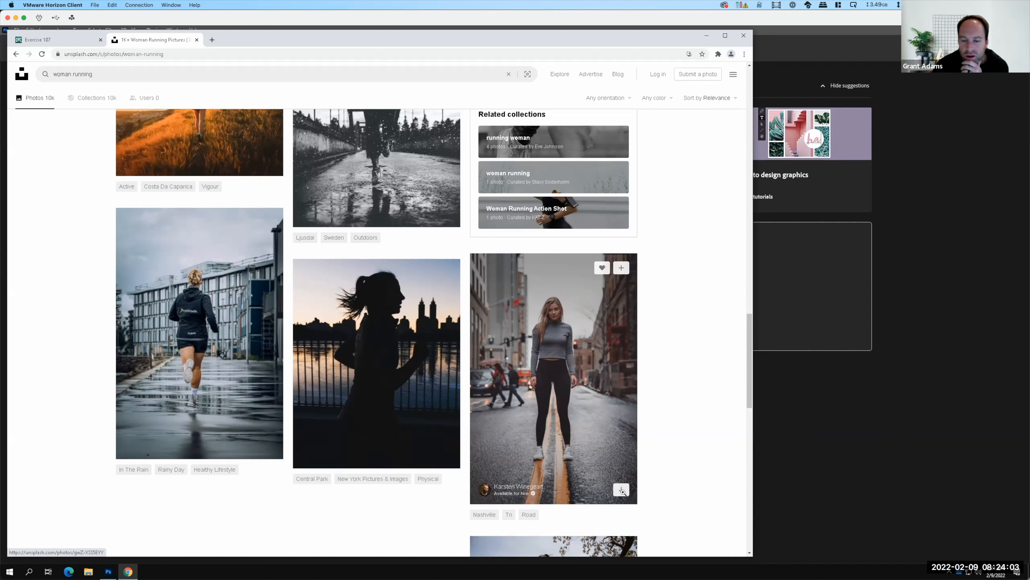
left_click(623, 490)
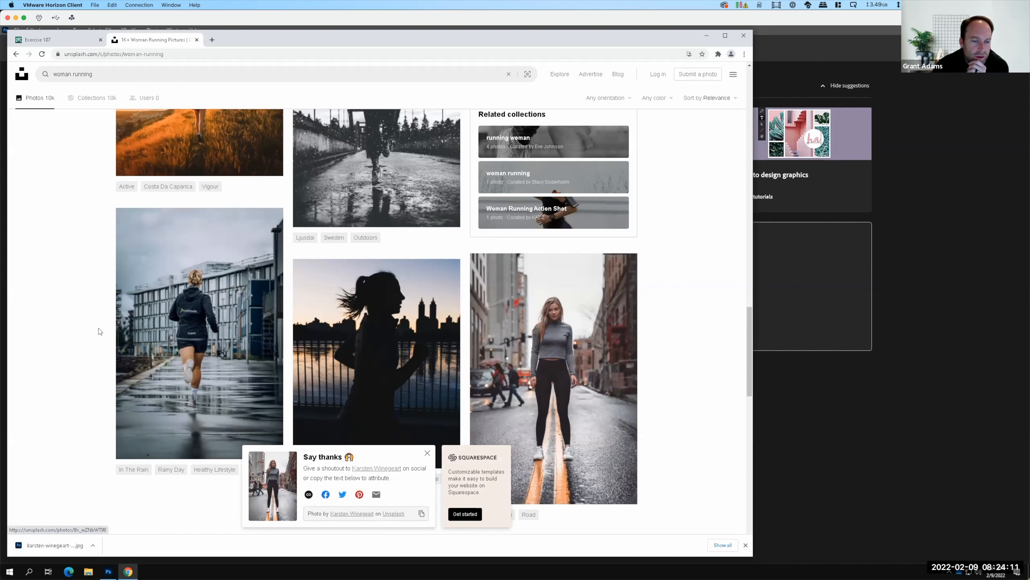
Browse to the end of the "woman running" results and load more photos.
scroll(623, 300, "down", 3)
scroll(623, 300, "down", 6)
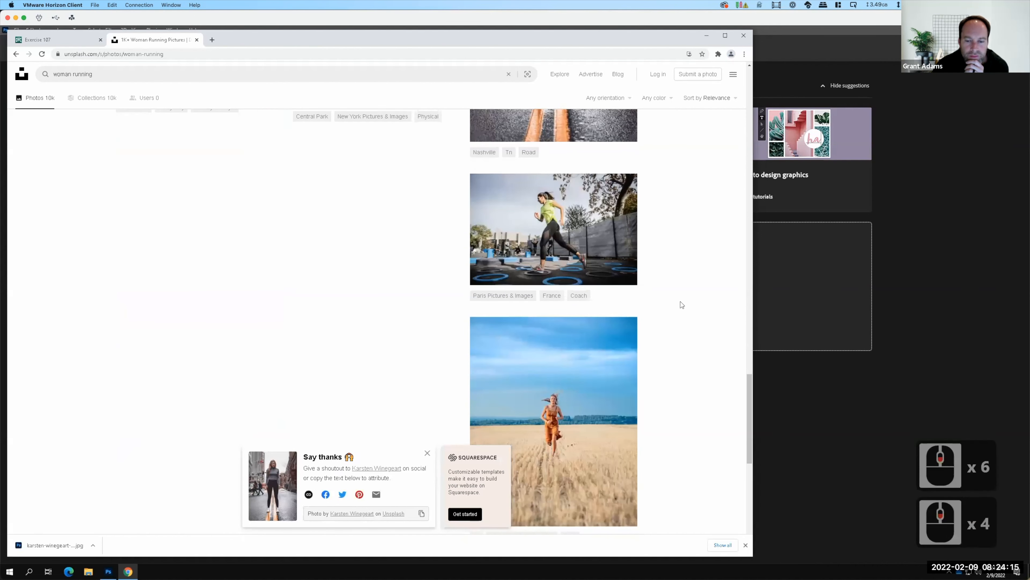
scroll(682, 305, "down", 1)
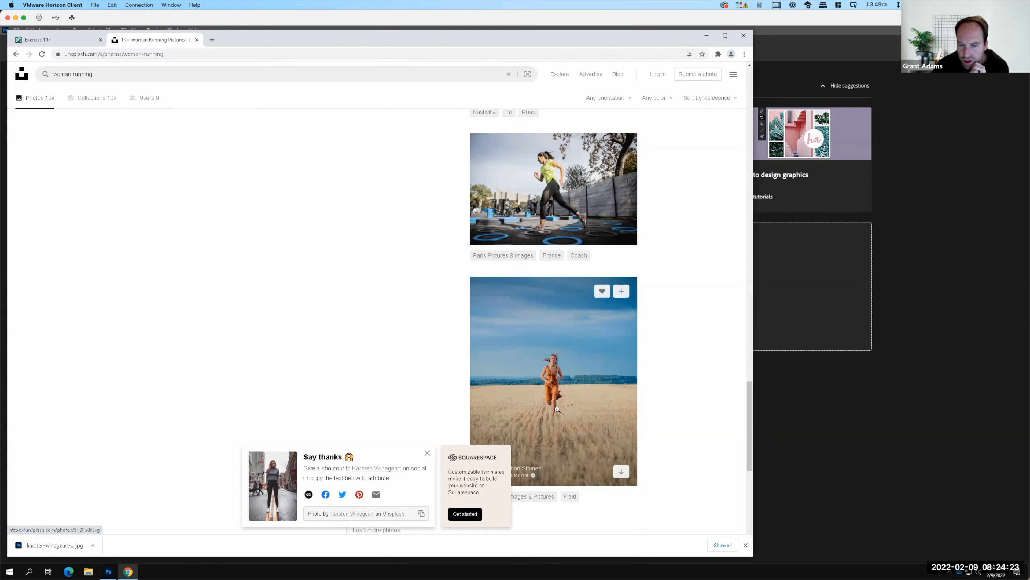
scroll(562, 415, "down", 2)
scroll(561, 419, "down", 2)
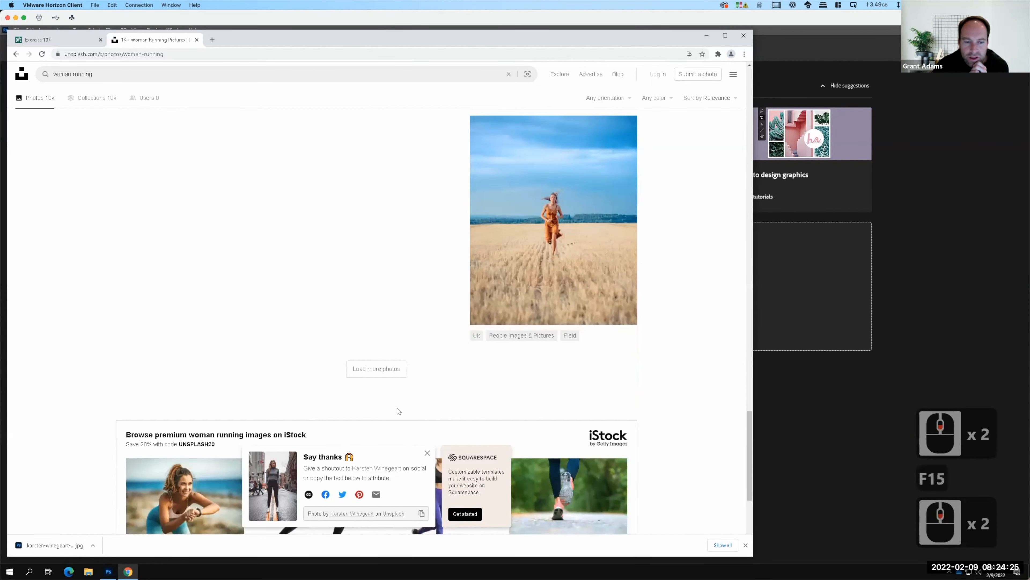
left_click(392, 374)
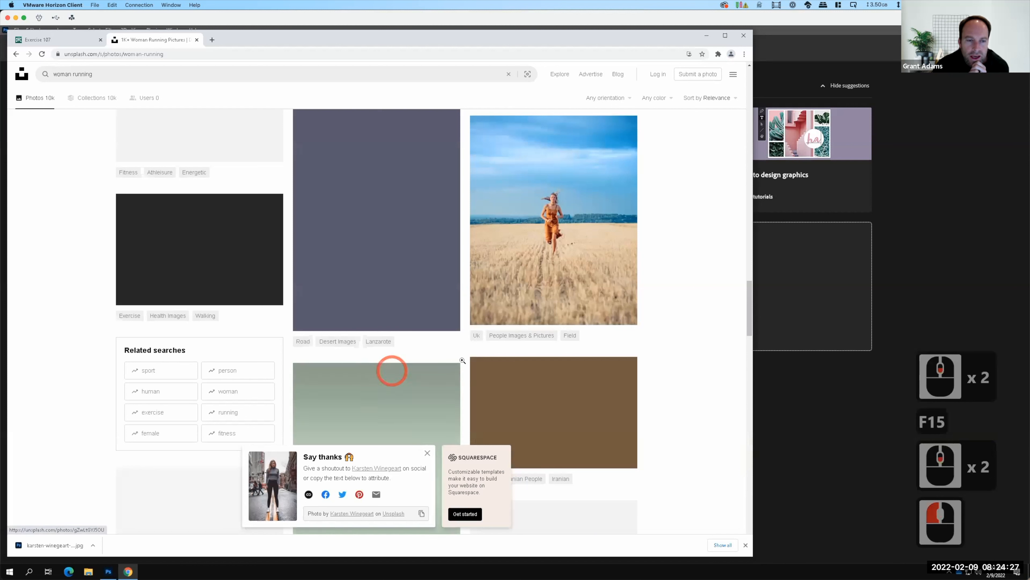
Find and download the Bluffers Park photo of the curly-haired woman in a red dress on the beach.
scroll(516, 269, "down", 3)
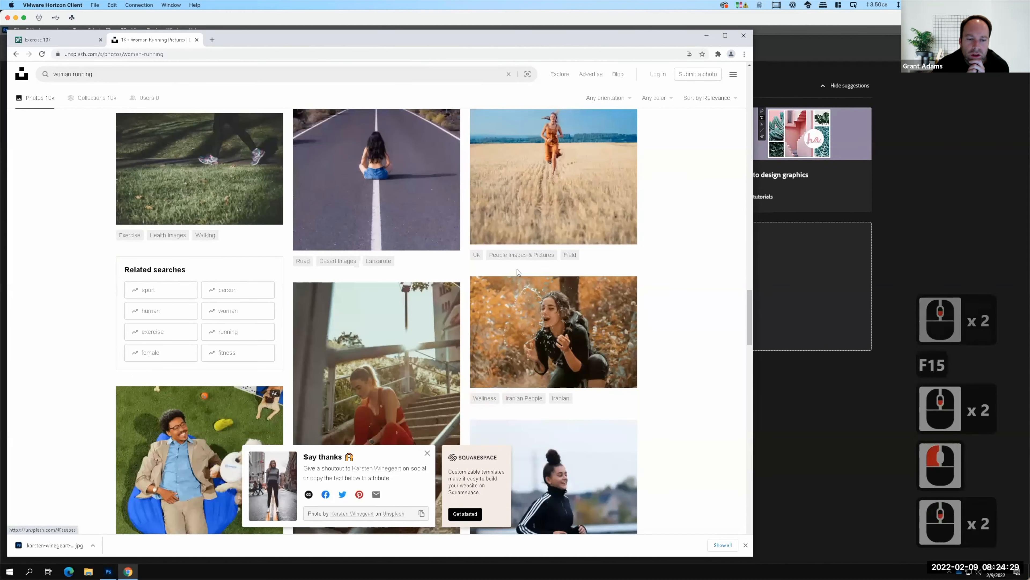
scroll(518, 270, "down", 4)
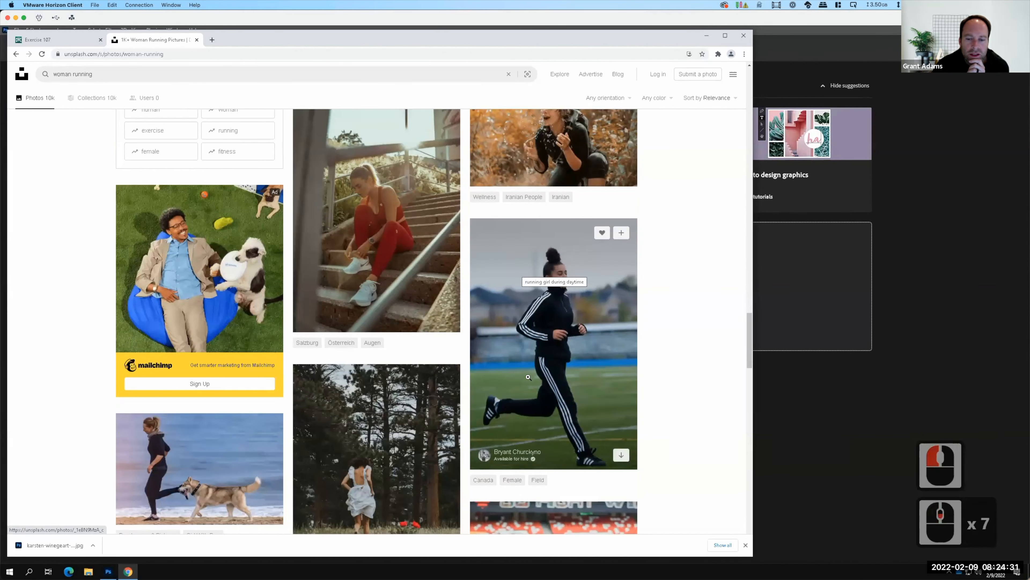
scroll(572, 346, "down", 5)
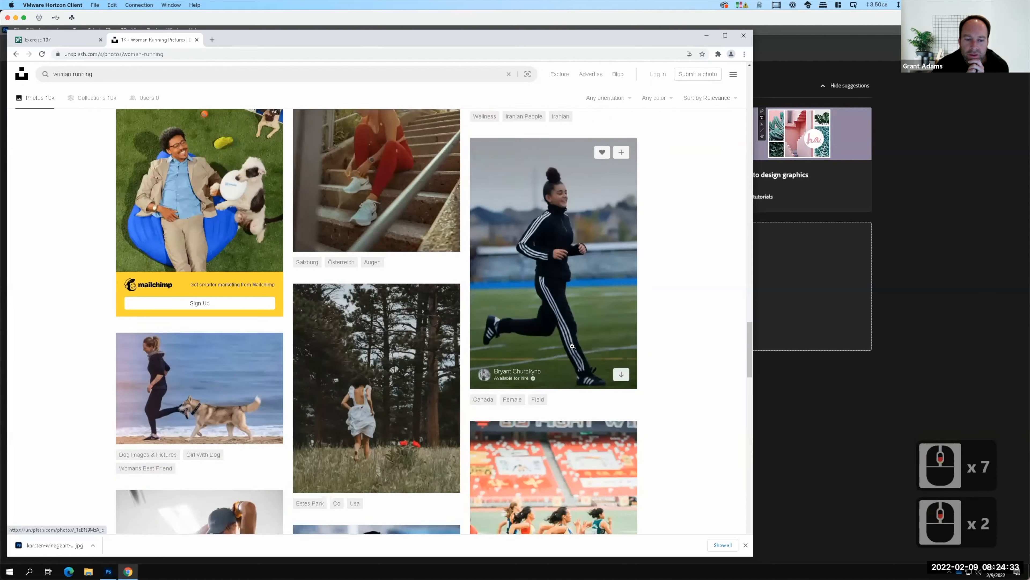
scroll(573, 346, "down", 3)
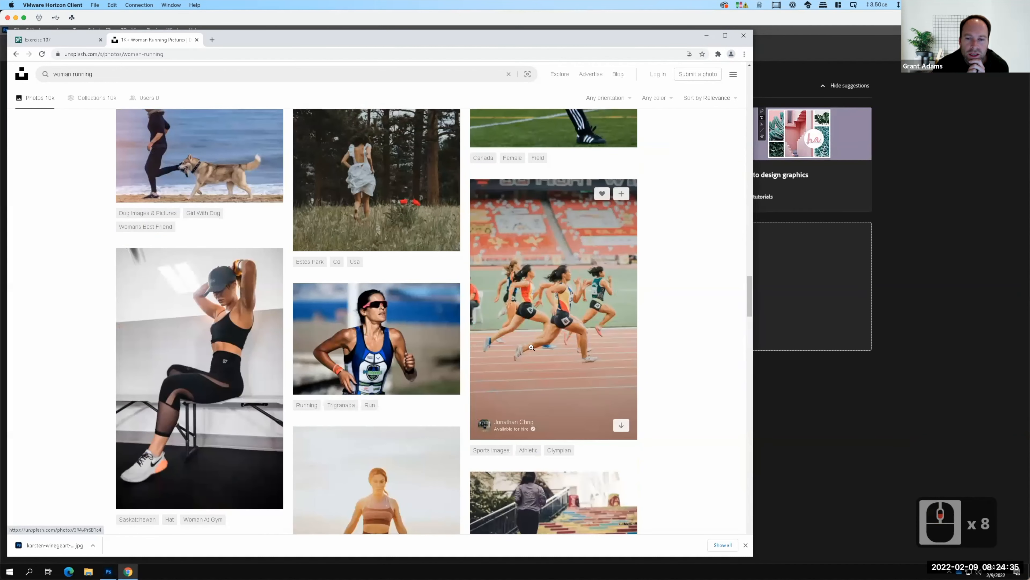
scroll(512, 330, "down", 3)
scroll(512, 331, "down", 1)
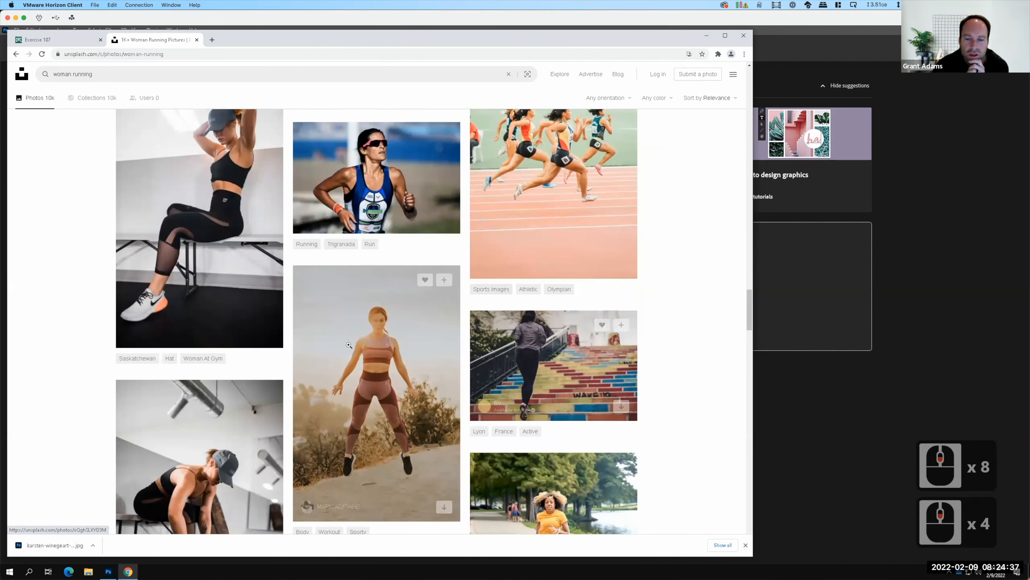
scroll(259, 363, "down", 2)
scroll(260, 363, "down", 2)
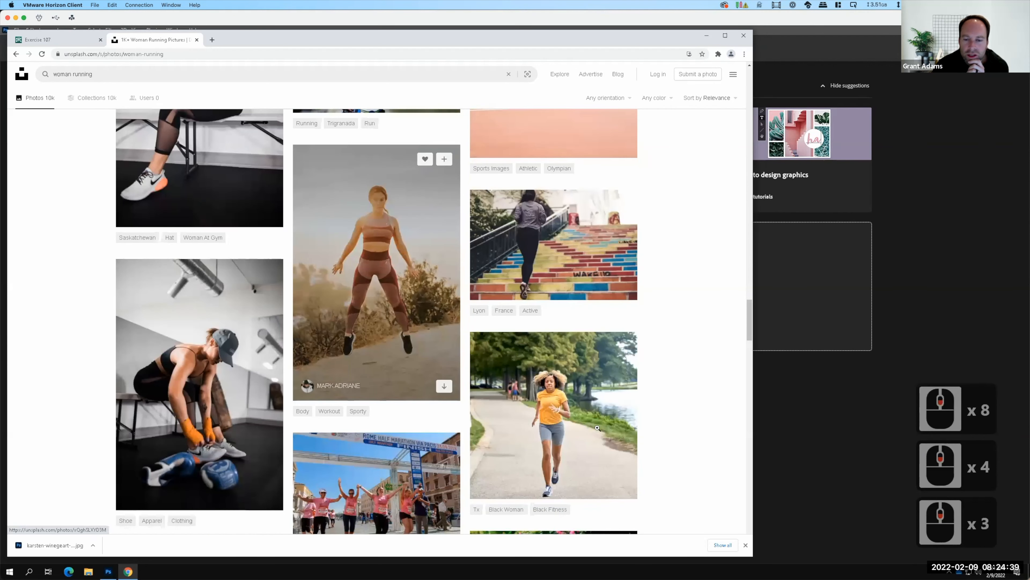
scroll(581, 405, "down", 2)
scroll(581, 404, "down", 3)
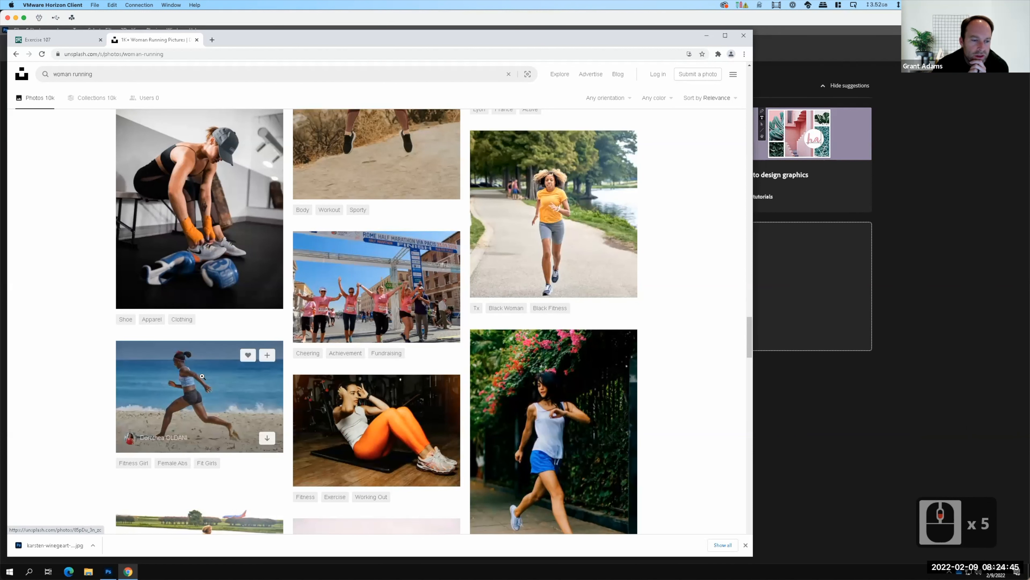
scroll(406, 364, "down", 4)
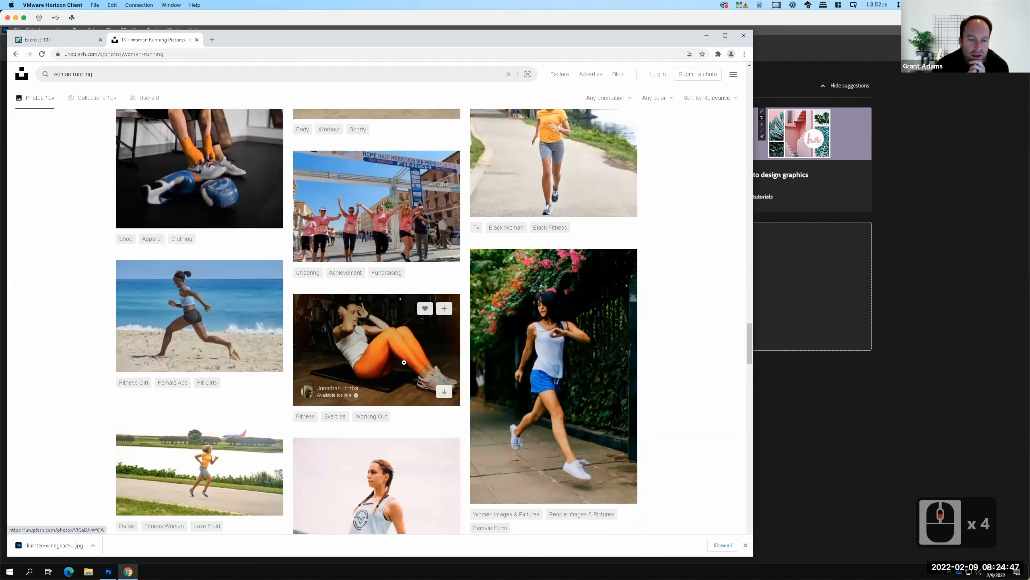
scroll(406, 363, "down", 2)
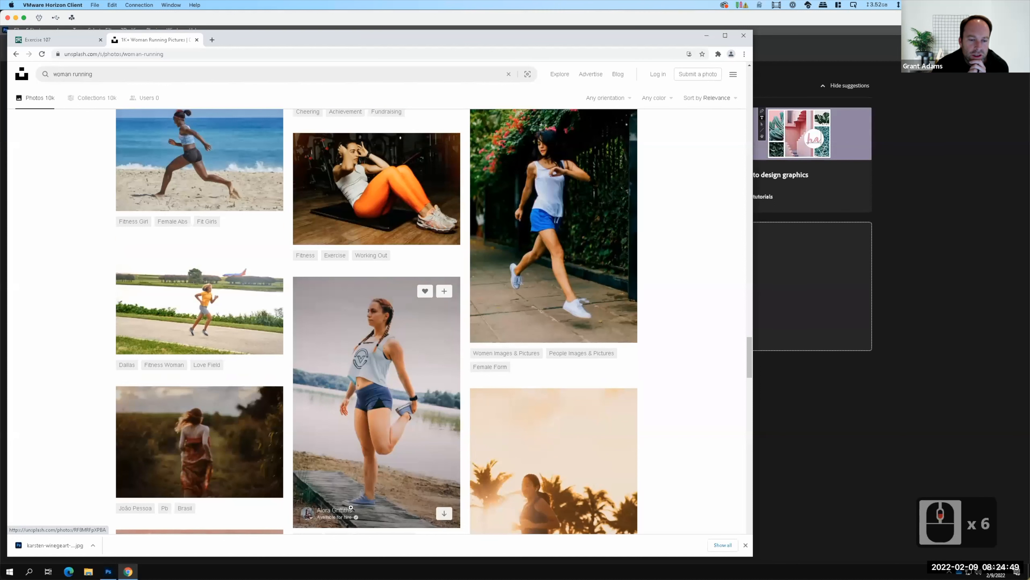
scroll(260, 402, "down", 2)
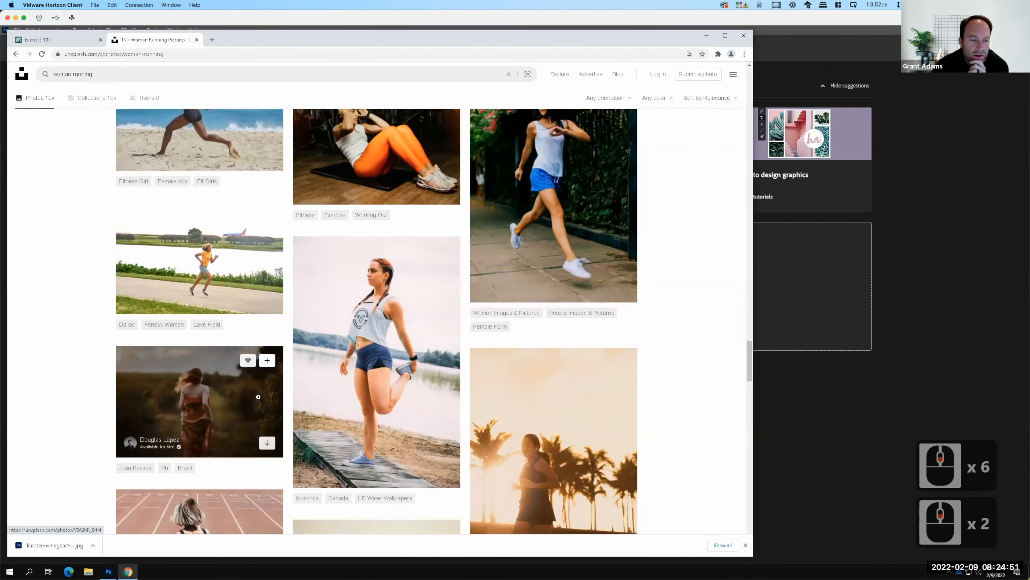
scroll(259, 397, "down", 9)
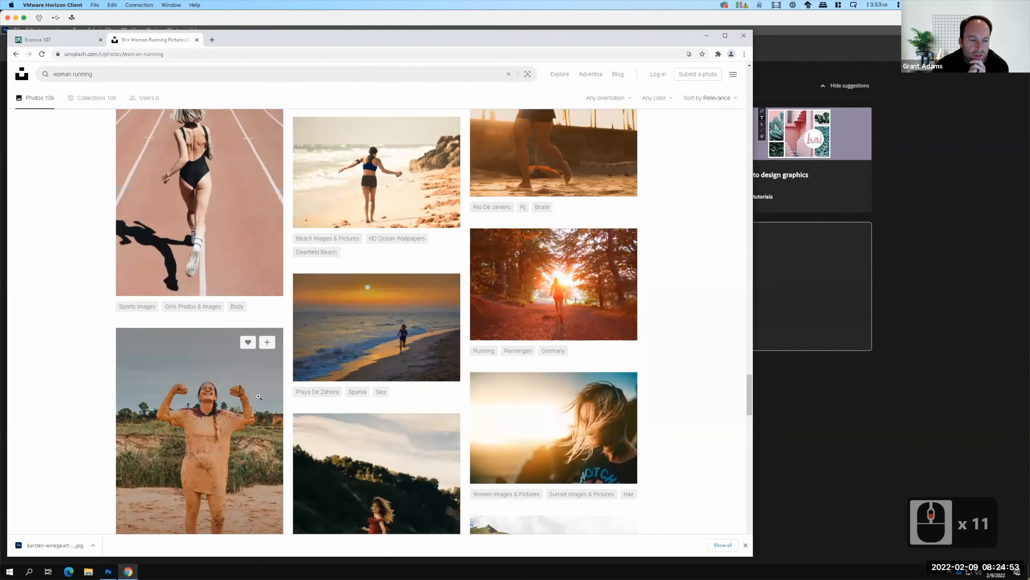
scroll(258, 397, "down", 3)
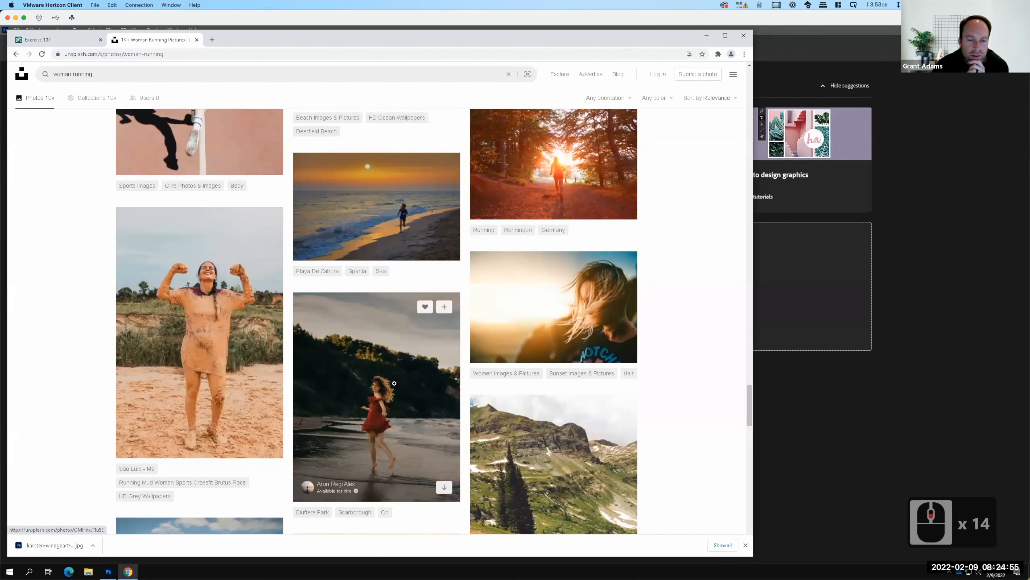
scroll(390, 383, "down", 3)
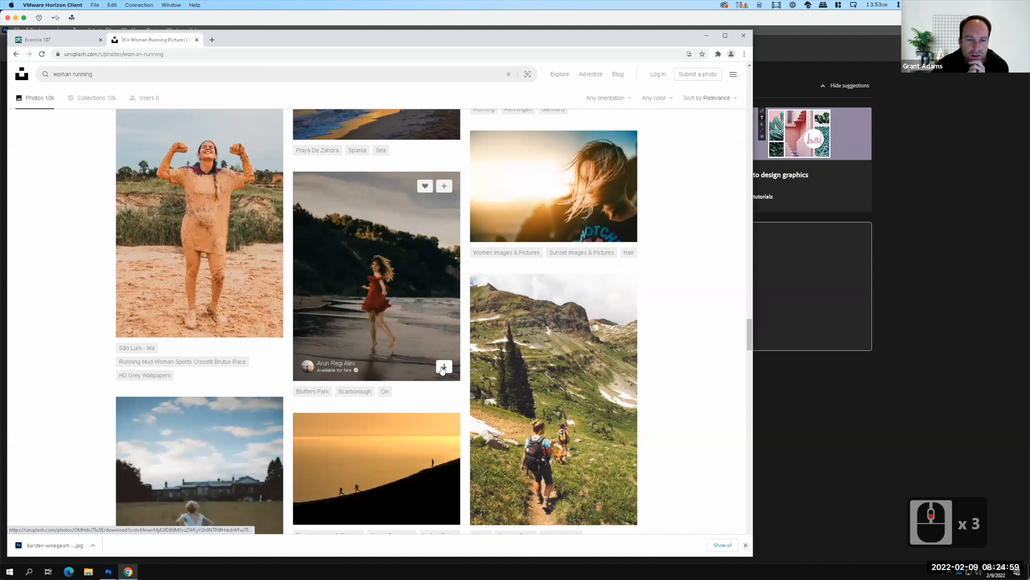
left_click(443, 366)
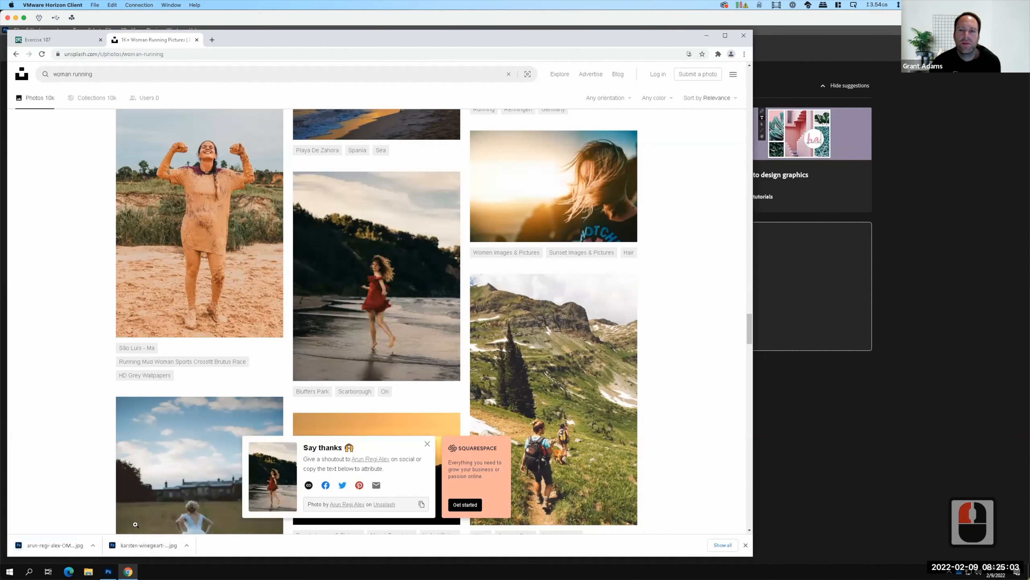
Switch to Photoshop and open both downloaded Unsplash JPG photos from the computer's Downloads folder.
left_click(707, 36)
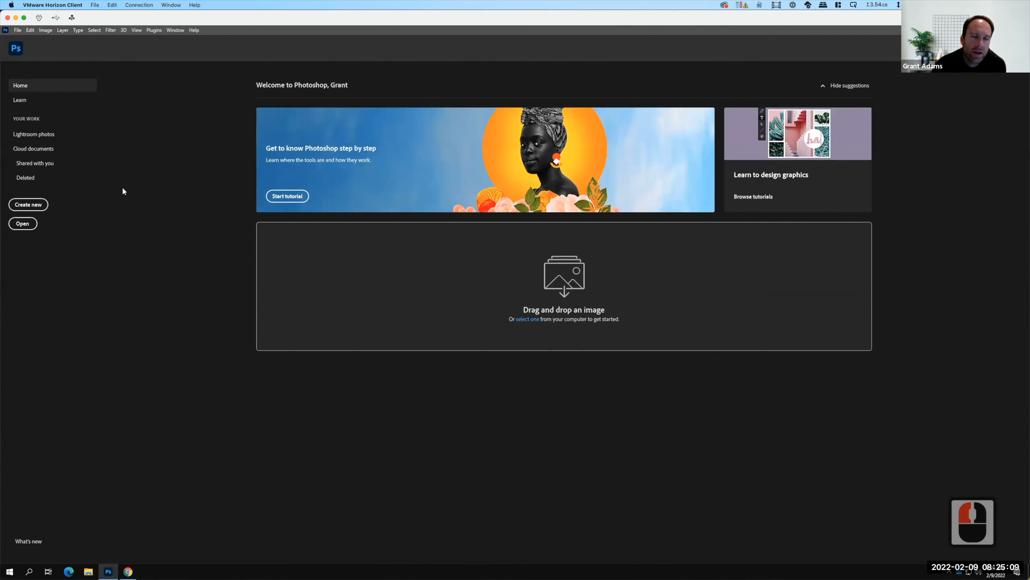
left_click(18, 33)
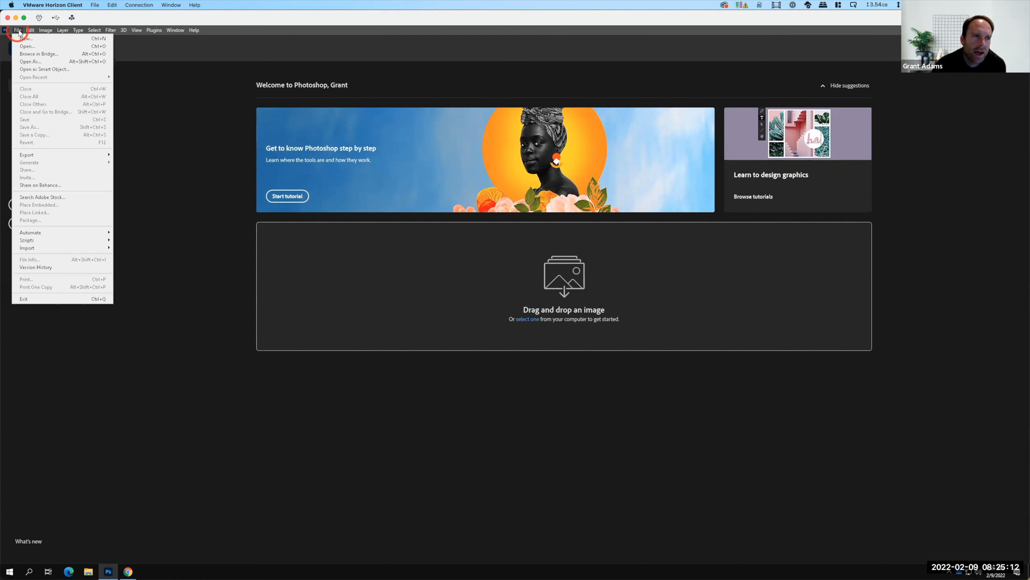
left_click(25, 46)
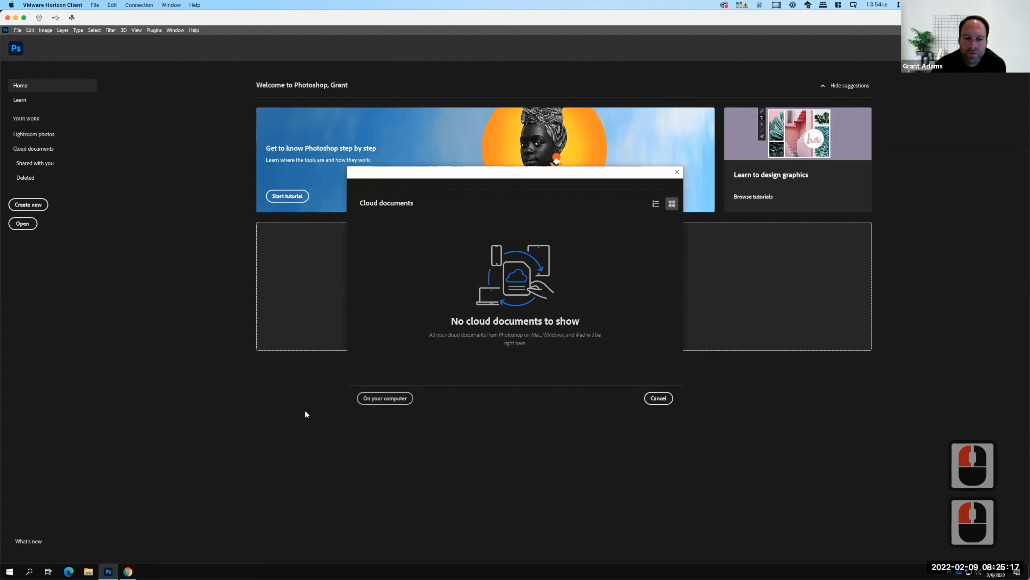
left_click(384, 397)
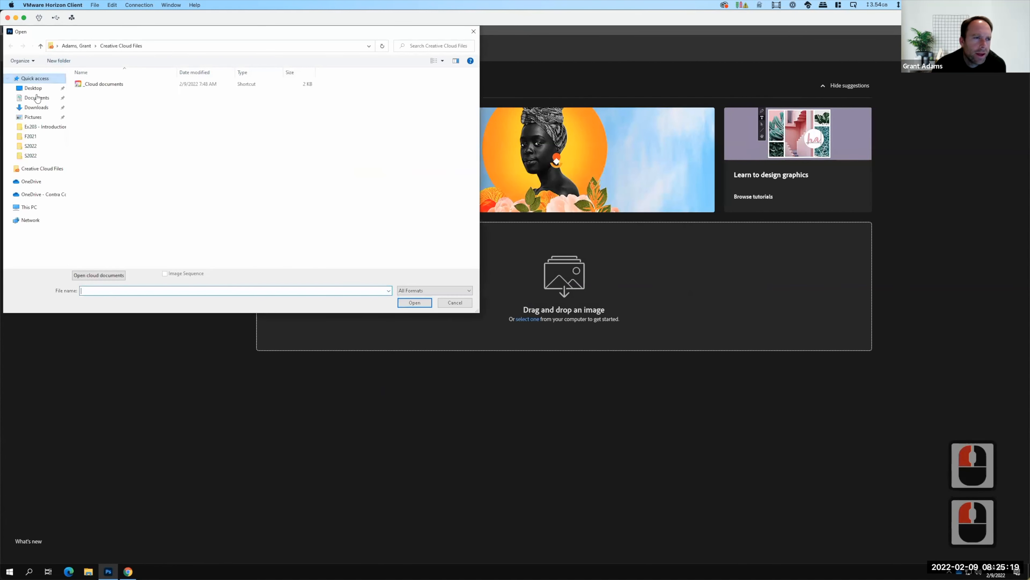
left_click(36, 107)
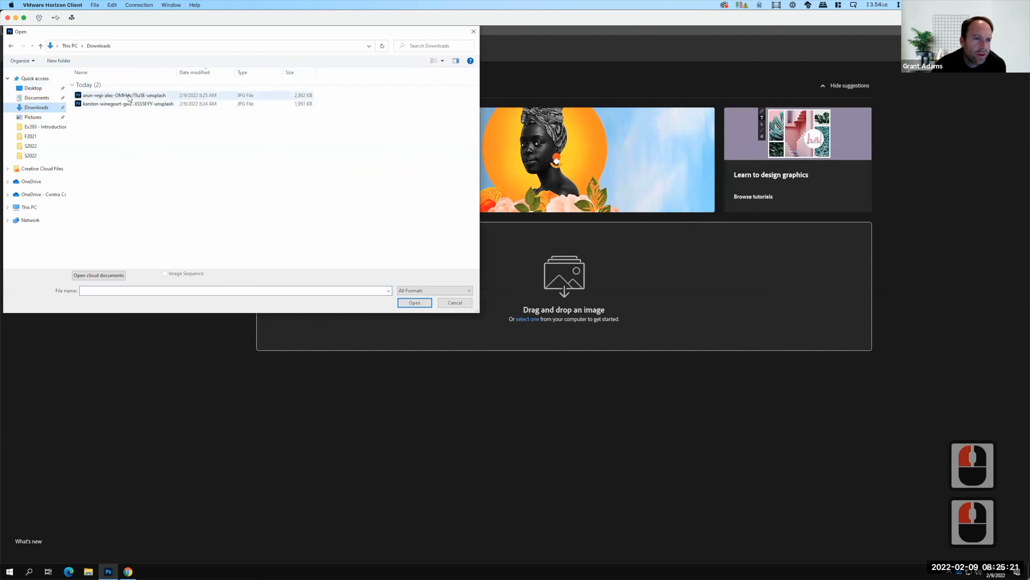
left_click(128, 96)
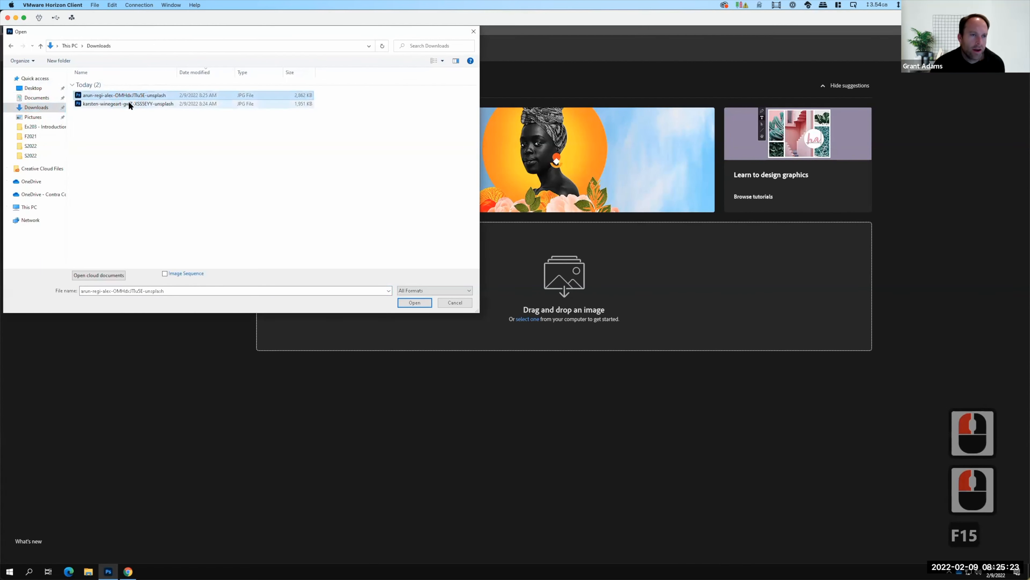
left_click(129, 104, "shift")
left_click(414, 303)
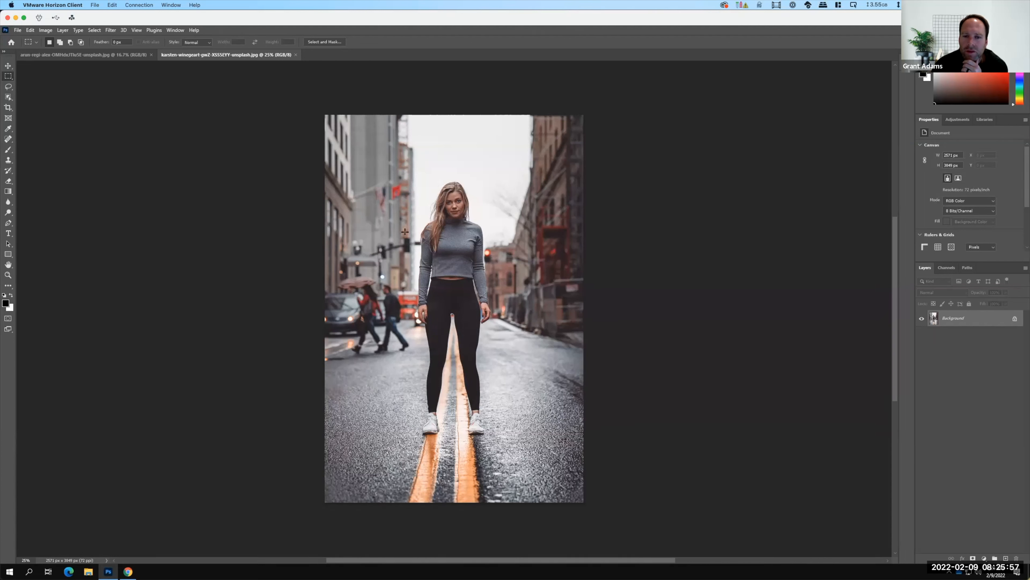
Crop the city street photo tightly around the standing woman, to about 820 by 2590 px.
left_click(11, 108)
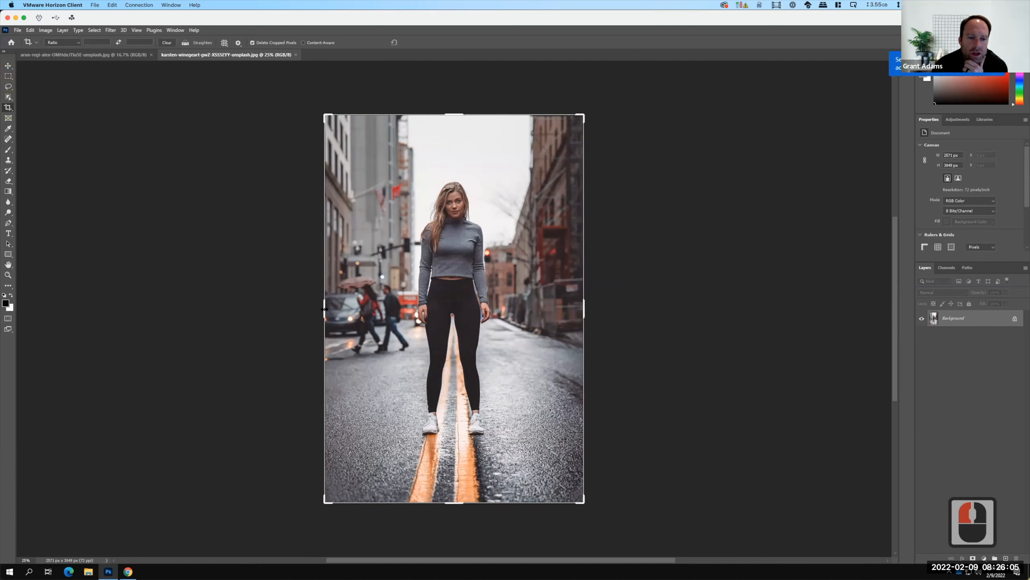
left_click_drag(325, 309, 368, 315)
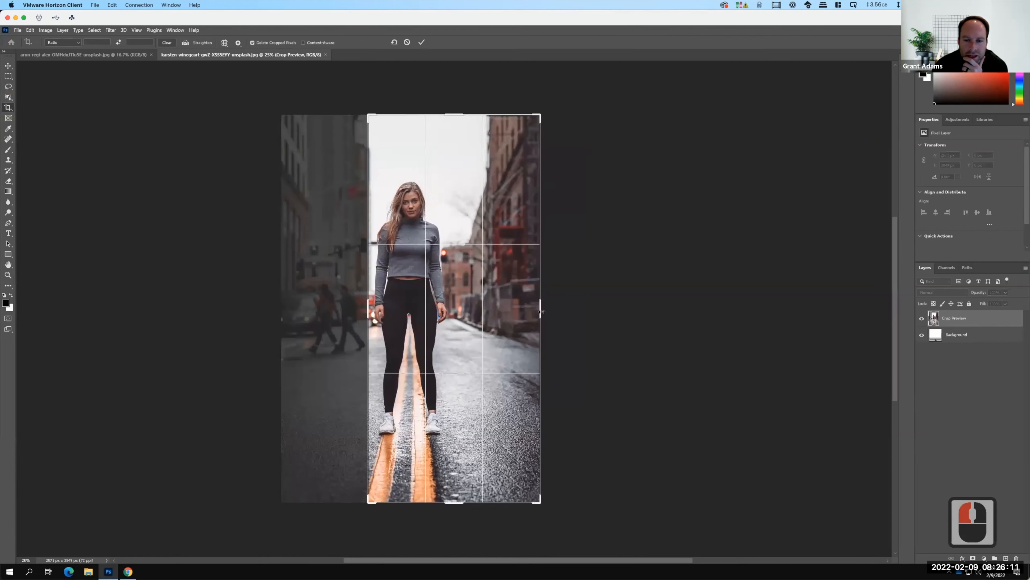
mouse_move(503, 312)
left_mouse_down()
mouse_move(479, 308)
mouse_move(496, 313)
left_mouse_up()
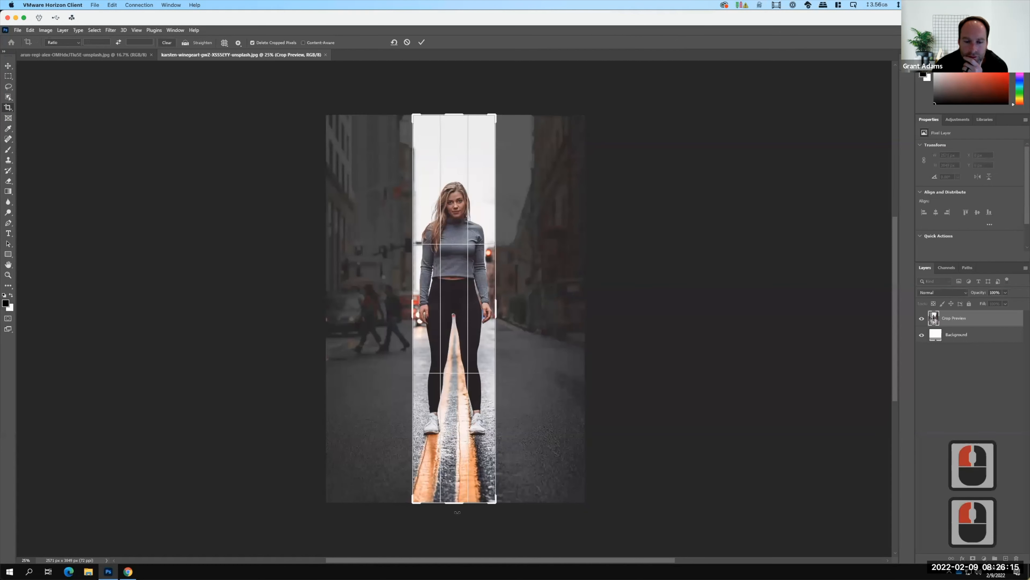
left_click_drag(454, 500, 451, 471)
left_click_drag(454, 148, 454, 178)
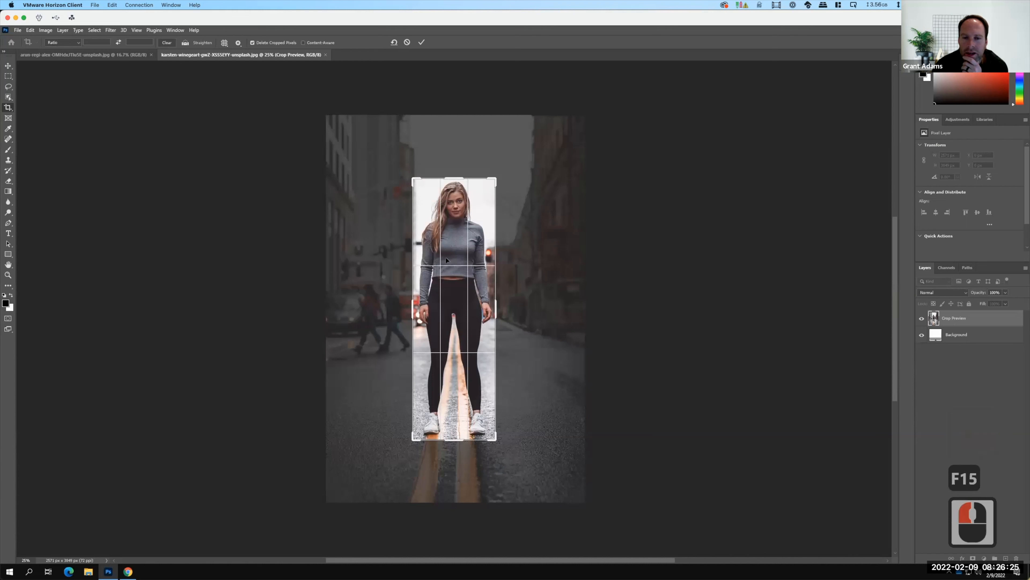
left_click(421, 43)
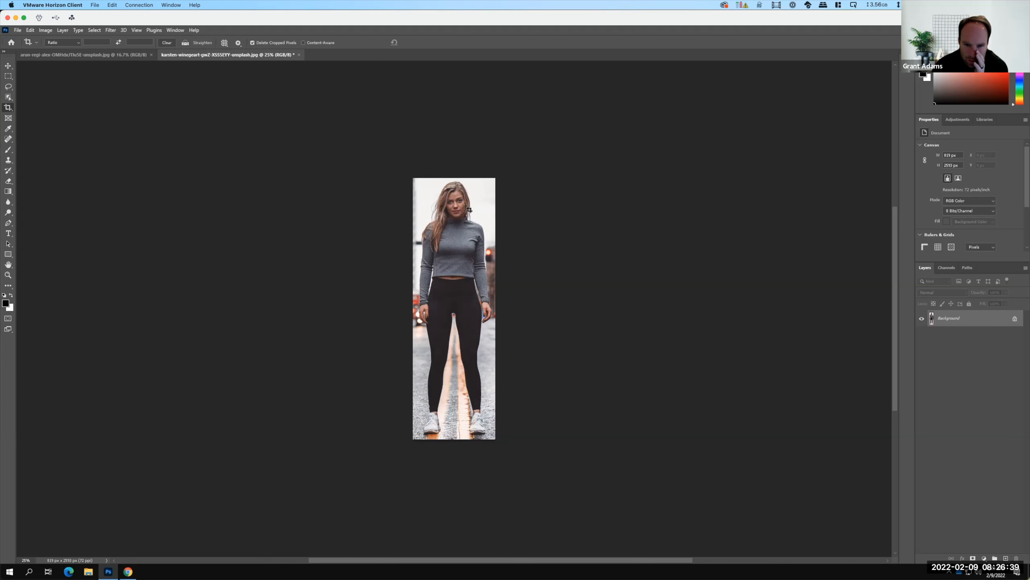
Crop the beach photo tightly around the woman in the red dress, to about 950 by 2510 px.
left_click(109, 54)
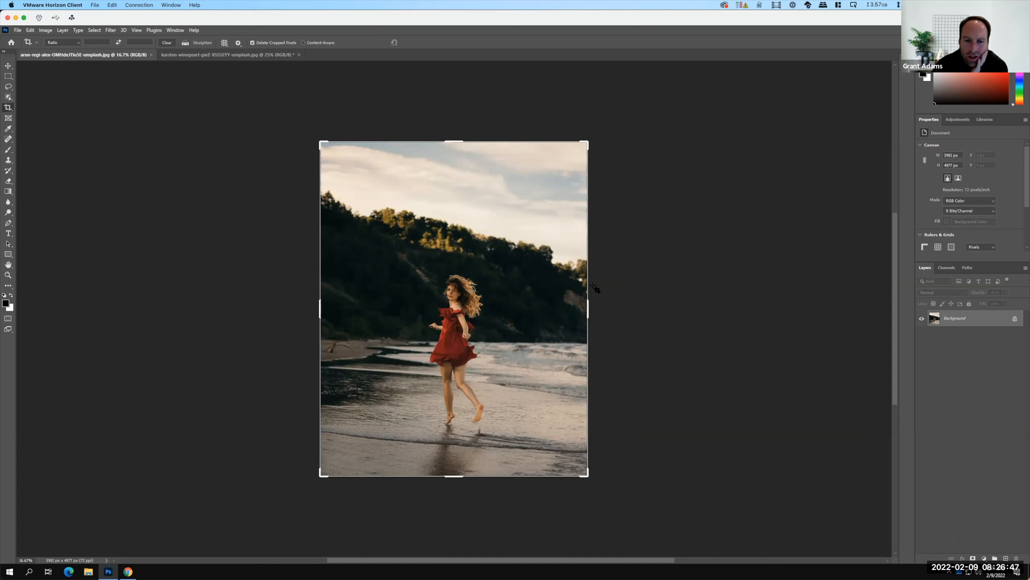
left_click_drag(588, 305, 540, 313)
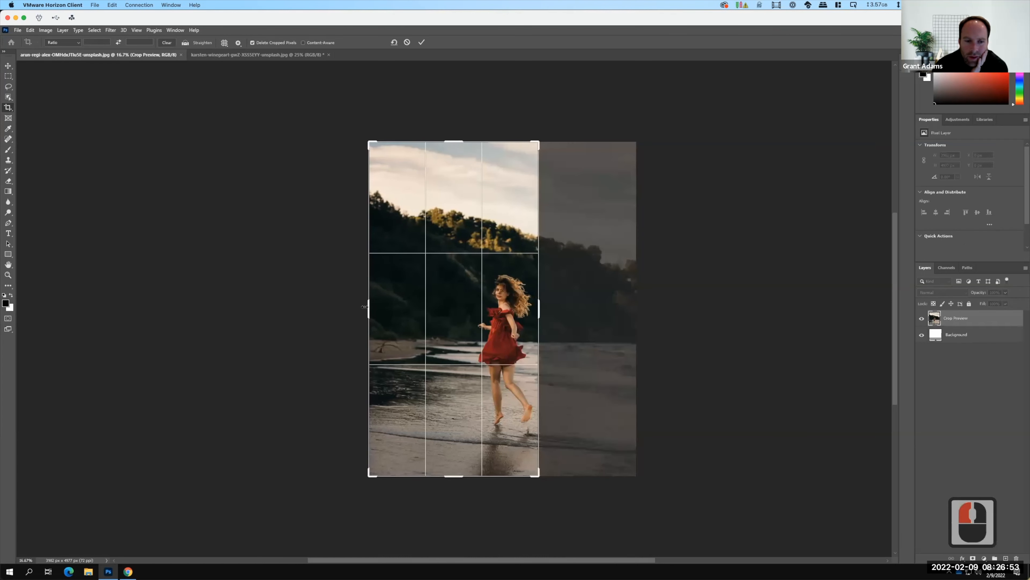
left_click_drag(368, 306, 422, 291)
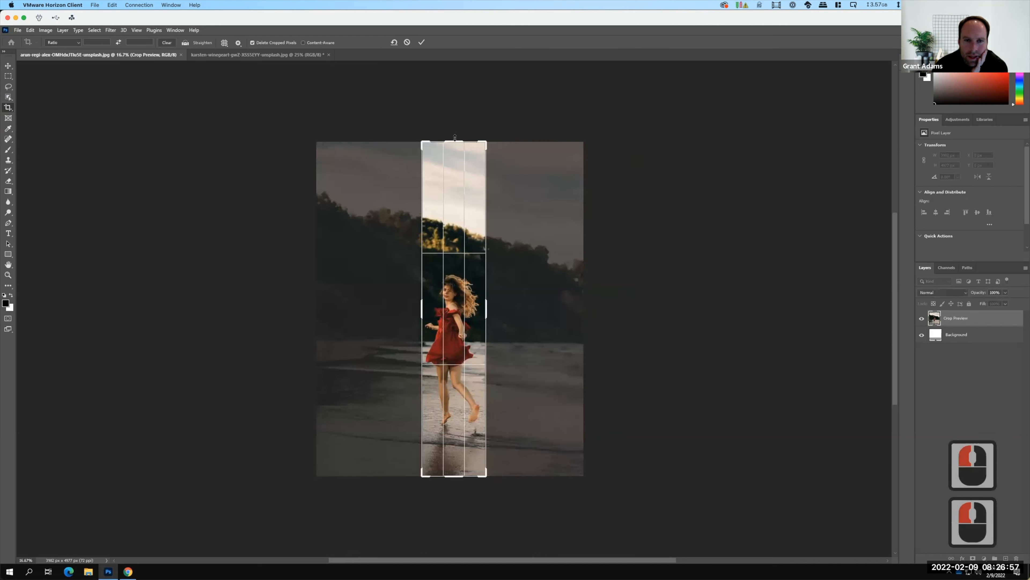
left_click_drag(454, 149, 455, 205)
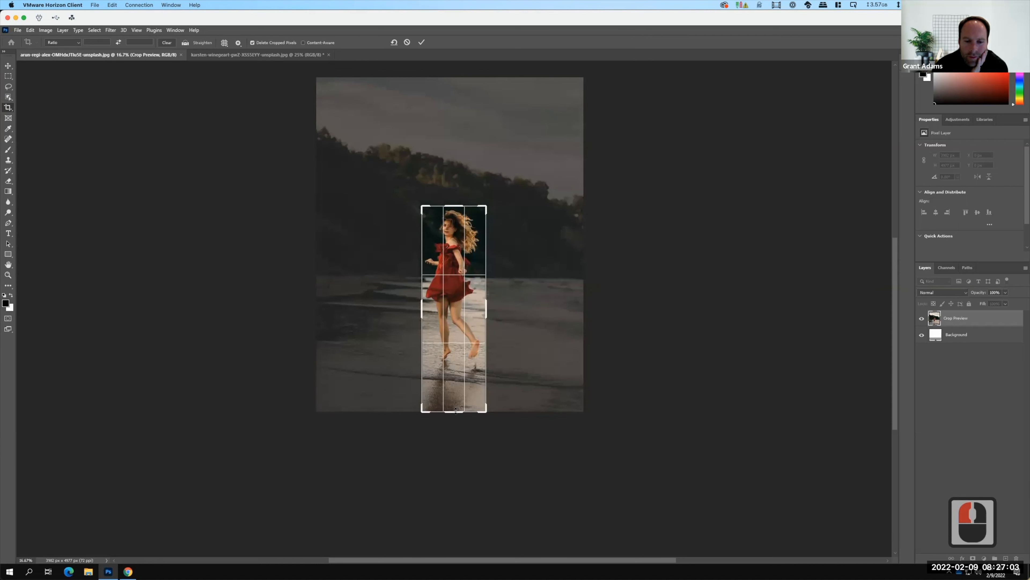
left_click_drag(455, 393, 455, 393)
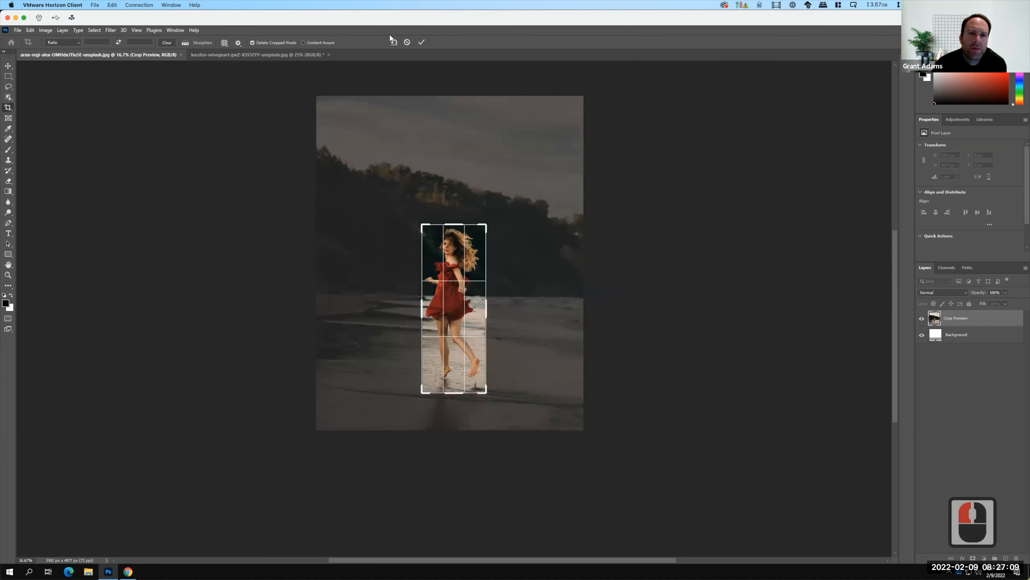
left_click(422, 42)
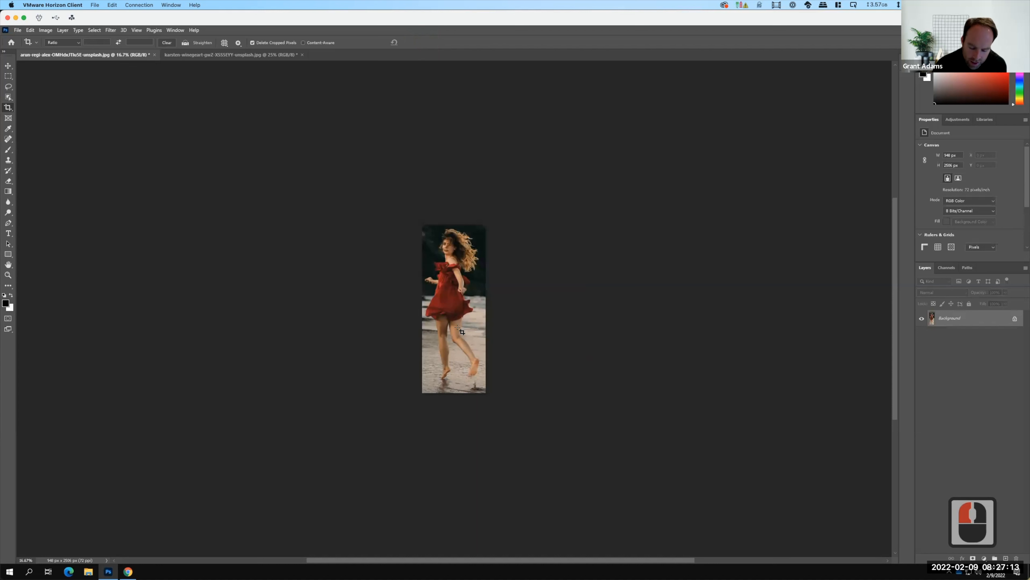
Select the woman's straighter, toe-down leg, including its foot, with the Quick Selection tool.
key("super+0")
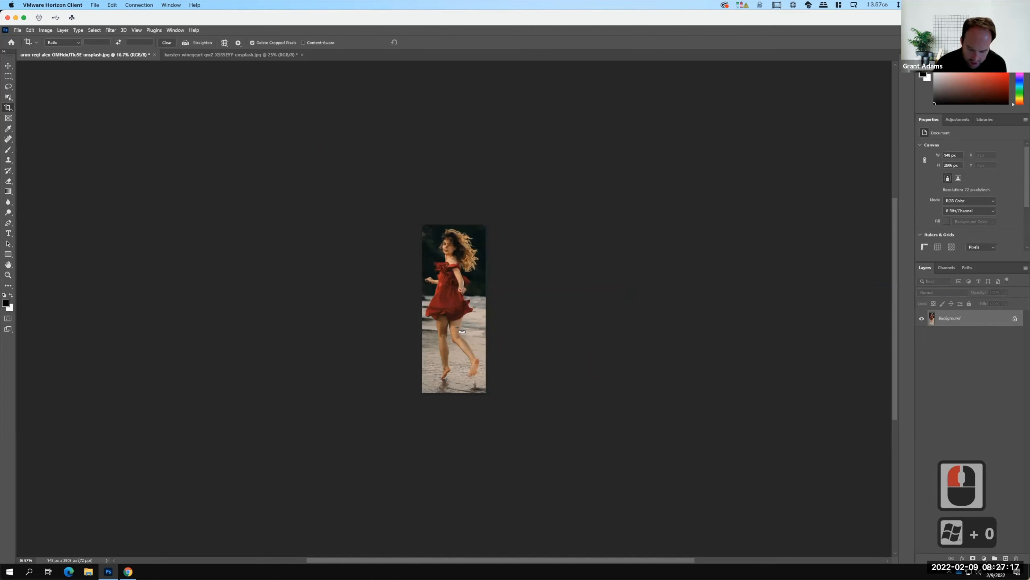
key("ctrl+0")
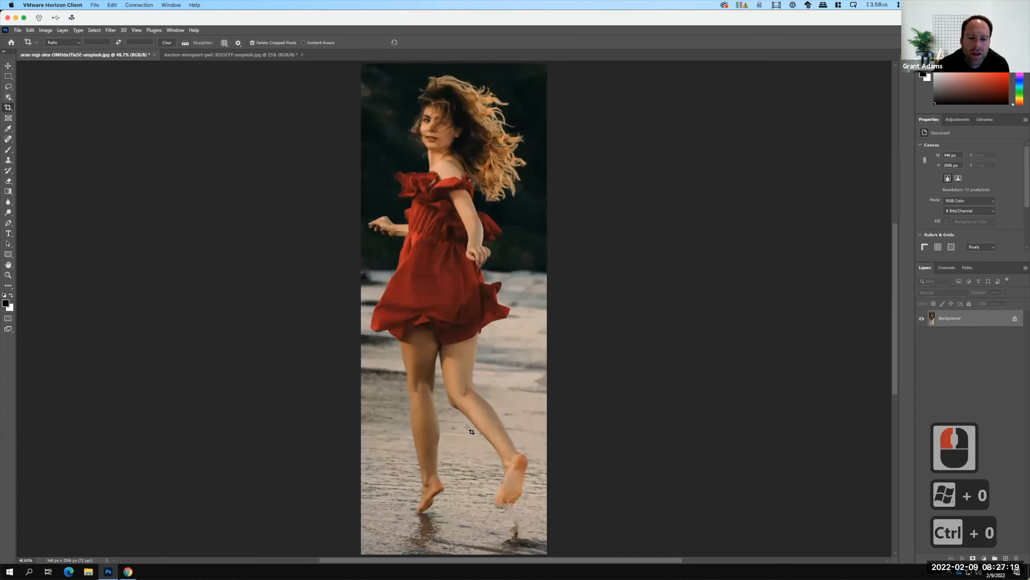
key("F15")
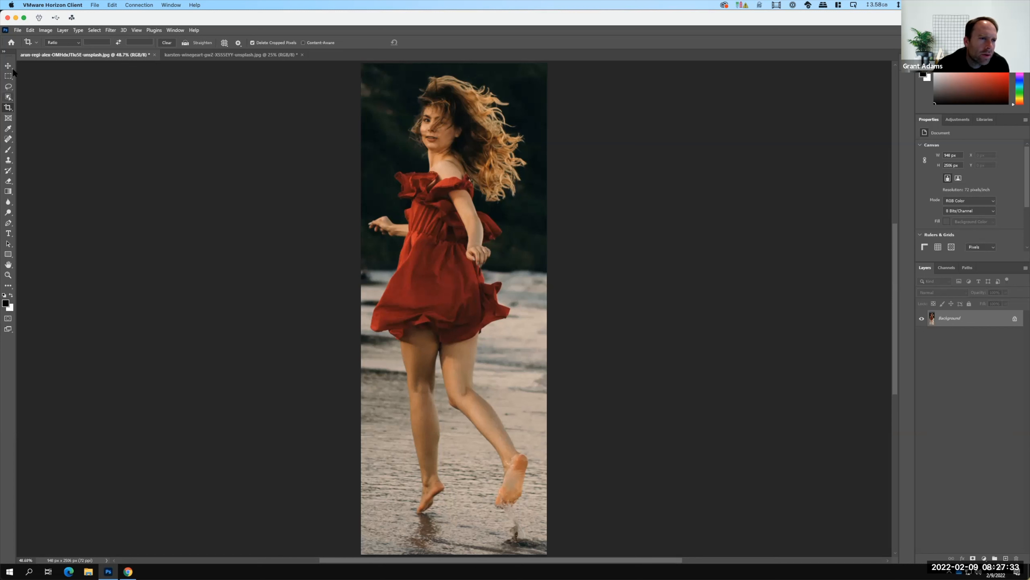
left_click(11, 98)
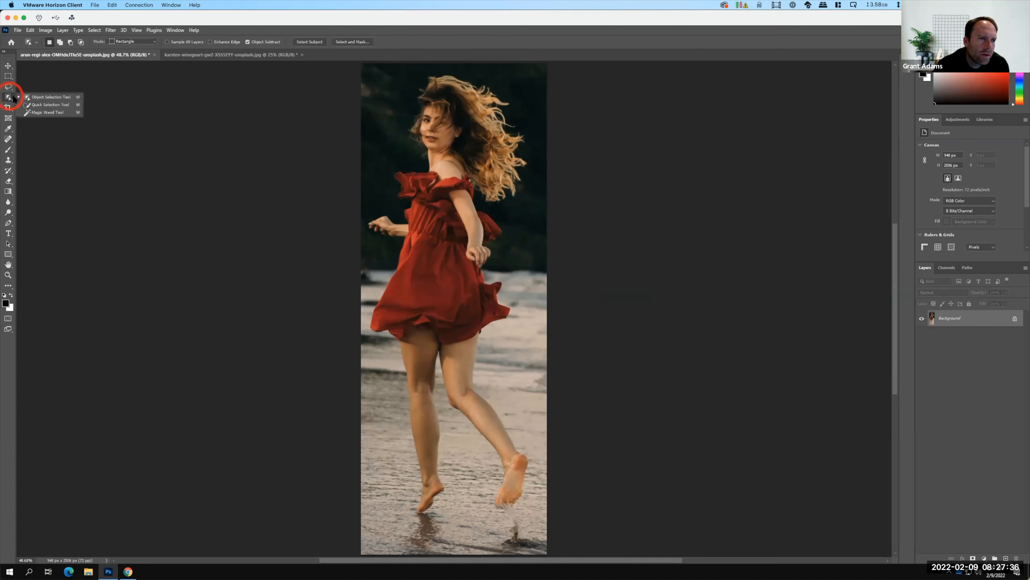
left_click(60, 98)
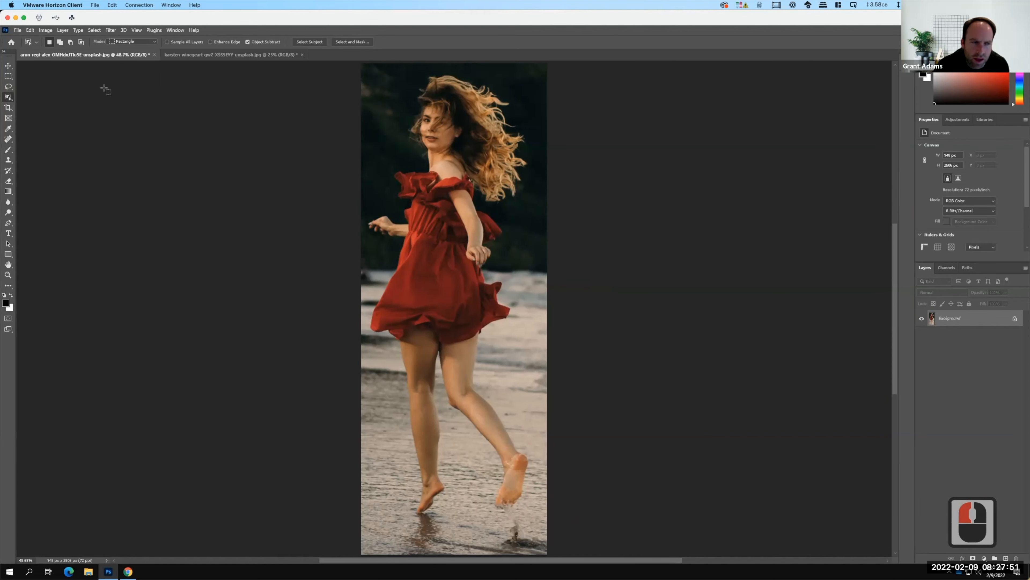
left_click_drag(14, 98, 37, 104)
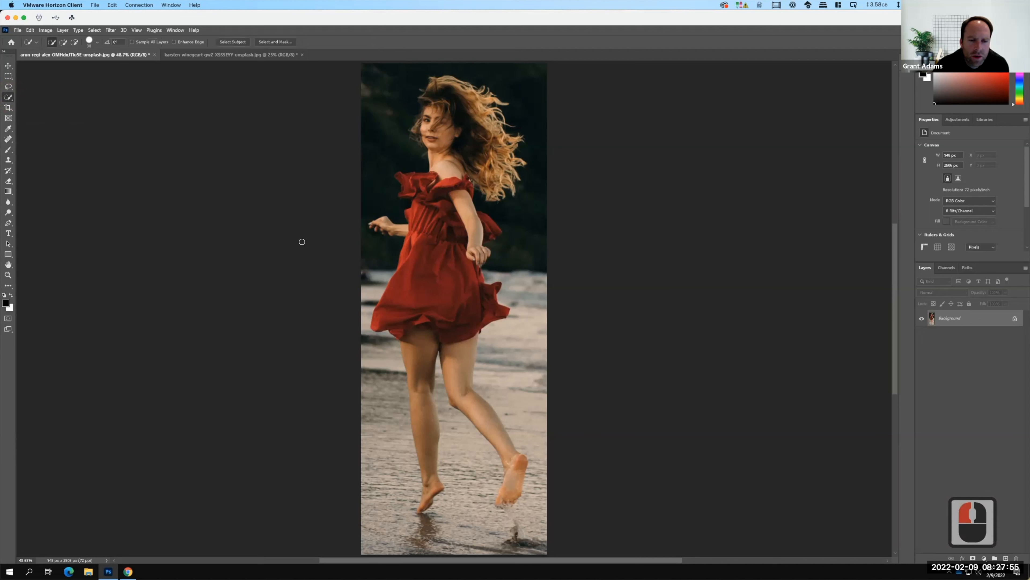
left_click_drag(429, 478, 422, 372)
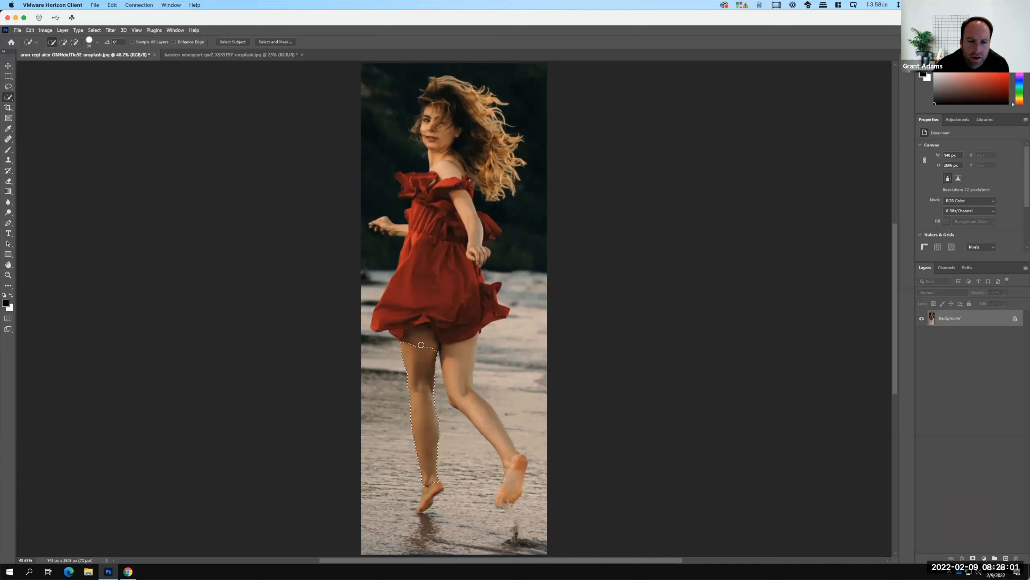
left_click_drag(420, 329, 421, 330)
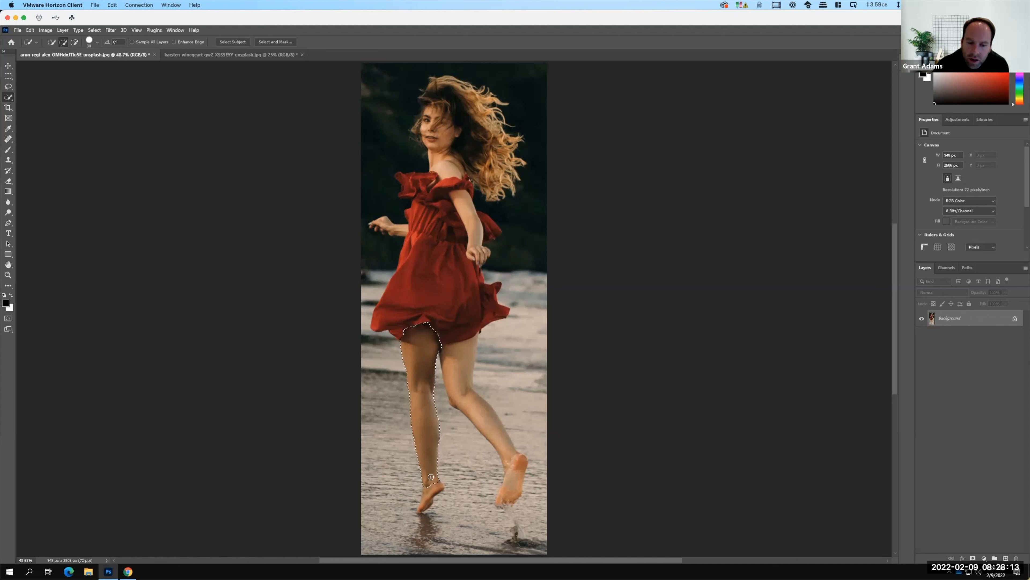
left_click(431, 487)
left_click_drag(430, 489, 423, 506)
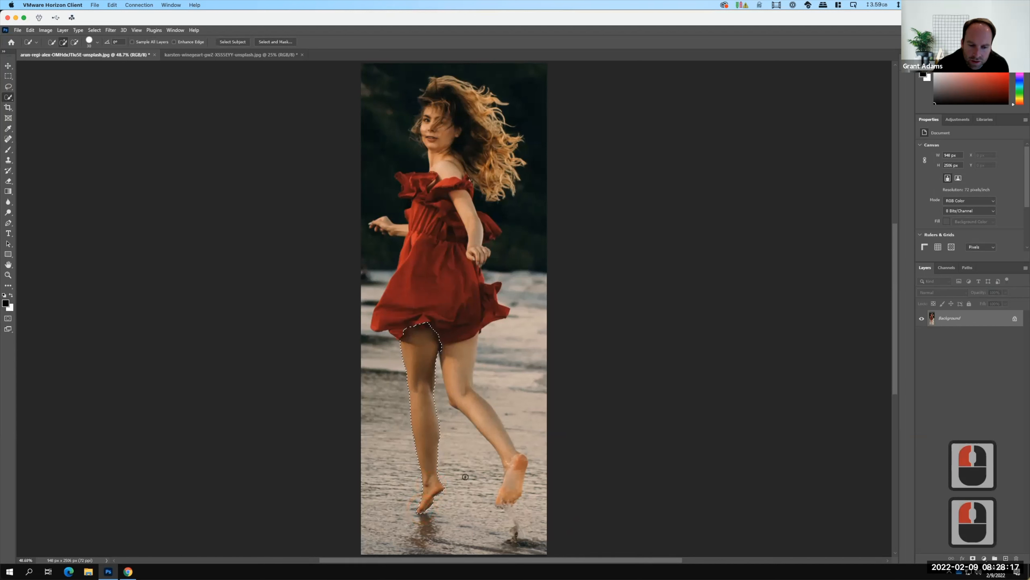
Add the raised leg and foot to the selection and subtract the sand between the legs.
mouse_move(460, 359)
left_mouse_down()
mouse_move(463, 393)
mouse_move(512, 451)
mouse_move(508, 491)
left_mouse_up()
left_click_drag(430, 400, 428, 392)
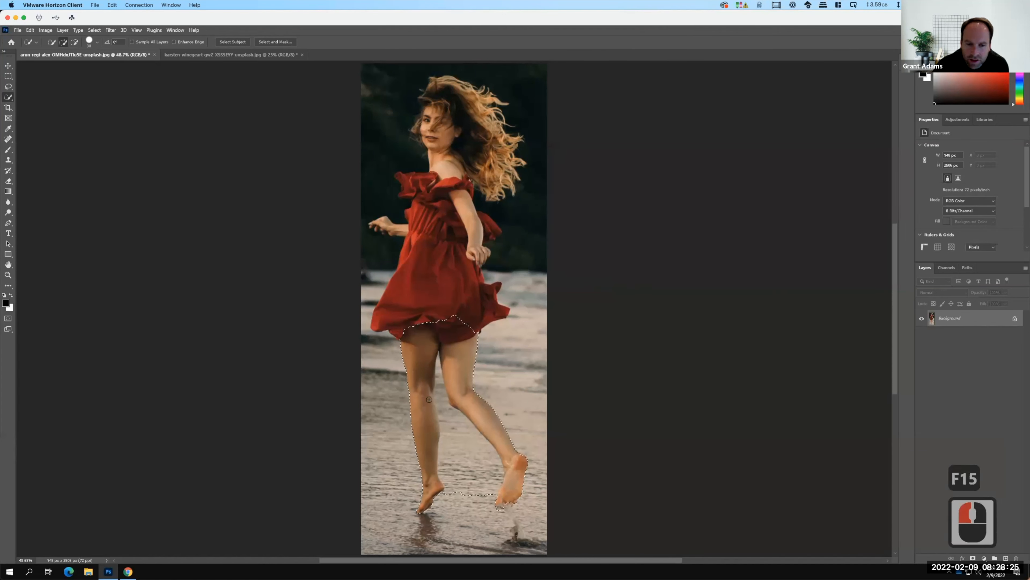
left_click(471, 456)
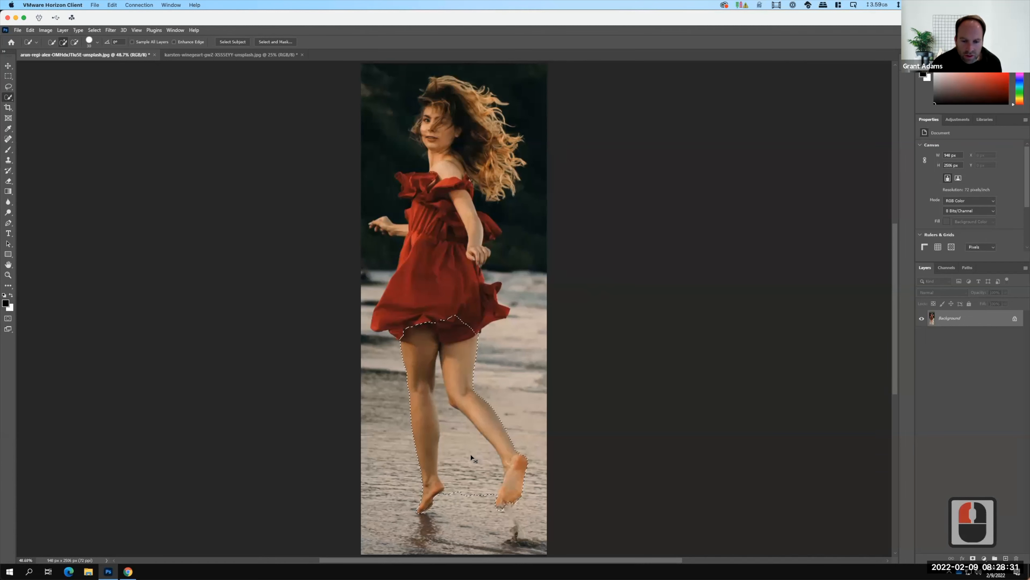
key("alt")
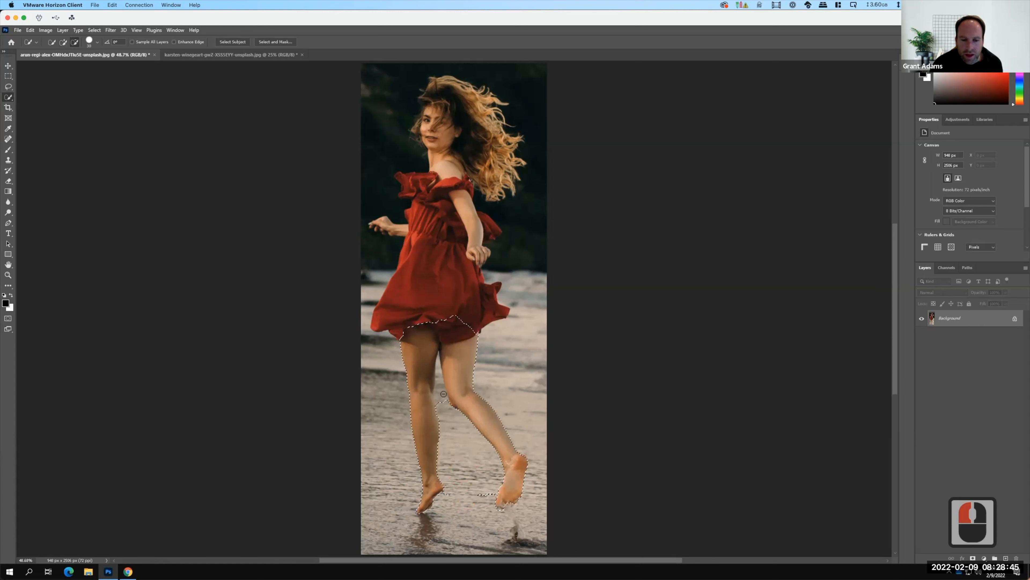
left_click(442, 376, "alt")
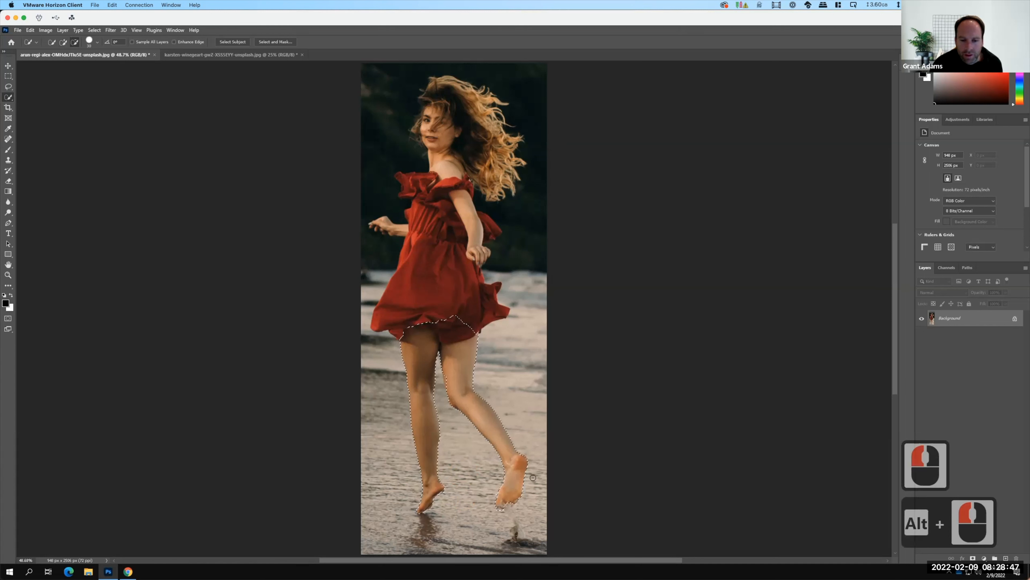
left_click(447, 381)
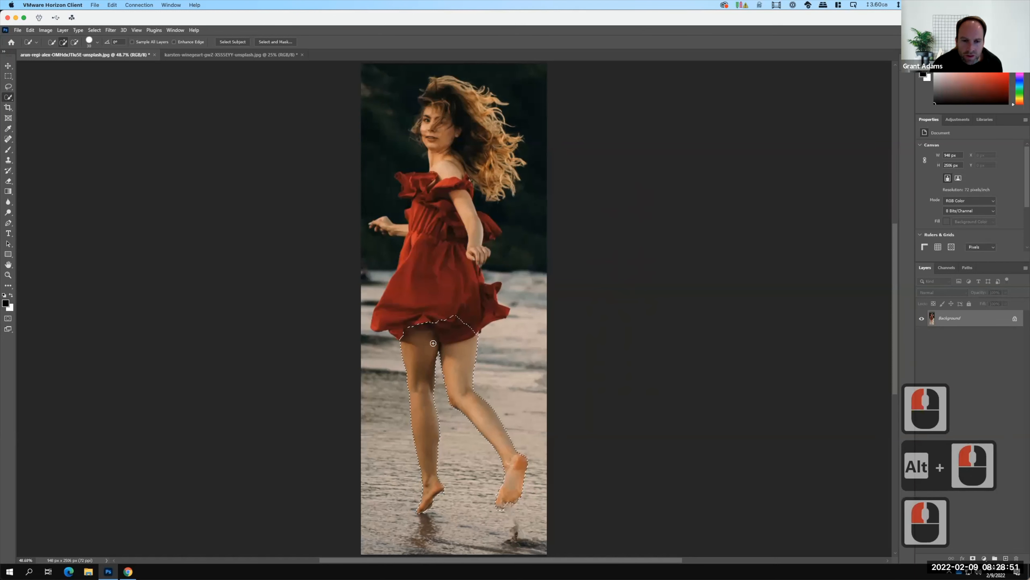
Extend the selection over the red dress, both arms and the dress fabric behind the elbow.
left_click_drag(446, 320, 435, 262)
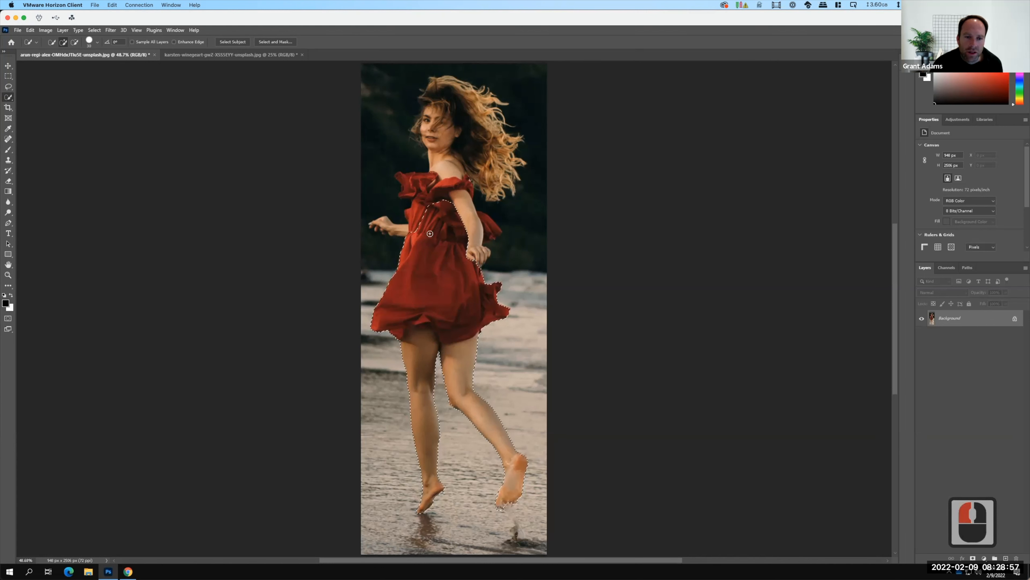
mouse_move(422, 195)
left_mouse_down()
mouse_move(409, 182)
mouse_move(447, 177)
left_mouse_up()
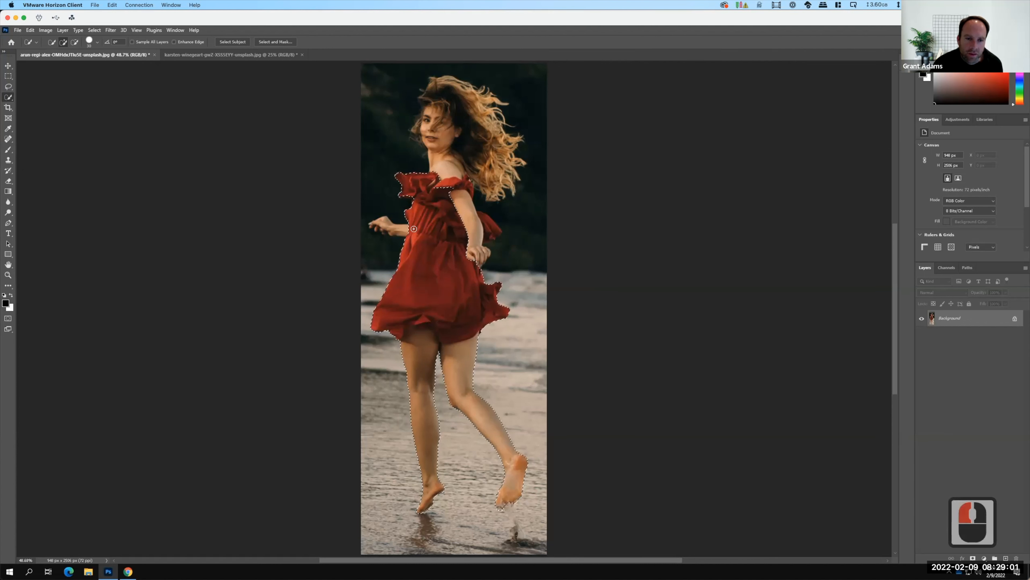
left_click_drag(388, 227, 381, 223)
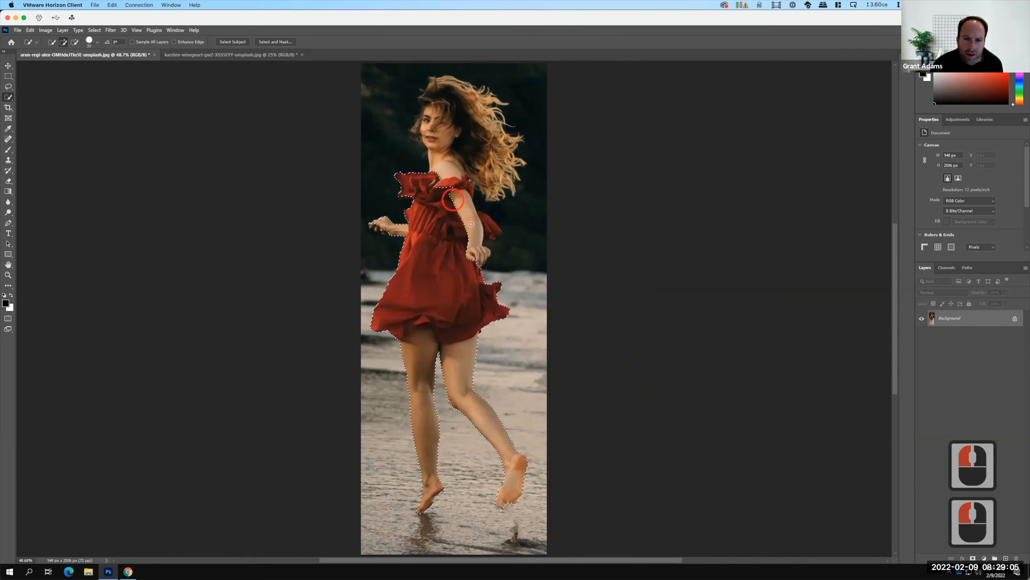
left_click_drag(477, 218, 488, 222)
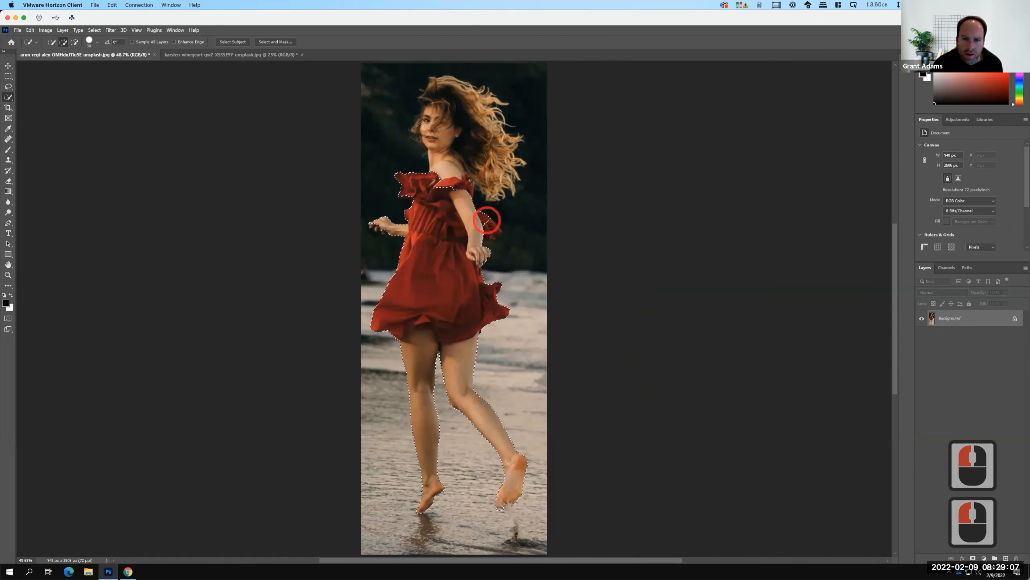
left_click(491, 229)
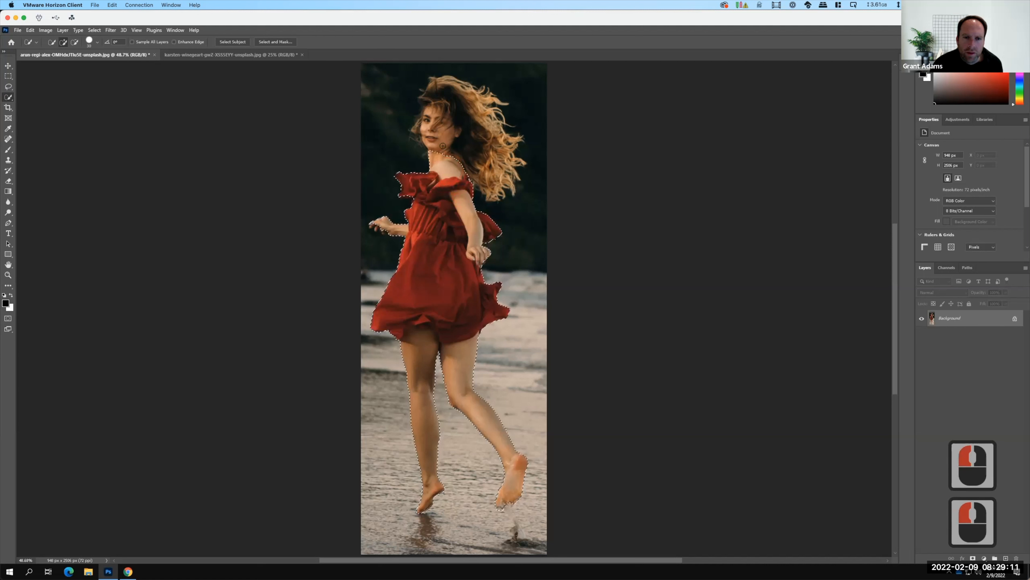
Add the woman's face and the full mass of curly hair to the selection.
left_click_drag(436, 125, 426, 102)
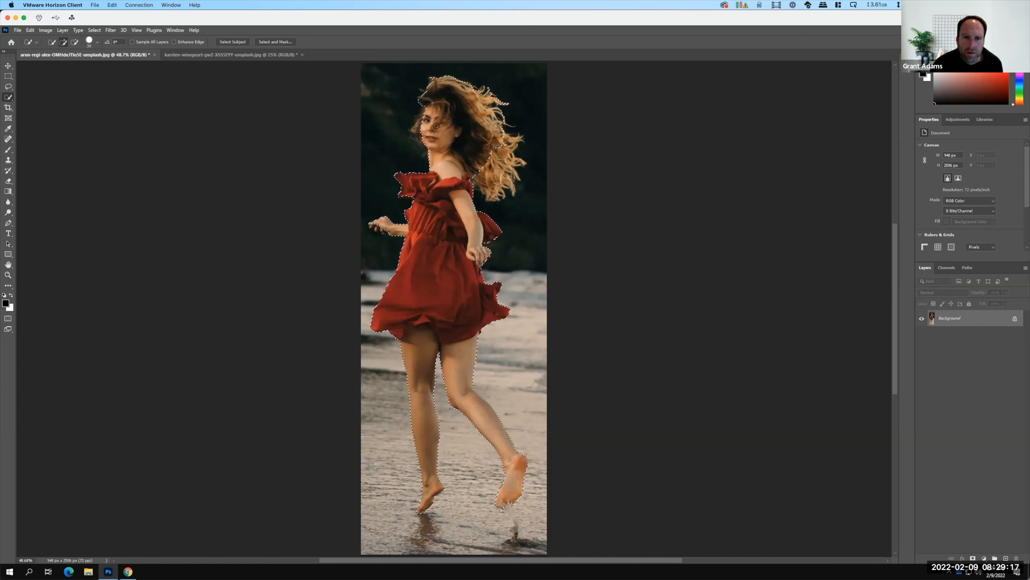
left_click(492, 133)
left_click_drag(492, 174, 495, 162)
left_click(512, 147)
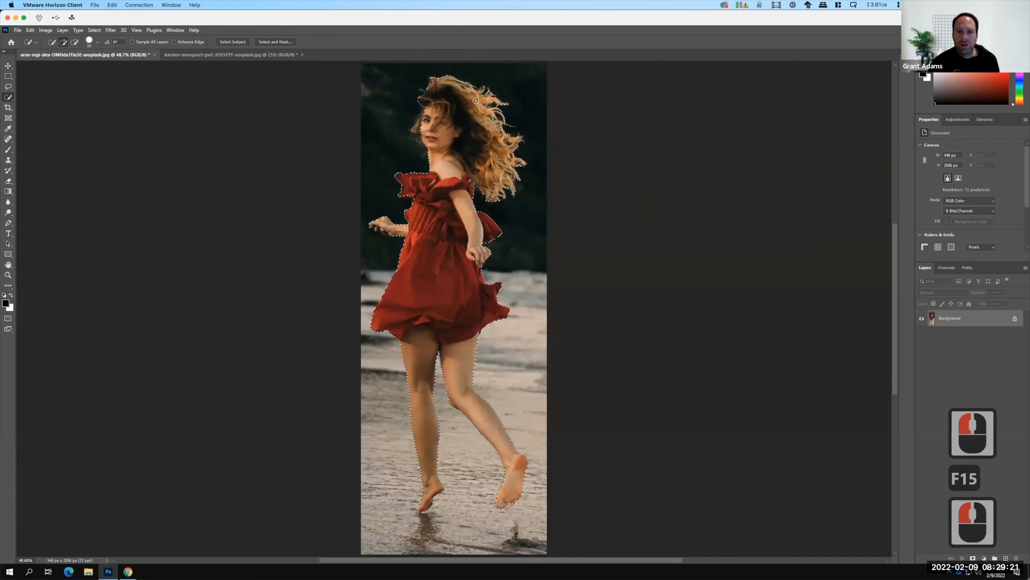
Refine the selection along the front of the face and subtract background around the outstretched hand.
left_click_drag(423, 120, 416, 129)
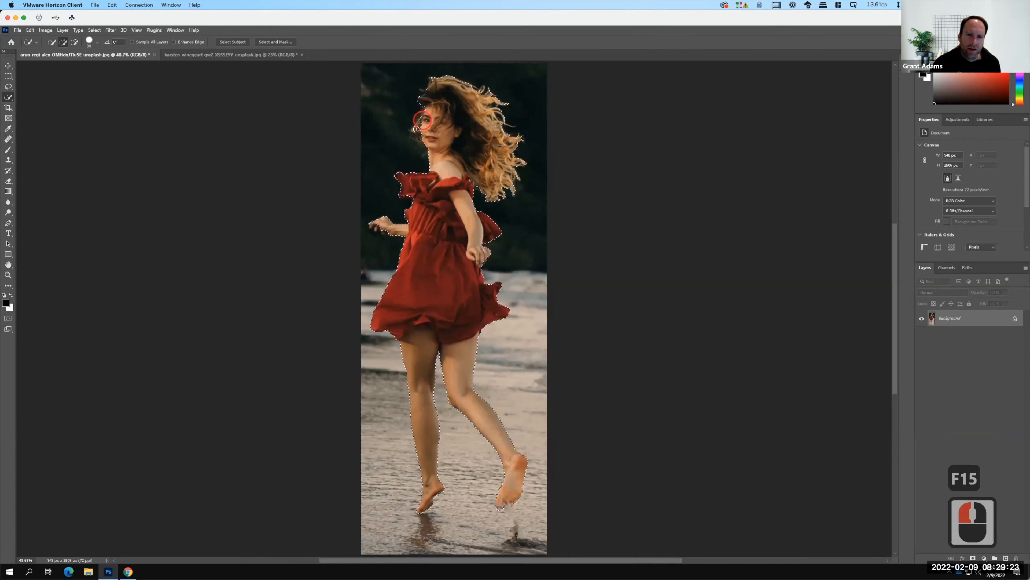
left_click(417, 135)
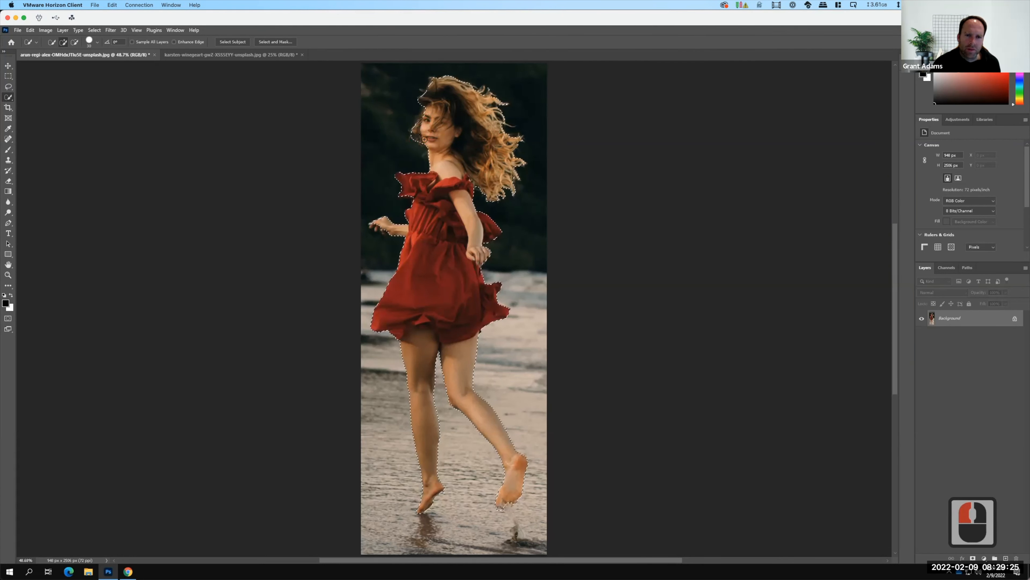
key("alt")
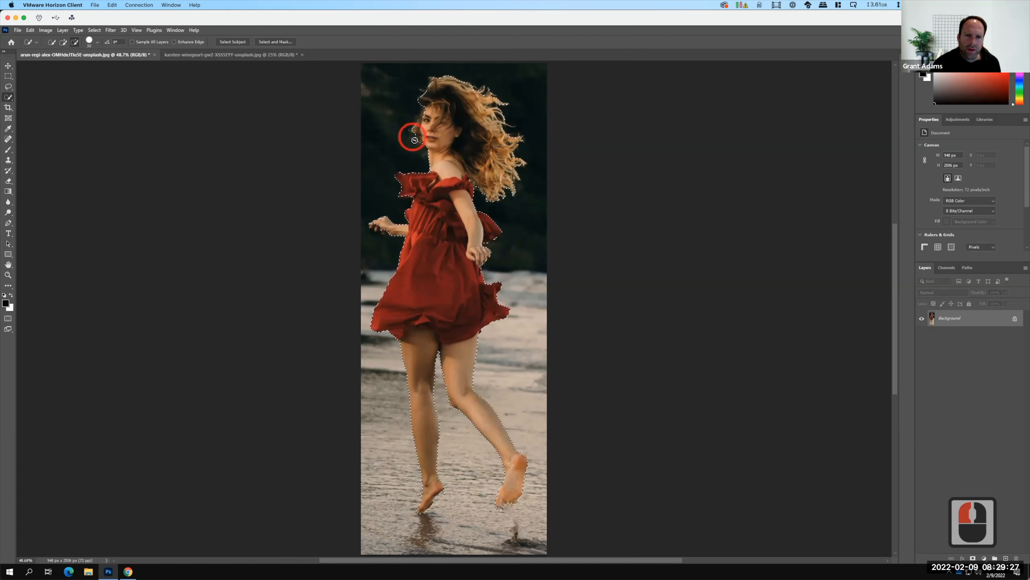
left_click(523, 190, "alt")
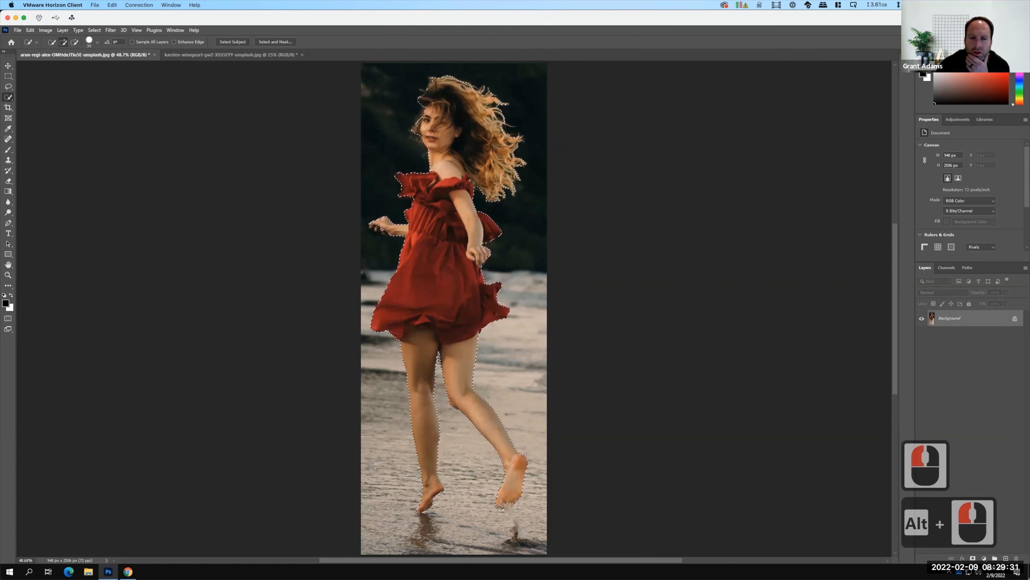
left_click(377, 230, "alt")
Reduce the Quick Selection brush size and refine the selection around the fingers of the outstretched hand.
key("ctrl+equal")
key("ctrl+equal")
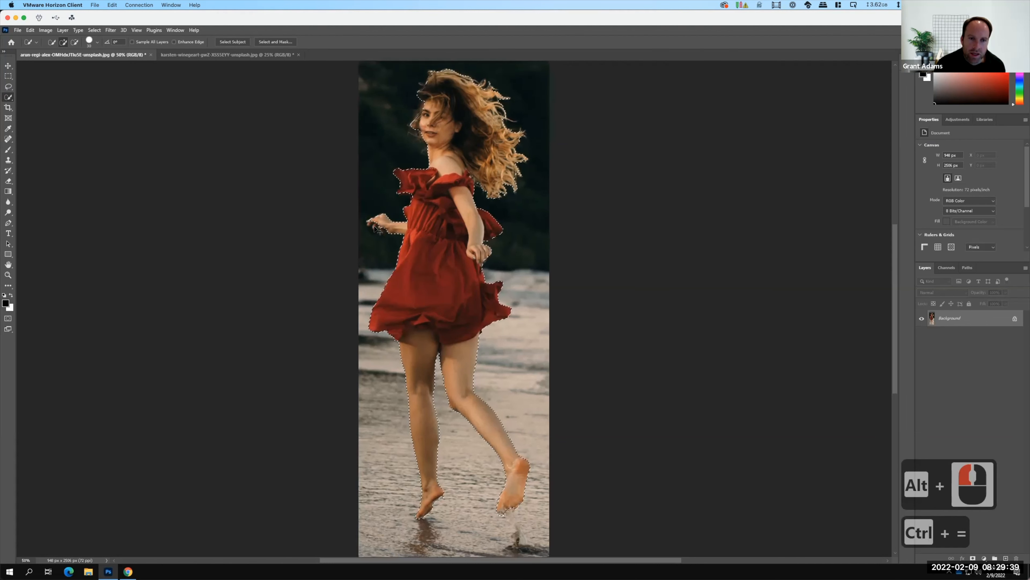
key("ctrl+equal")
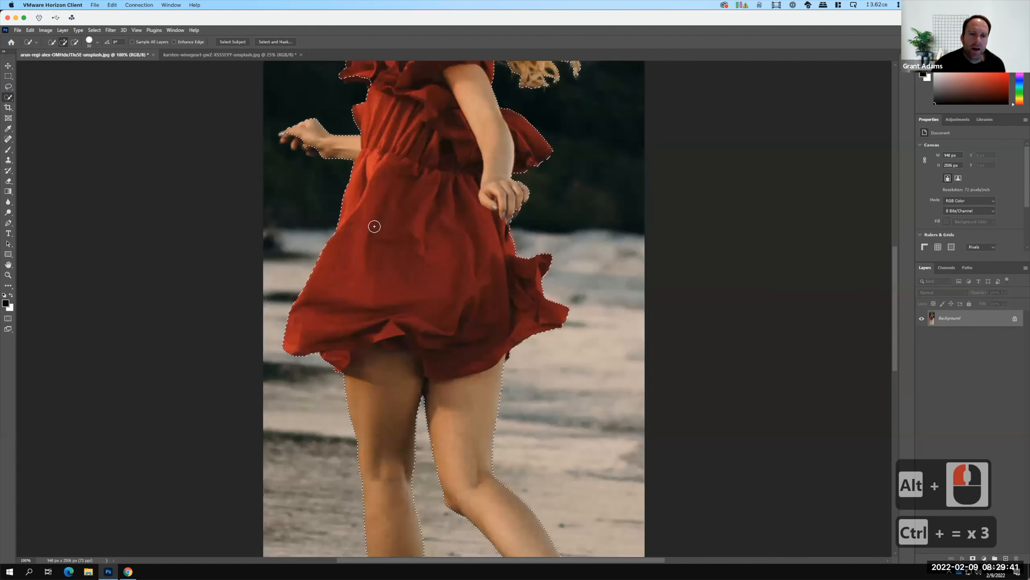
left_click_drag(370, 213, 495, 400)
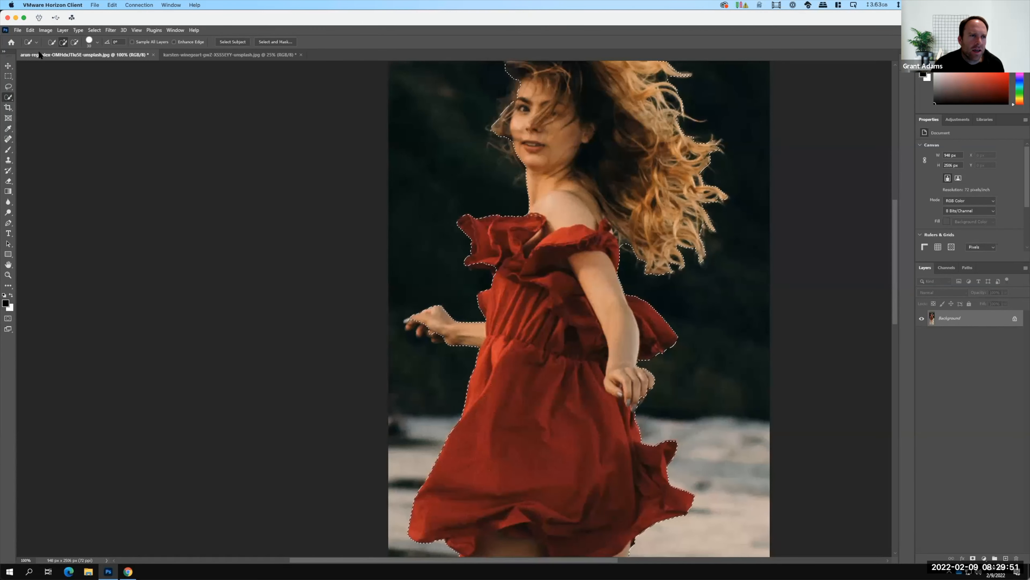
left_click(36, 42)
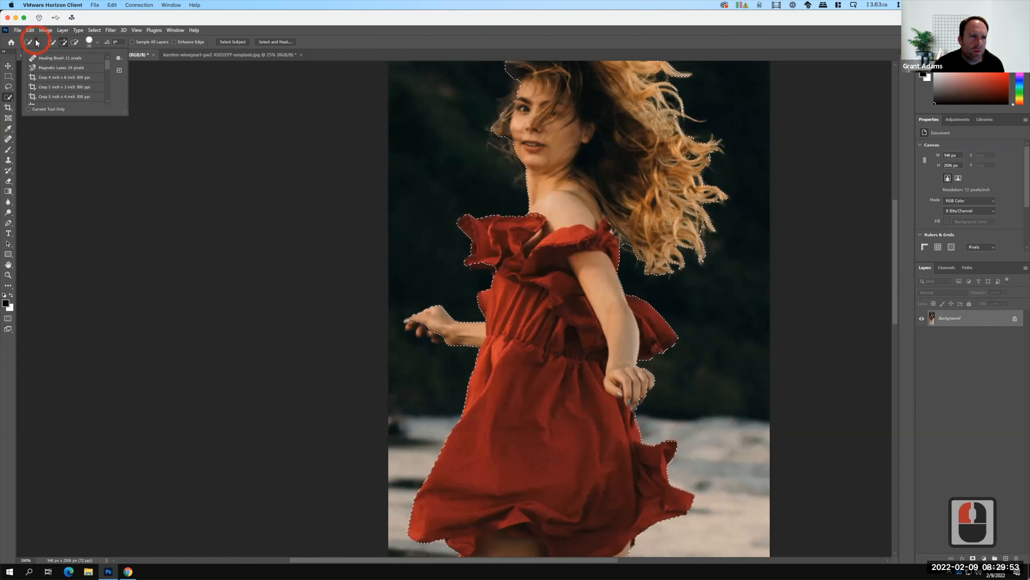
left_click(72, 79)
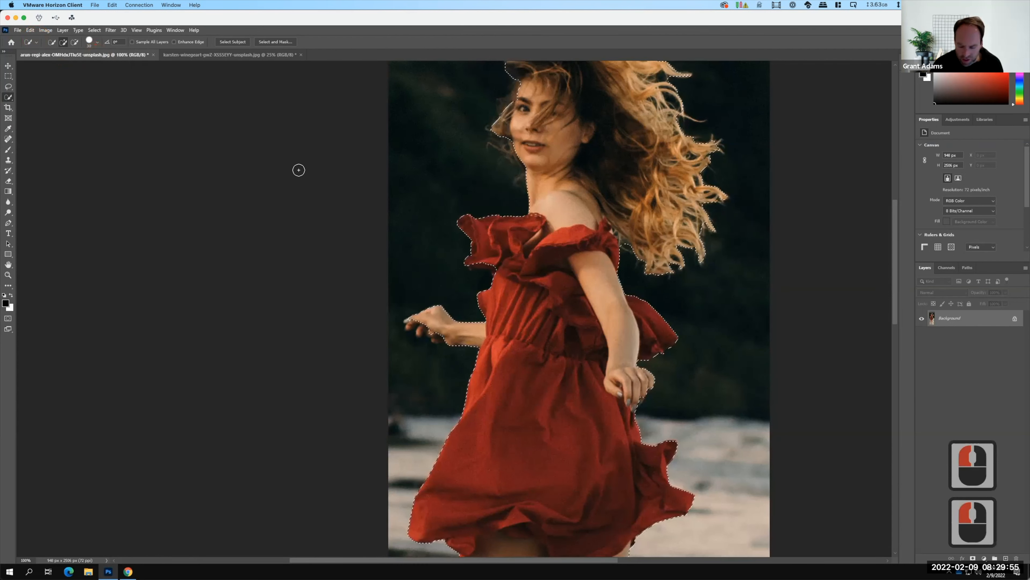
key("bracketleft")
key("bracketleft")
key("bracketleft")
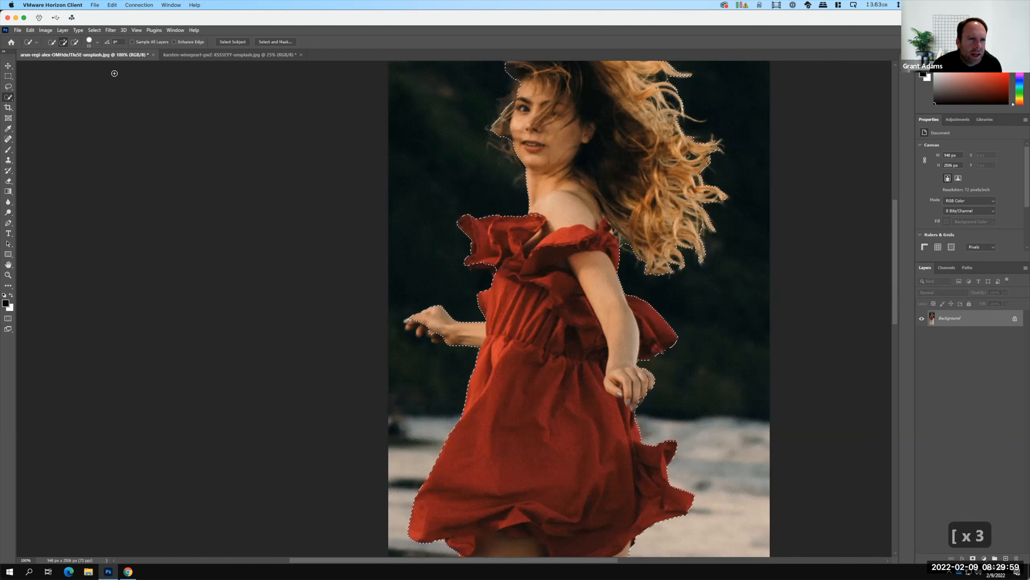
left_click(98, 43)
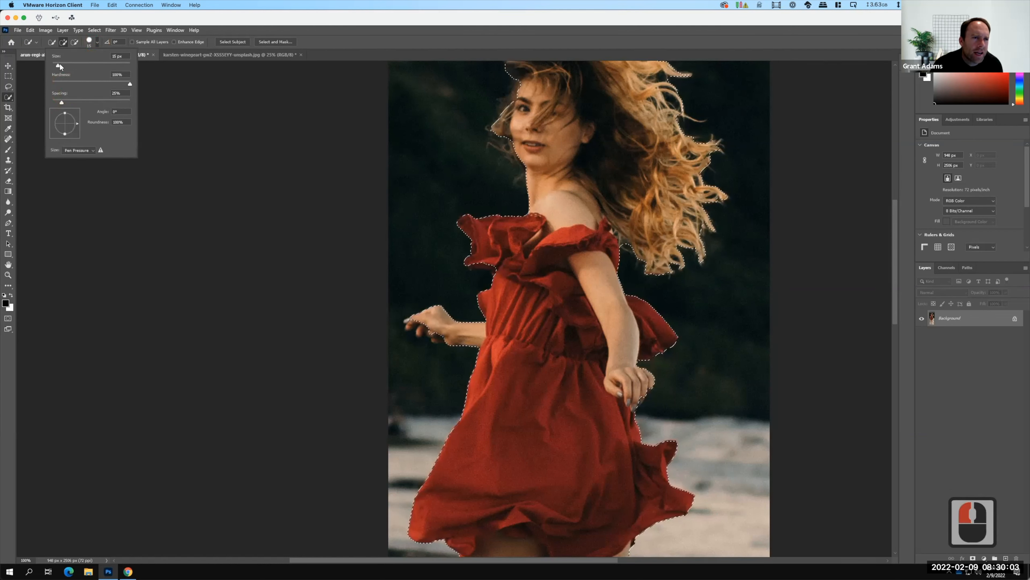
left_click(427, 323)
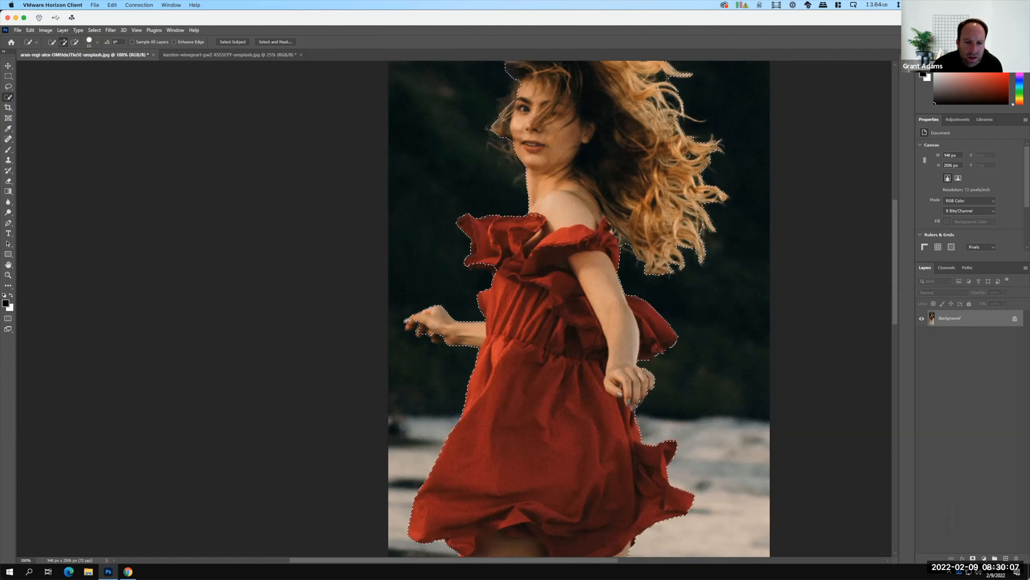
left_click(419, 321)
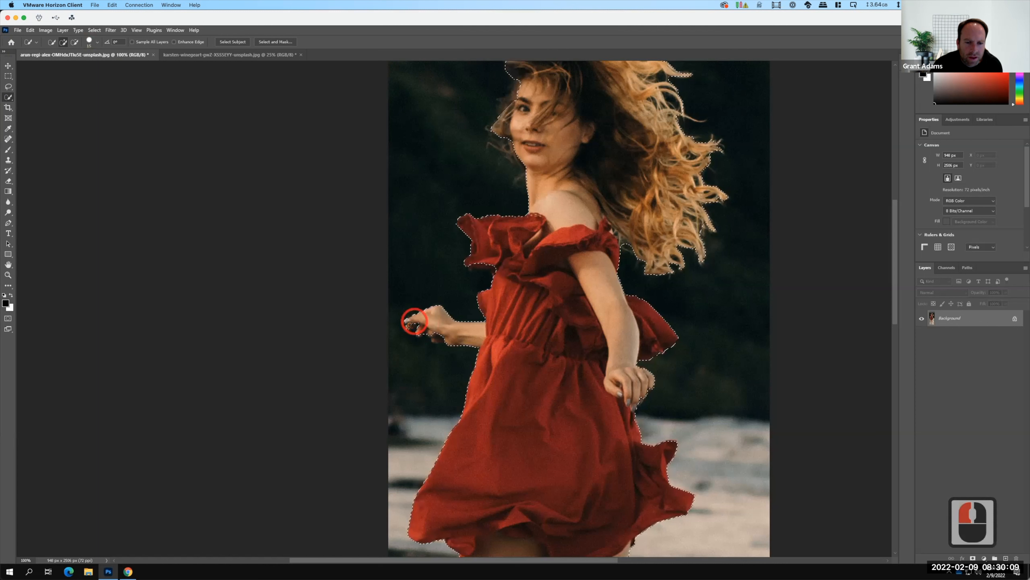
left_click(443, 328)
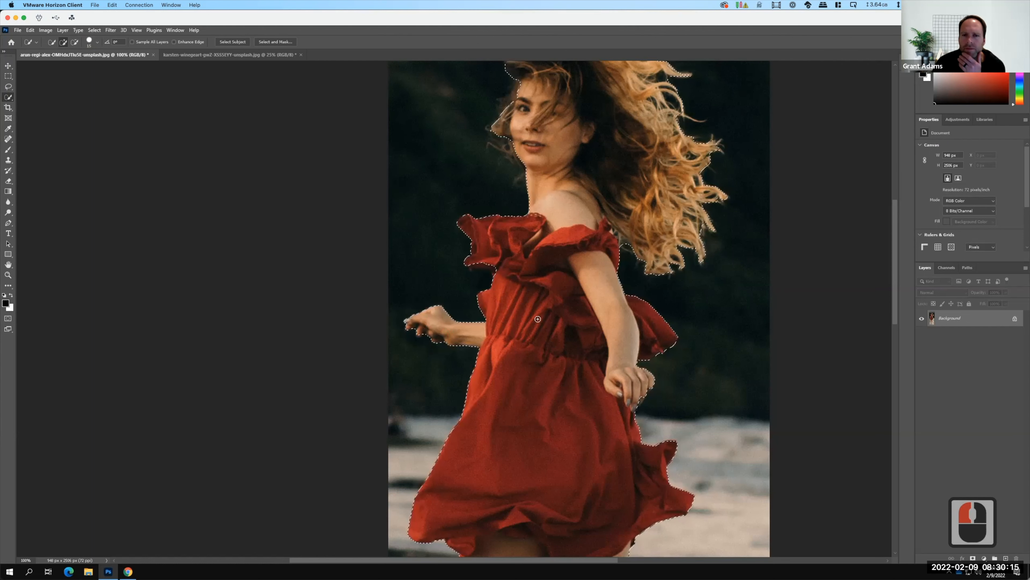
Open the woman's selection in the Select and Mask workspace.
scroll(541, 335, "up", 16)
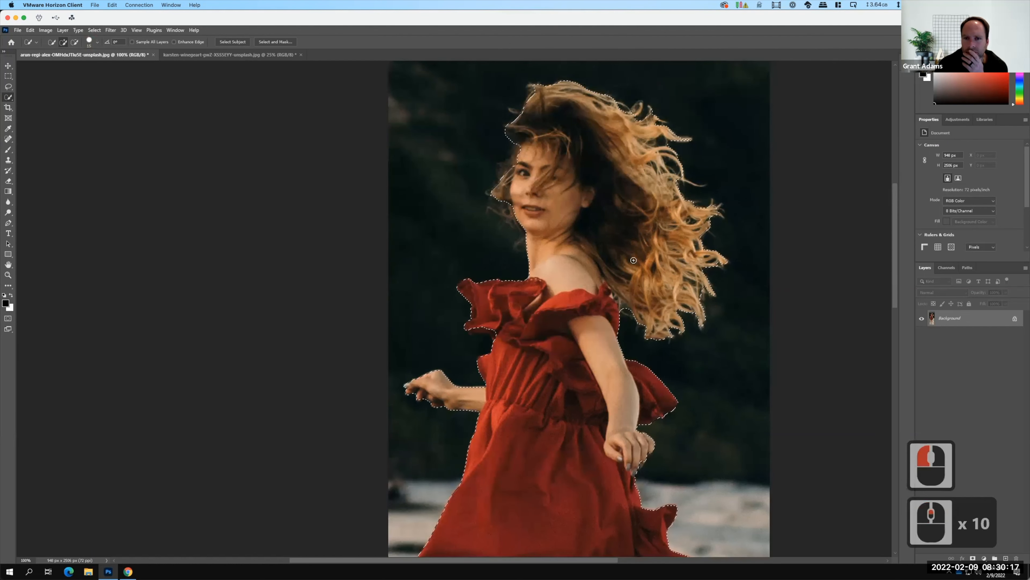
key("F15")
scroll(333, 221, "up", 3)
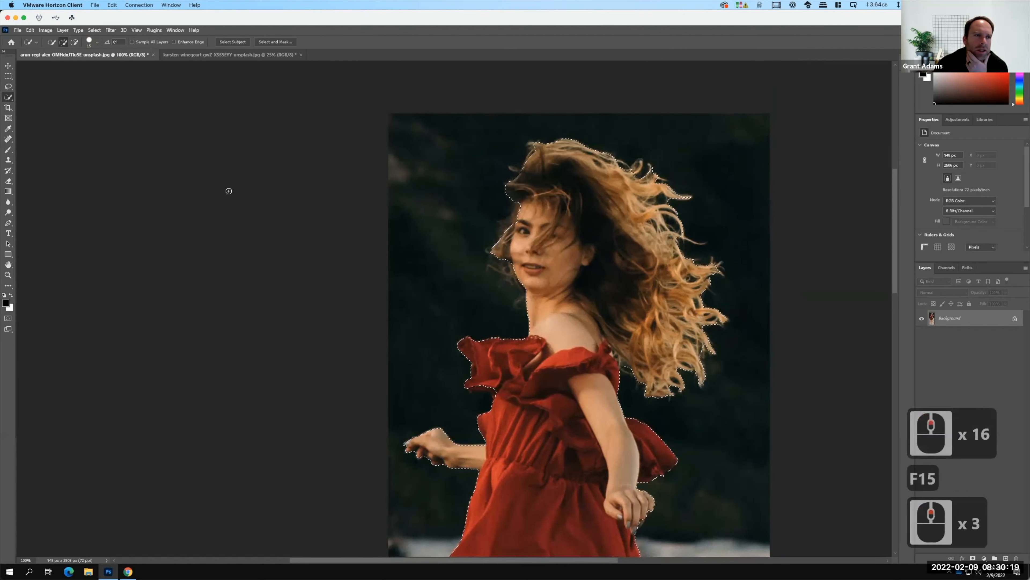
left_click(95, 30)
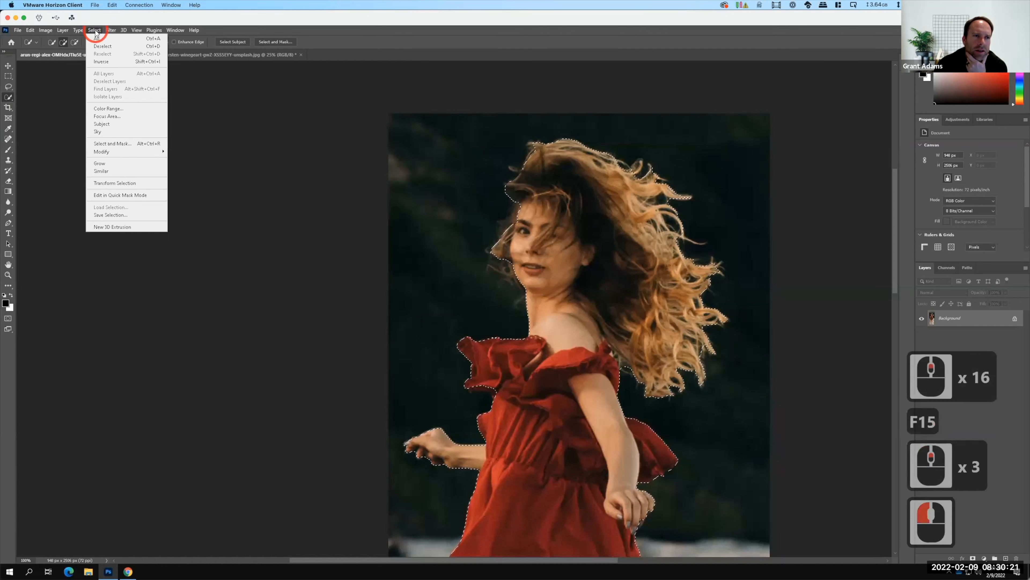
left_click(115, 144)
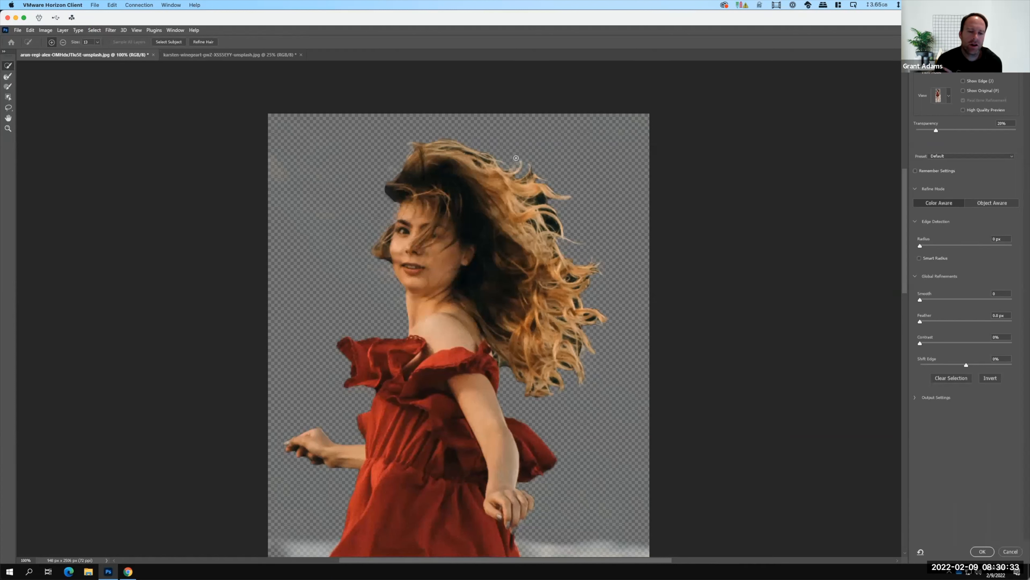
Examine the cutout edges of the woman from the hair down to both feet in the Select and Mask preview.
scroll(467, 260, "down", 13)
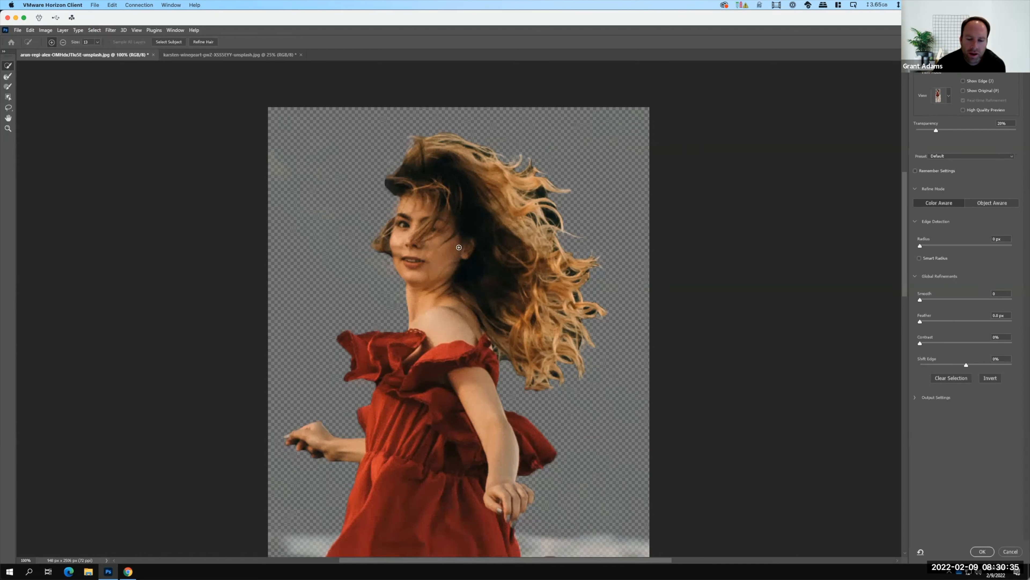
scroll(467, 260, "down", 15)
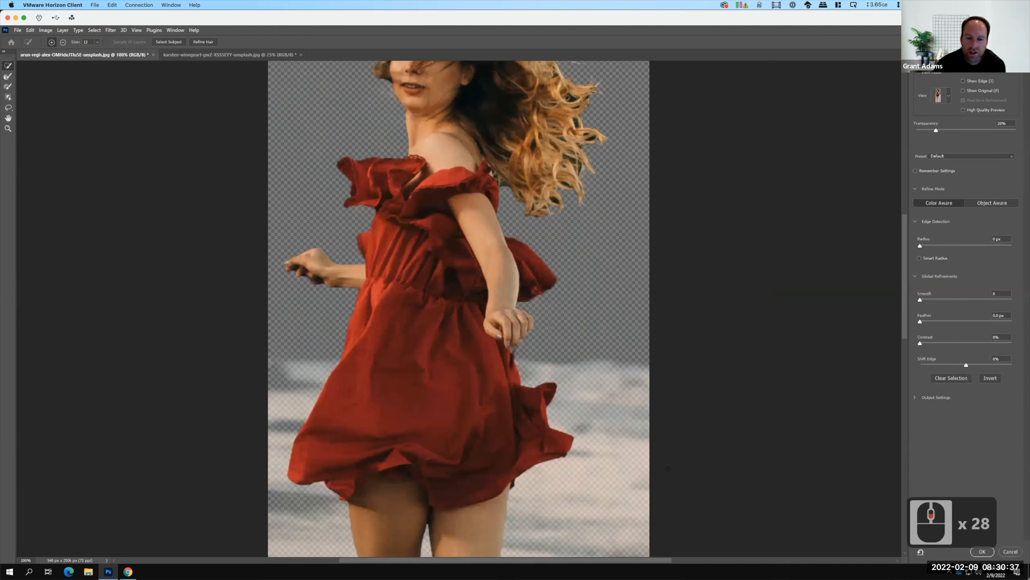
scroll(603, 338, "down", 20)
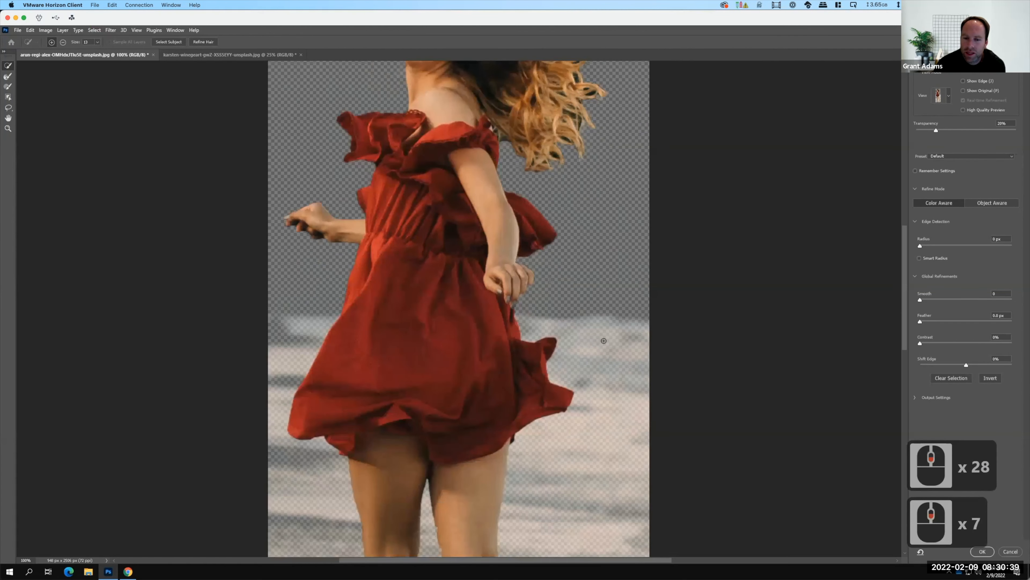
scroll(603, 350, "down", 19)
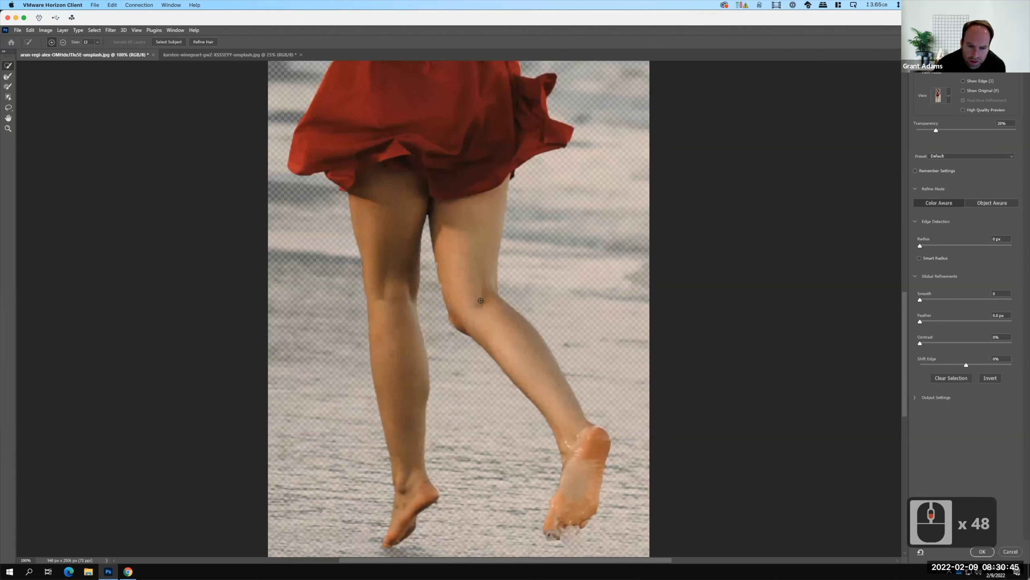
scroll(481, 301, "down", 6)
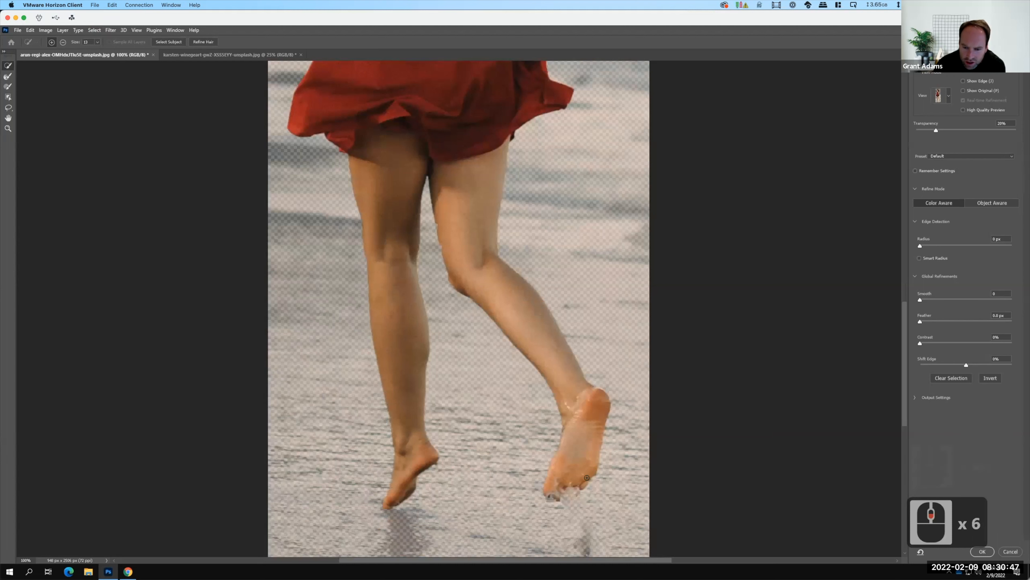
scroll(587, 477, "down", 6)
scroll(582, 429, "up", 8)
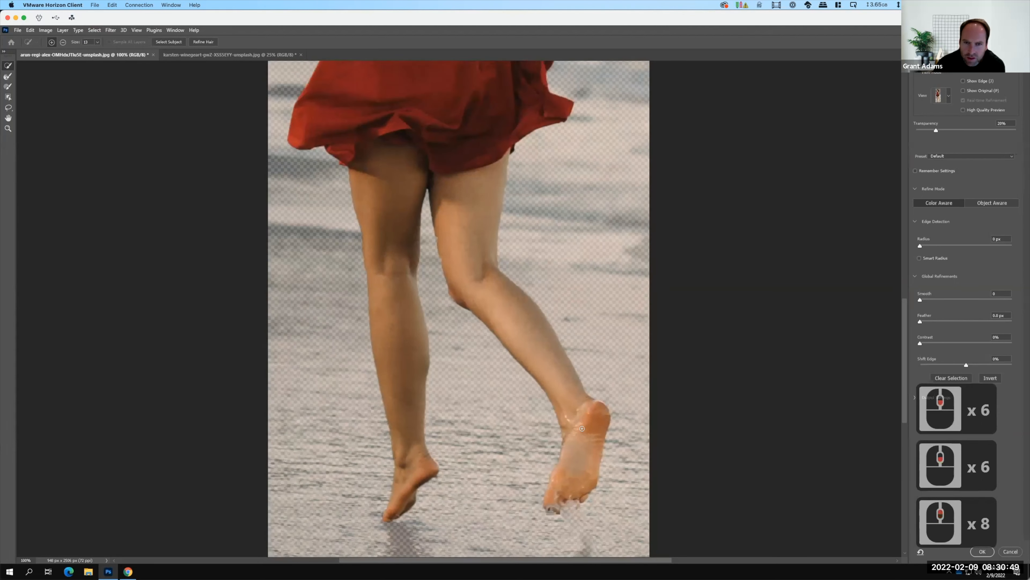
scroll(582, 428, "up", 20)
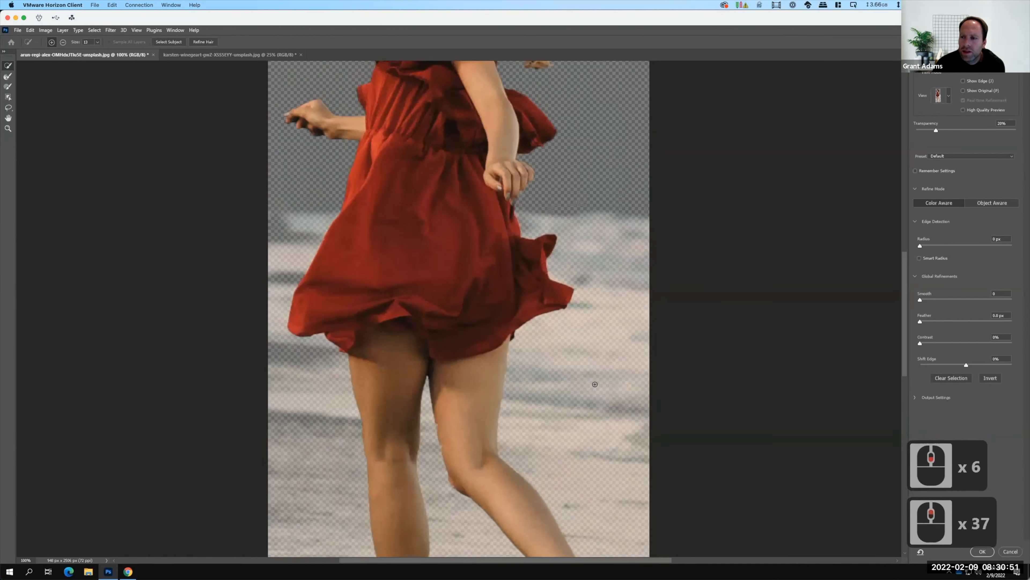
scroll(594, 384, "up", 16)
scroll(579, 244, "up", 16)
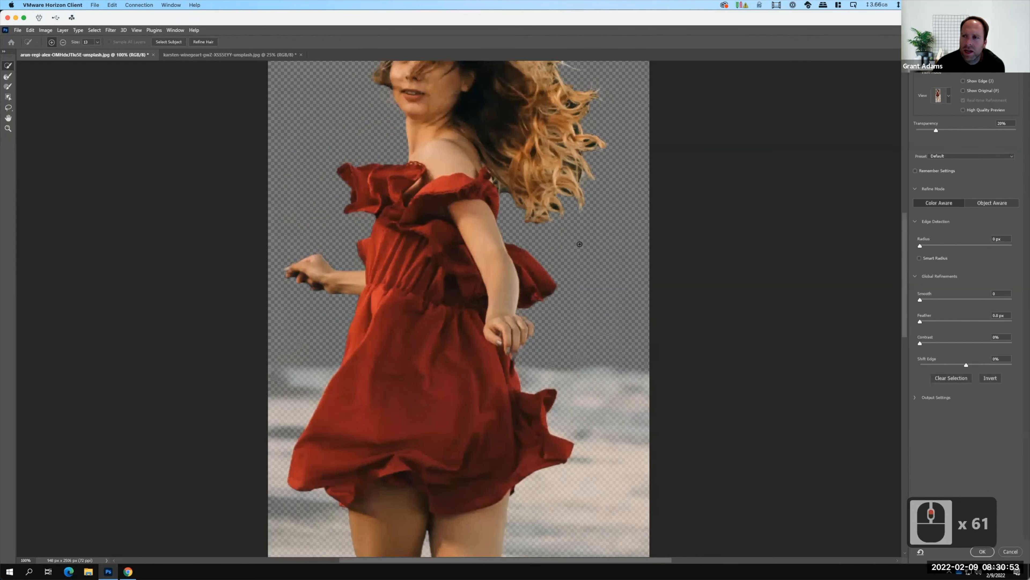
Compare the cutout in the Overlay, On Black, Black & White and Marching Ants views, and return to Onion Skin.
left_click(950, 99)
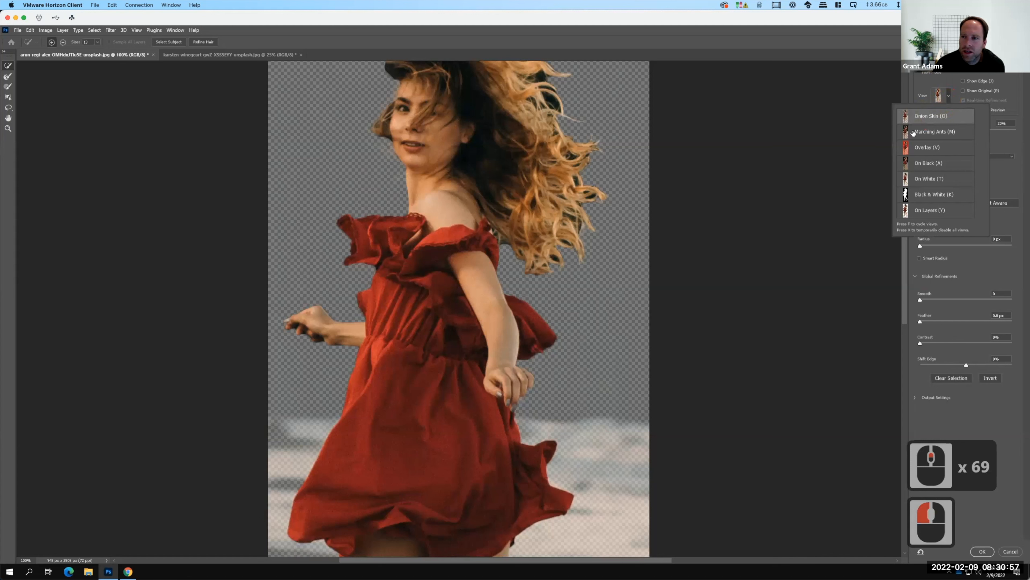
left_click(928, 148)
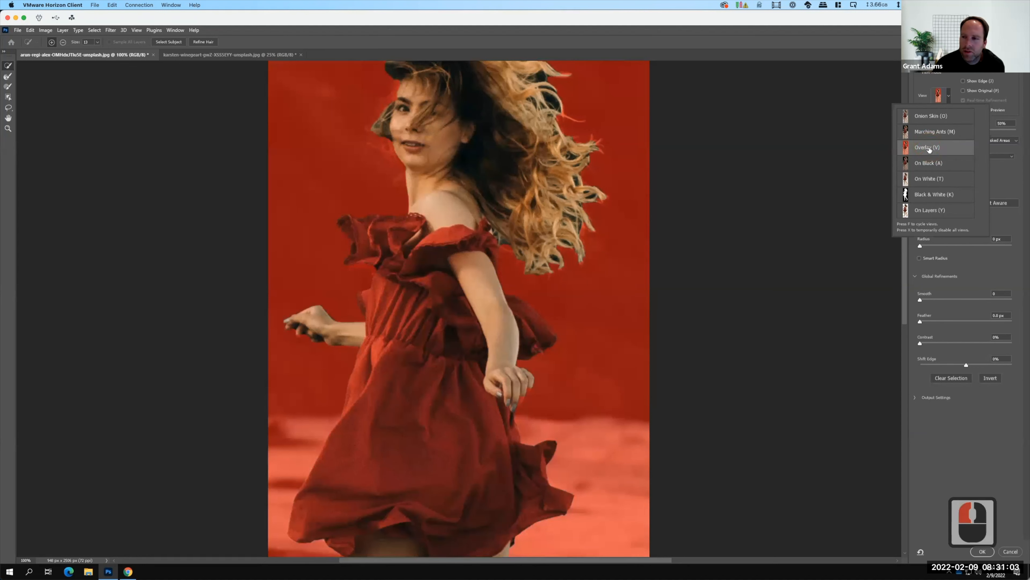
left_click(927, 163)
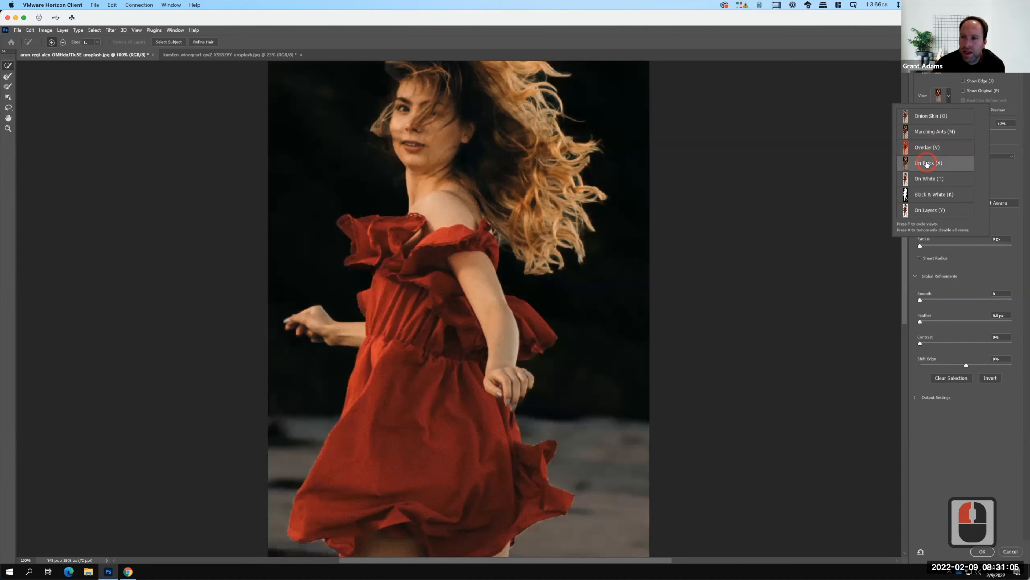
left_click(927, 164)
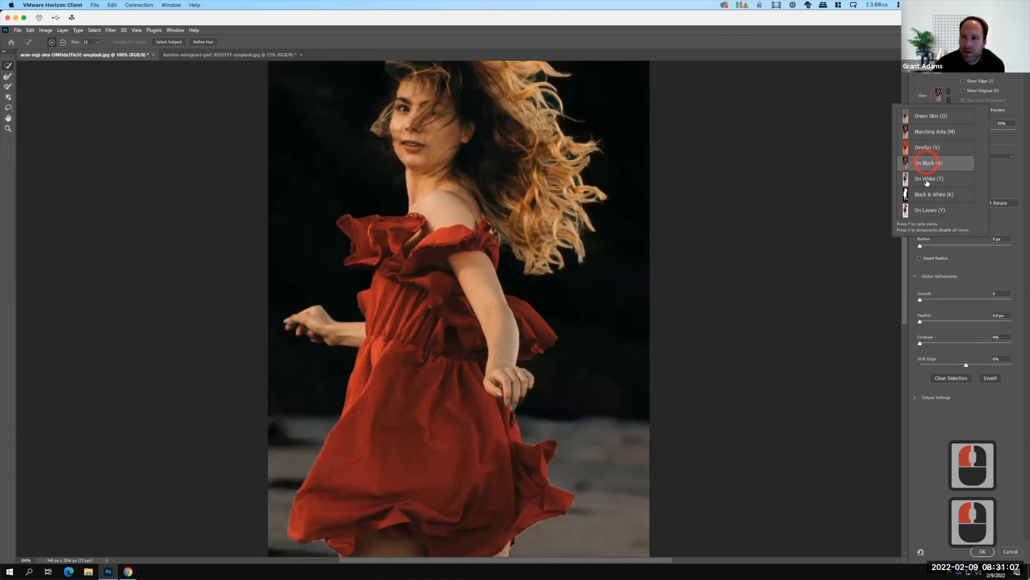
left_click(928, 196)
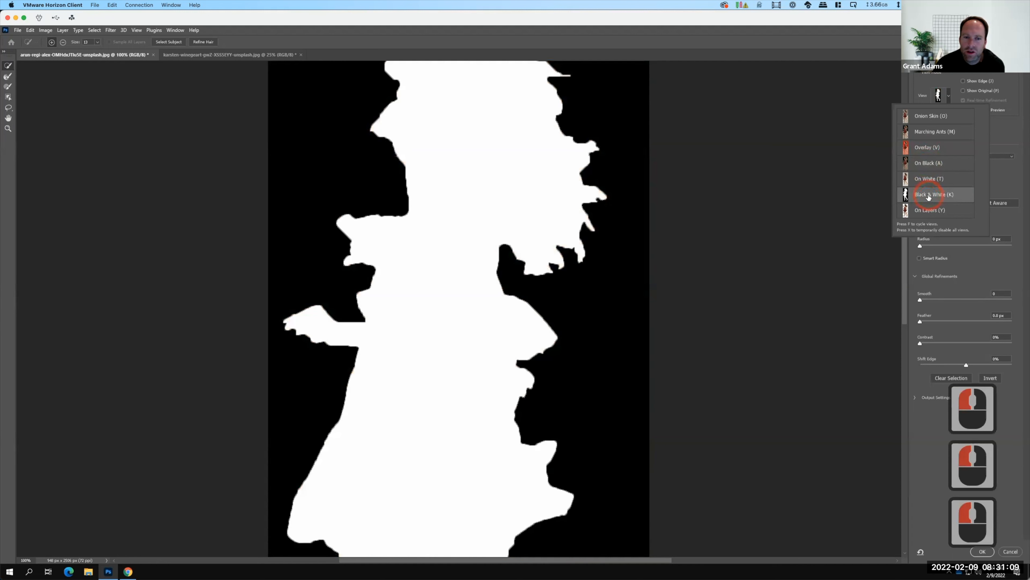
left_click(924, 116)
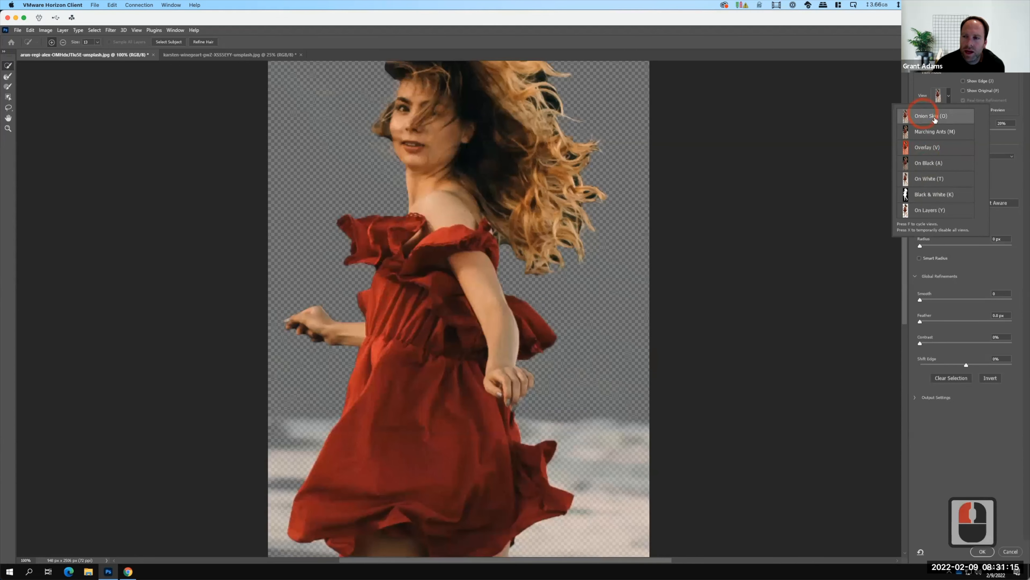
left_click(933, 135)
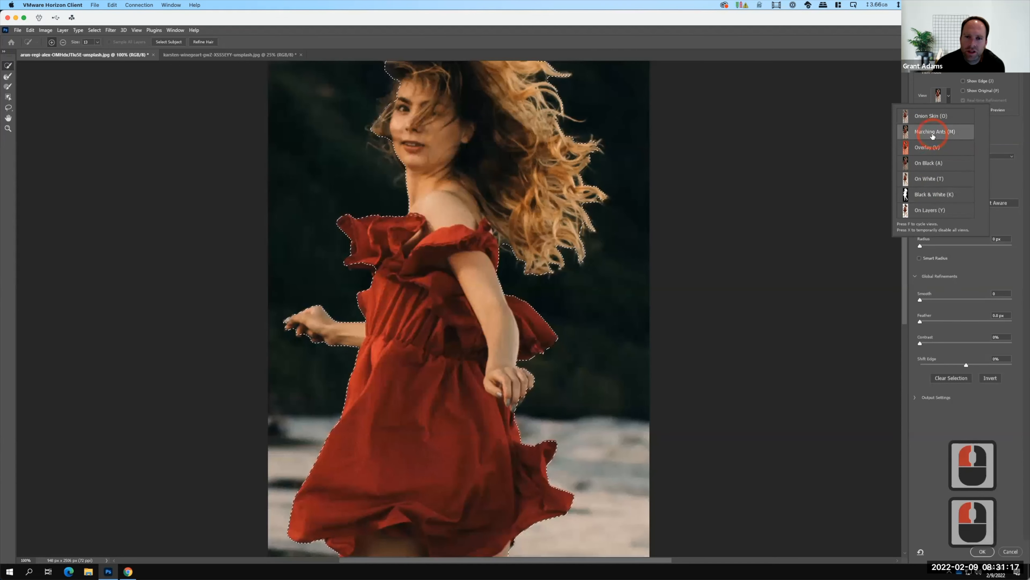
left_click(918, 117)
left_click(976, 139)
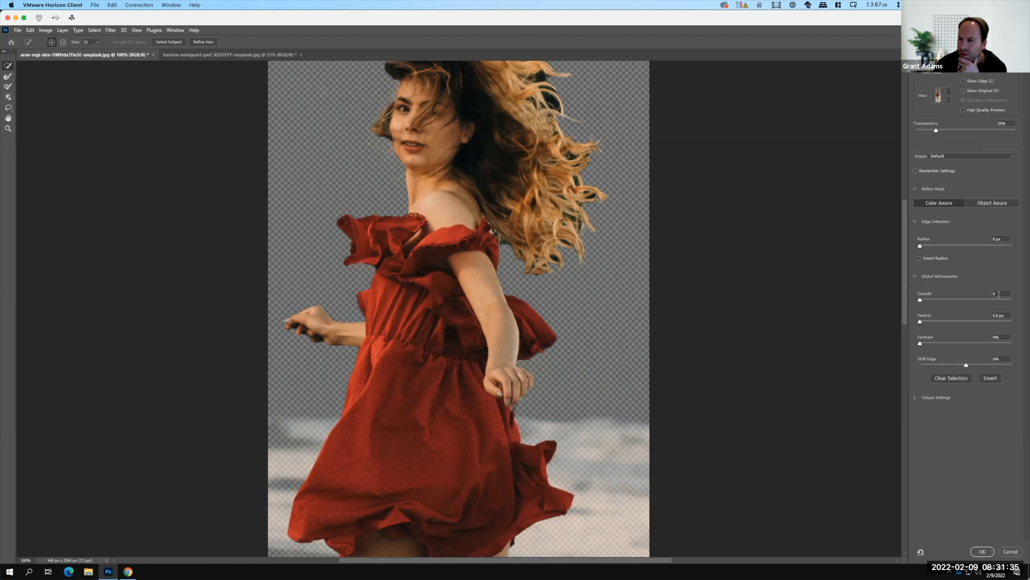
Set the mask's Smooth to 3 and Feather to 0.3 px, and enable Smart Radius for edge detection.
type("3")
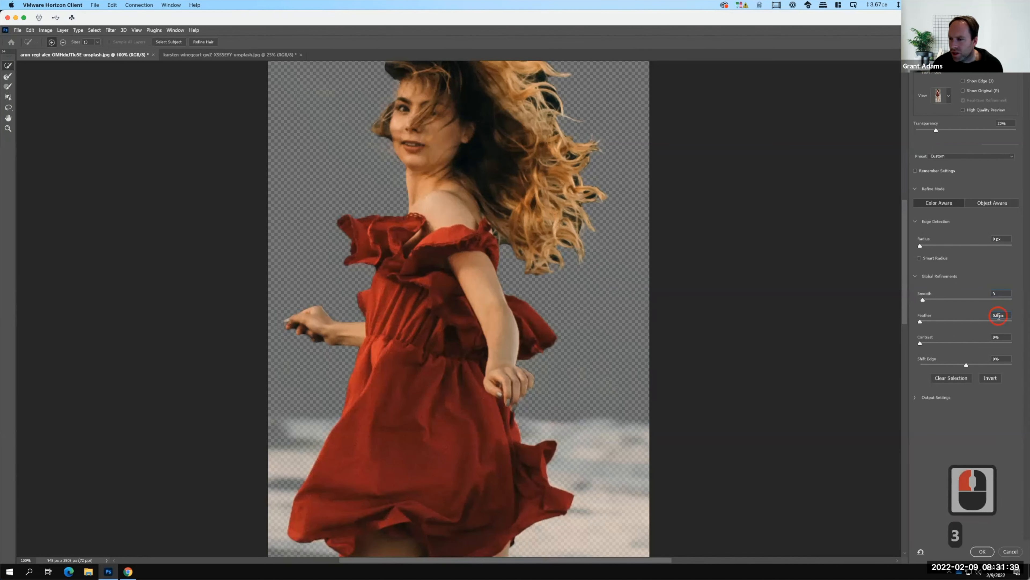
left_click(999, 316)
key("BackSpace")
type("3")
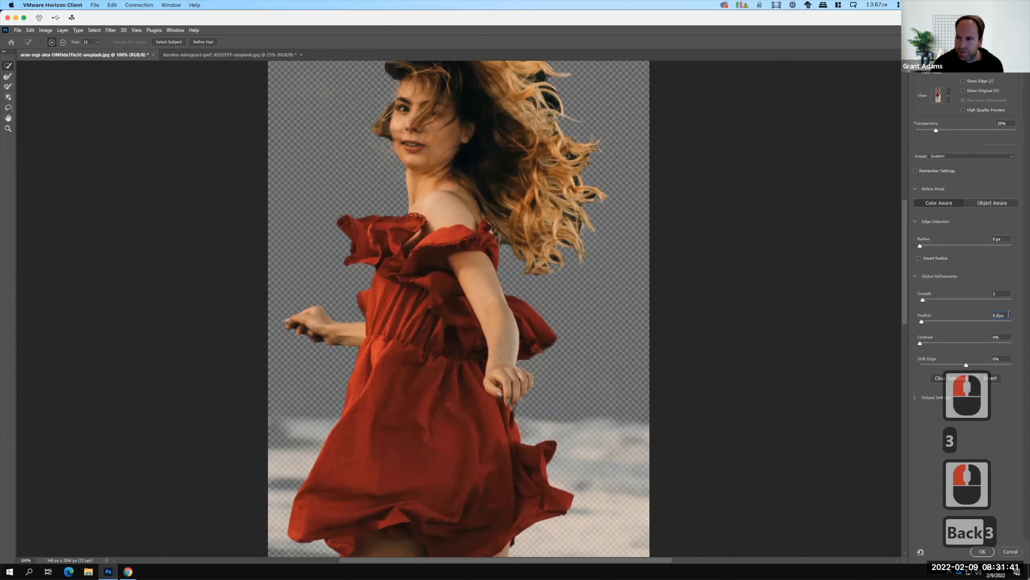
left_click(919, 258)
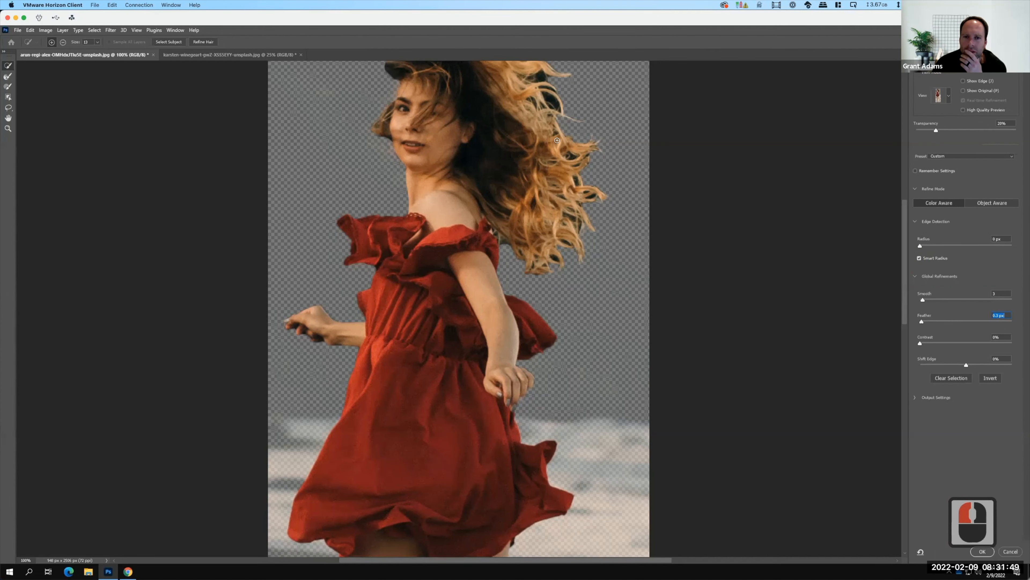
Use the Refine Edge Brush, subtracting at a dark gap in the upper flying strands of the woman's hair.
scroll(557, 140, "up", 6)
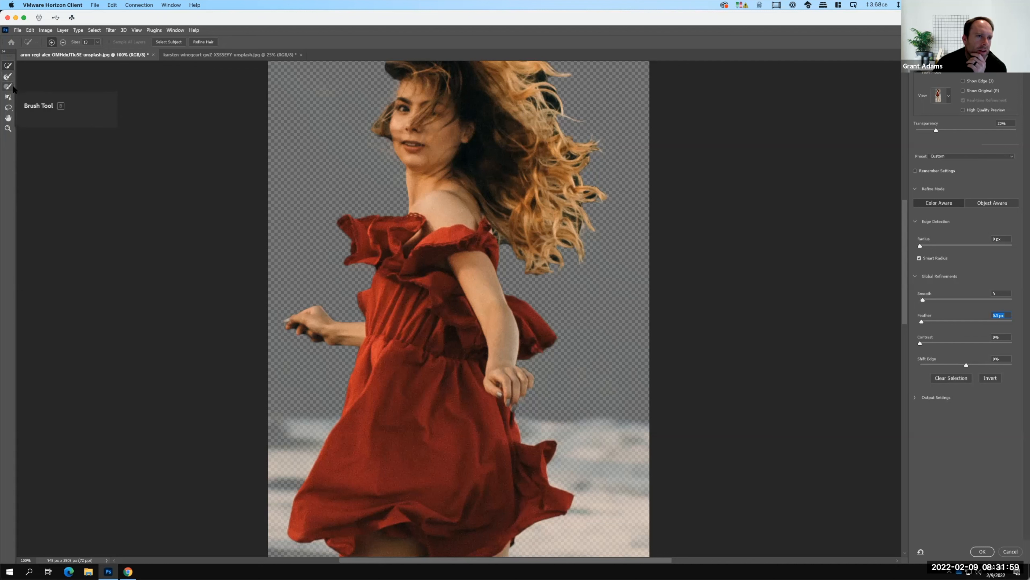
left_click(12, 74)
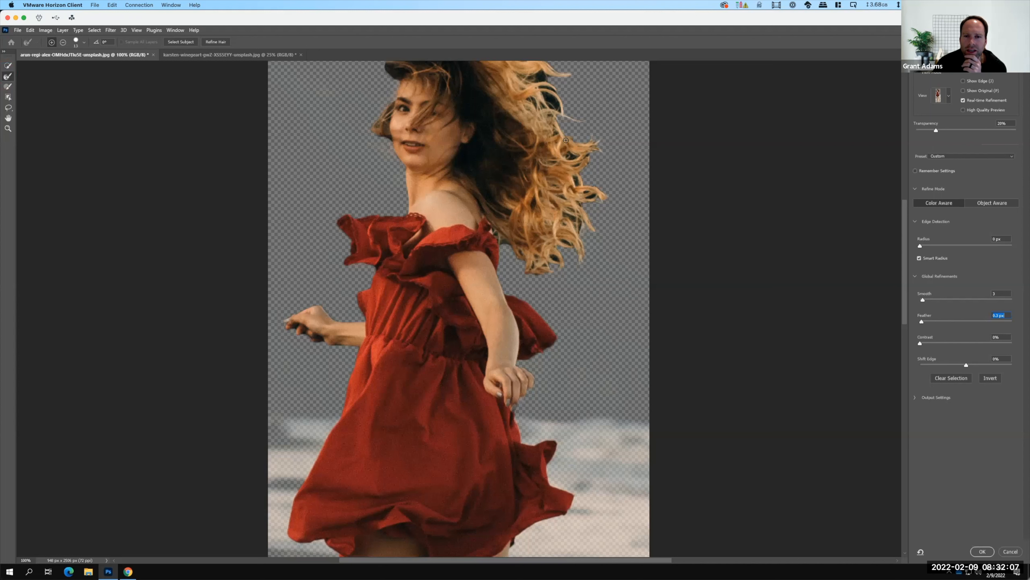
scroll(566, 140, "up", 5)
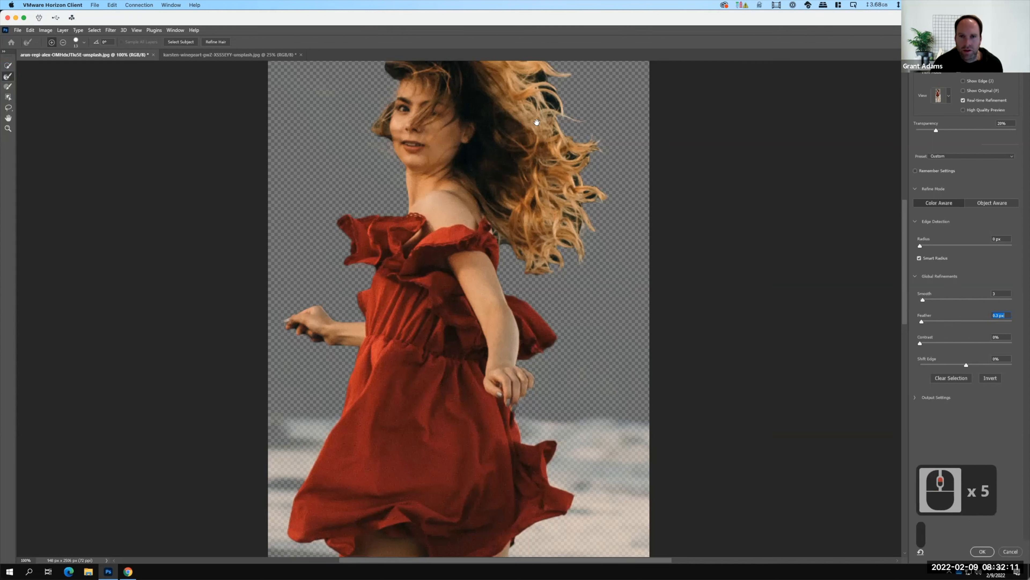
scroll(538, 112, "up", 16)
left_click_drag(535, 190, 536, 216)
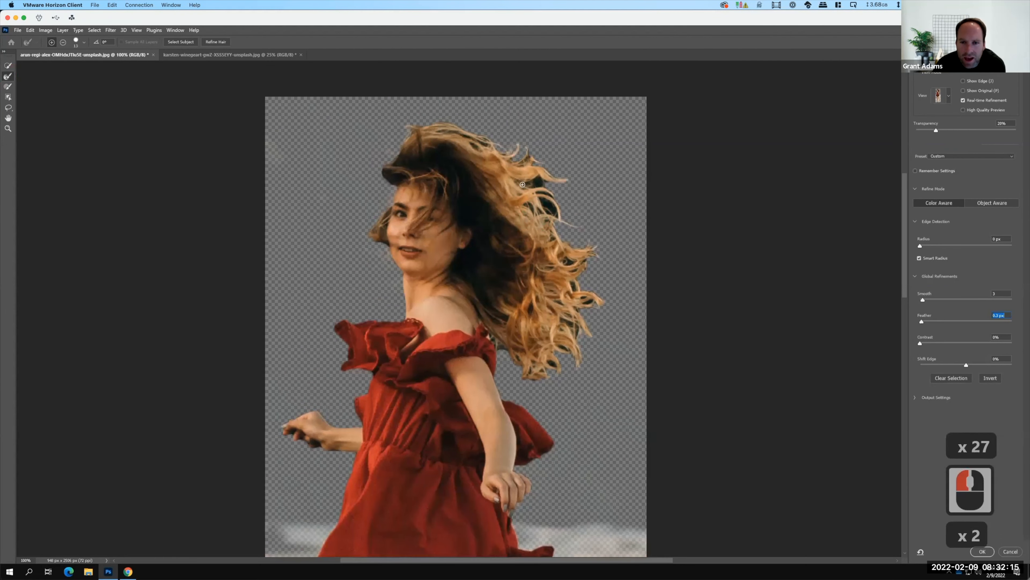
key("F15")
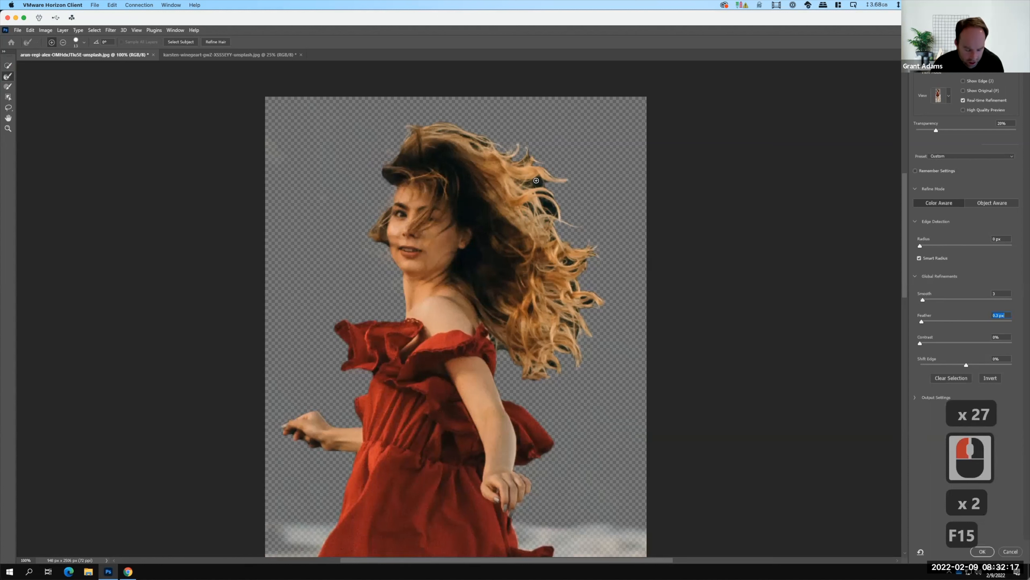
key("alt")
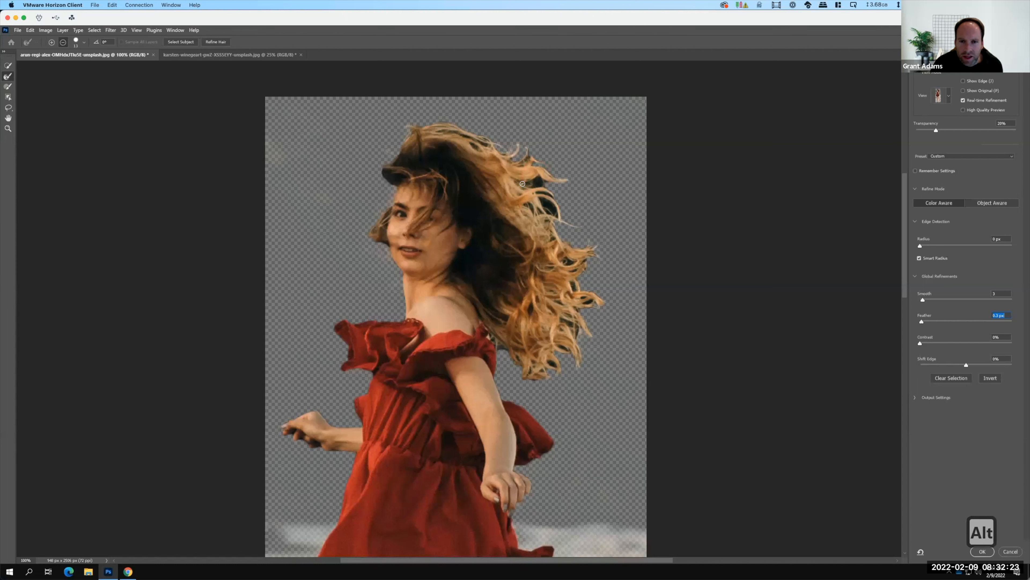
left_click(521, 182, "alt")
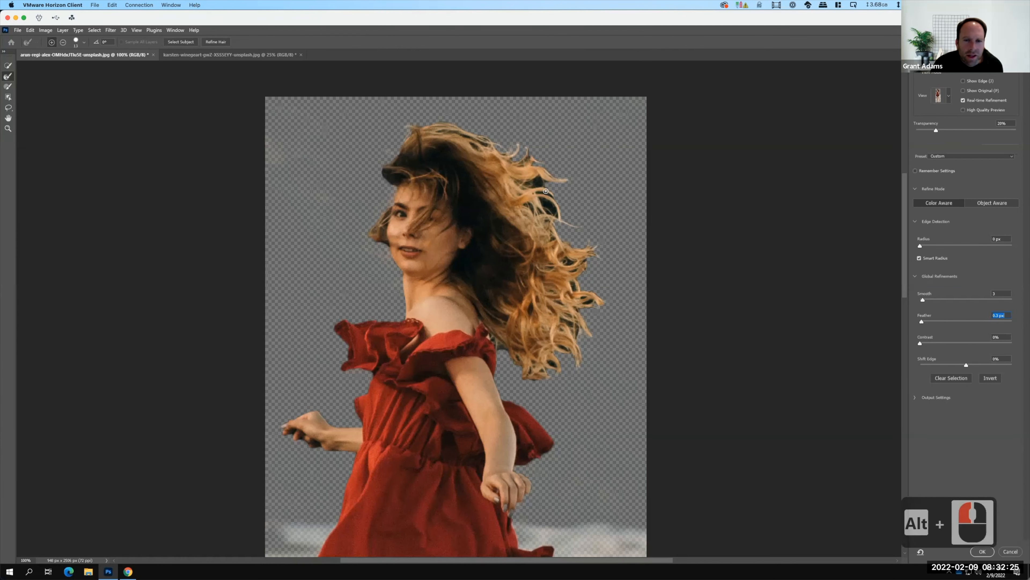
Enlarge the Refine Edge Brush to 33 px and brush over the dark gaps between the upper outer hair strands.
left_click(84, 42)
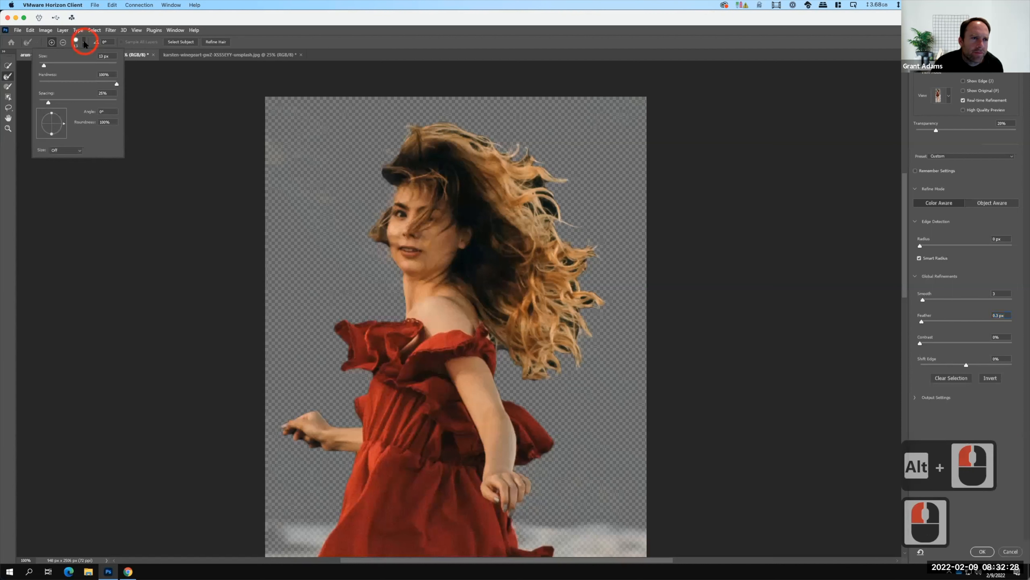
left_click(43, 64)
left_click_drag(50, 64, 52, 65)
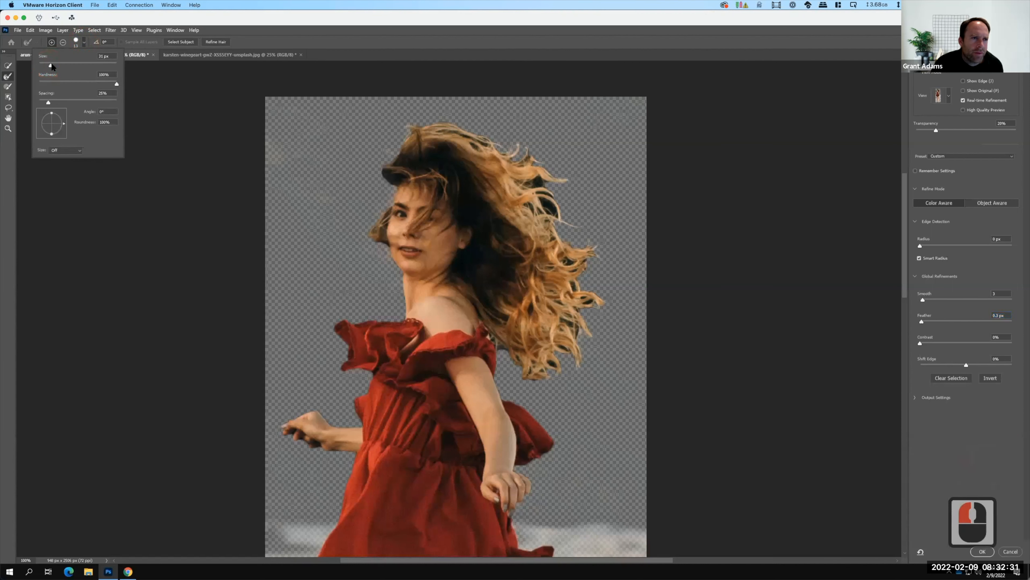
left_click(83, 40)
left_click_drag(540, 181, 533, 181)
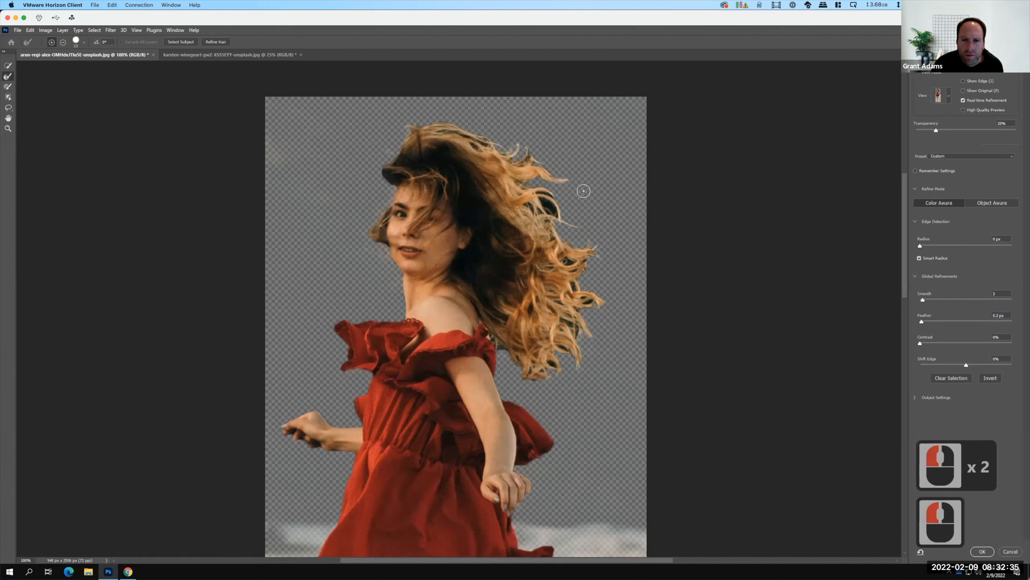
left_click(541, 200)
mouse_move(541, 199)
left_mouse_down()
mouse_move(558, 205)
mouse_move(551, 194)
mouse_move(532, 199)
left_mouse_up()
mouse_move(573, 228)
left_mouse_down()
mouse_move(534, 217)
mouse_move(530, 204)
left_mouse_up()
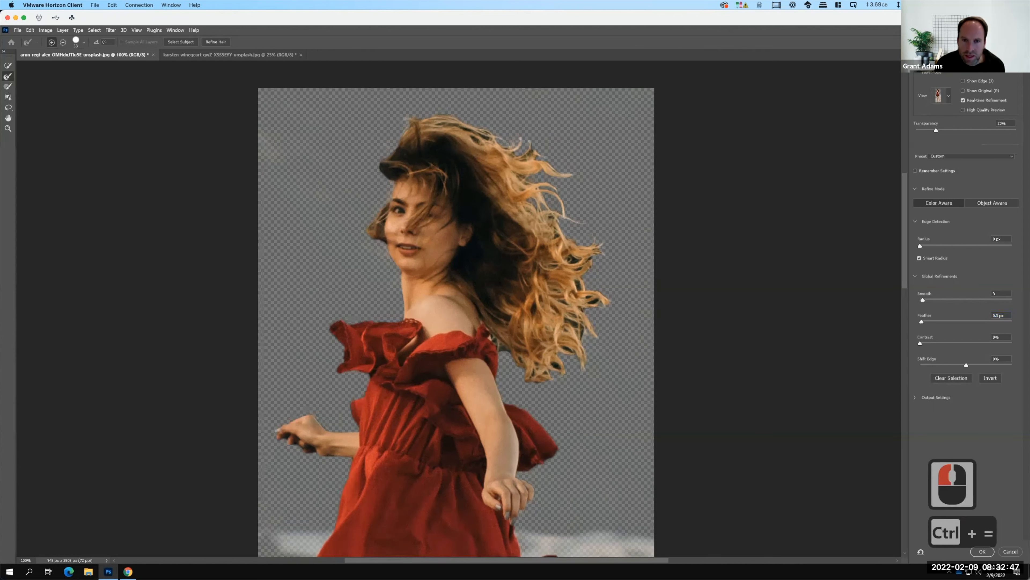
Refine the edges of the wispy strands at the upper outer side of the hair at 300% zoom.
key("ctrl+equal")
key("ctrl+equal")
key("space")
left_click_drag(685, 138, 480, 441)
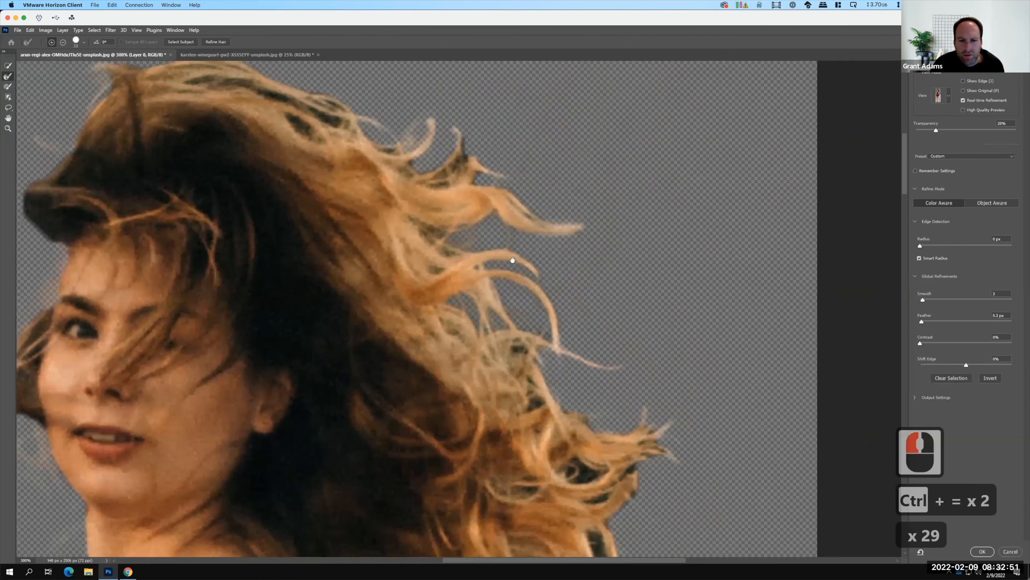
left_click(510, 261)
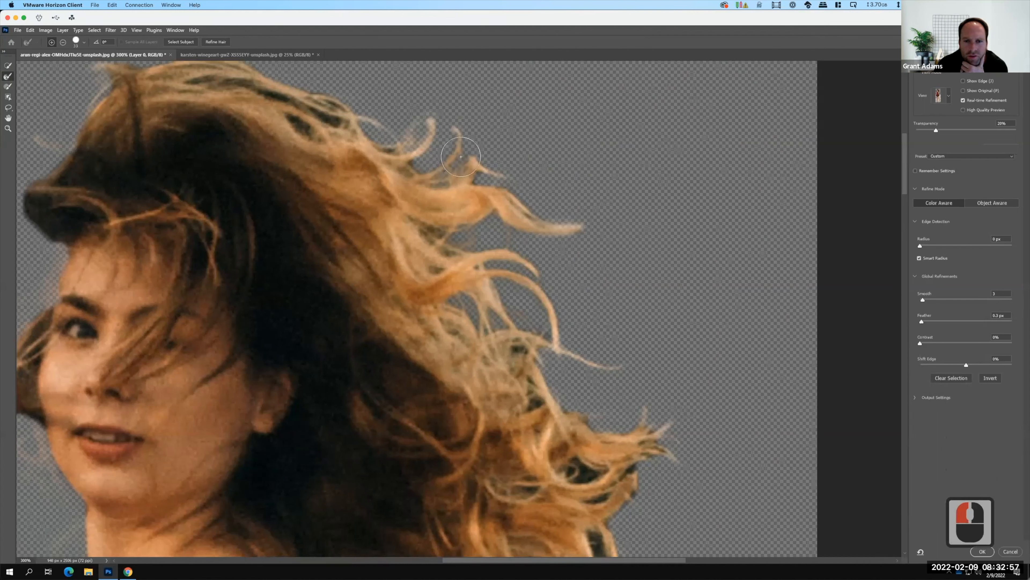
mouse_move(480, 168)
left_mouse_down()
mouse_move(515, 219)
mouse_move(591, 244)
left_mouse_up()
left_click_drag(432, 240, 421, 230)
left_click(423, 231)
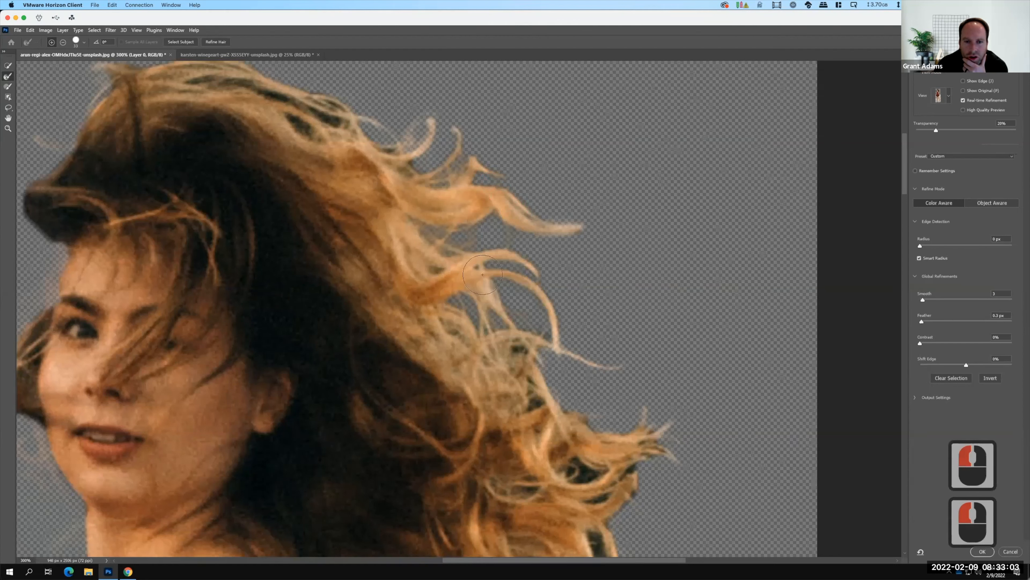
Refine the small background gaps among the strands midway down the outer side of the hair.
left_click(433, 267)
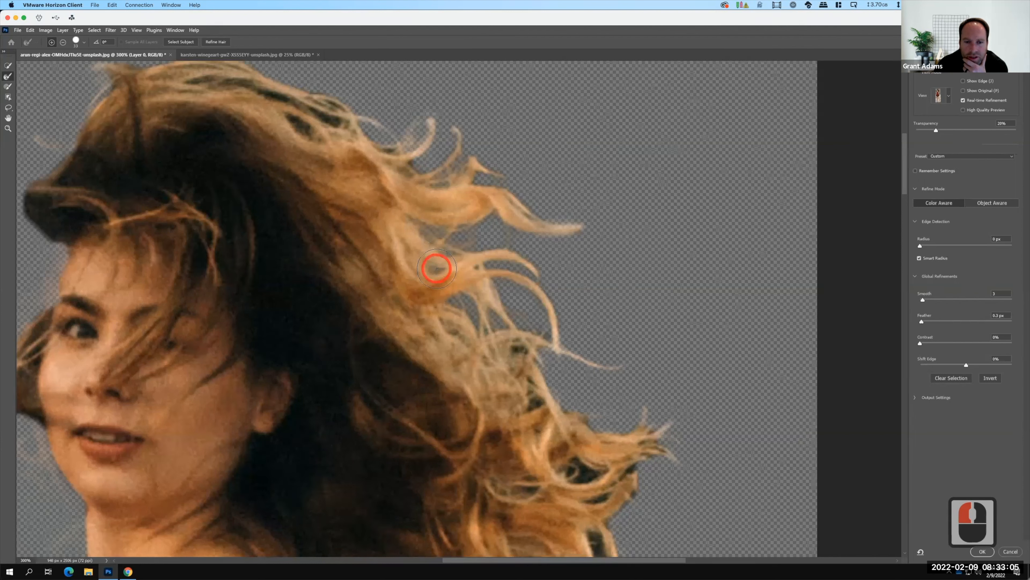
left_click(433, 268)
left_click(514, 352)
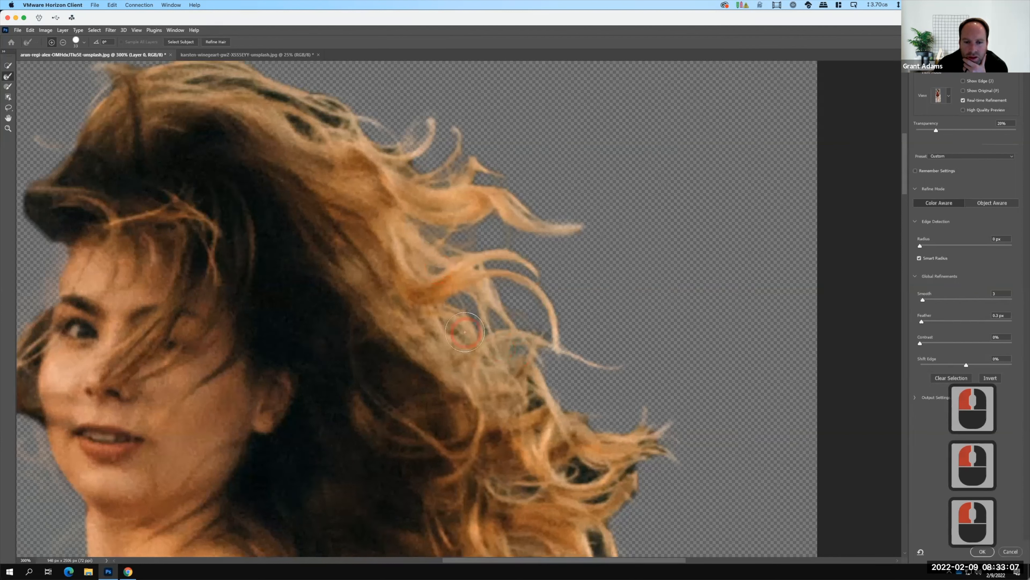
left_click(454, 330)
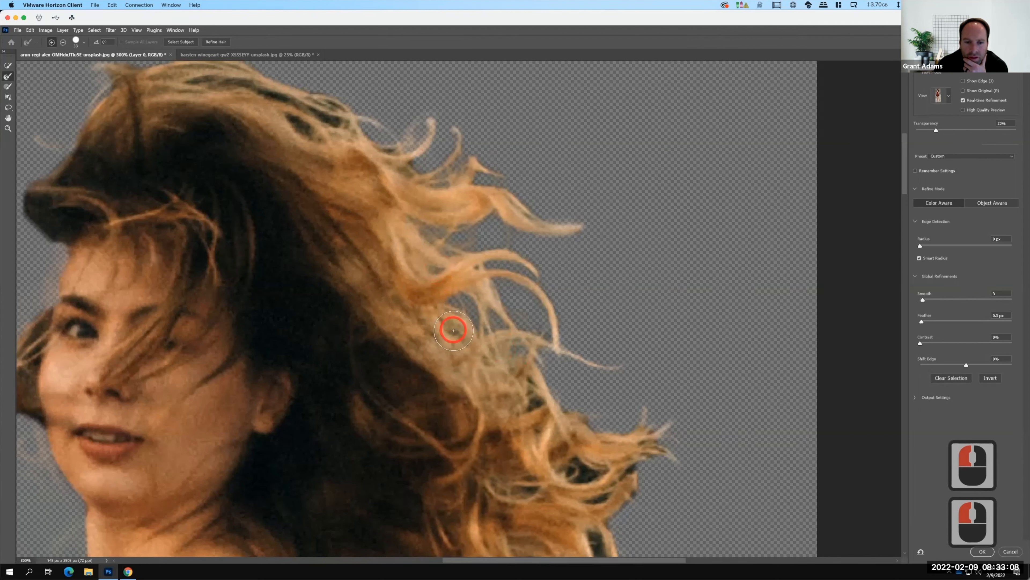
left_click(531, 401)
left_click(527, 382)
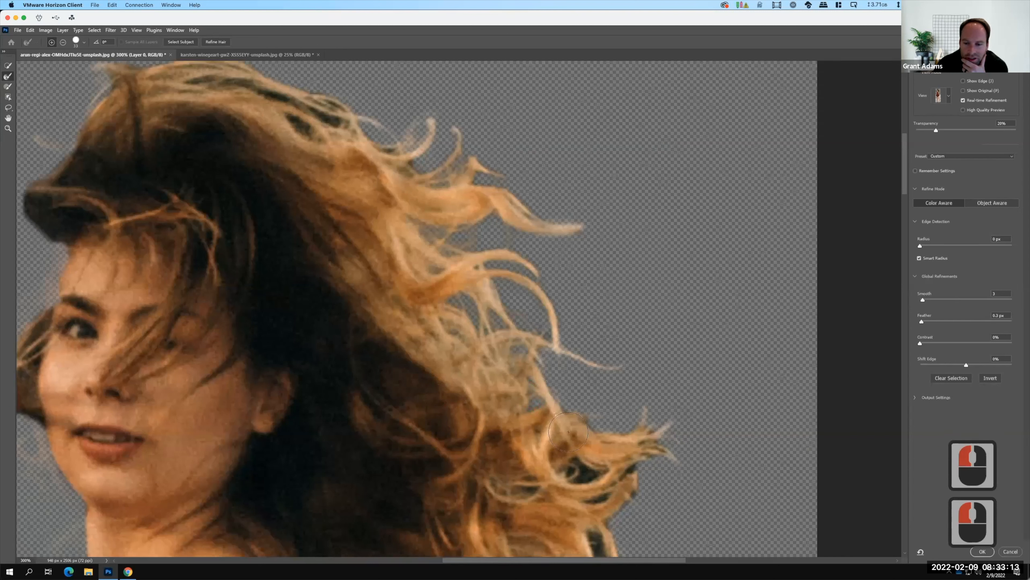
Brush out the leftover background between the outward-pointing curls below the long loose strand with the Refine Edge Brush.
left_click_drag(594, 430, 561, 406)
key("F15")
mouse_move(537, 442)
left_mouse_down()
mouse_move(601, 481)
mouse_move(620, 477)
mouse_move(668, 415)
mouse_move(619, 439)
left_mouse_up()
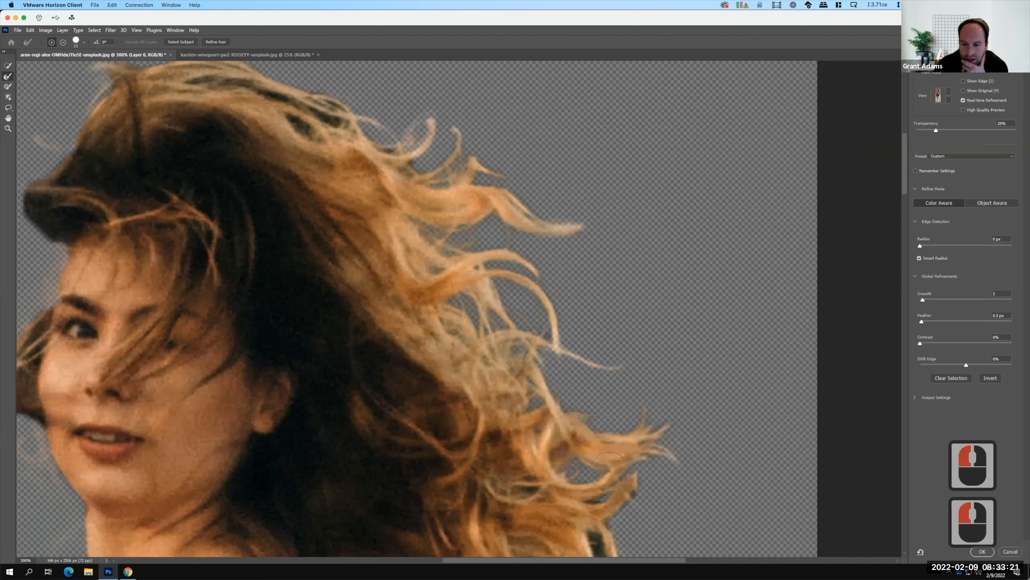
left_click_drag(585, 508, 513, 480)
left_click(610, 396)
Clear the background patches inside and around the looped curl that sticks out farthest from the lower hair.
scroll(612, 394, "down", 16)
scroll(613, 393, "down", 6)
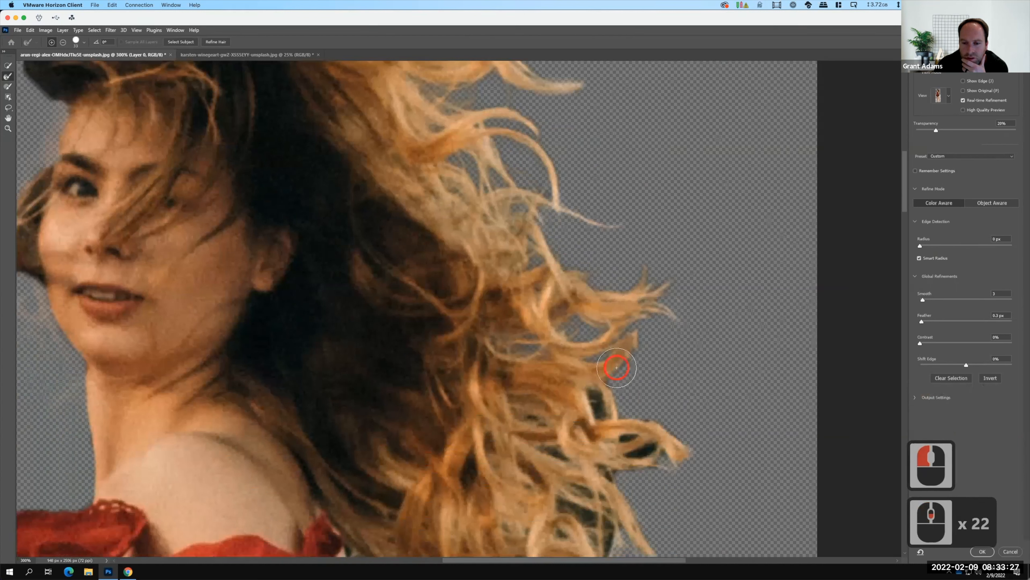
left_click_drag(523, 417, 541, 428)
left_click(555, 457)
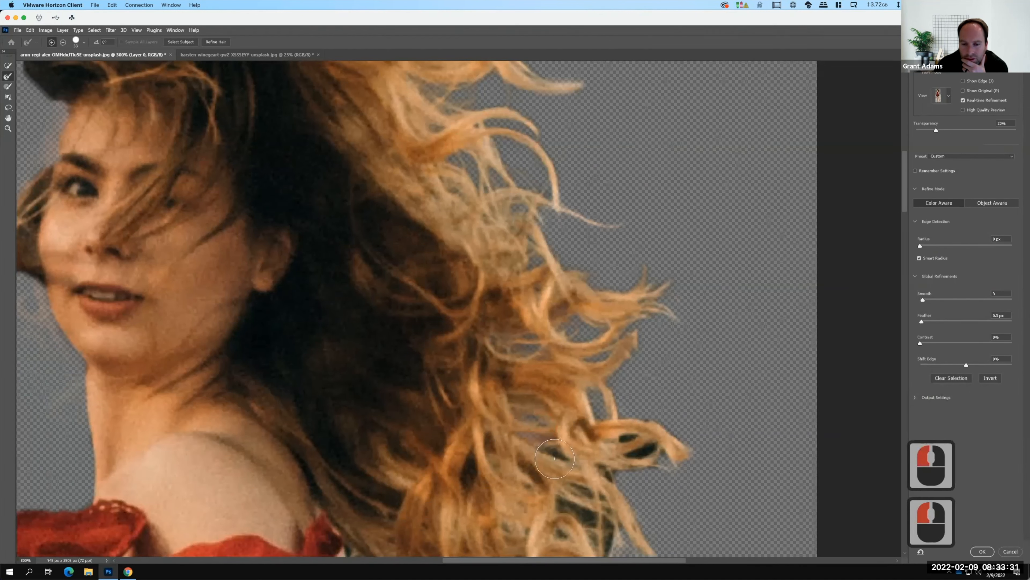
left_click(643, 439)
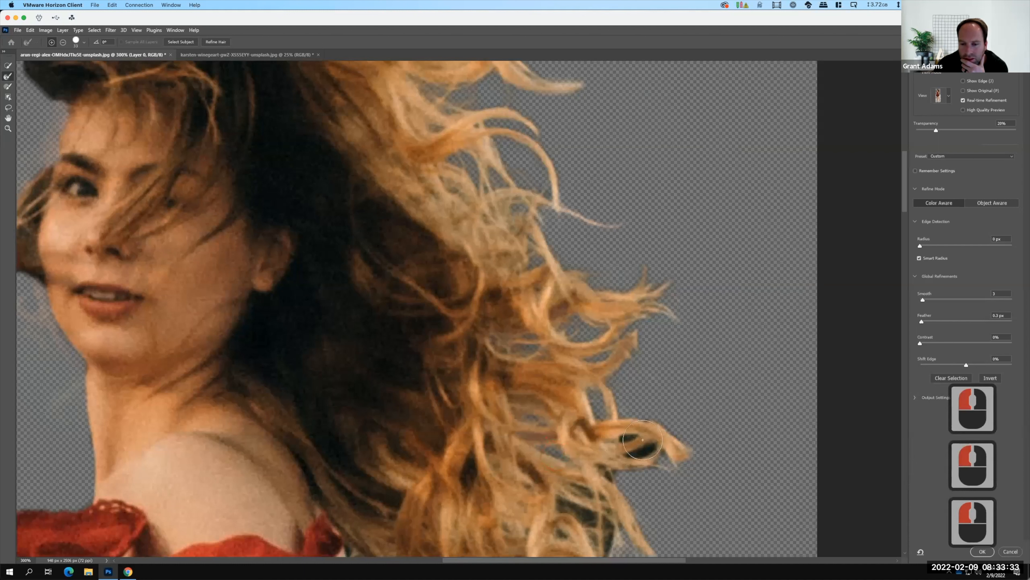
left_click(514, 436)
left_click(521, 437)
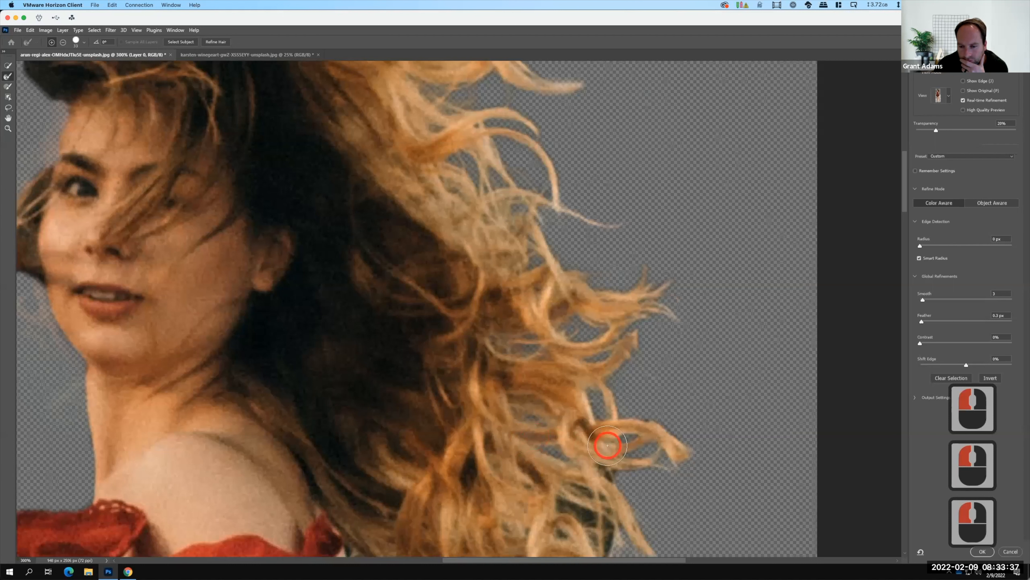
left_click(669, 472)
left_click(610, 463)
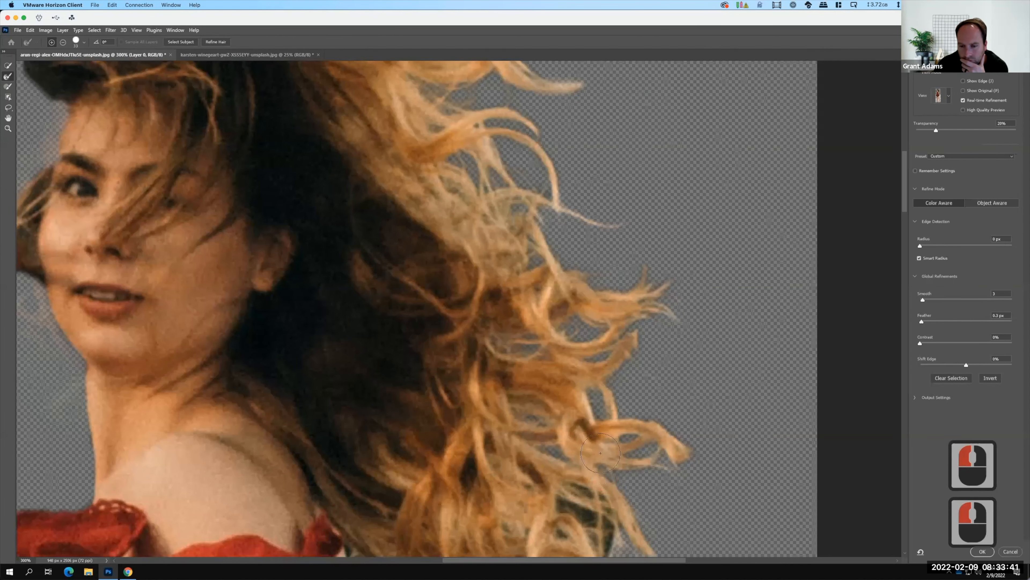
Refine the gaps in the drooping curls just below the farthest-reaching looped curl.
scroll(611, 427, "down", 18)
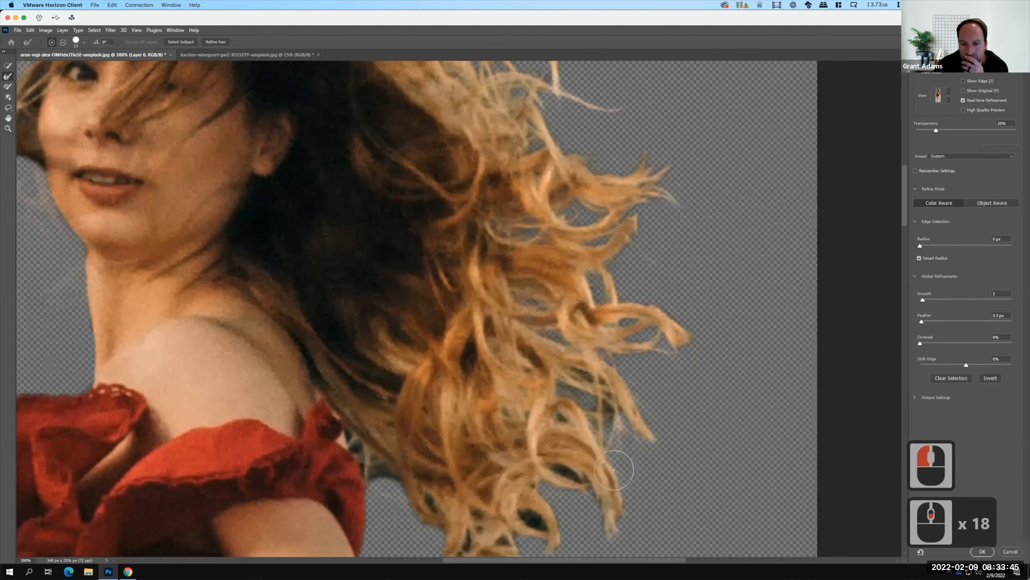
mouse_move(585, 477)
left_mouse_down()
mouse_move(548, 465)
mouse_move(573, 480)
left_mouse_up()
left_click_drag(560, 413, 534, 421)
Refine the lowest hair tips, brushing over the dark background gaps between the hanging curls.
scroll(551, 397, "down", 5)
scroll(550, 397, "down", 10)
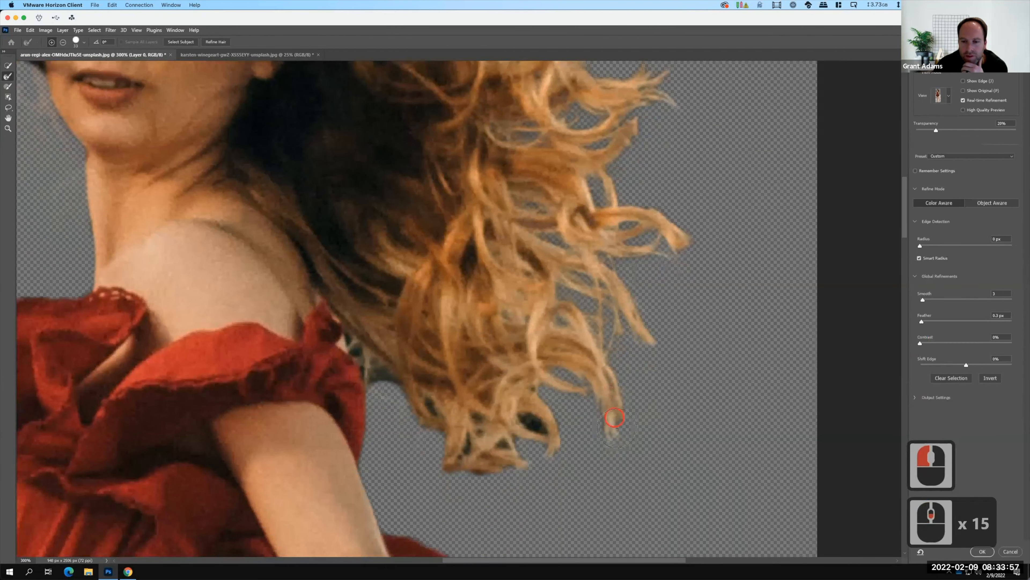
left_click(549, 434)
left_click_drag(548, 434, 523, 416)
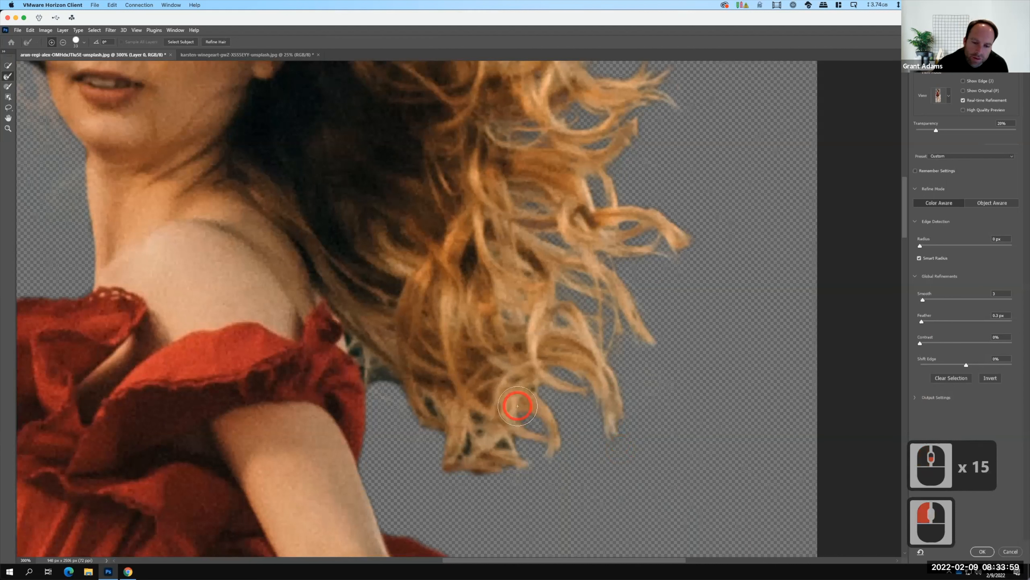
left_click(536, 383)
mouse_move(499, 448)
left_mouse_down()
mouse_move(453, 474)
mouse_move(479, 475)
left_mouse_up()
left_click(478, 450)
Refine the inner hair edge from the lowest tips up to the dress's shoulder ruffle, including the nearby lower strands.
mouse_move(434, 414)
left_mouse_down()
mouse_move(370, 364)
mouse_move(379, 384)
mouse_move(348, 328)
left_mouse_up()
left_click(347, 328)
left_click_drag(470, 417, 500, 422)
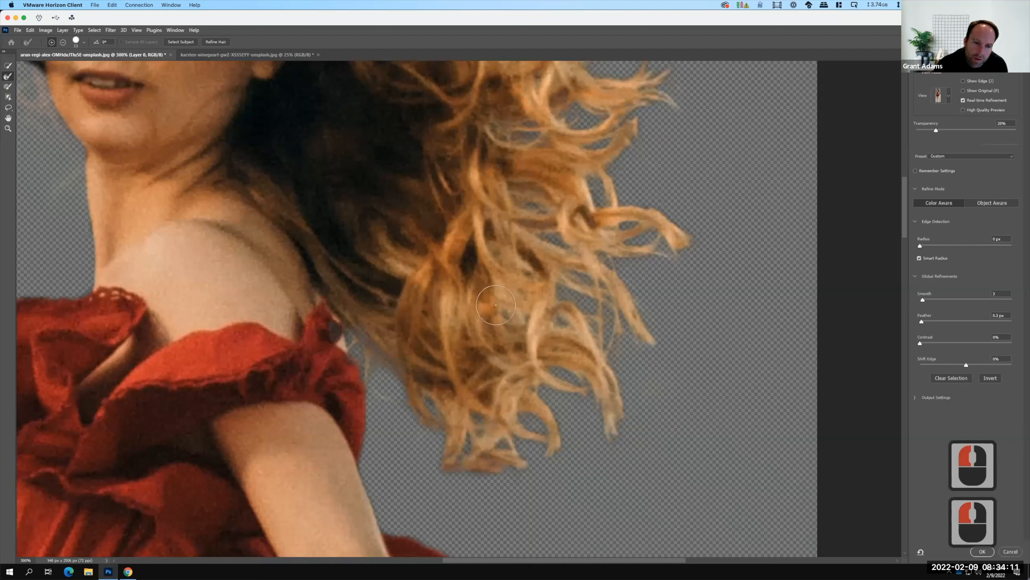
left_click_drag(498, 332, 499, 328)
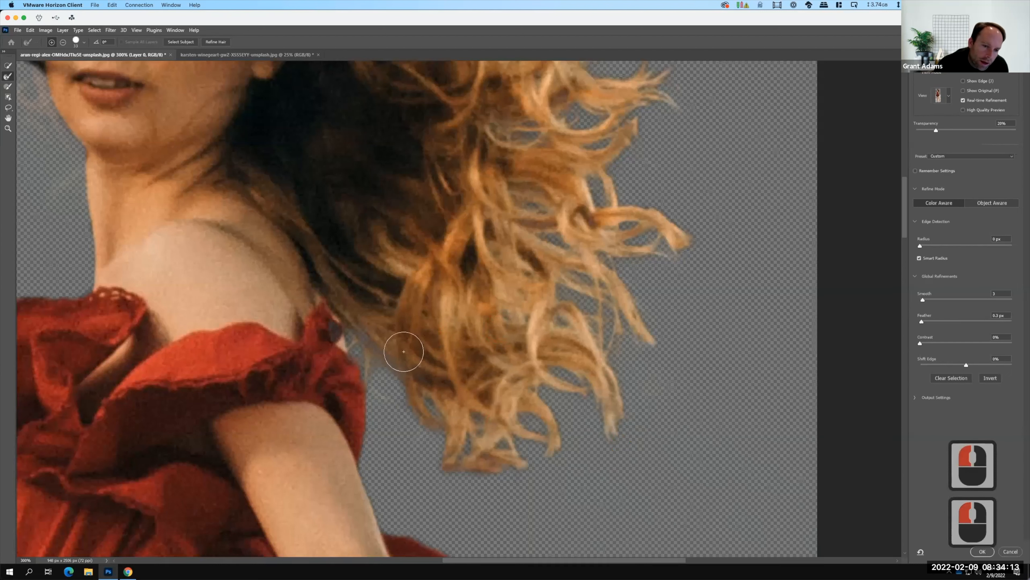
key("F15")
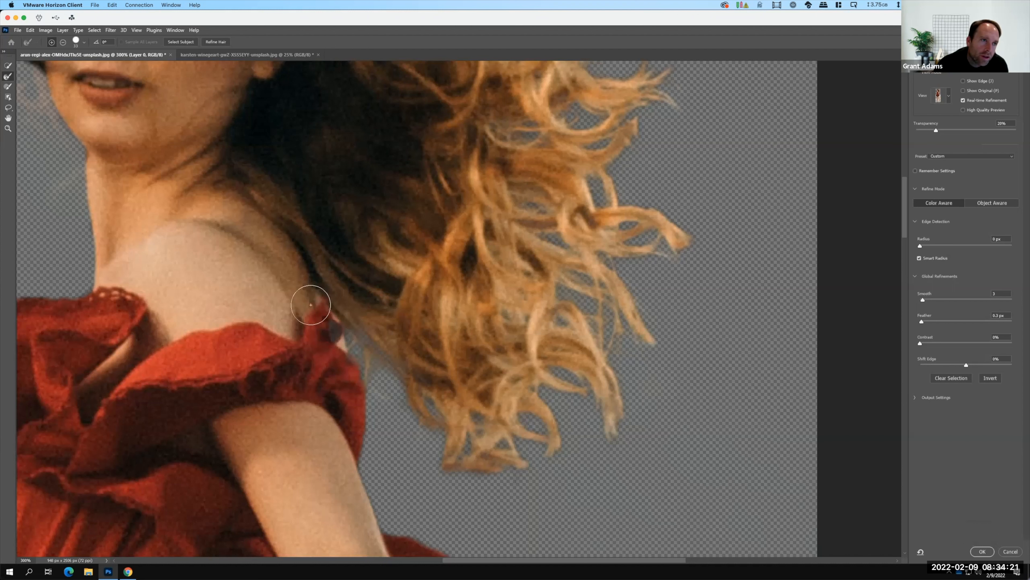
Paint the shoulder ruffle's edge beside the hair back into the selection with the Brush Tool.
left_click(12, 87)
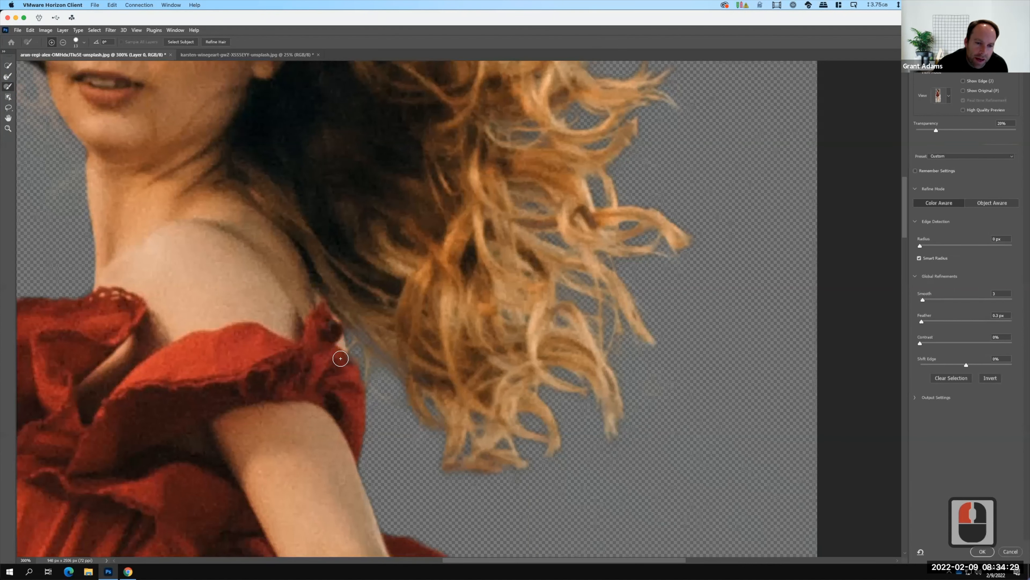
left_click(339, 344)
left_click(332, 311)
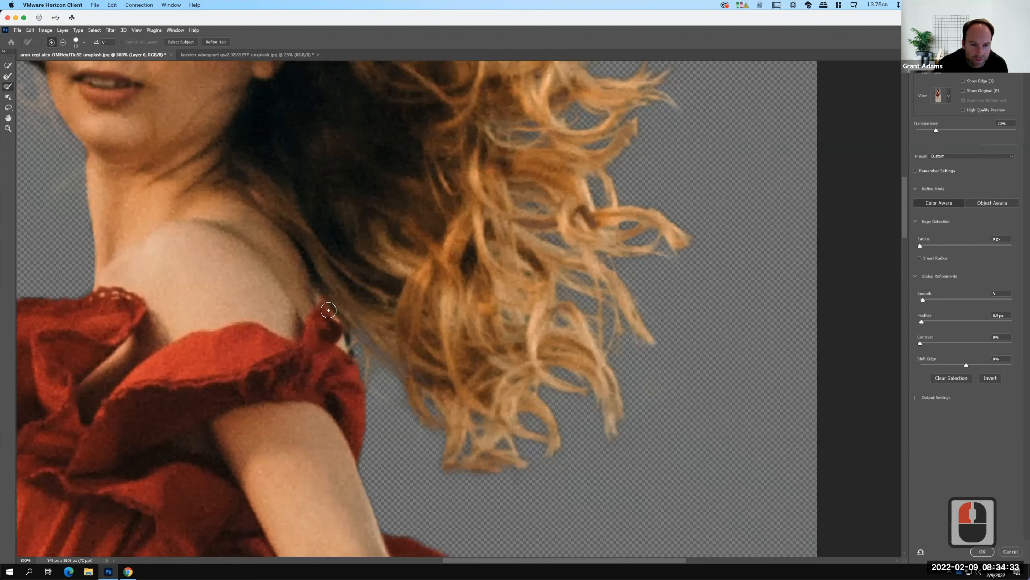
mouse_move(350, 356)
left_mouse_down()
mouse_move(350, 367)
mouse_move(350, 344)
left_mouse_up()
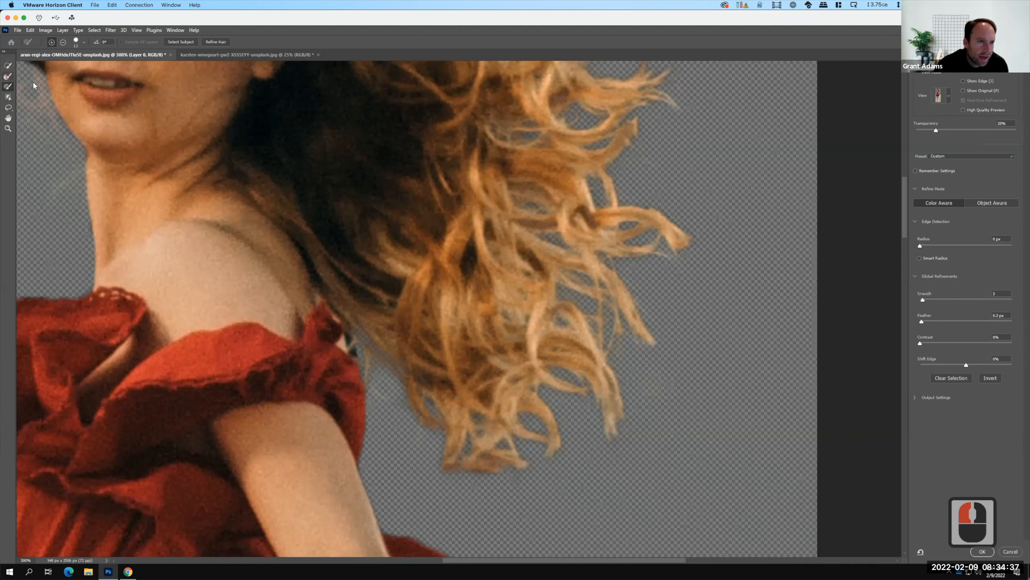
Return to the Refine Edge Brush and clear the background between the shoulder ruffle and the hair.
left_click(8, 76)
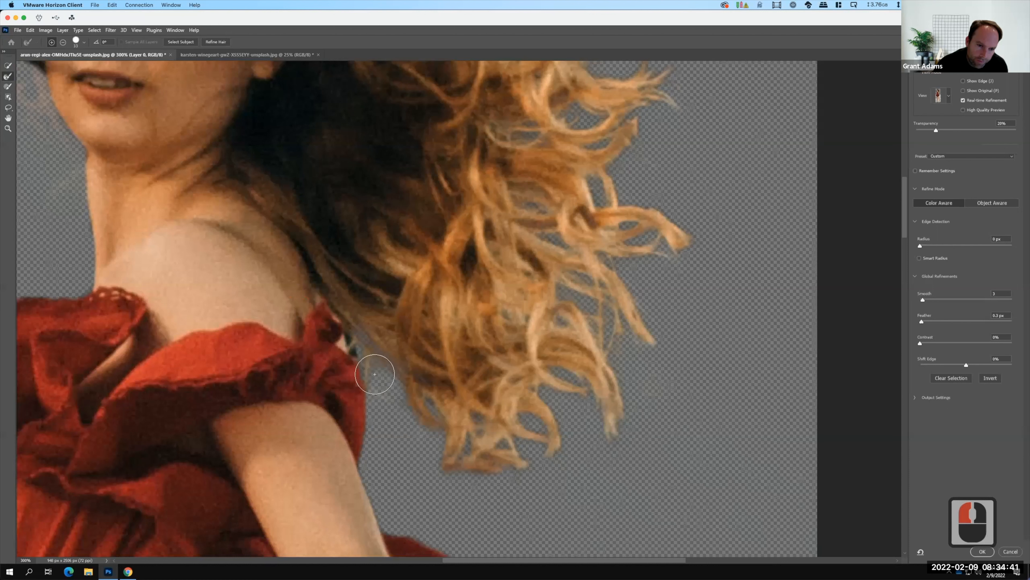
left_click_drag(374, 371, 368, 350)
left_click_drag(342, 296, 341, 291)
scroll(385, 272, "up", 9)
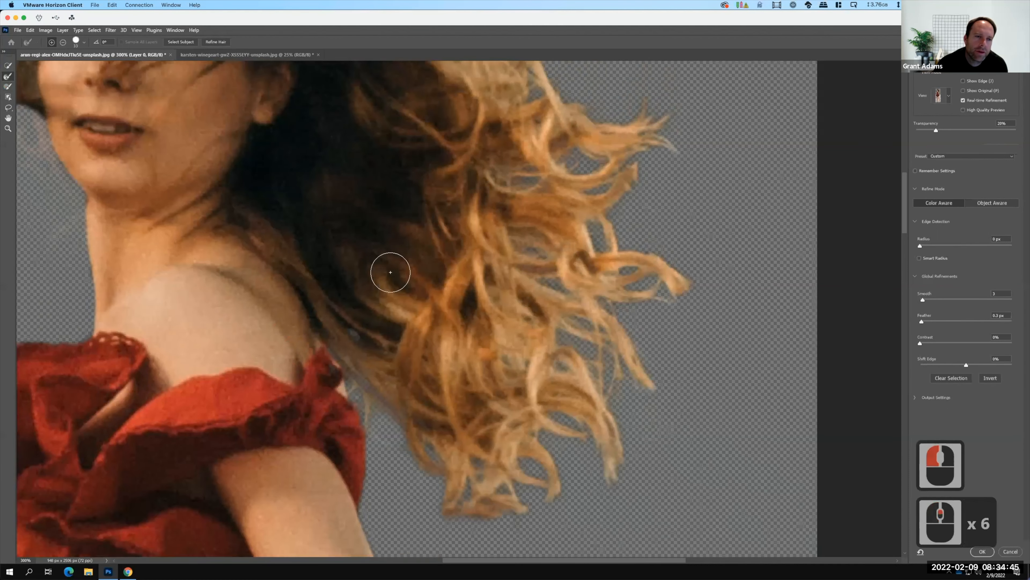
Refine the woman's upper hair edge, brushing over the dark gaps along the crown and the short stray strands at the front.
scroll(390, 271, "up", 20)
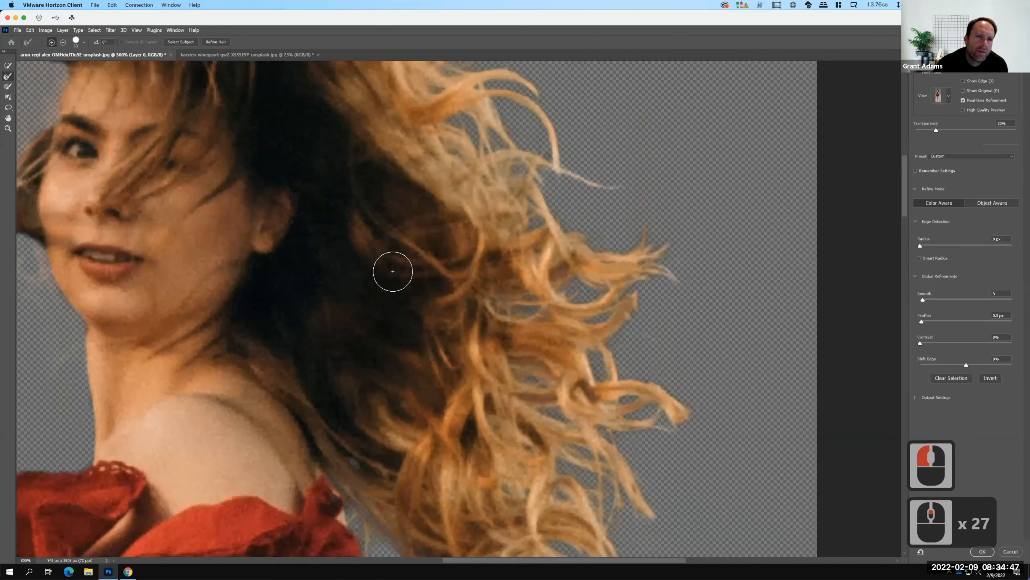
scroll(391, 271, "up", 19)
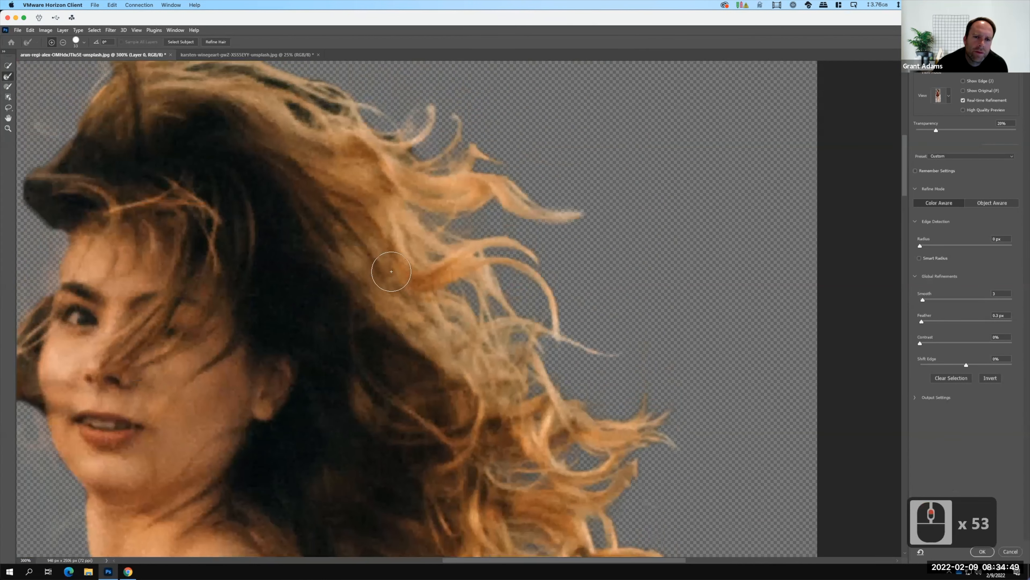
mouse_move(395, 159)
left_mouse_down()
mouse_move(415, 167)
mouse_move(424, 191)
left_mouse_up()
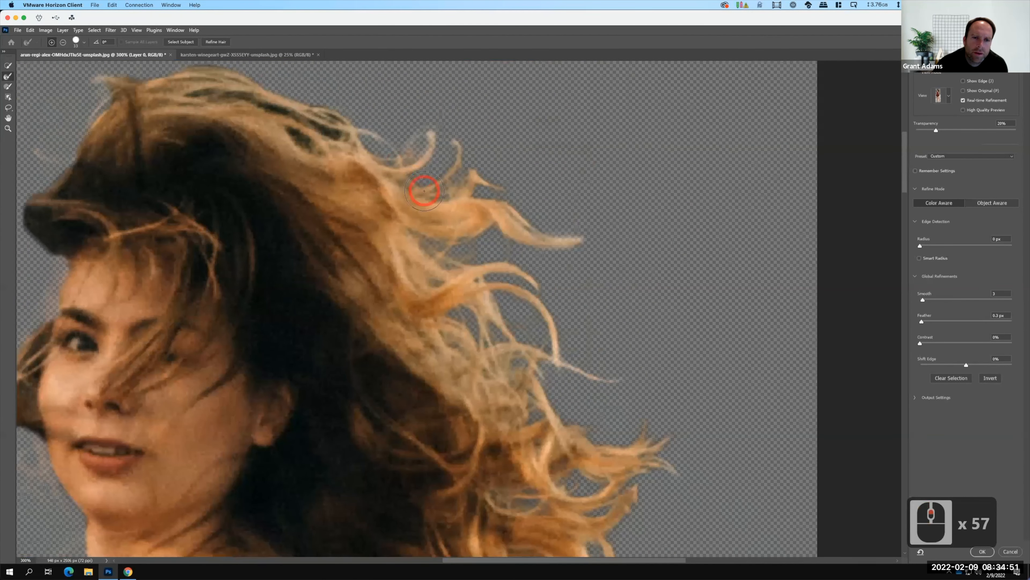
left_click_drag(277, 129, 207, 83)
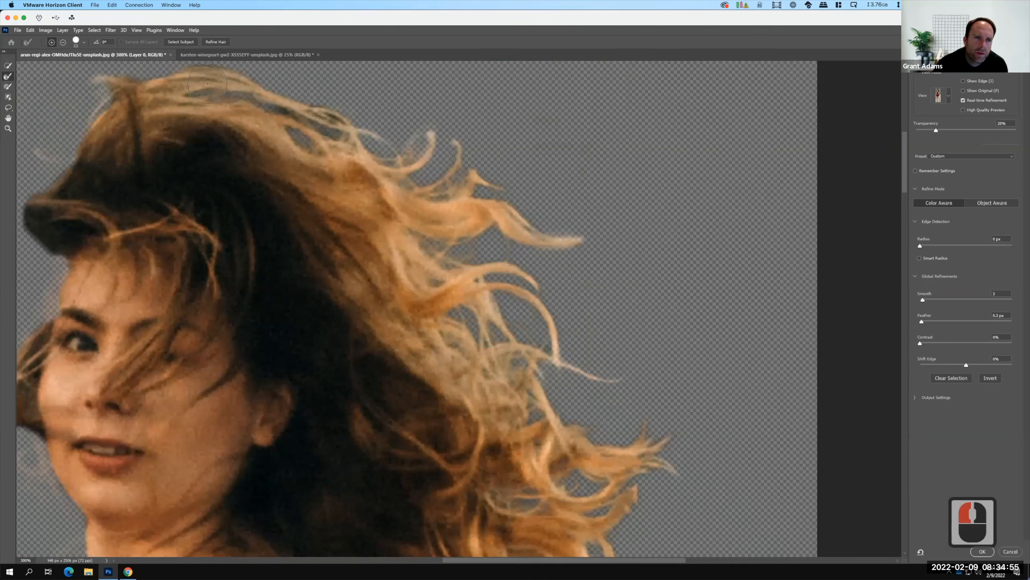
mouse_move(99, 91)
left_mouse_down()
mouse_move(110, 85)
mouse_move(69, 110)
mouse_move(36, 174)
mouse_move(60, 140)
left_mouse_up()
double_click(44, 166)
left_click(59, 141)
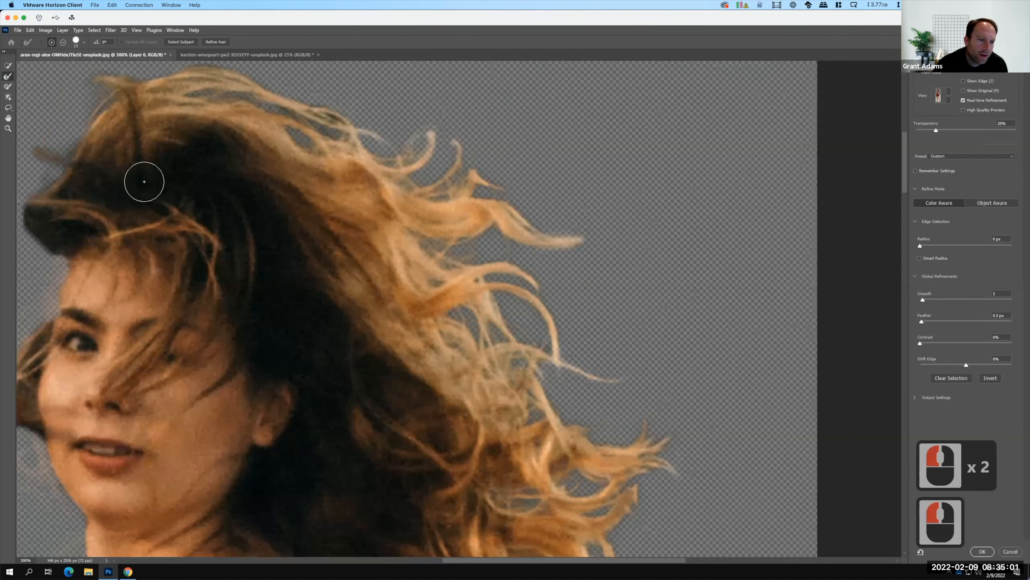
Refine the hair edge in front of the forehead and the loose lock blown out beside the cheek.
scroll(154, 163, "down", 6)
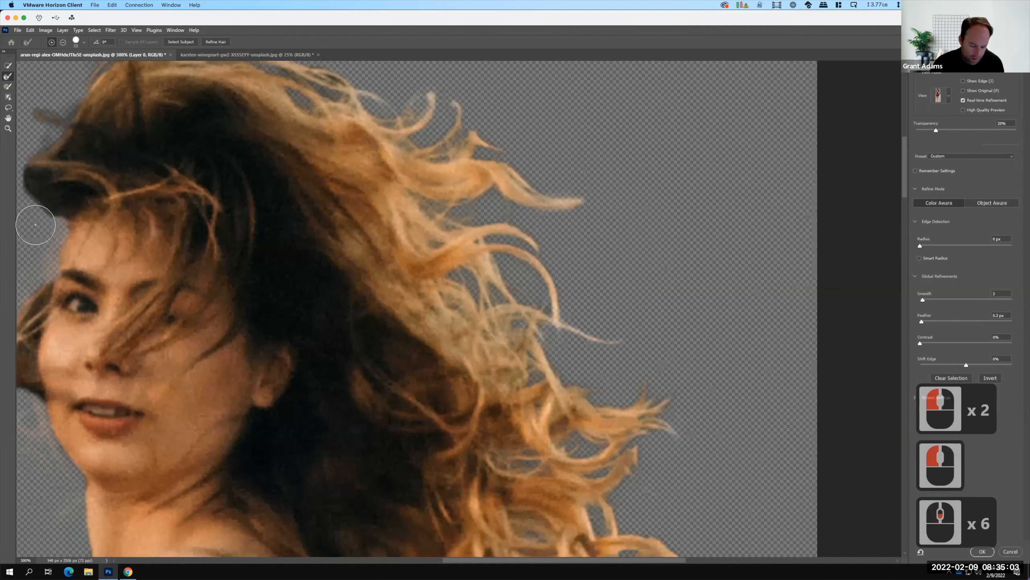
scroll(298, 242, "left", 12)
scroll(299, 241, "up", 6)
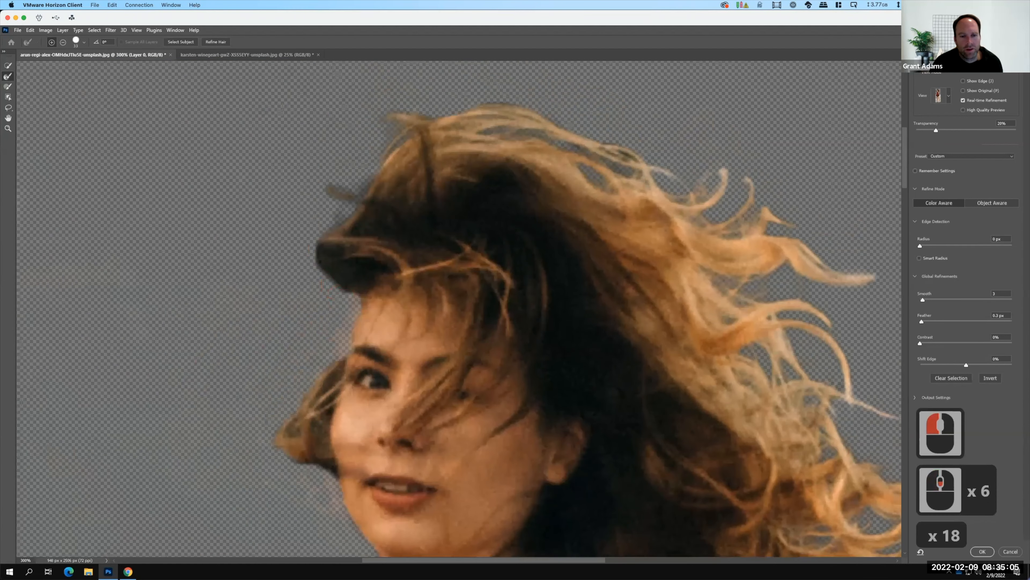
left_click_drag(306, 249, 336, 277)
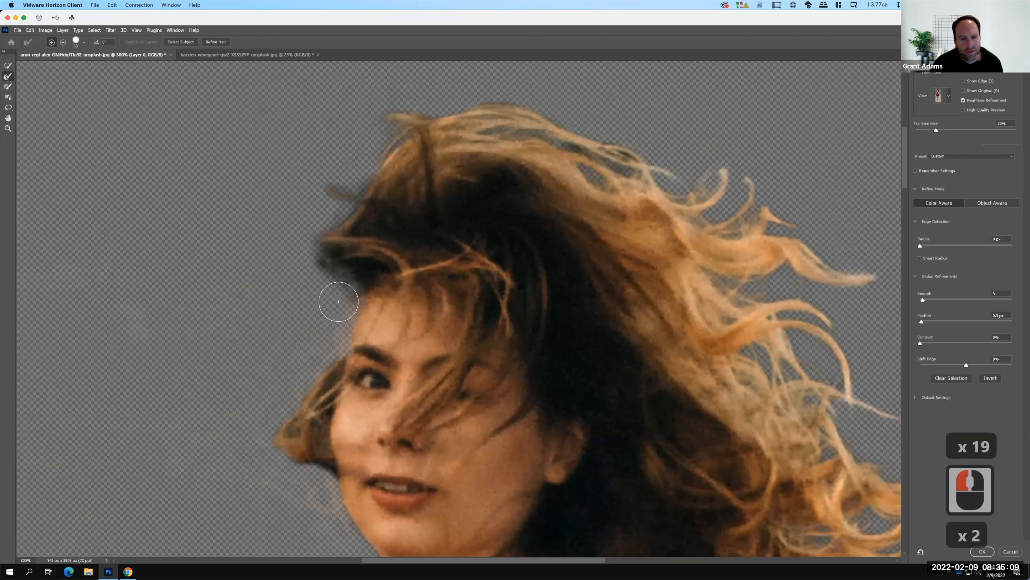
mouse_move(311, 368)
left_mouse_down()
mouse_move(329, 405)
mouse_move(314, 452)
mouse_move(327, 494)
left_mouse_up()
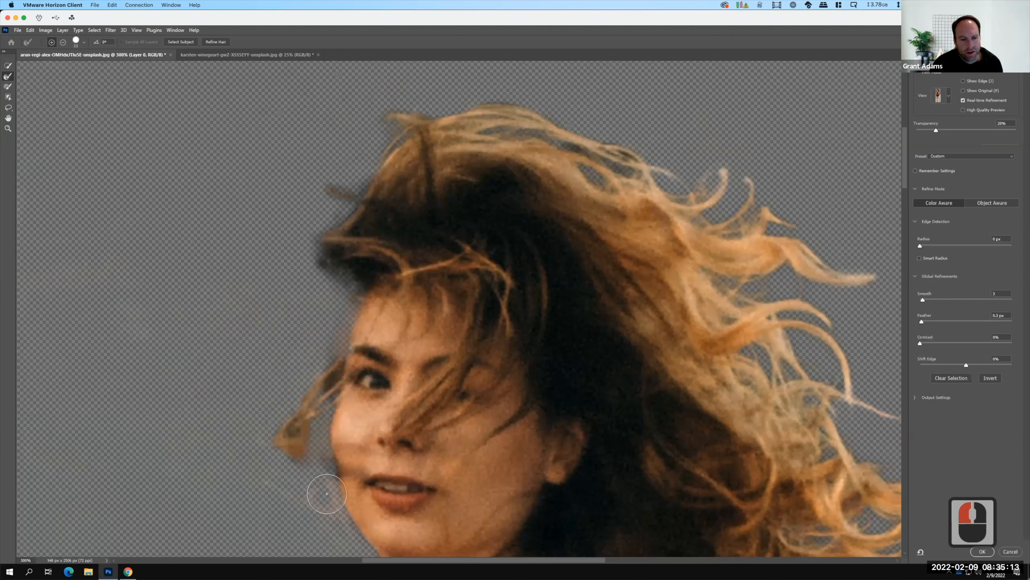
mouse_move(273, 424)
left_mouse_down()
mouse_move(323, 359)
mouse_move(313, 357)
mouse_move(333, 376)
mouse_move(340, 338)
mouse_move(367, 324)
mouse_move(381, 355)
mouse_move(455, 347)
mouse_move(398, 258)
left_mouse_up()
Paint the edge of the cheek and jaw back into the selection with the Brush Tool.
scroll(402, 348, "down", 11)
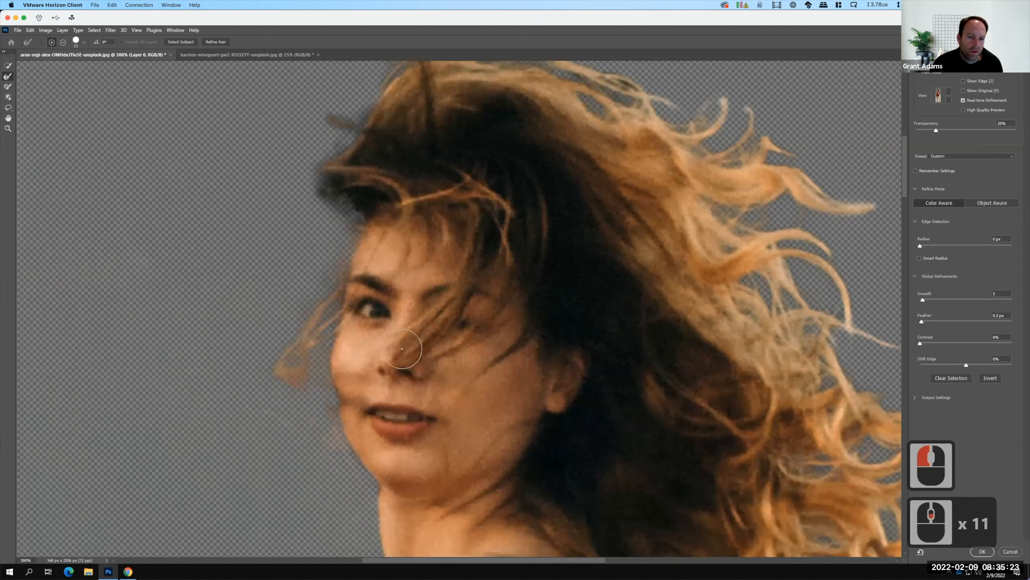
left_click(8, 86)
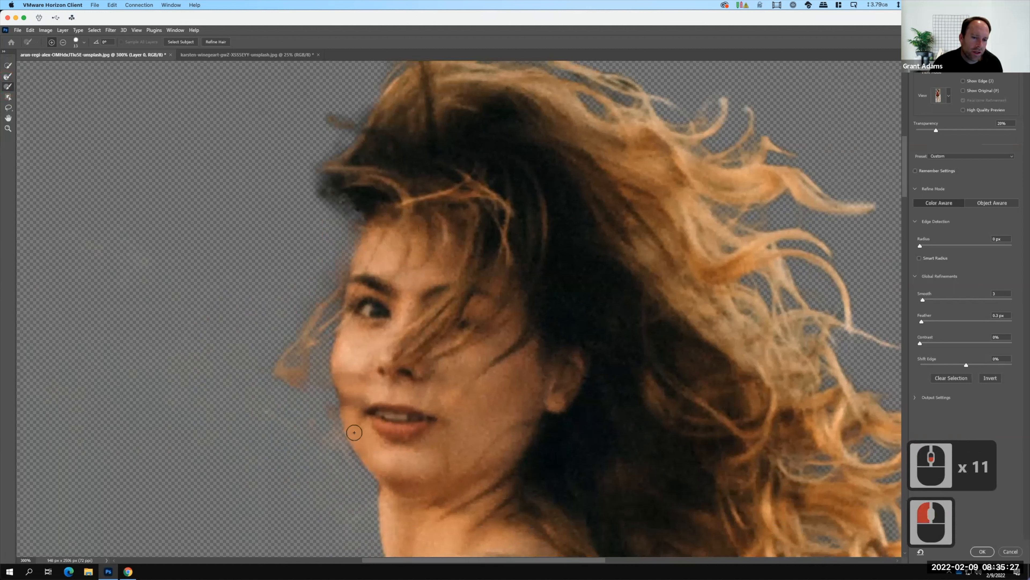
left_click_drag(348, 403, 351, 412)
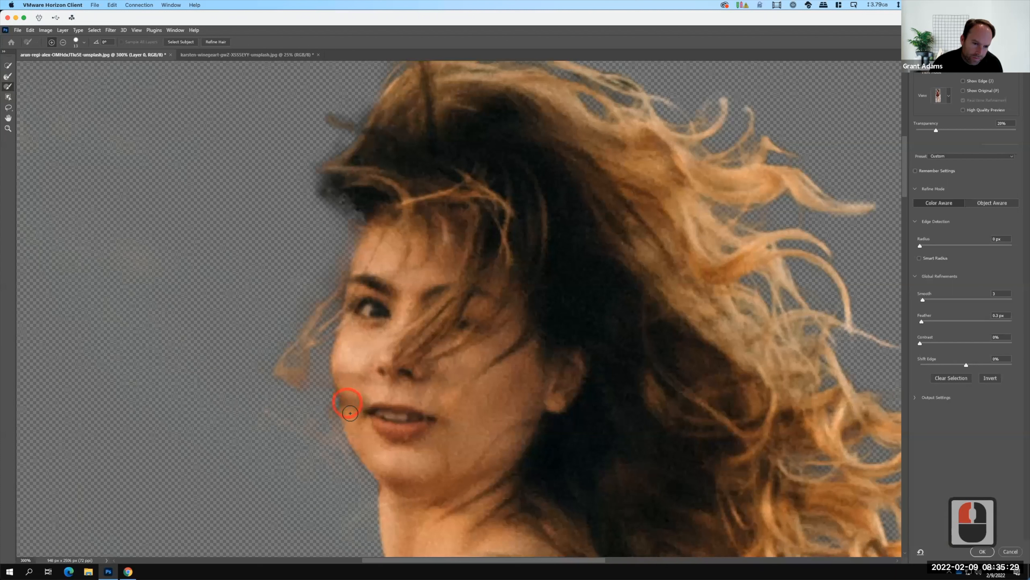
left_click_drag(342, 380, 346, 403)
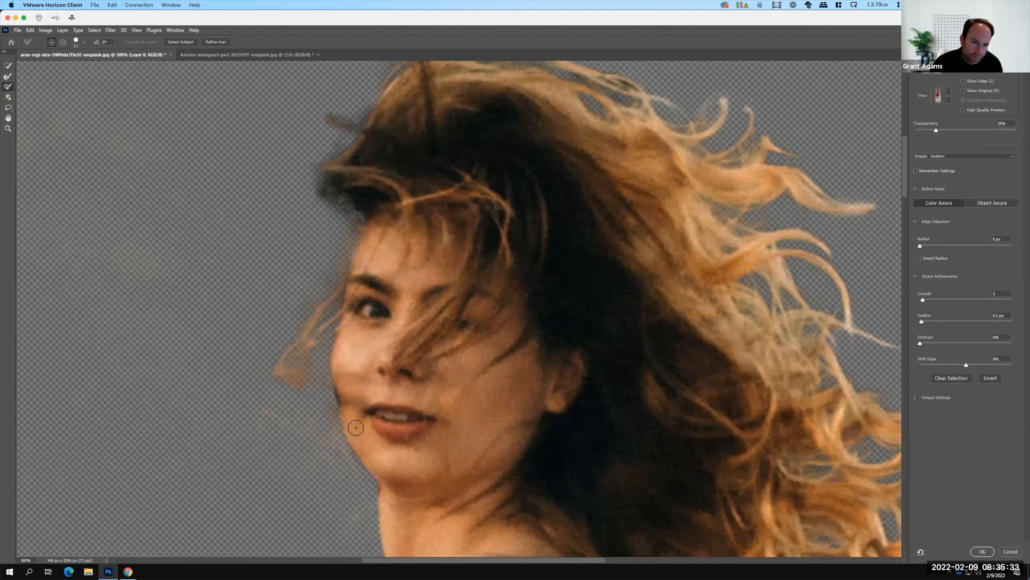
left_click_drag(369, 461, 349, 434)
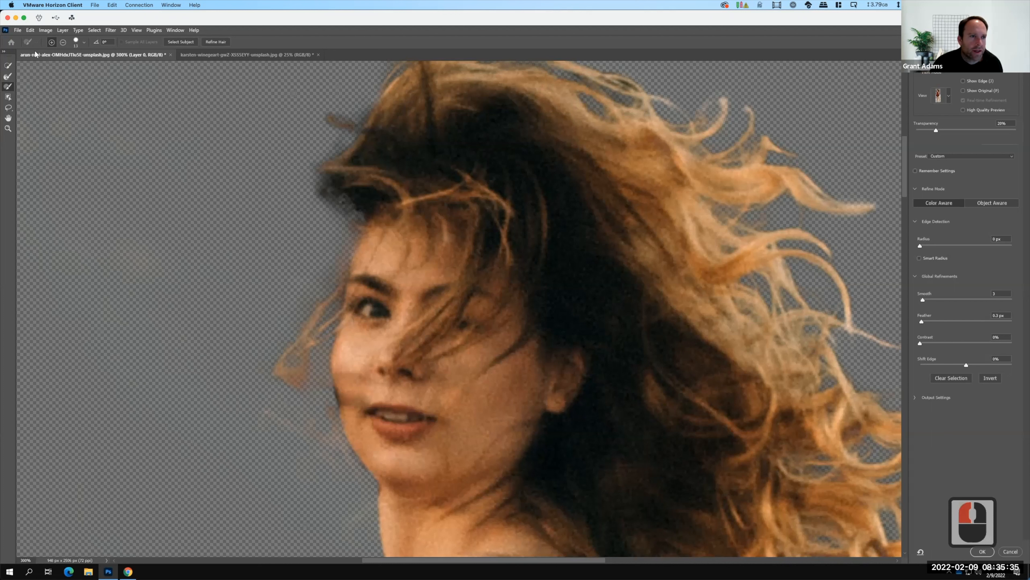
Clear the background beside the cheek and jaw with the Refine Edge Brush, and touch up the cheek edge with the Brush Tool.
mouse_move(223, 201)
left_mouse_down()
mouse_move(324, 324)
mouse_move(333, 384)
left_mouse_up()
left_click_drag(327, 422, 330, 385)
mouse_move(335, 425)
left_mouse_down()
mouse_move(343, 474)
mouse_move(356, 484)
left_mouse_up()
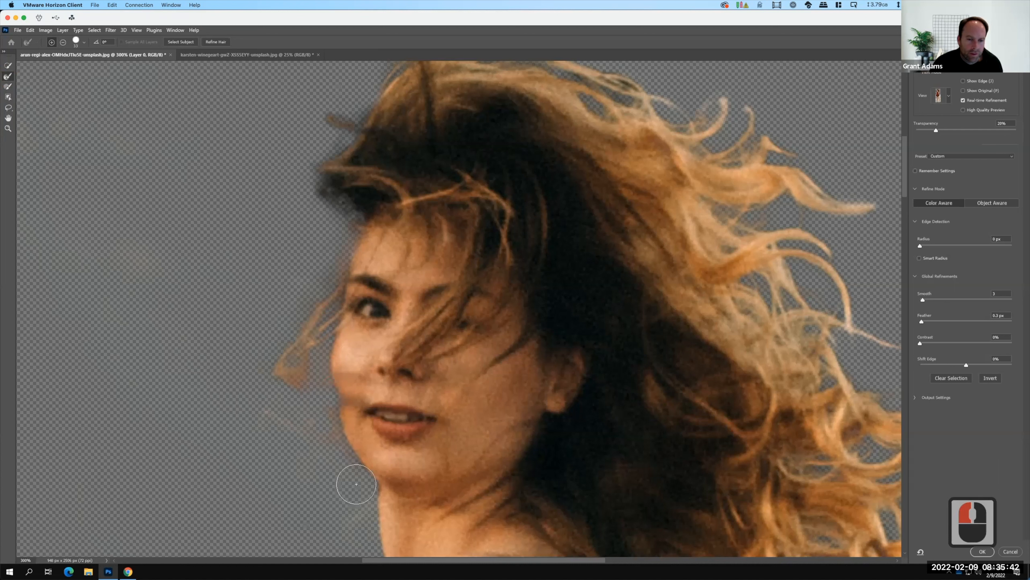
left_click(8, 87)
left_click_drag(345, 393, 348, 402)
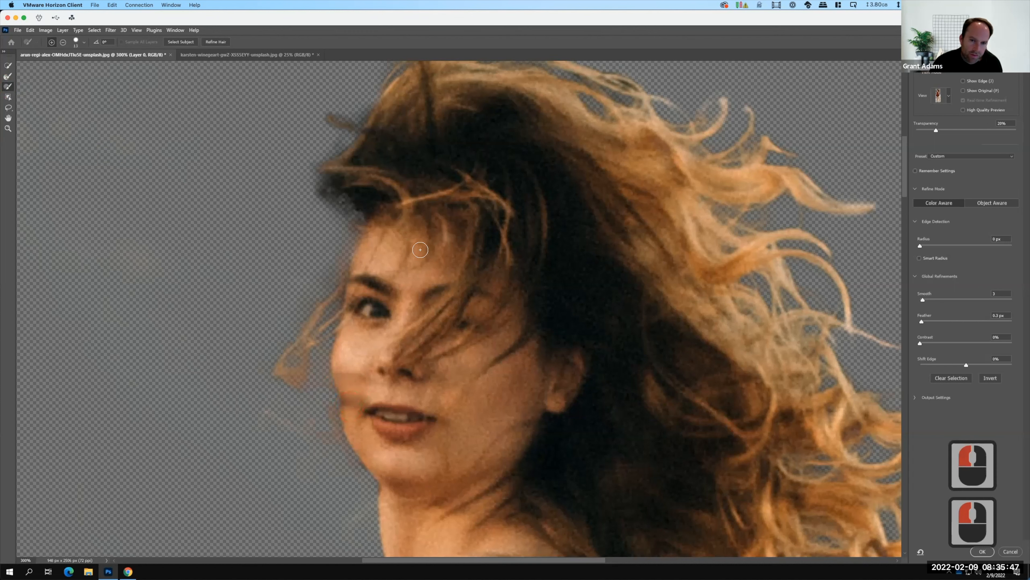
Paint the underside of the outstretched hand and its fingers into the selection with the Brush Tool.
scroll(424, 231, "down", 6)
scroll(424, 231, "down", 20)
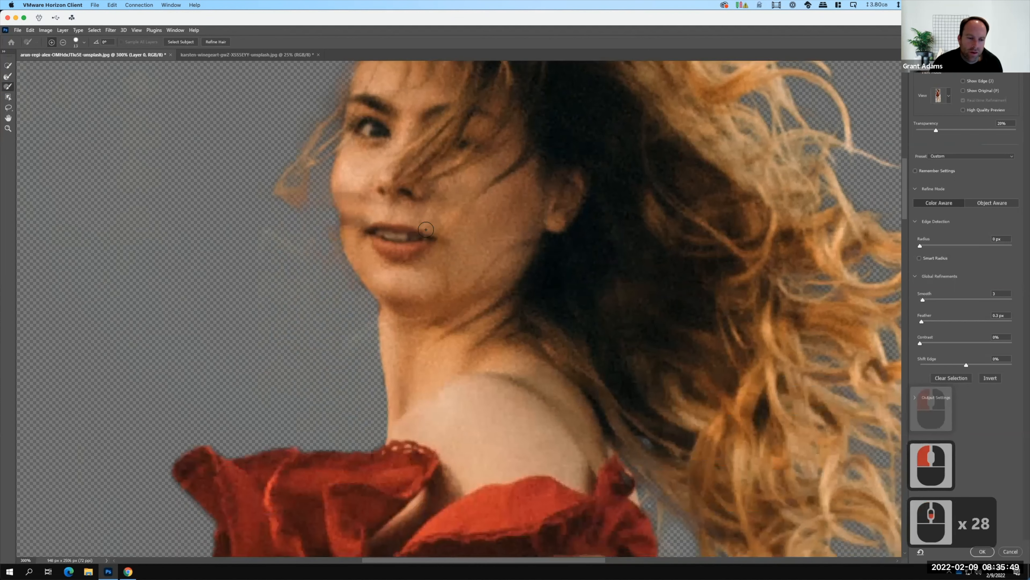
scroll(422, 231, "down", 20)
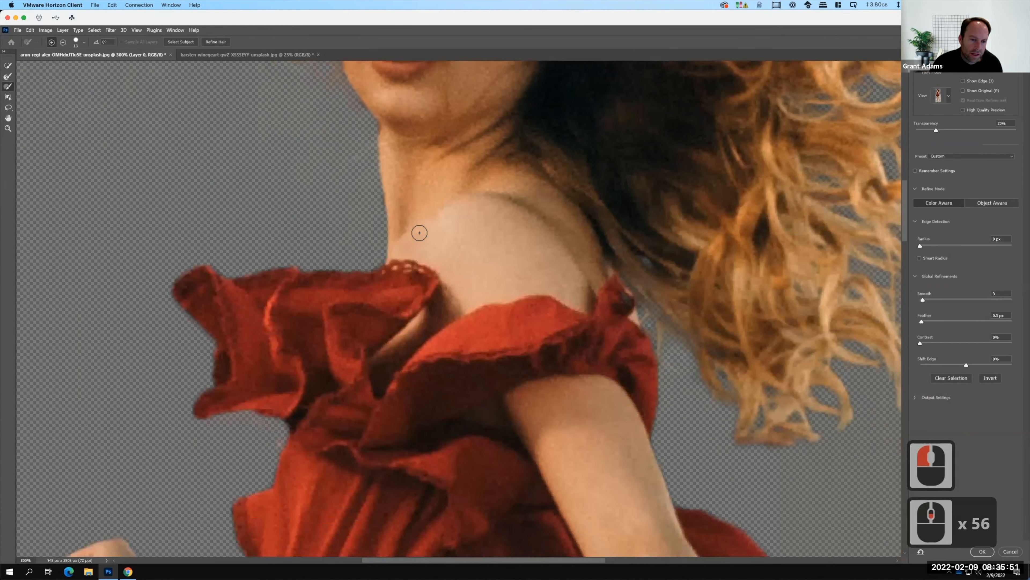
scroll(413, 238, "down", 16)
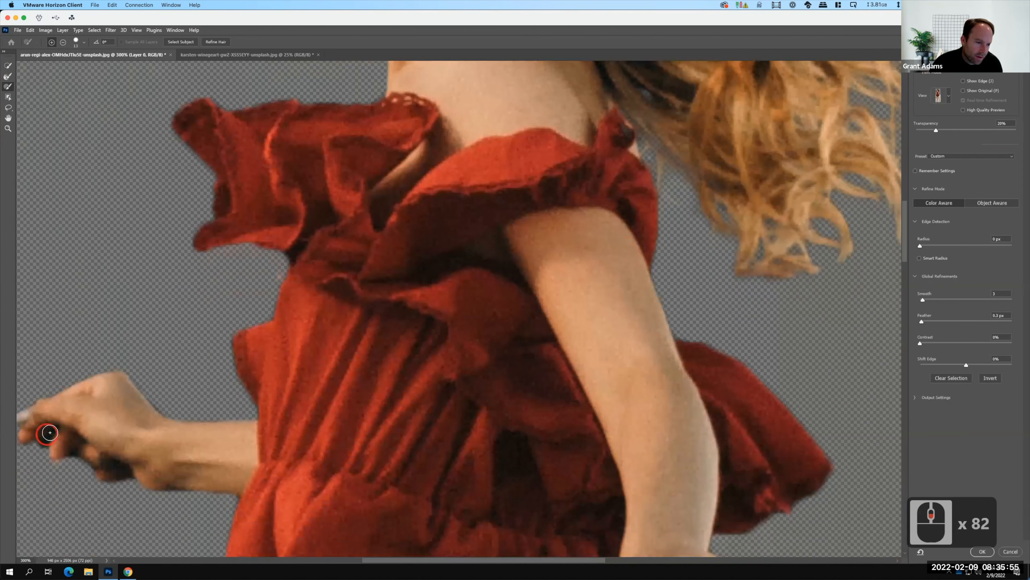
left_click(38, 446)
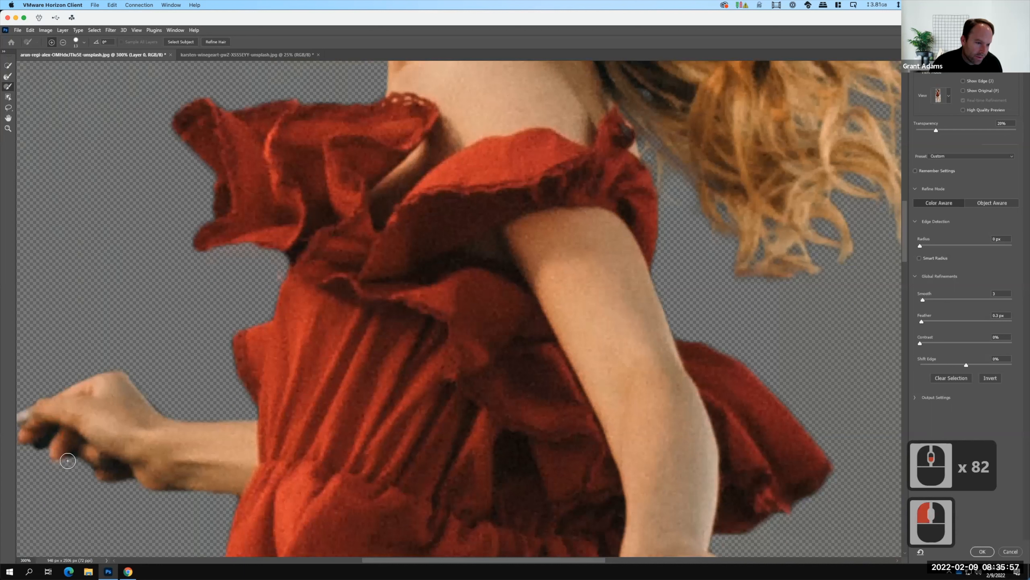
mouse_move(76, 454)
left_mouse_down()
mouse_move(85, 473)
mouse_move(131, 481)
mouse_move(139, 482)
left_mouse_up()
left_click(135, 479)
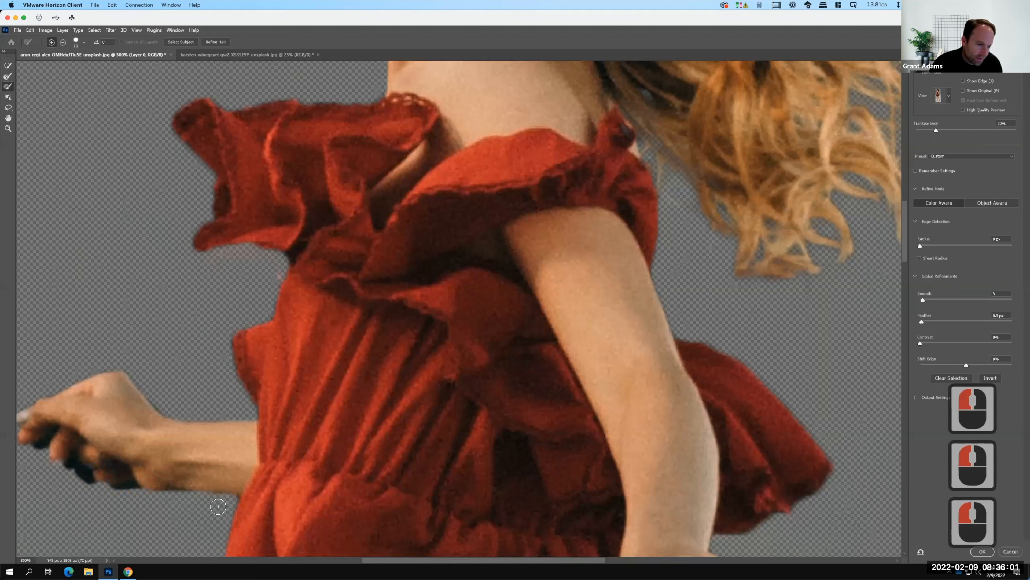
Switch the Brush Tool to subtract mode and remove the excess background below the outstretched hand.
left_click(62, 42)
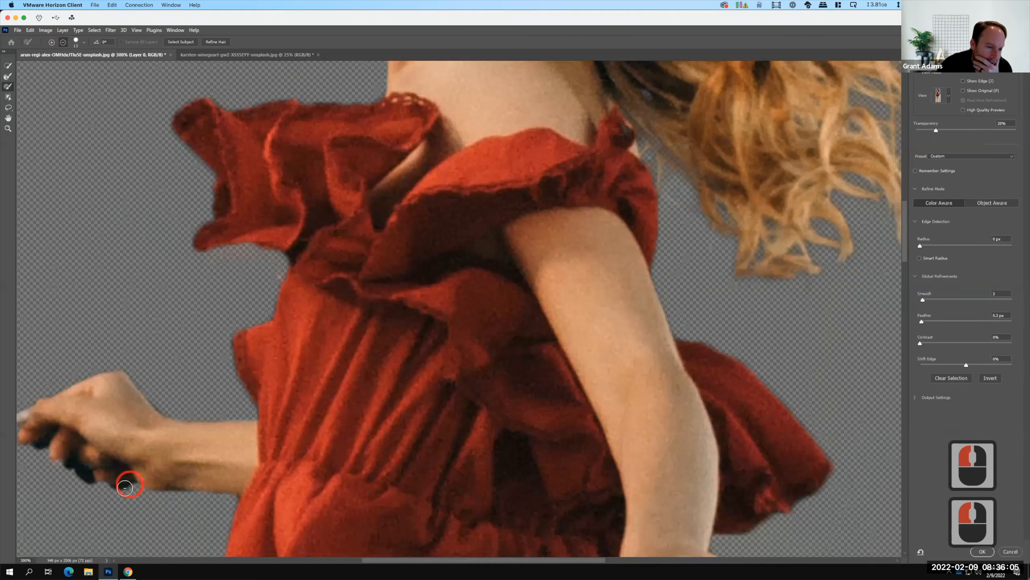
left_click_drag(118, 493, 129, 480)
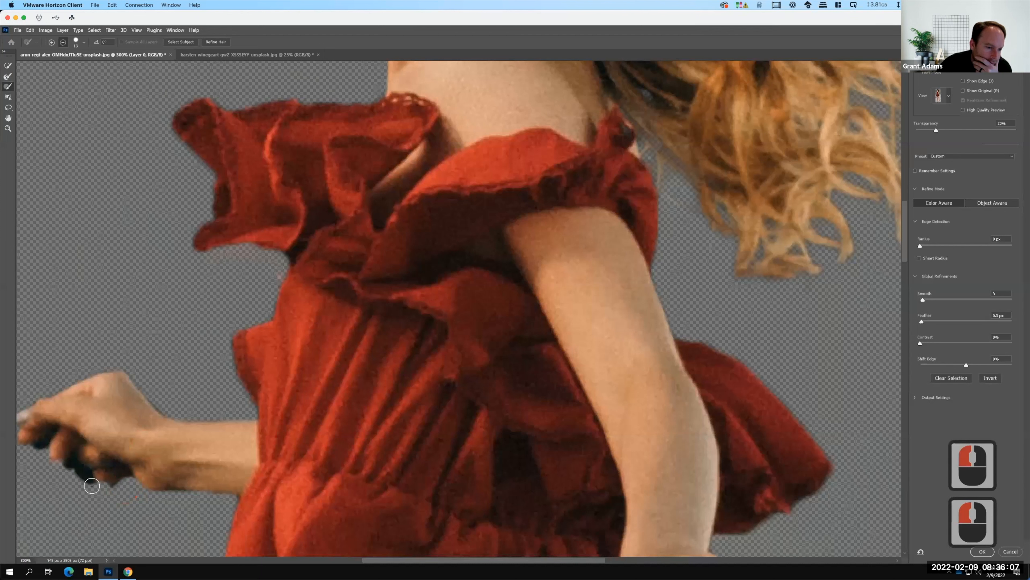
left_click(79, 474)
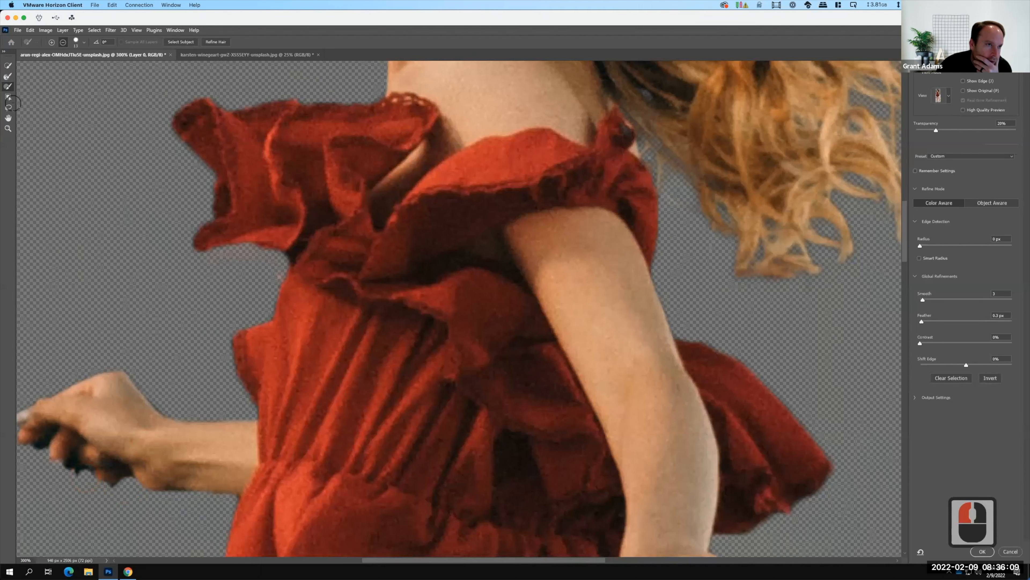
Clear the dark background between and below the outstretched hand's fingers with the Refine Edge Brush.
left_click(8, 76)
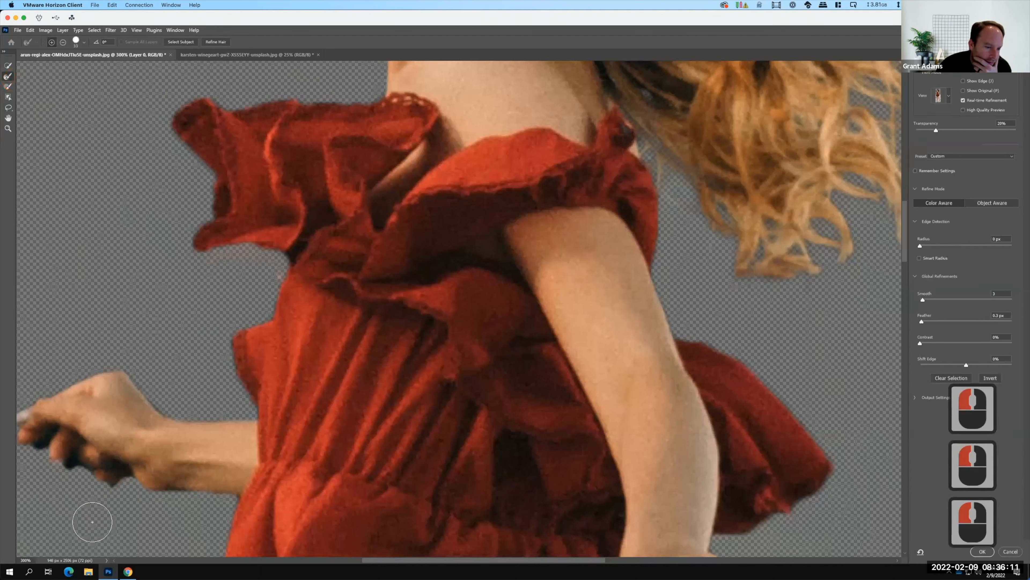
key("F15")
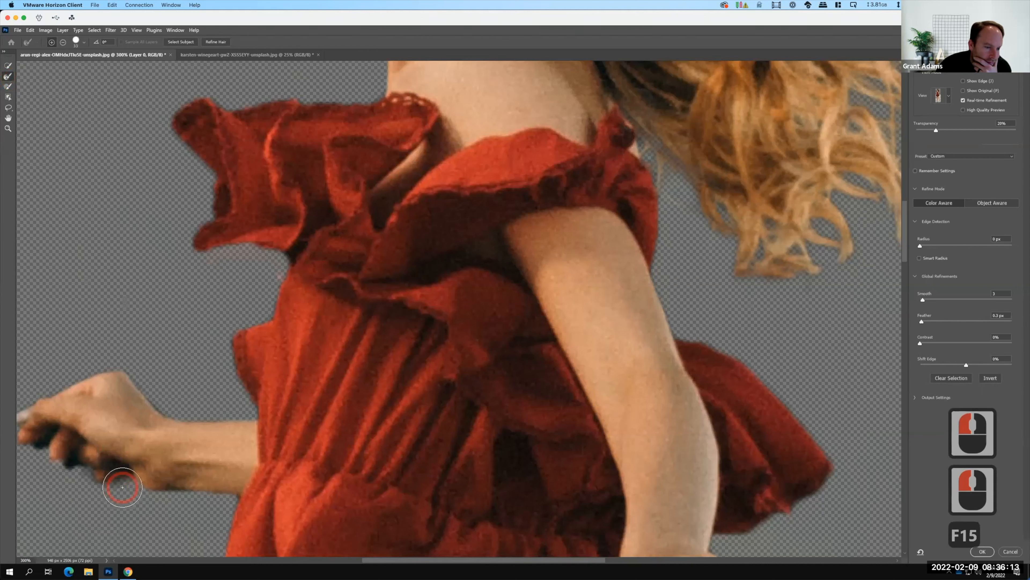
left_click_drag(76, 482, 73, 465)
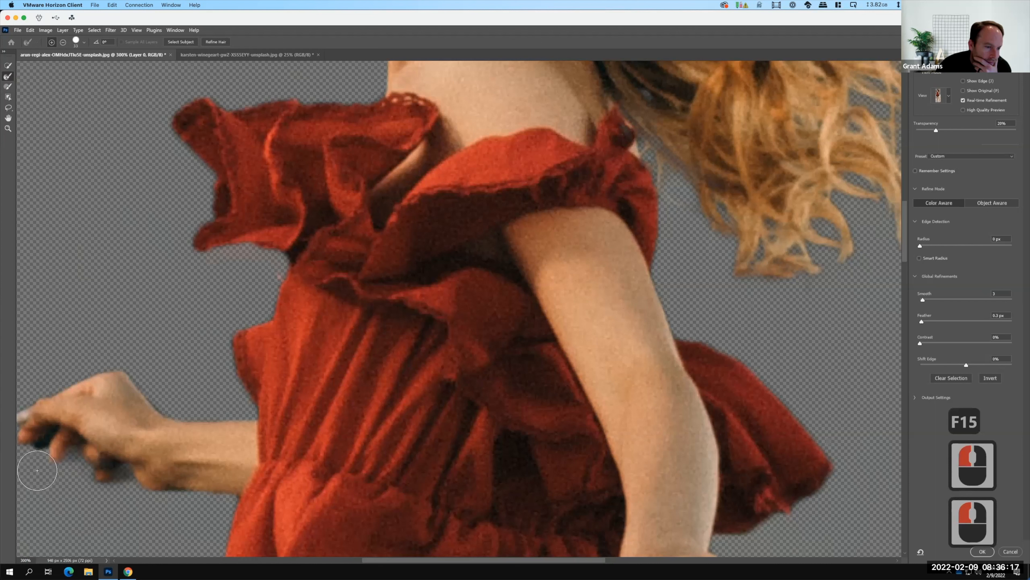
left_click(45, 446)
mouse_move(46, 446)
left_mouse_down()
mouse_move(53, 439)
mouse_move(77, 456)
mouse_move(157, 521)
left_mouse_up()
left_click_drag(116, 470, 173, 526)
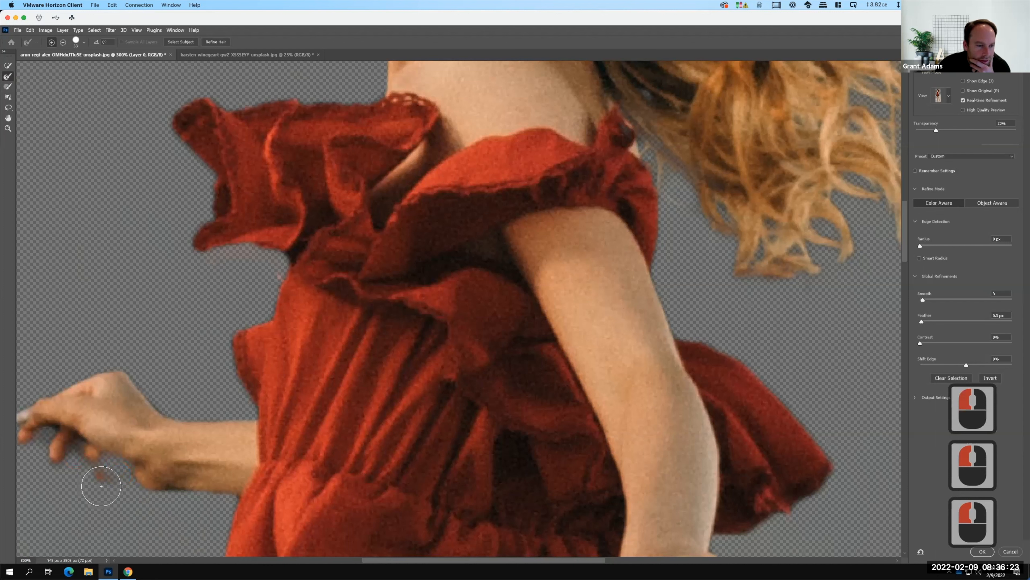
left_click_drag(102, 484, 135, 502)
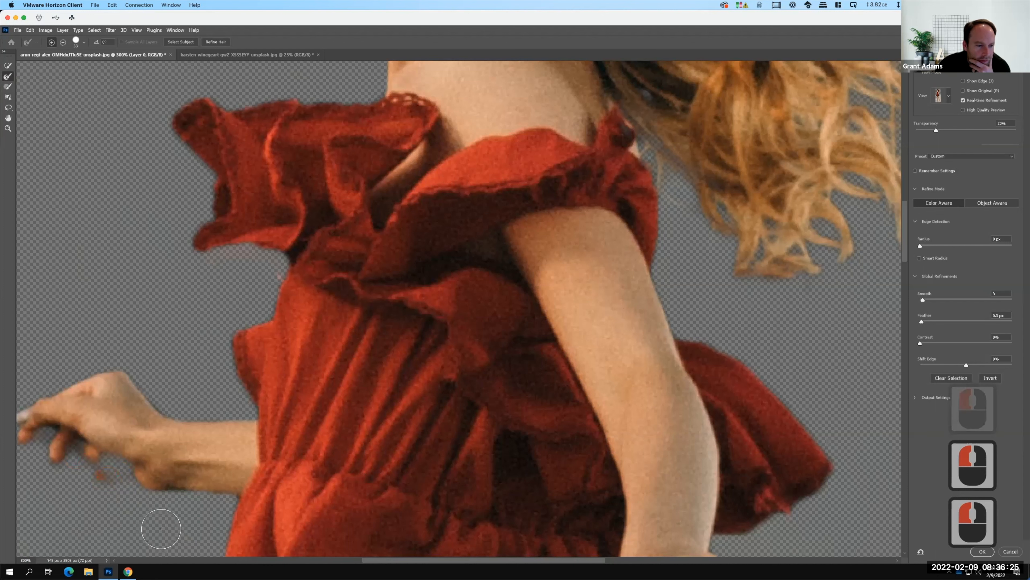
Refine the outer edge of the hand resting against the skirt, from the wrist down past the fingertips.
scroll(337, 235, "down", 7)
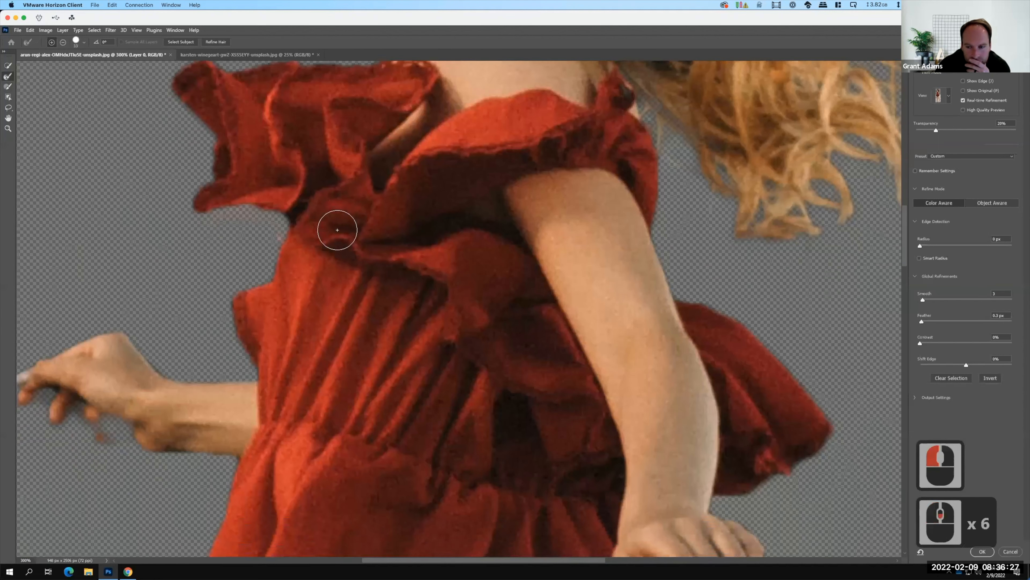
scroll(337, 230, "down", 20)
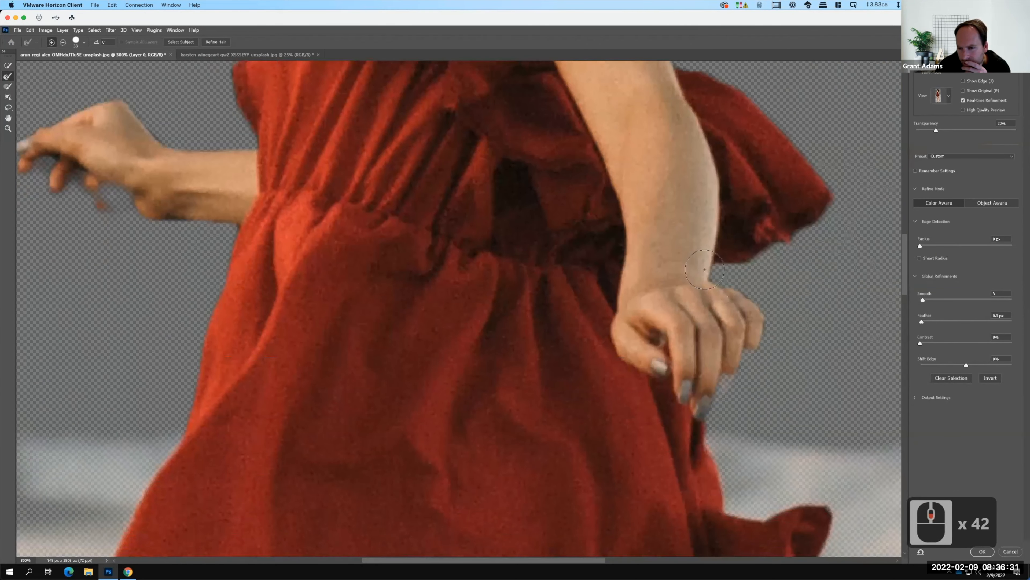
left_click_drag(724, 273, 762, 291)
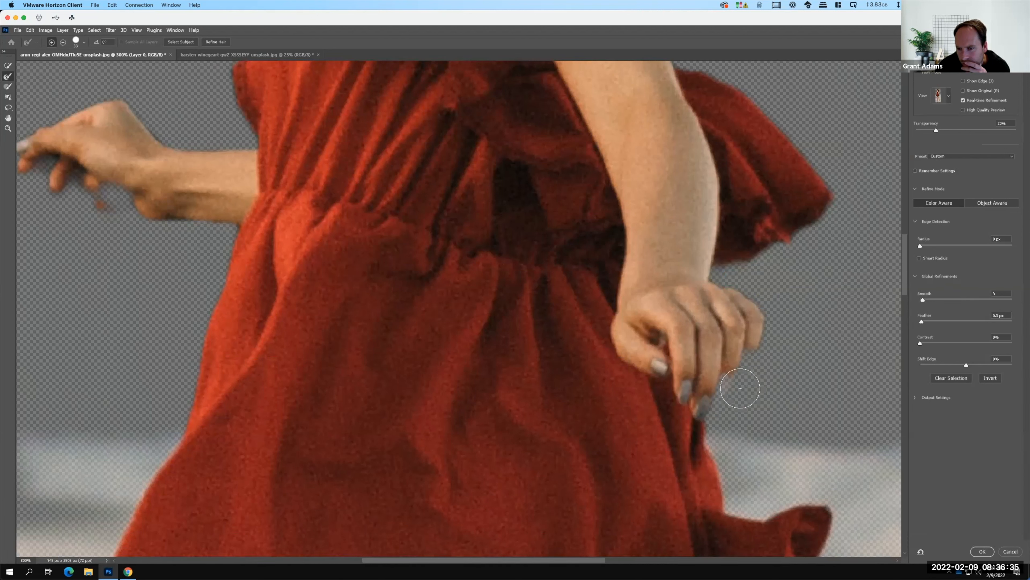
mouse_move(710, 426)
left_mouse_down()
mouse_move(712, 438)
mouse_move(774, 458)
left_mouse_up()
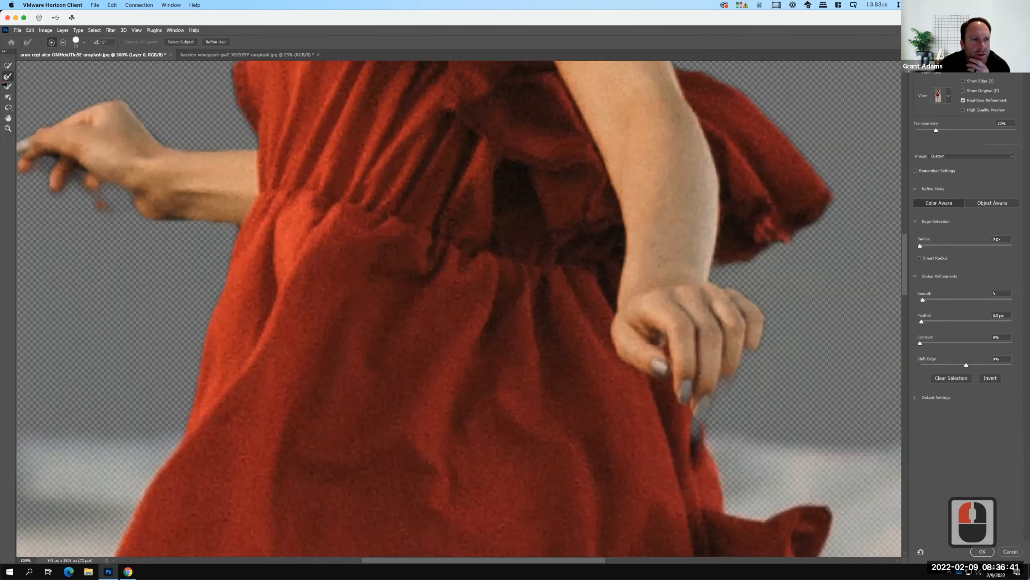
Paint the skirt edge and fingertips below the hand resting against the skirt into the selection with the Brush Tool in add mode.
left_click(11, 86)
left_click_drag(688, 442, 692, 431)
left_click(124, 47)
left_click(52, 42)
mouse_move(678, 422)
left_mouse_down()
mouse_move(702, 447)
mouse_move(694, 426)
left_mouse_up()
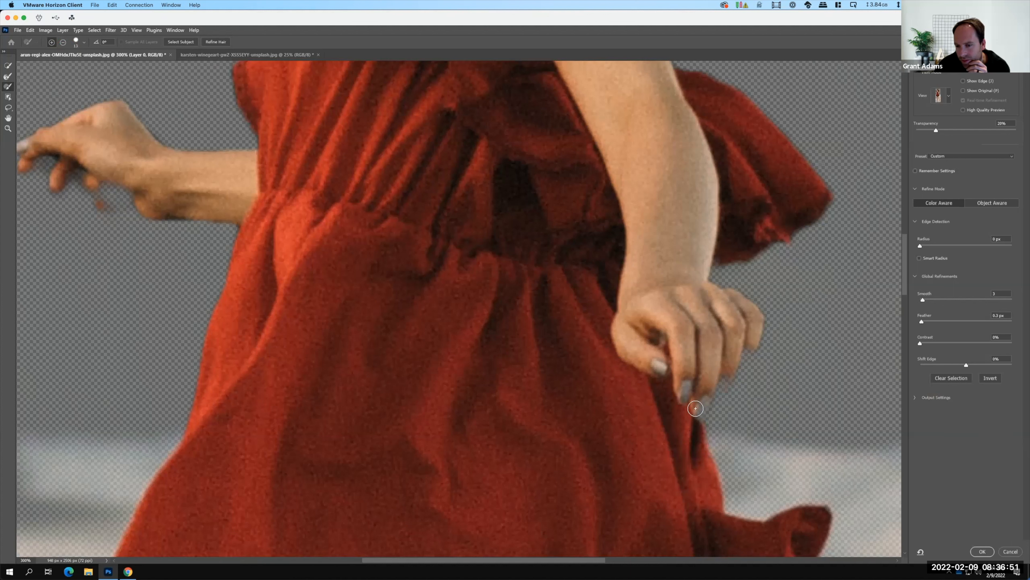
left_click(711, 379)
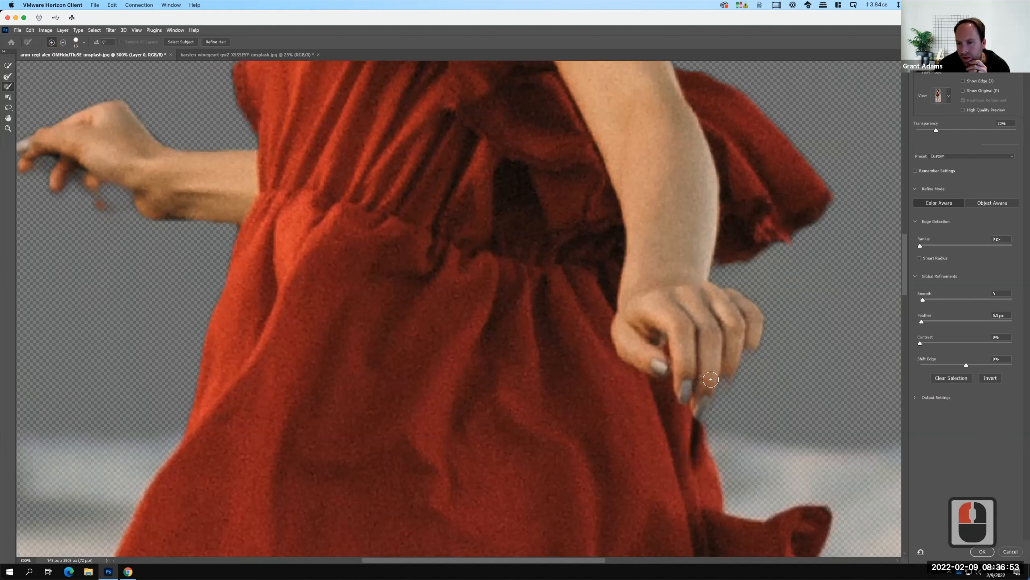
left_click_drag(717, 378, 707, 380)
left_click(706, 381)
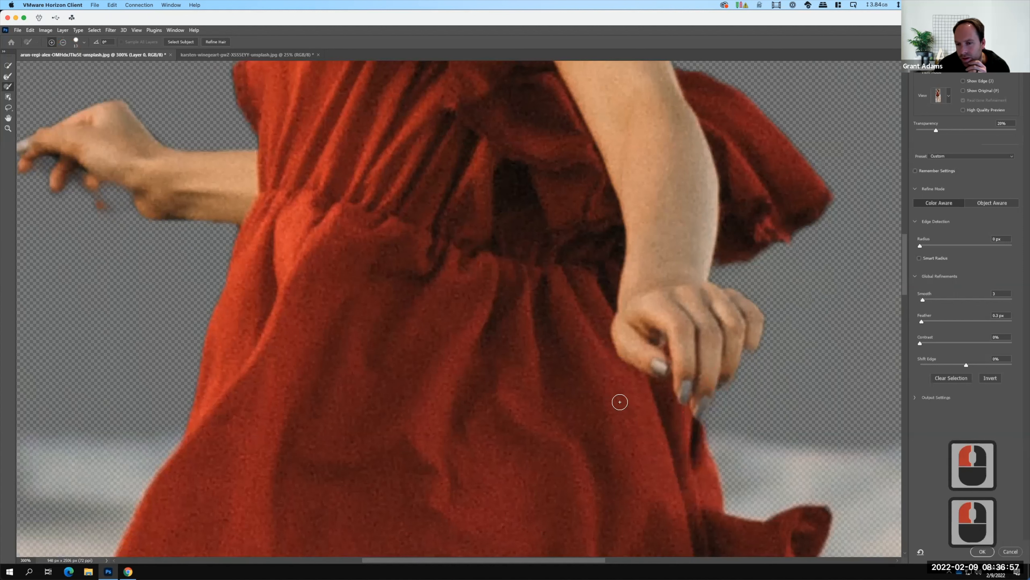
Paint the inner edge of the bent leg, from the thigh down around the knee, into the selection.
scroll(620, 402, "down", 20)
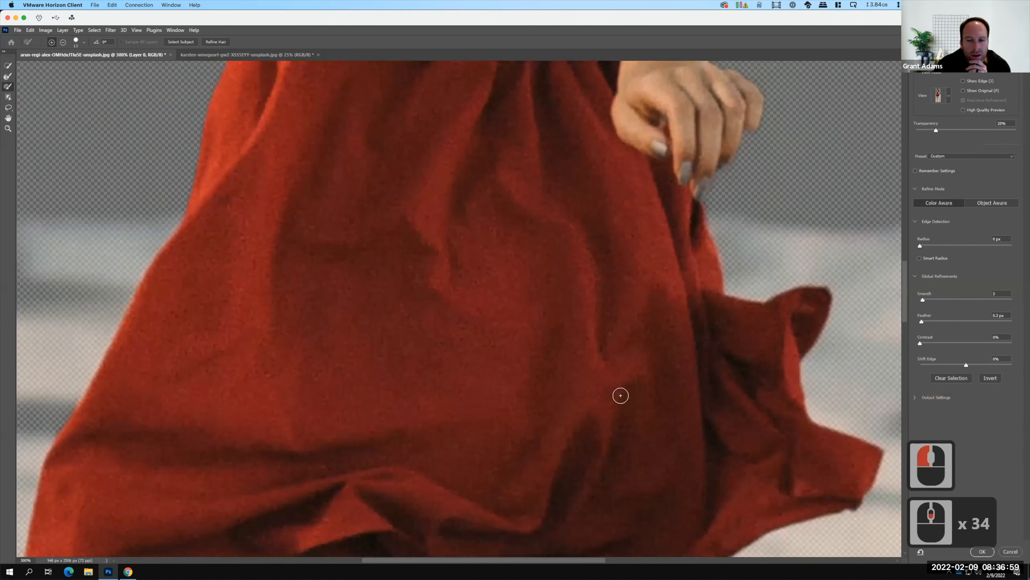
scroll(621, 396, "down", 20)
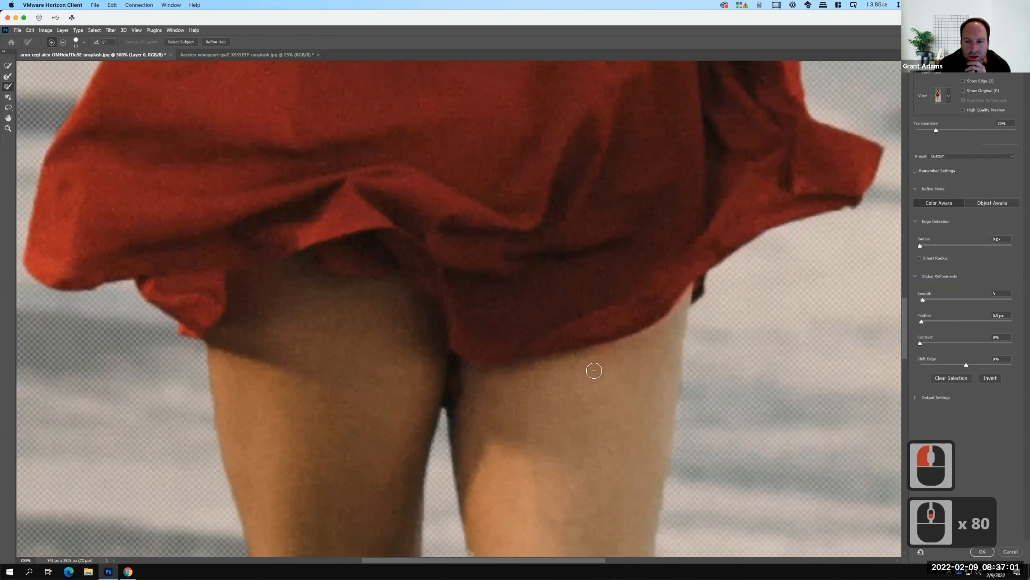
scroll(593, 370, "down", 20)
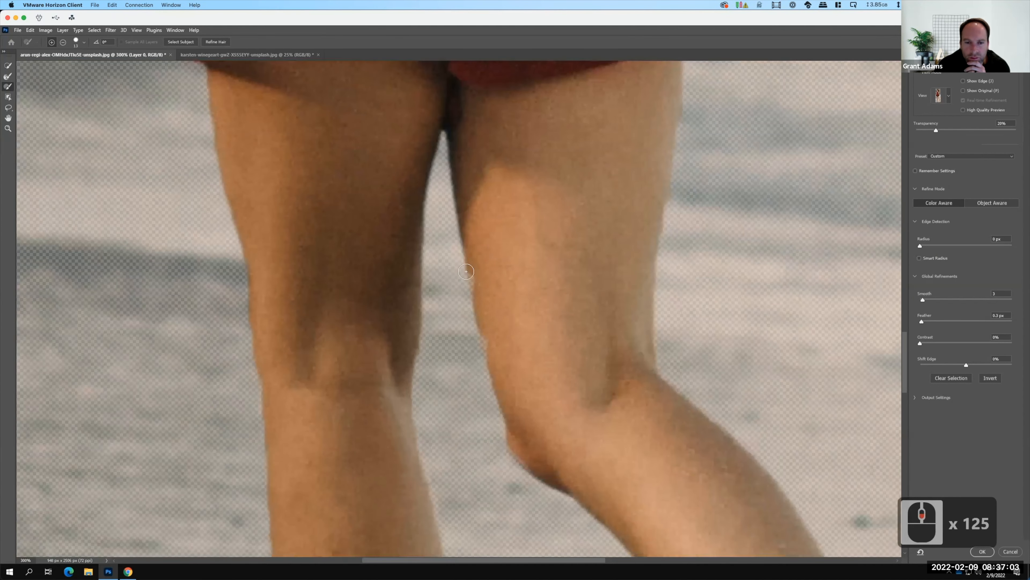
left_click_drag(467, 272, 502, 380)
scroll(520, 280, "down", 16)
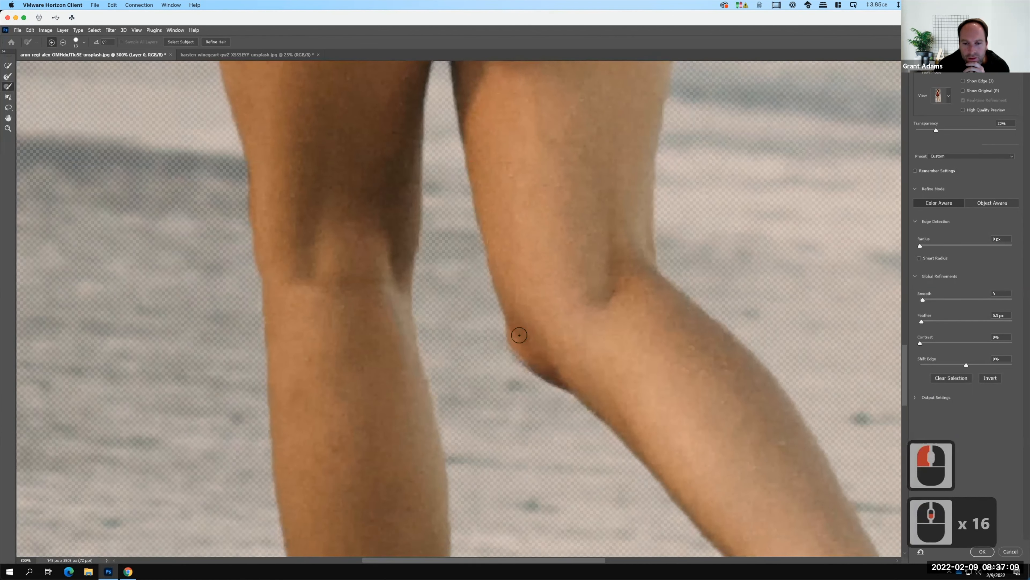
scroll(519, 335, "down", 7)
left_click_drag(517, 293, 546, 324)
scroll(589, 237, "down", 16)
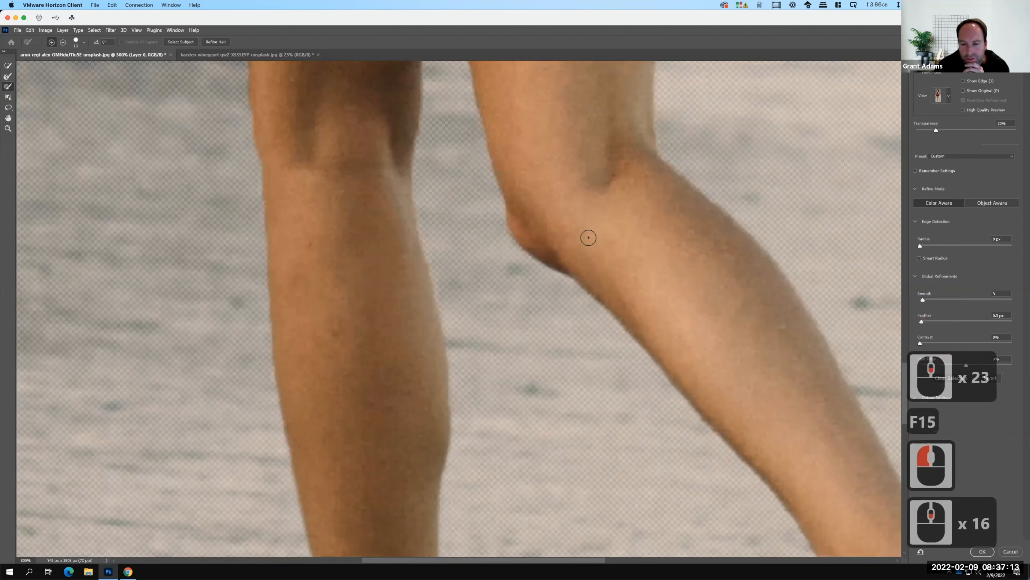
Paint the toes and lower edge of the raised foot into the selection with the Brush Tool.
scroll(589, 238, "down", 20)
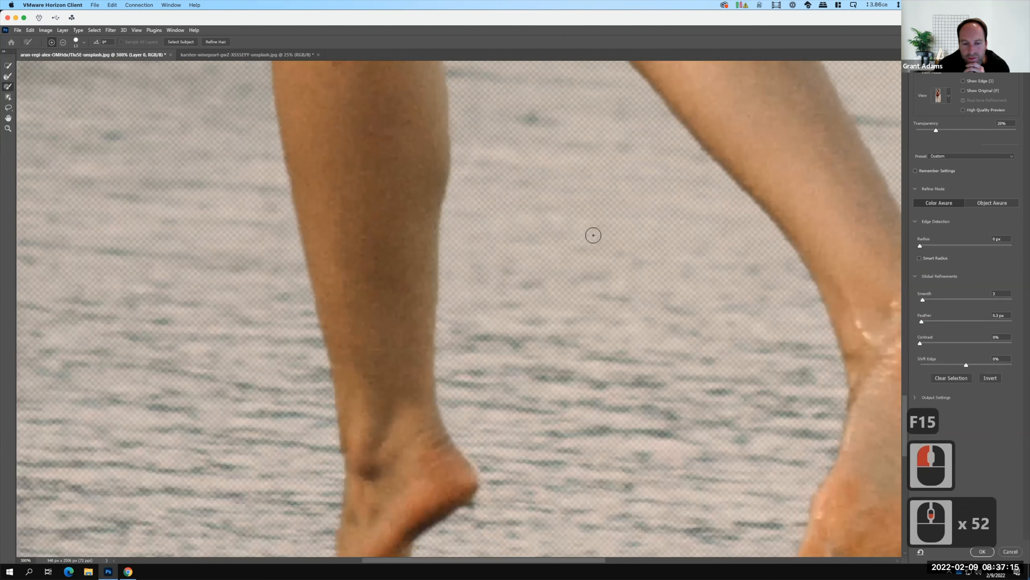
scroll(593, 236, "down", 20)
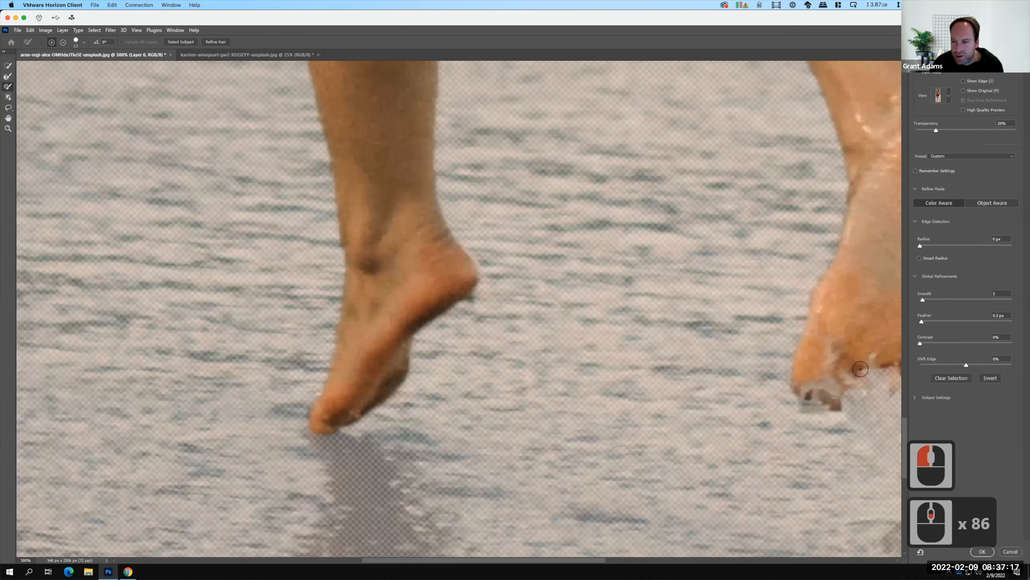
mouse_move(574, 391)
left_mouse_down()
mouse_move(499, 400)
mouse_move(508, 417)
mouse_move(530, 391)
mouse_move(538, 407)
mouse_move(552, 399)
mouse_move(568, 407)
mouse_move(610, 368)
left_mouse_up()
left_click_drag(545, 413, 545, 418)
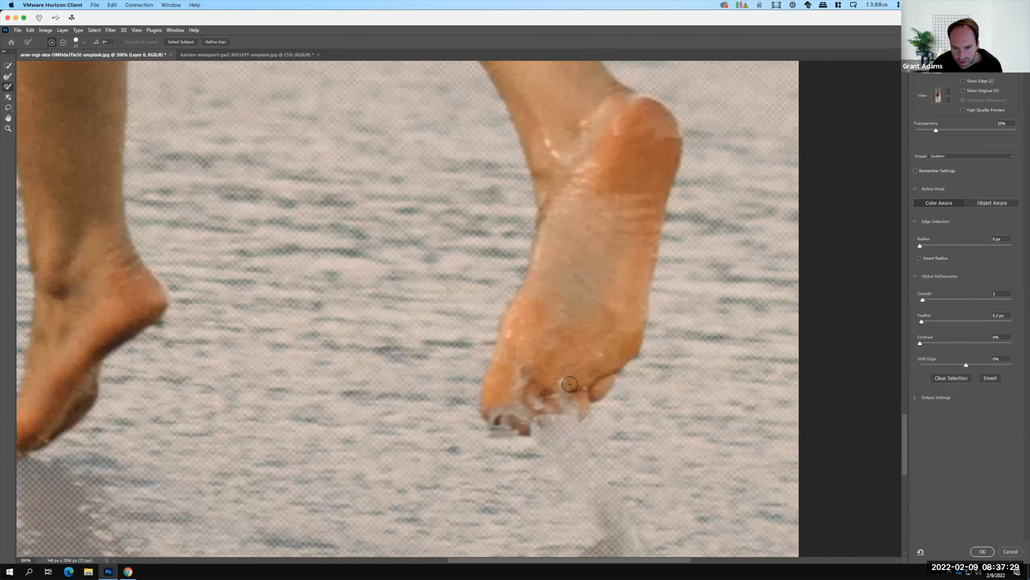
left_click(607, 356)
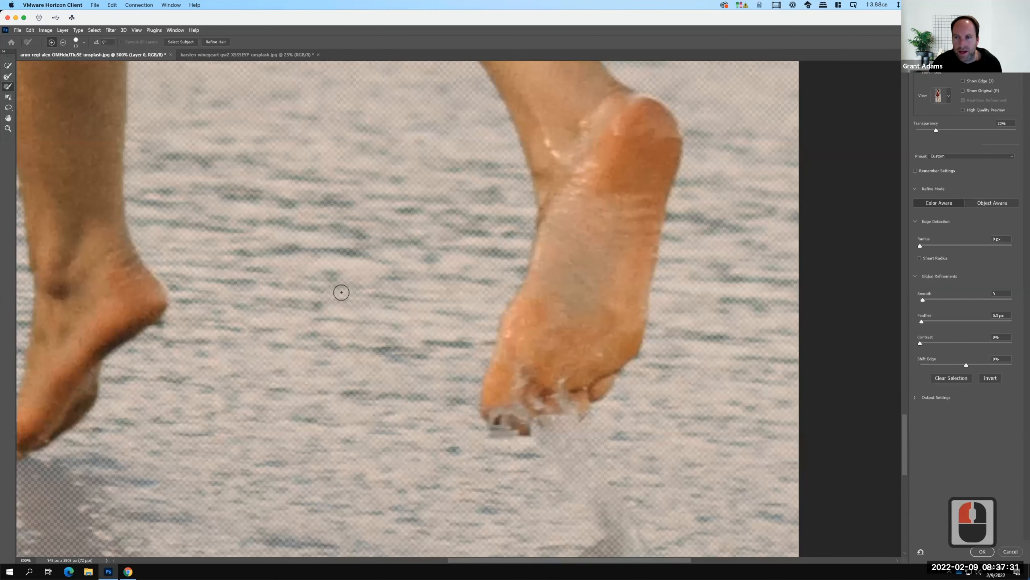
Accept the refined Select and Mask selection and apply it to the photo's layer as a layer mask.
key("ctrl+0")
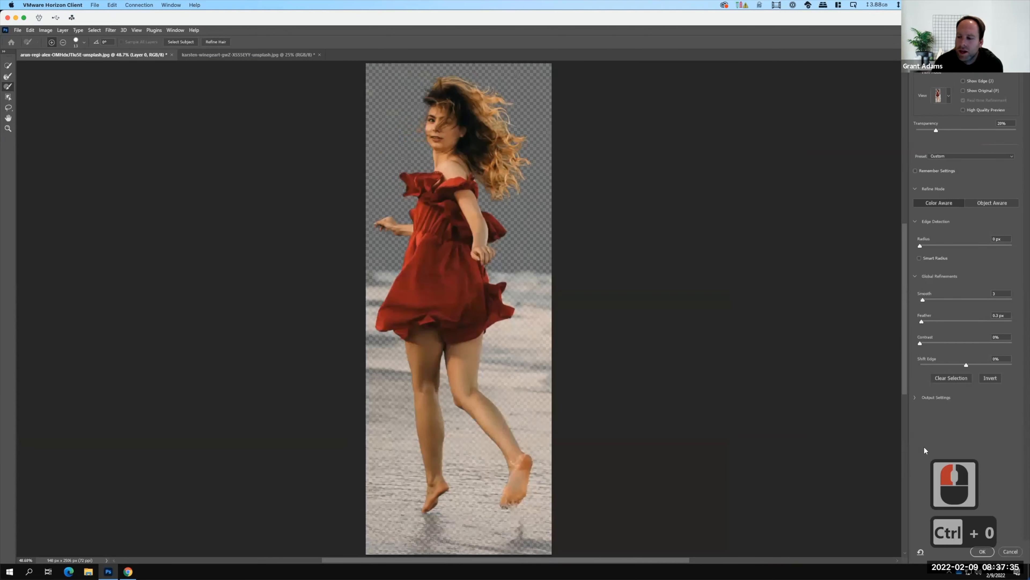
left_click(983, 552)
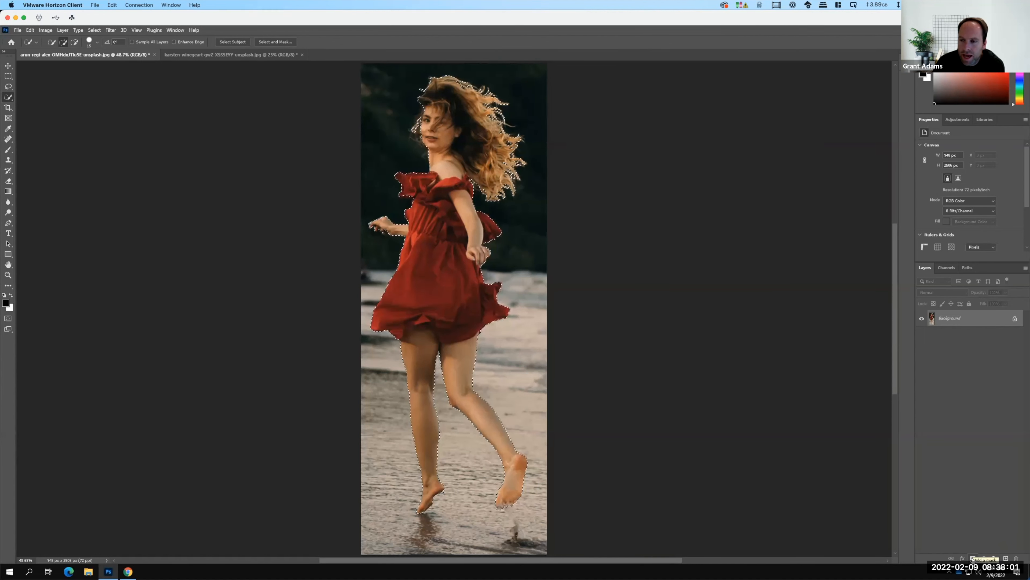
left_click(973, 559)
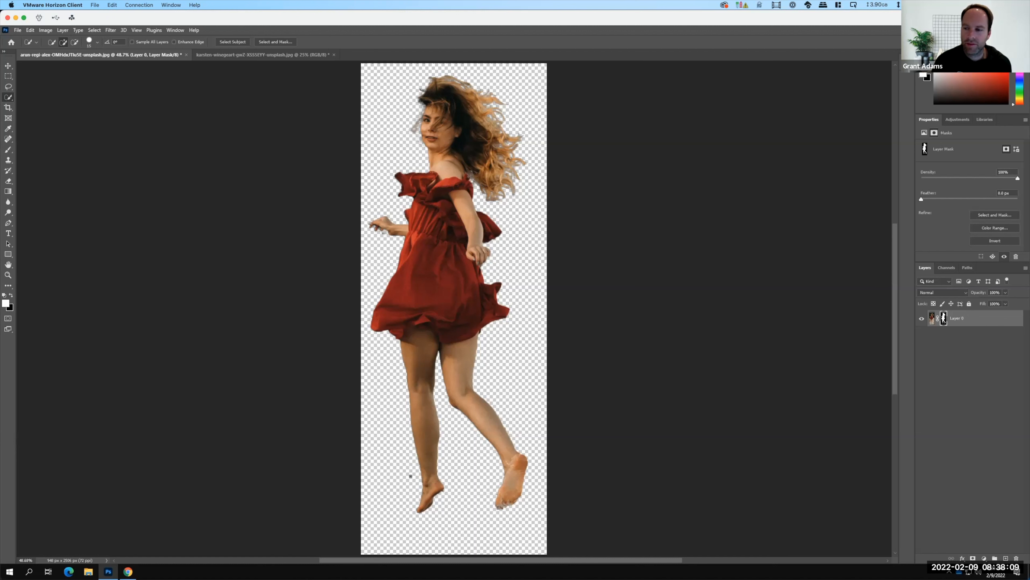
key("F15")
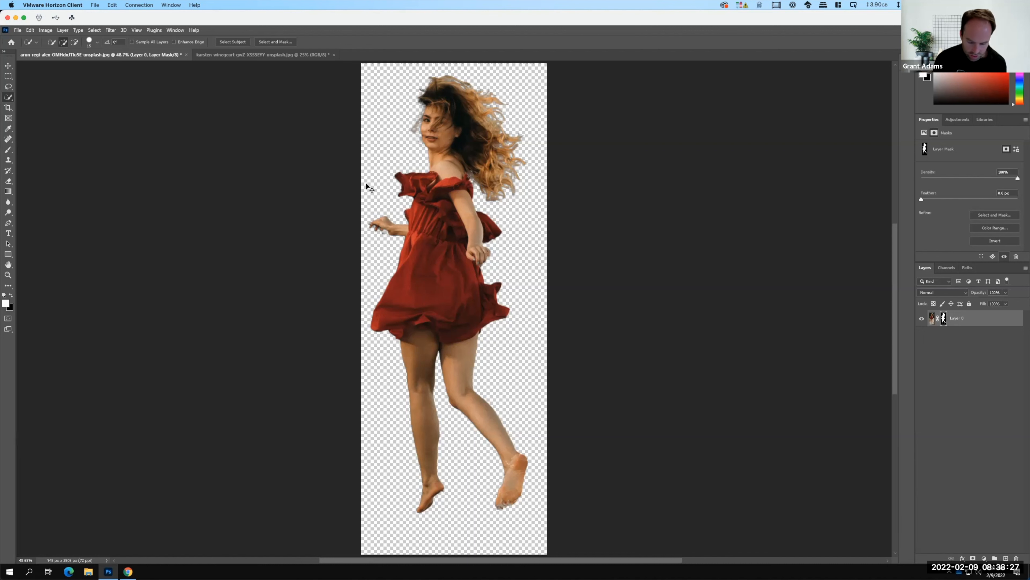
Paint white on the layer mask with the Brush Tool to restore the missing finger areas beneath the outstretched hand.
key("ctrl+equal")
key("ctrl+equal")
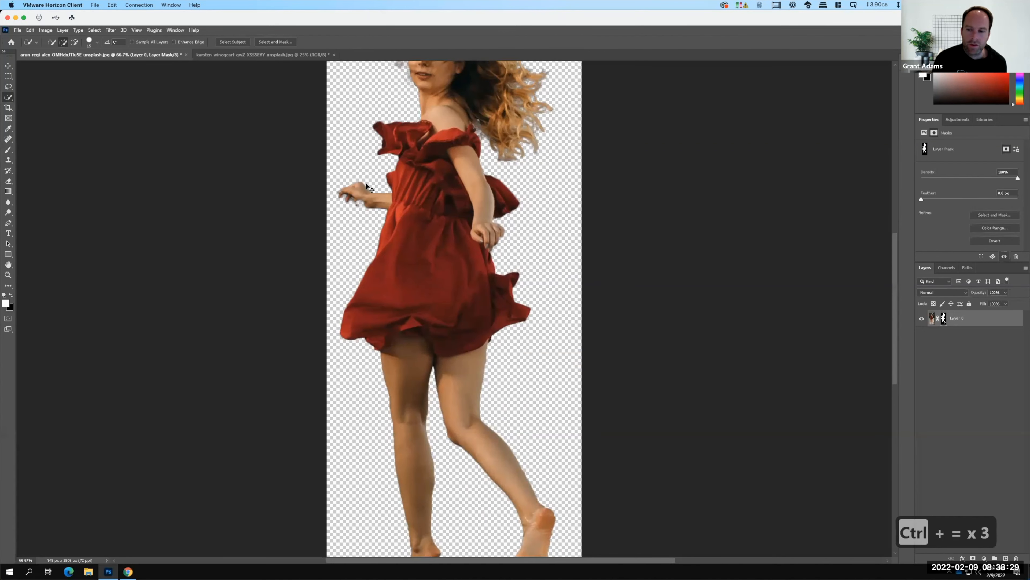
key("ctrl+equal")
key("ctrl+equal")
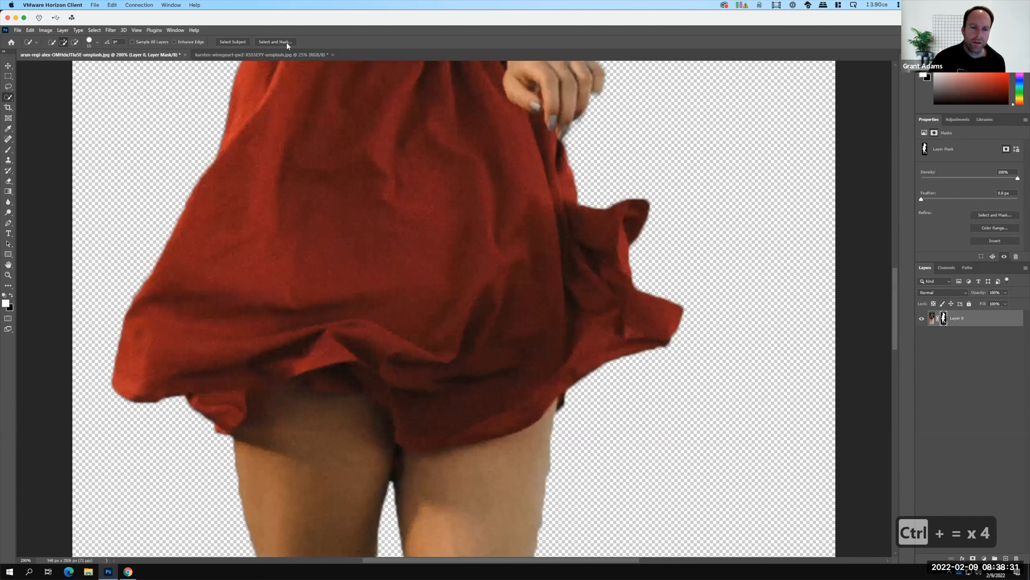
left_click_drag(292, 175, 416, 366)
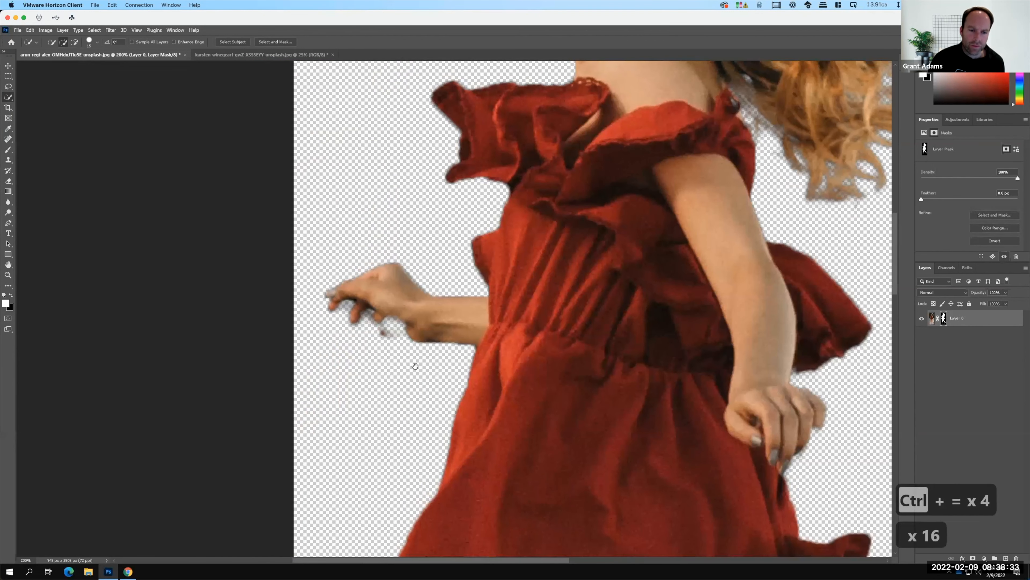
left_click(944, 319)
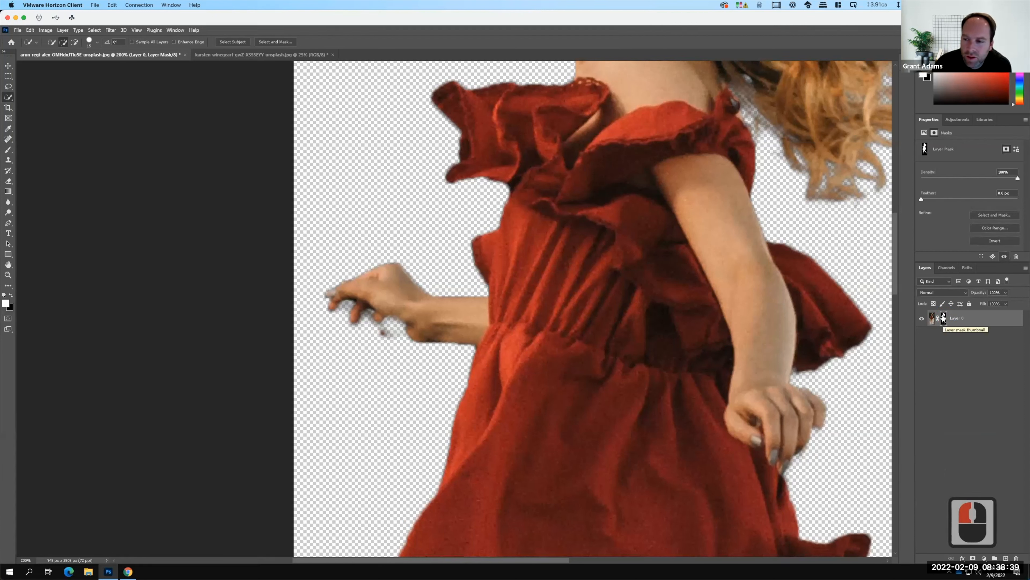
left_click(13, 150)
left_click(29, 149)
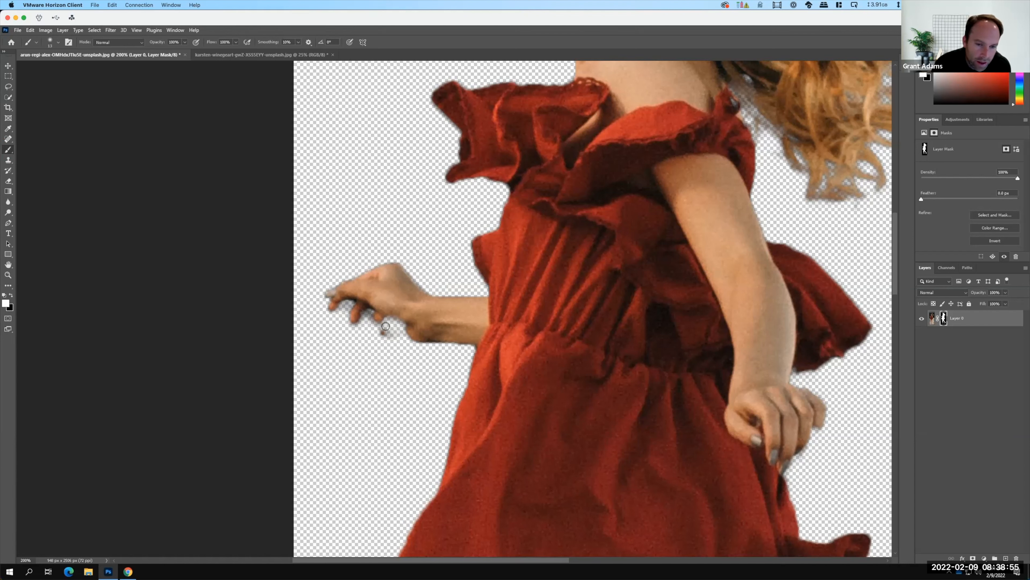
mouse_move(388, 323)
left_mouse_down()
mouse_move(377, 325)
mouse_move(402, 334)
mouse_move(398, 321)
mouse_move(410, 324)
mouse_move(376, 308)
mouse_move(381, 322)
mouse_move(370, 321)
mouse_move(368, 302)
mouse_move(341, 300)
mouse_move(361, 300)
mouse_move(379, 331)
left_mouse_up()
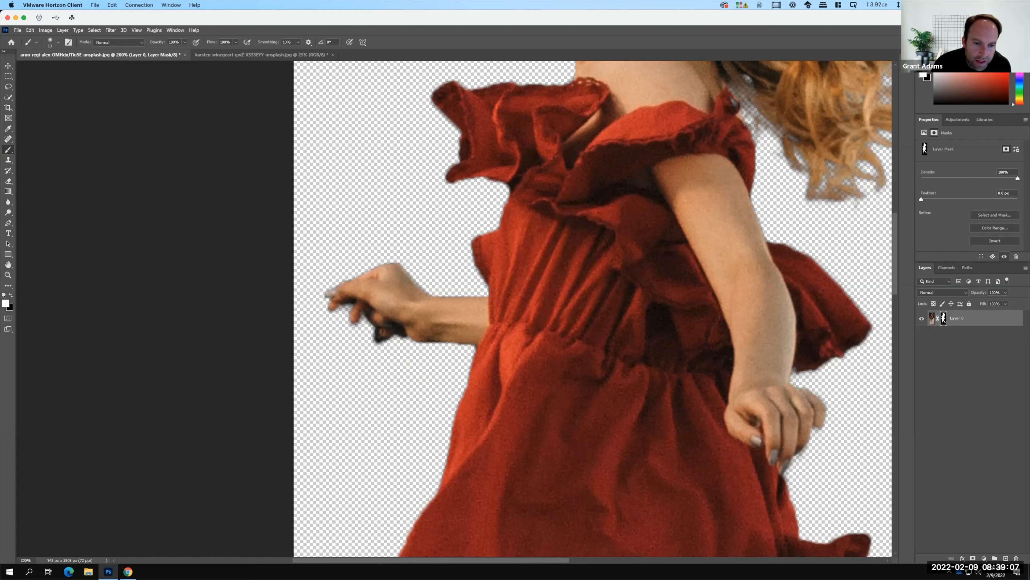
left_click(408, 335)
Swap the painting colour to black and mask out the excess dark background around the outstretched hand's fingers and wrist.
key("F15")
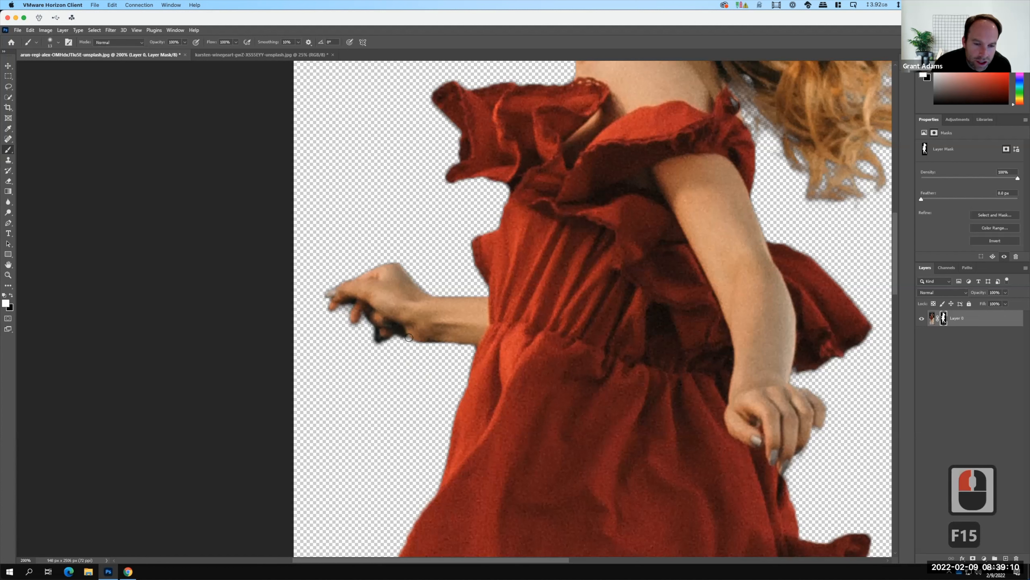
left_click(11, 295)
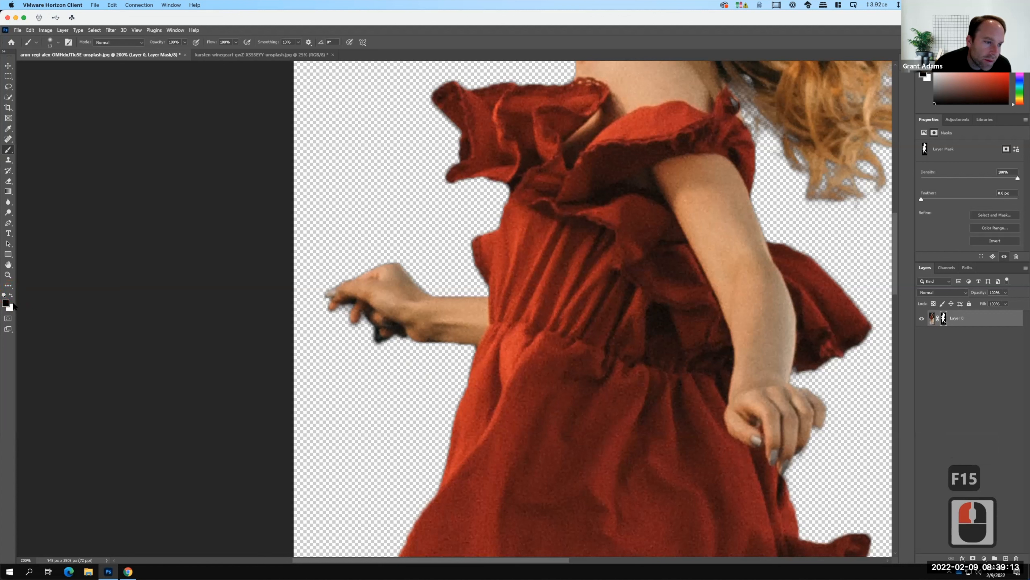
mouse_move(366, 322)
left_mouse_down()
mouse_move(412, 349)
mouse_move(468, 348)
left_mouse_up()
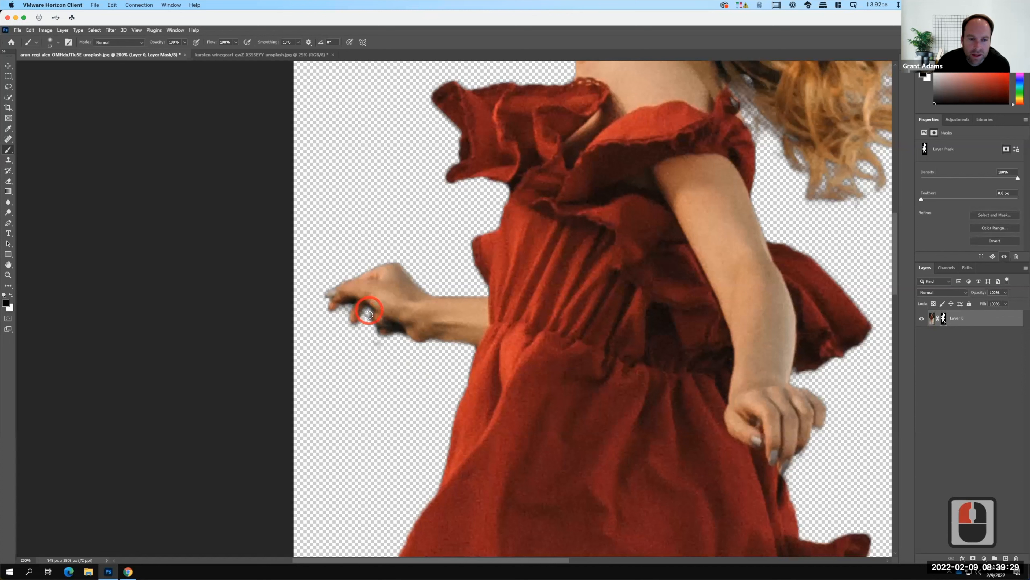
left_click(370, 324)
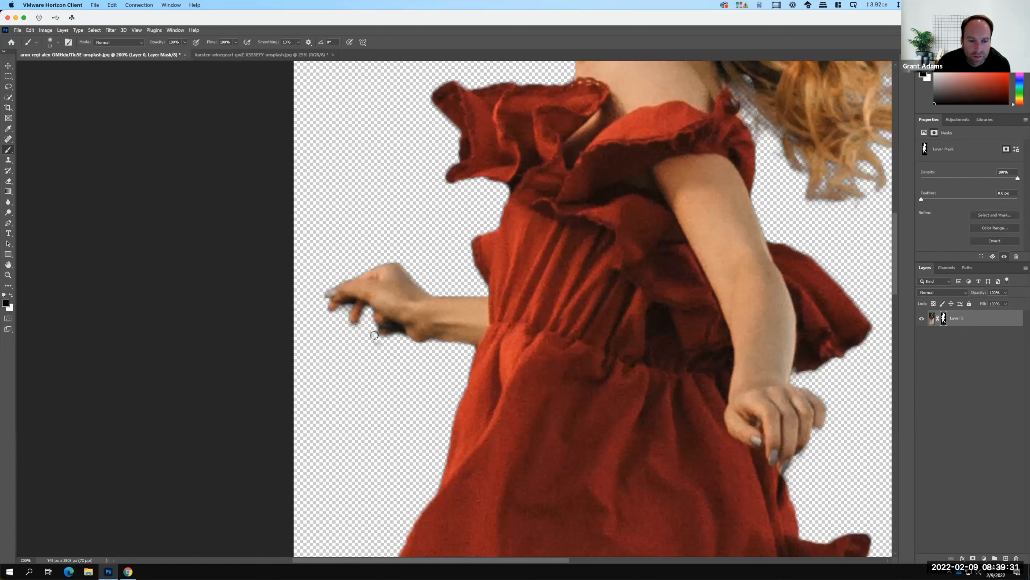
mouse_move(396, 337)
left_mouse_down()
mouse_move(402, 327)
mouse_move(344, 310)
mouse_move(352, 301)
left_mouse_up()
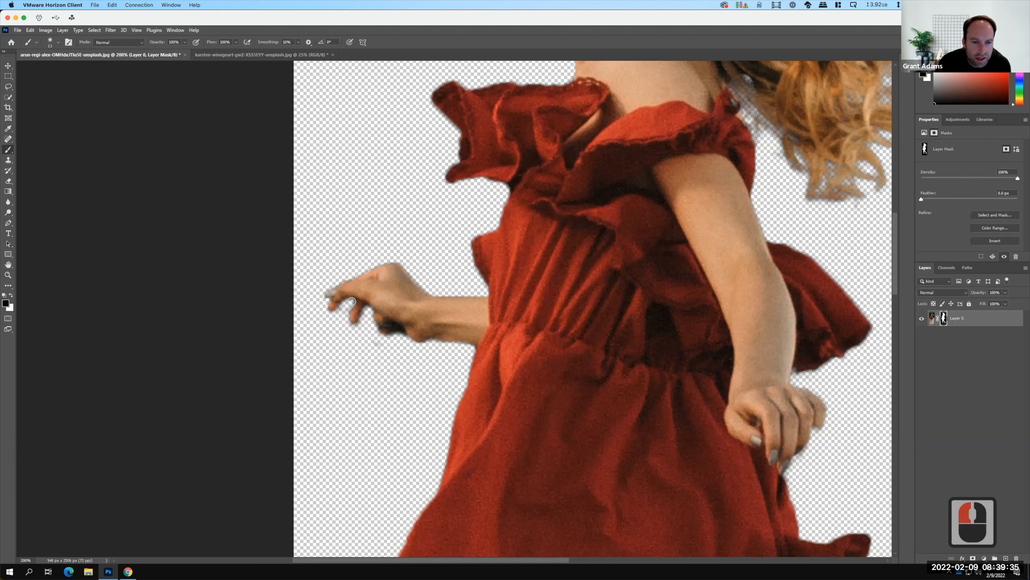
left_click(335, 424)
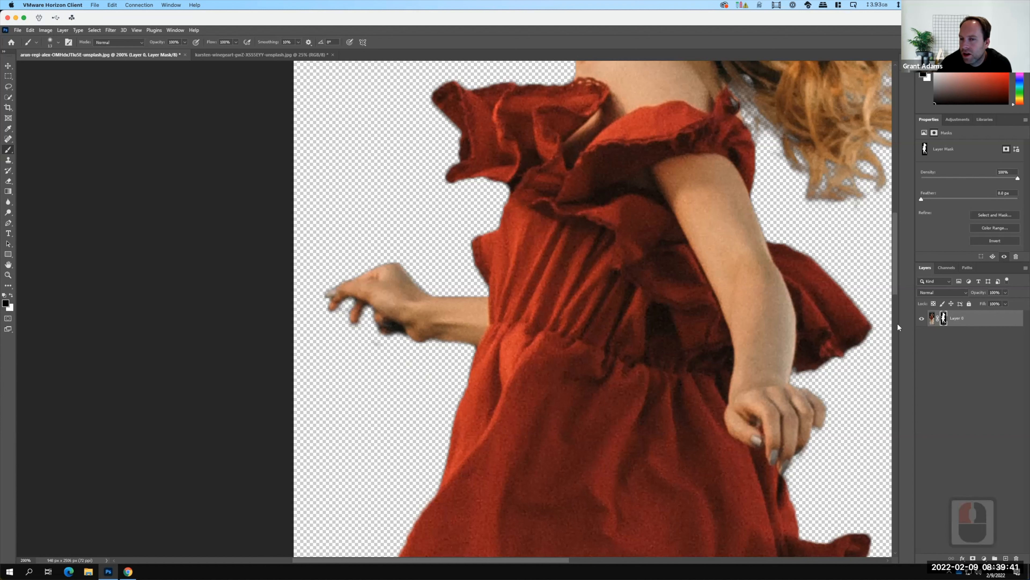
left_click(537, 349)
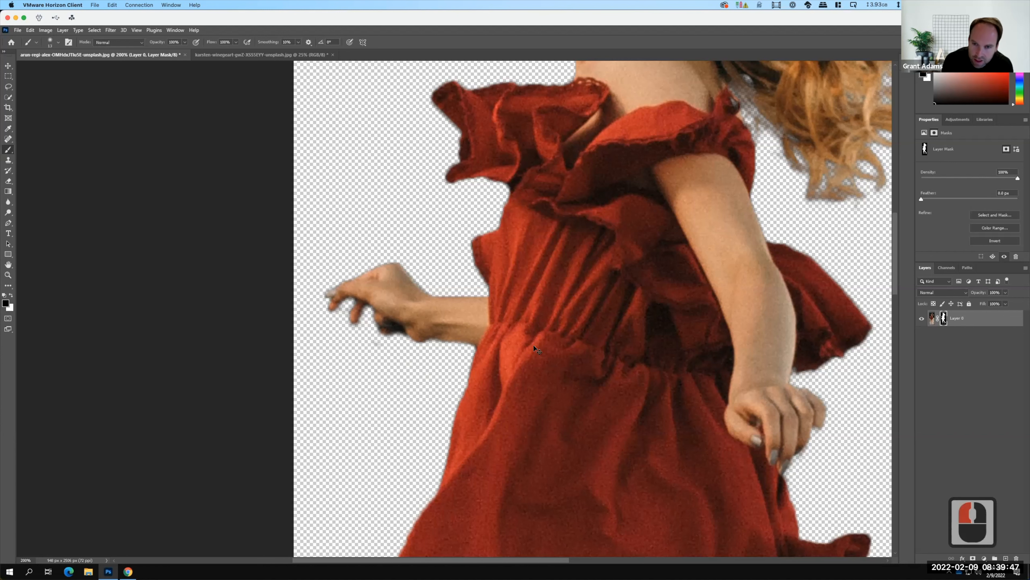
key("ctrl+0")
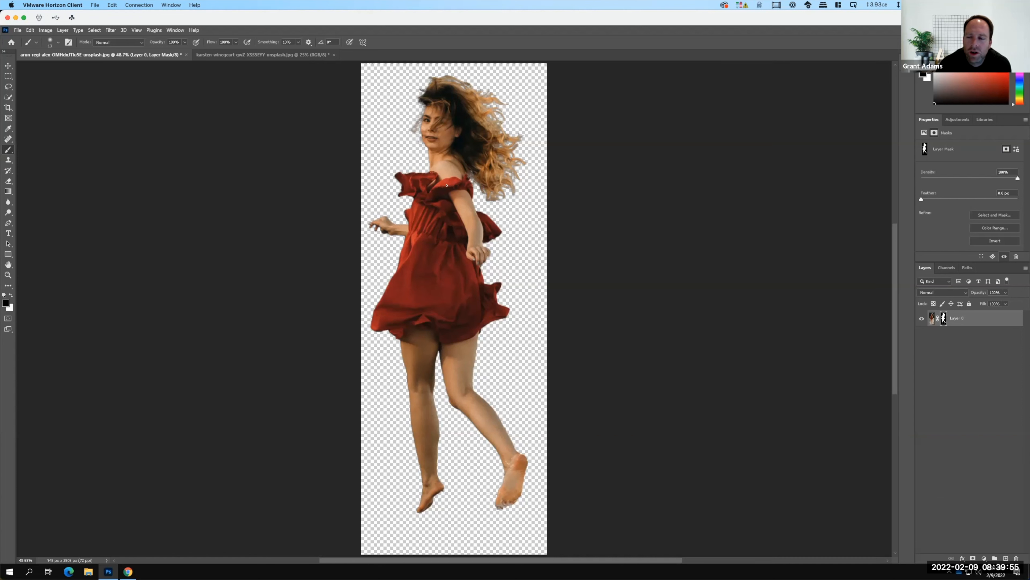
Open the Export As settings for the masked cut-out of the woman.
left_click(18, 30)
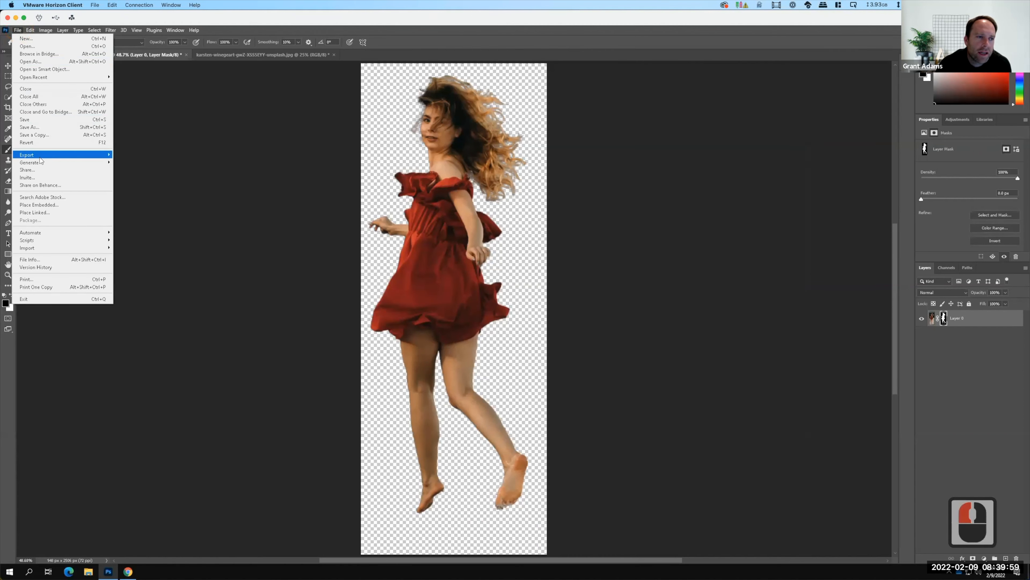
mouse_move(41, 160)
left_click(163, 162)
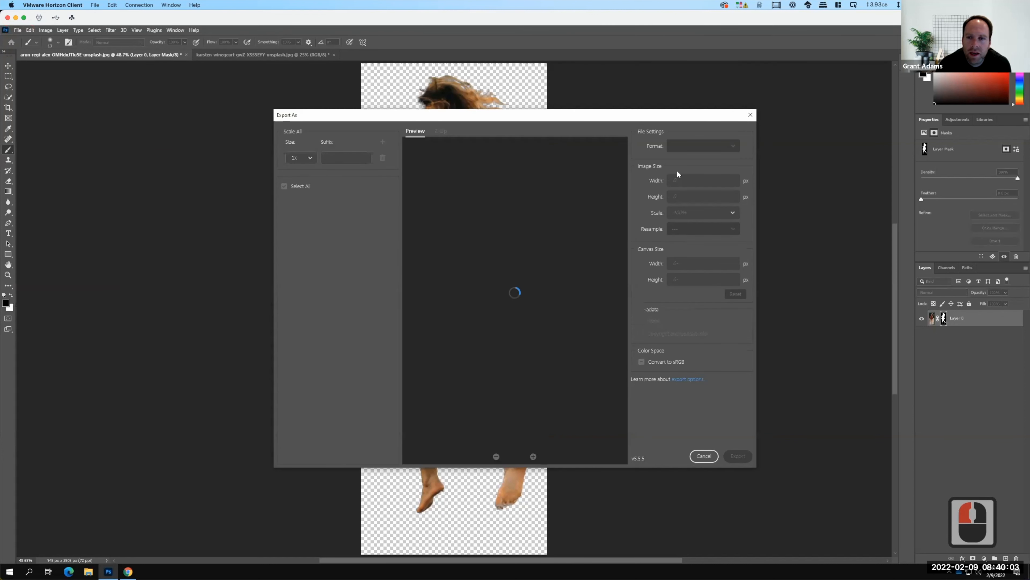
Preview the cut-out export in JPG format and switch the format back to PNG.
left_click(692, 147)
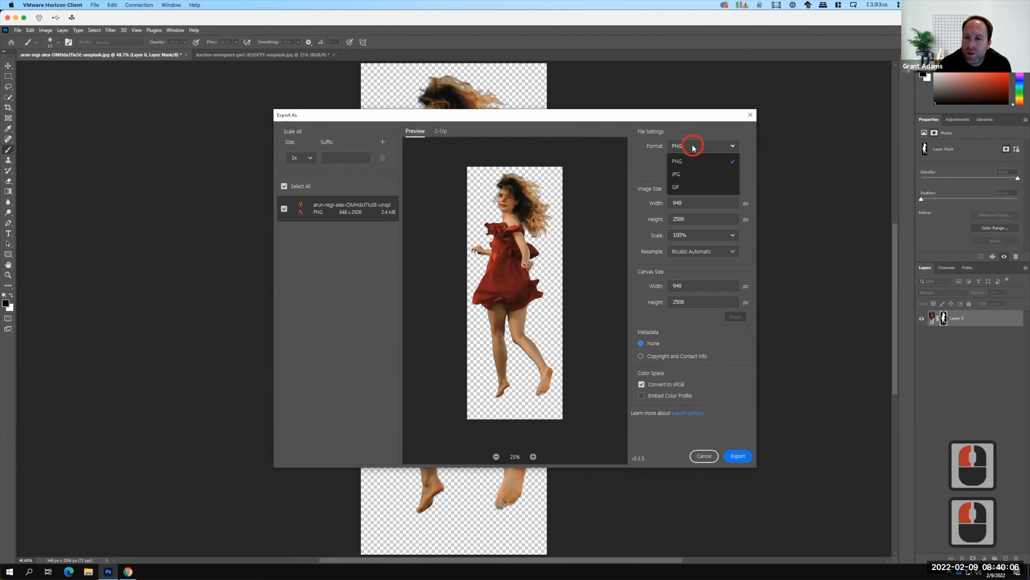
left_click(682, 175)
key("F15")
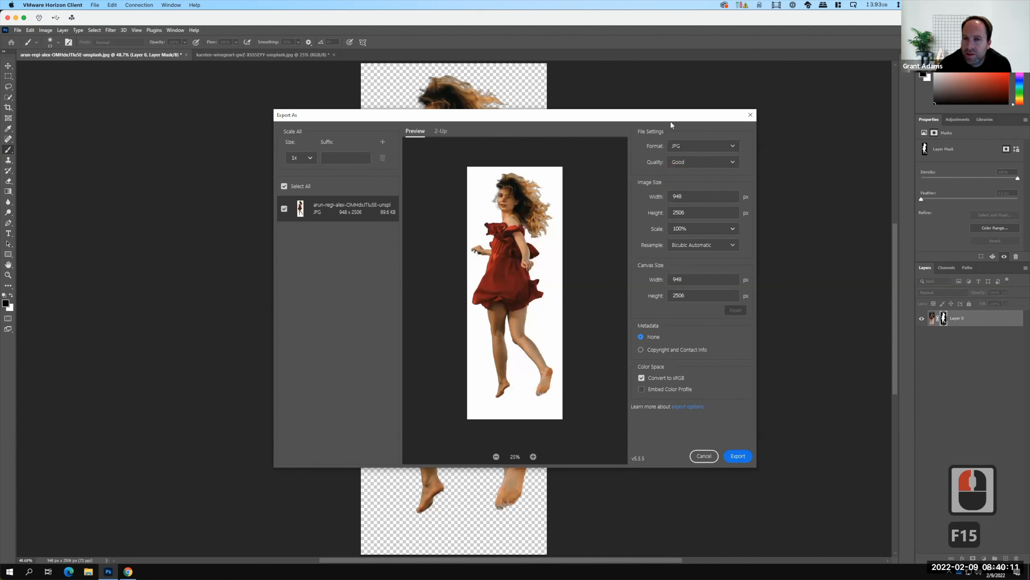
left_click(700, 149)
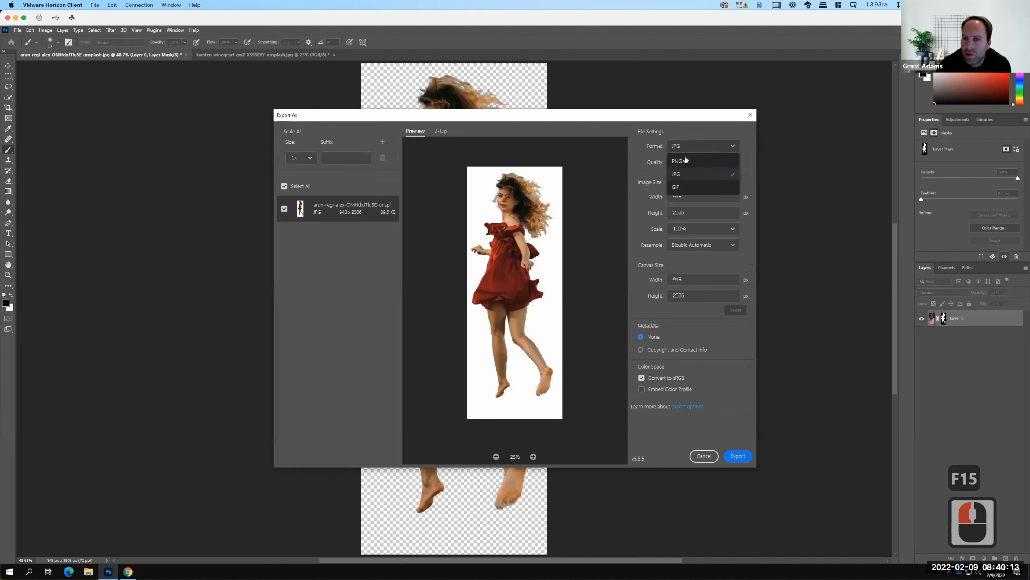
left_click(685, 162)
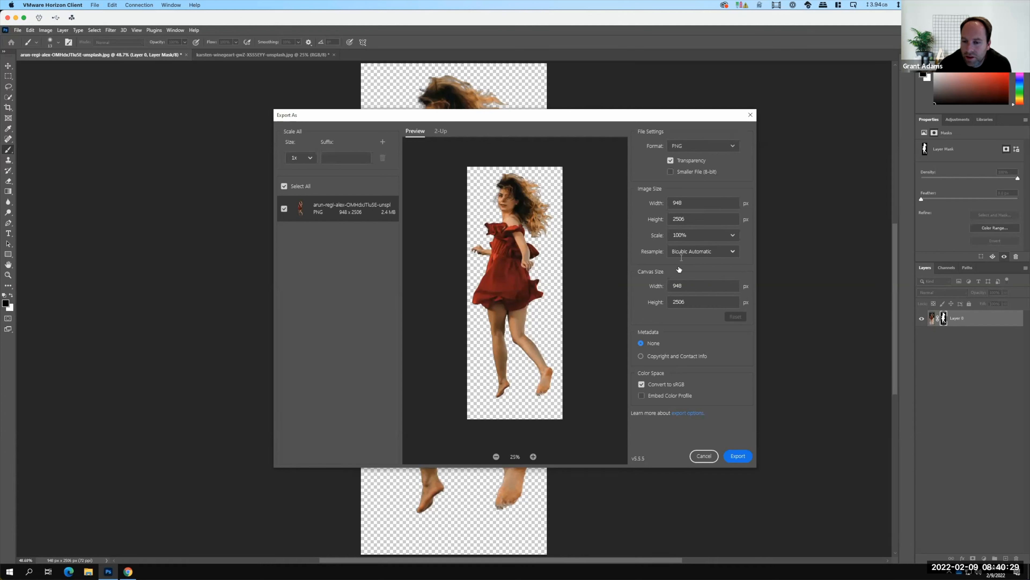
Proceed with the PNG export and browse the college OneDrive to Live Demonstrations > Live - A135 Exercises > Ex107.
left_click(739, 456)
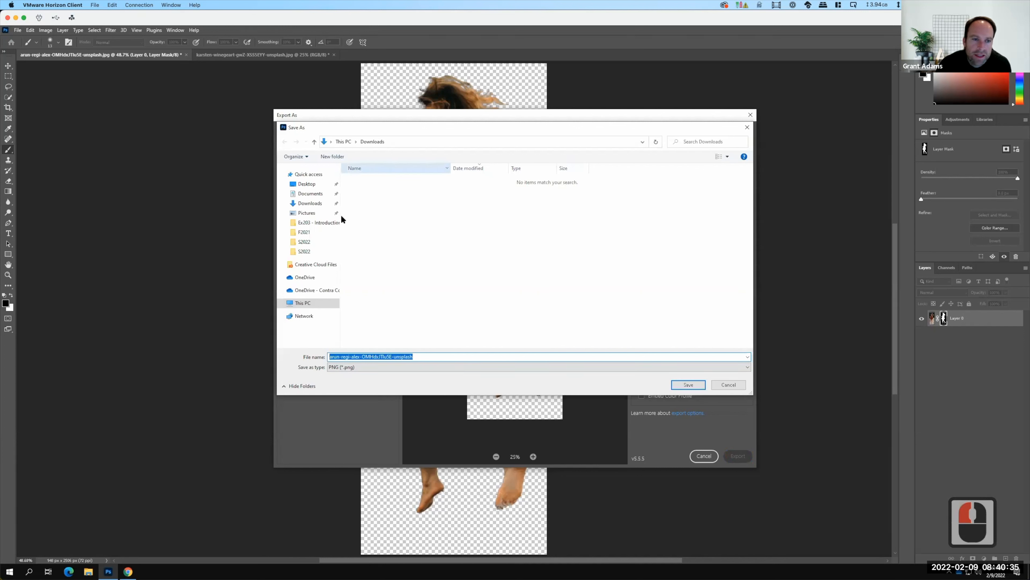
left_click(308, 291)
left_click(373, 198)
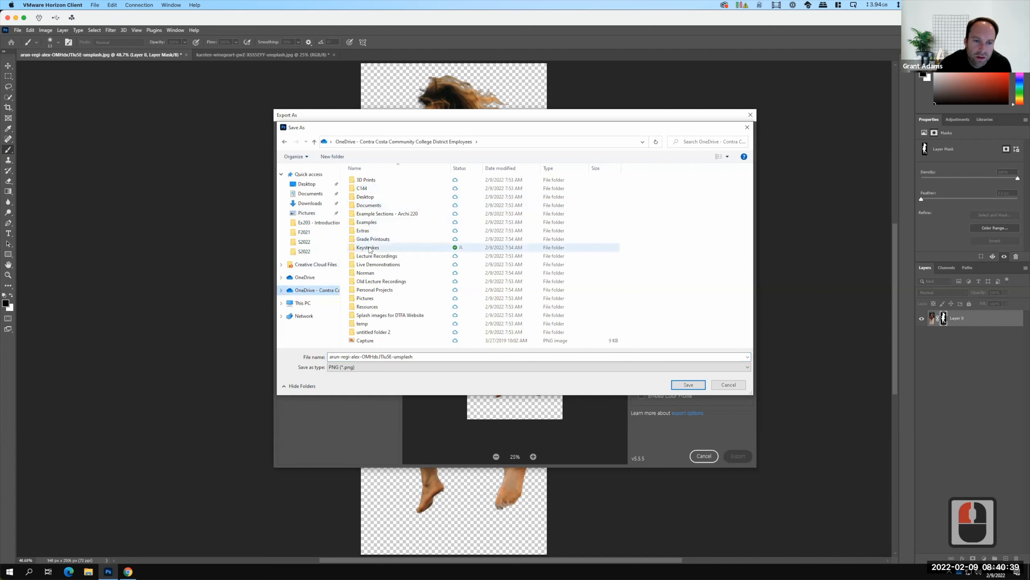
double_click(374, 265)
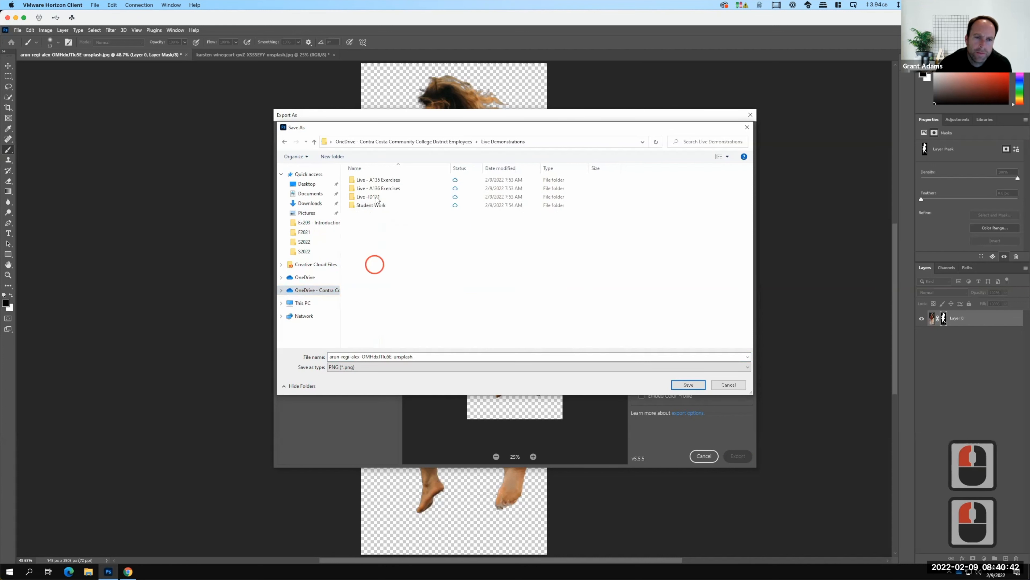
double_click(373, 180)
double_click(367, 221)
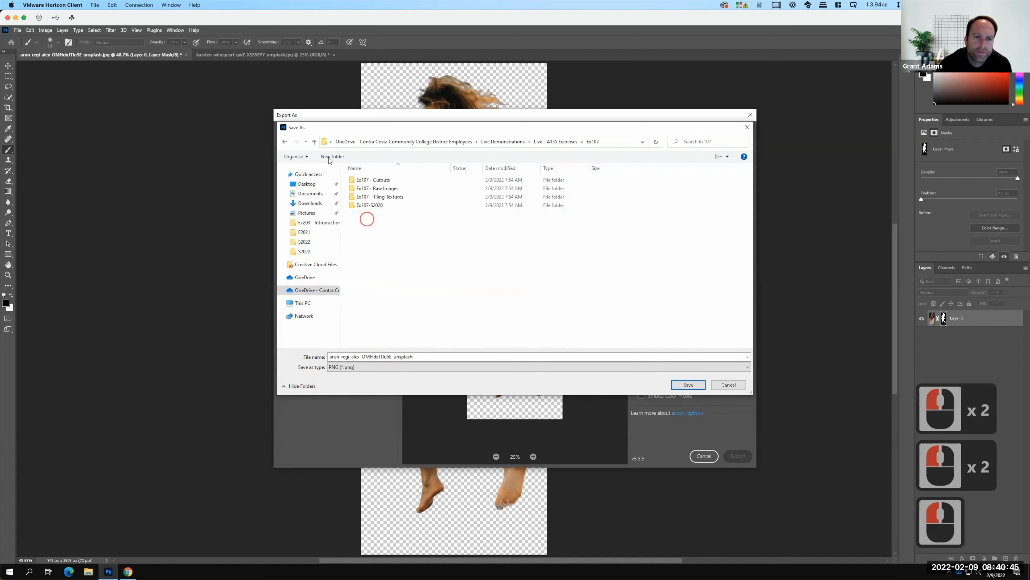
Create a new folder named S2022 inside the Ex107 folder.
left_click(330, 157)
type("S2022")
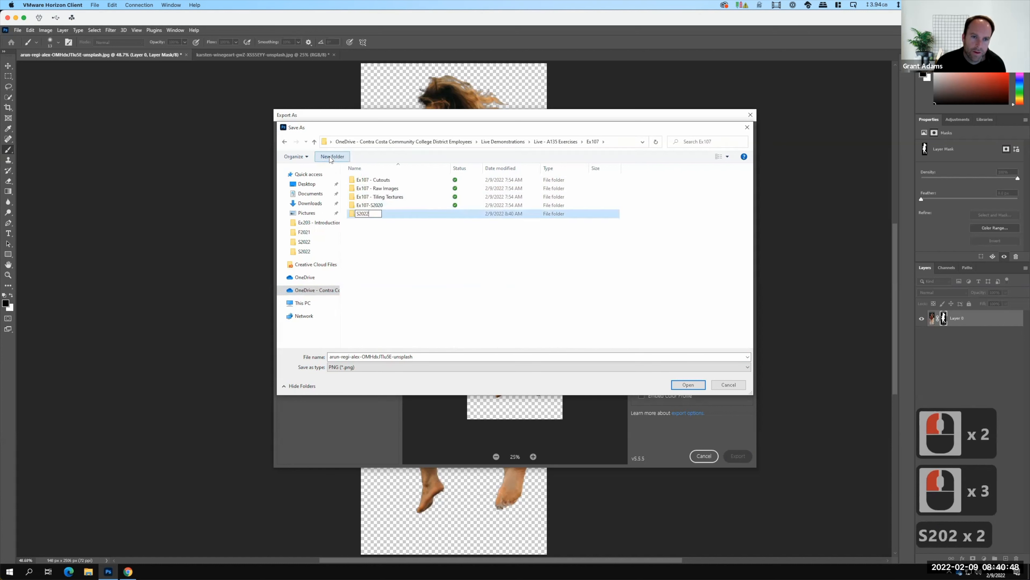
key("Return")
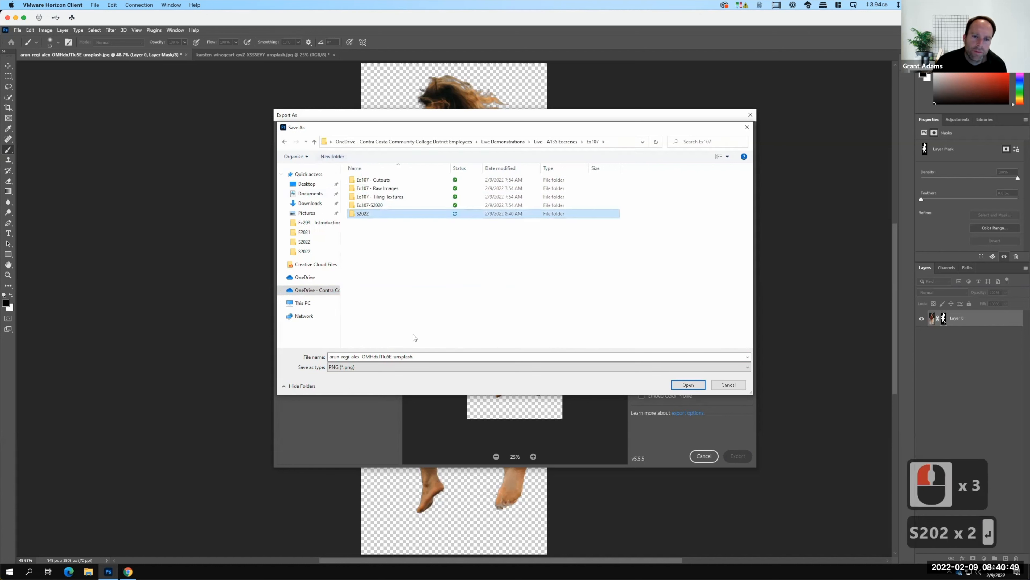
Name the exported PNG Woman_Running_Color and save it in the Ex107 folder.
left_click(418, 356)
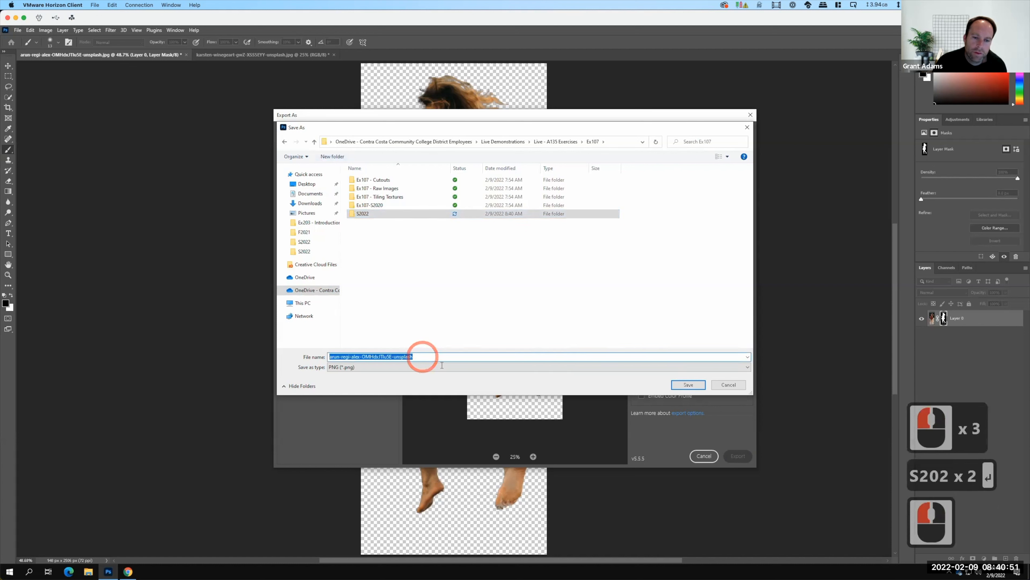
type("Woman")
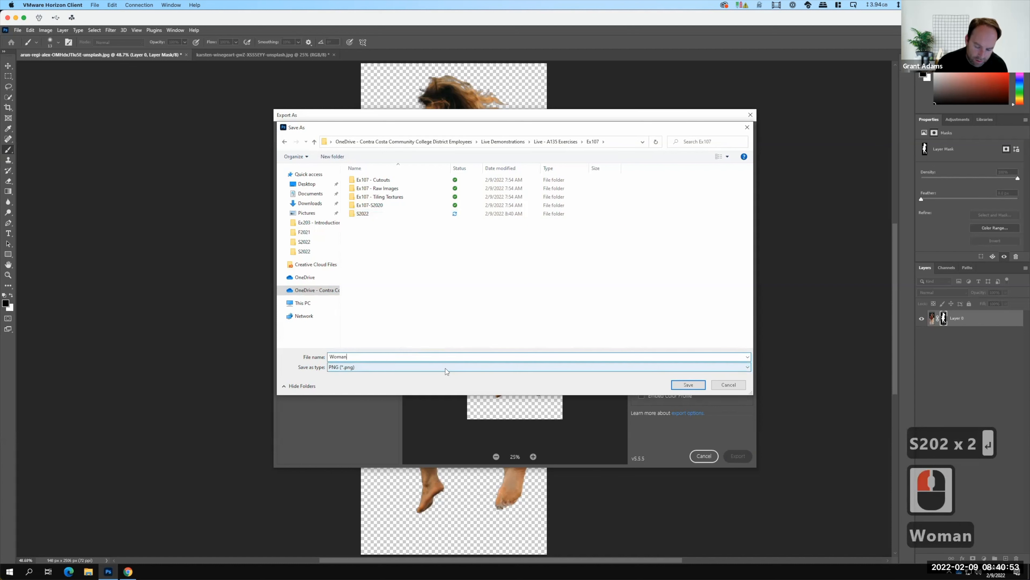
type("_Running")
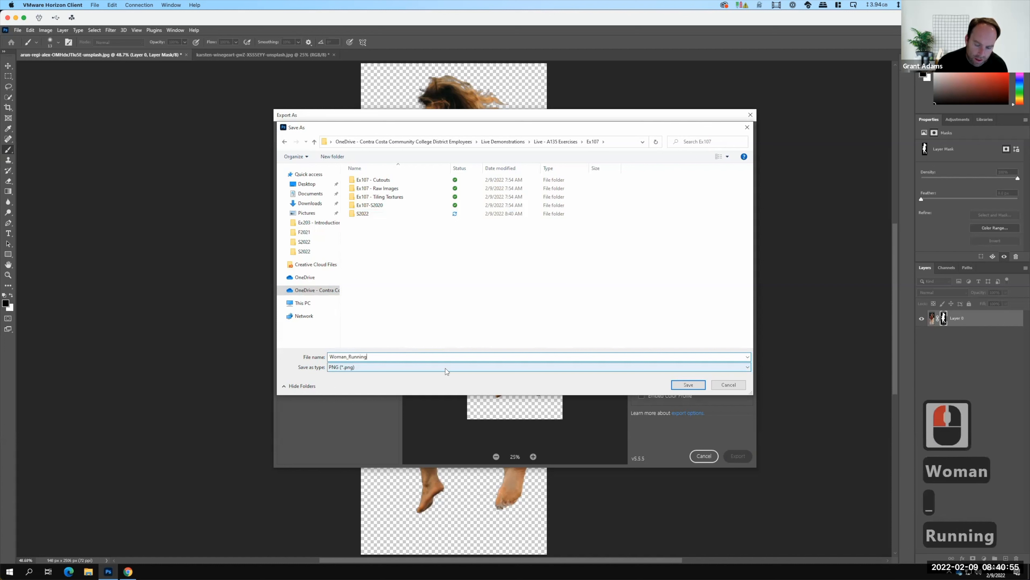
type("_Color")
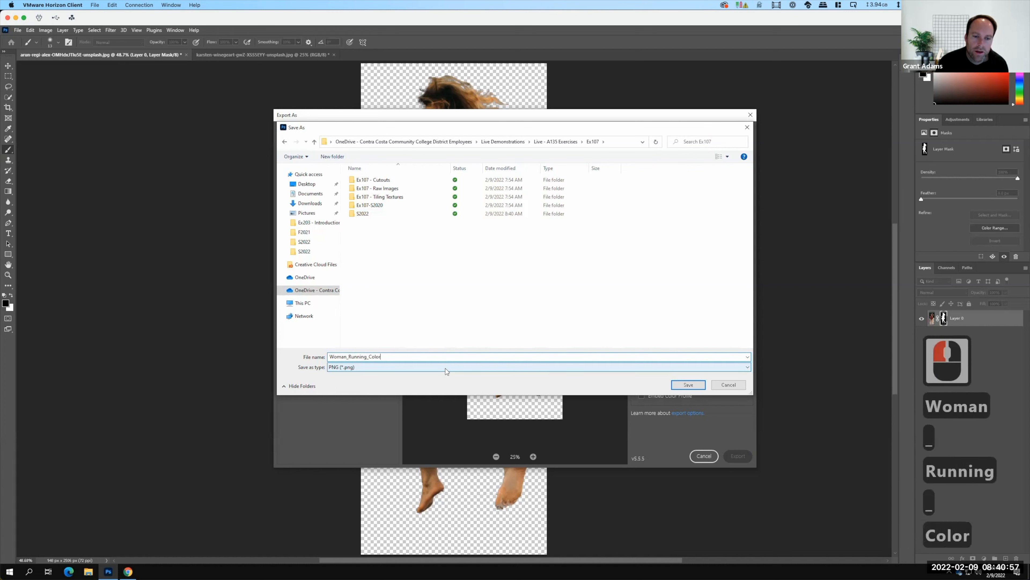
left_click(698, 386)
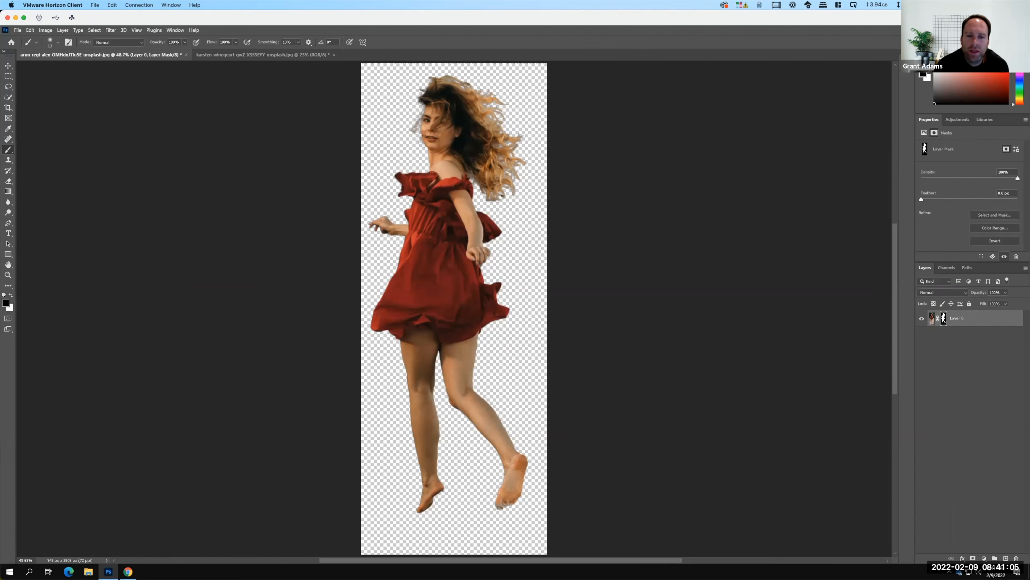
Add a Channel Mixer adjustment layer named "Black & White" above the masked photo layer.
key("F15")
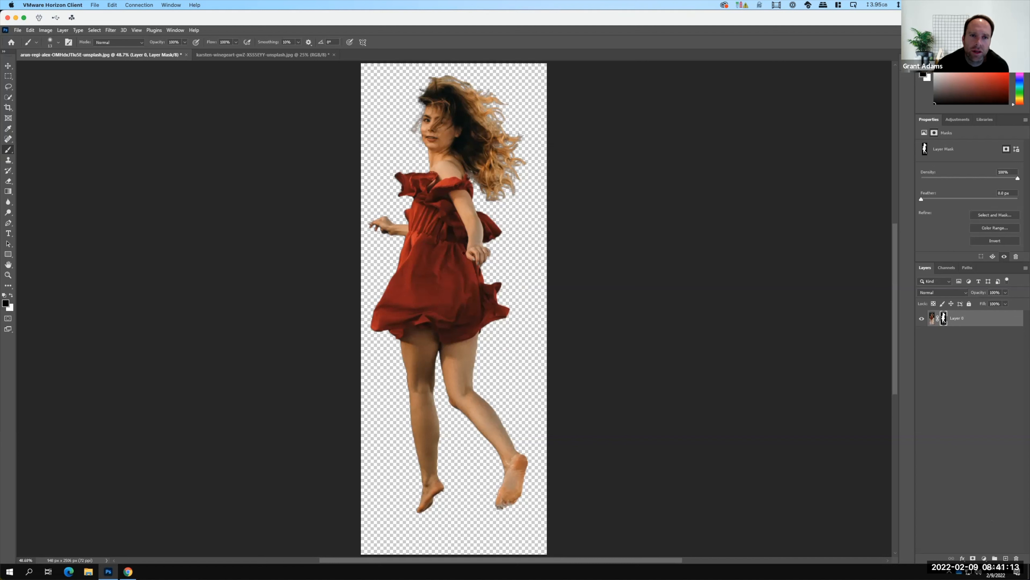
left_click(66, 32)
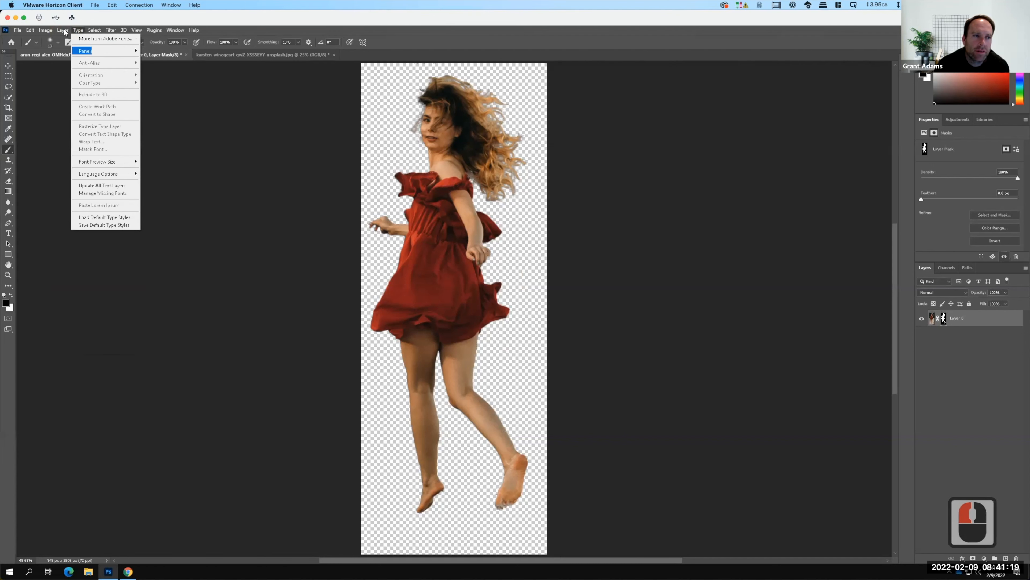
mouse_move(64, 31)
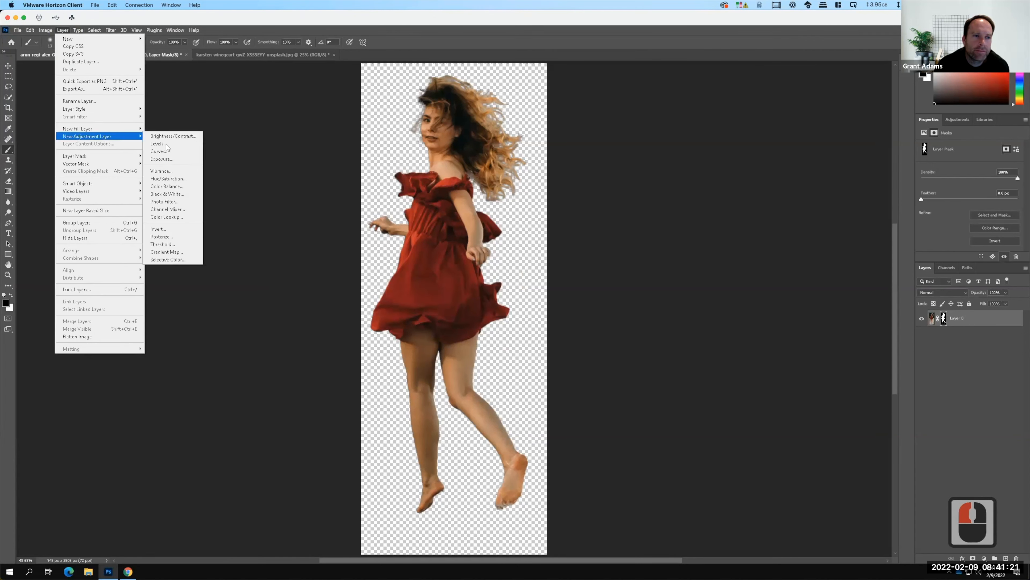
mouse_move(127, 139)
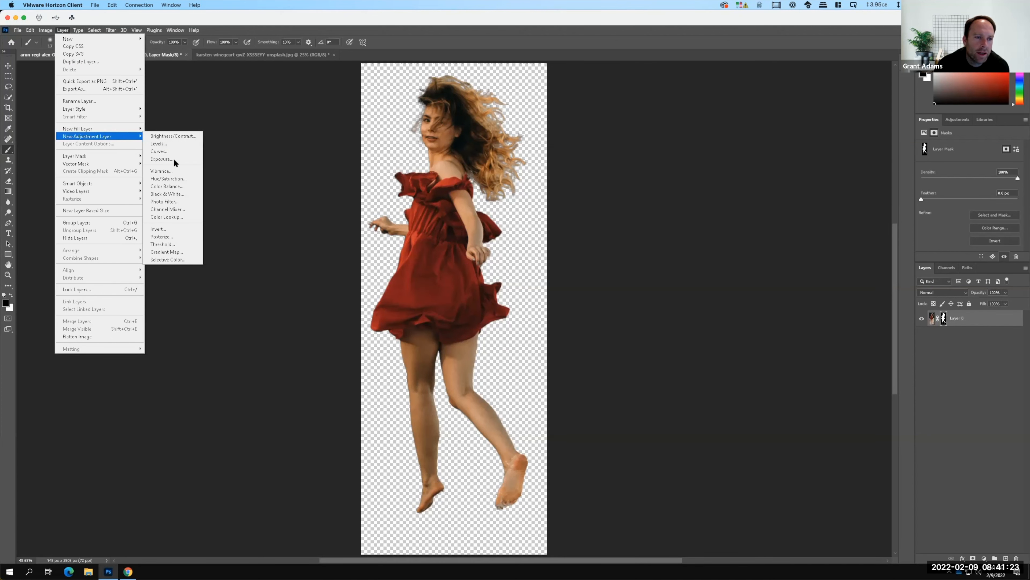
left_click(174, 210)
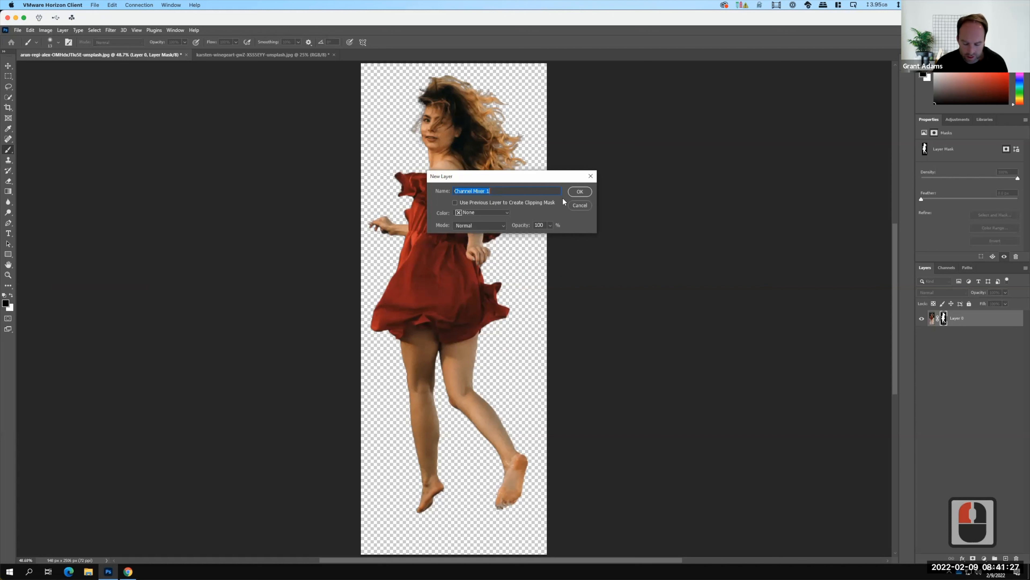
type("Bl")
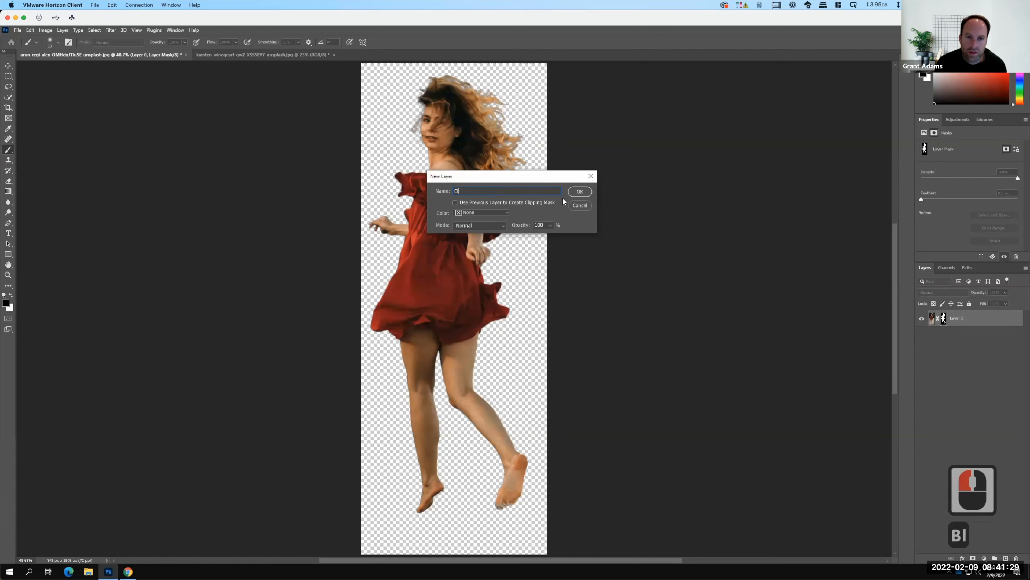
type("ack")
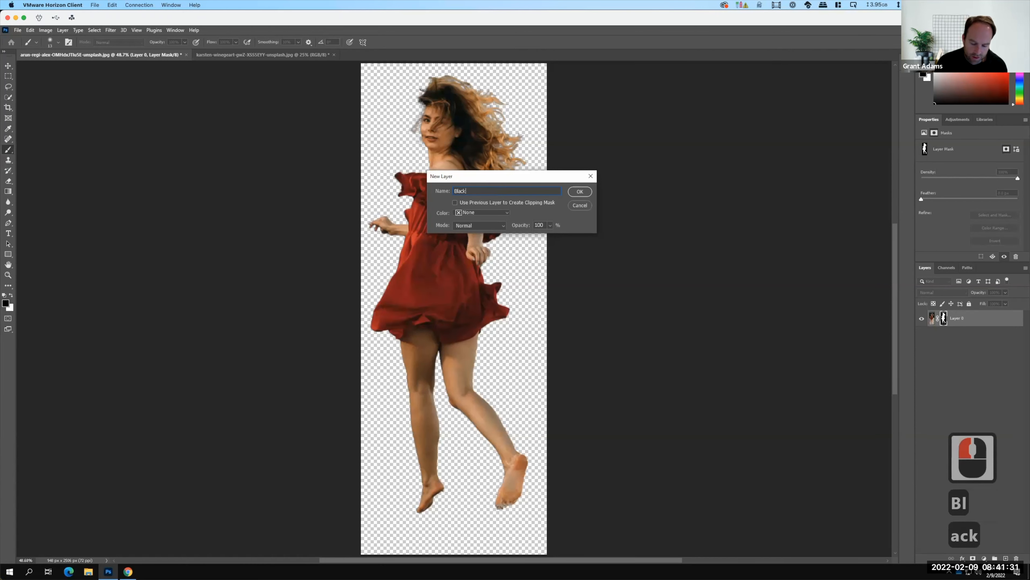
type(" & White")
key("Return")
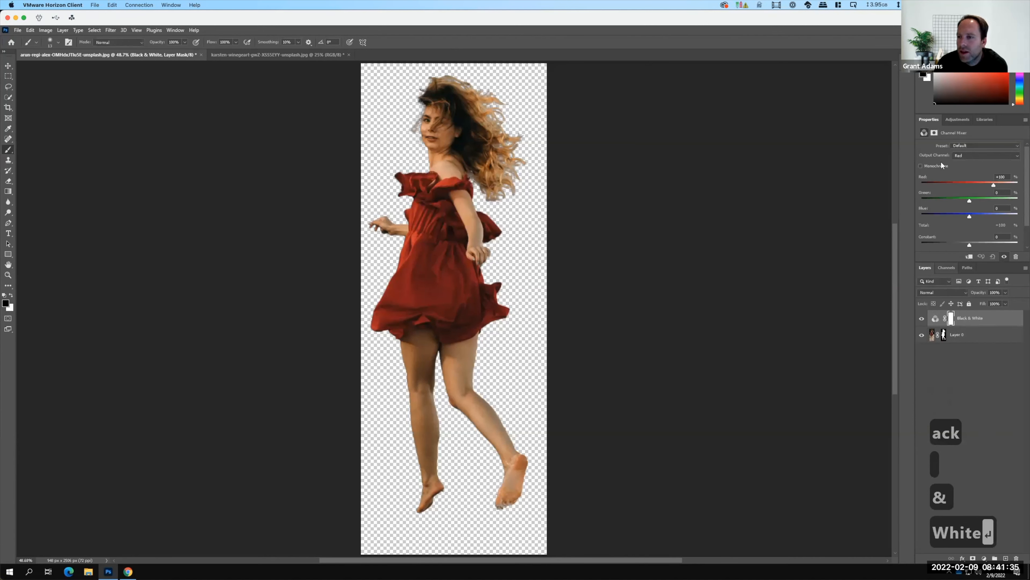
Make the Channel Mixer monochrome and apply the Black & White with Red Filter (RGB) preset.
left_click(921, 165)
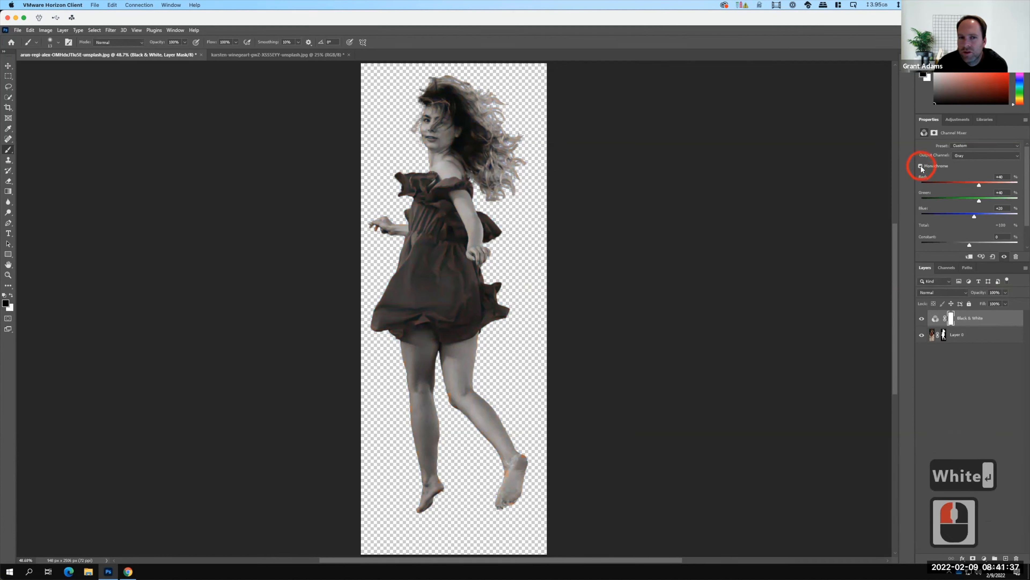
double_click(974, 143)
left_click(975, 146)
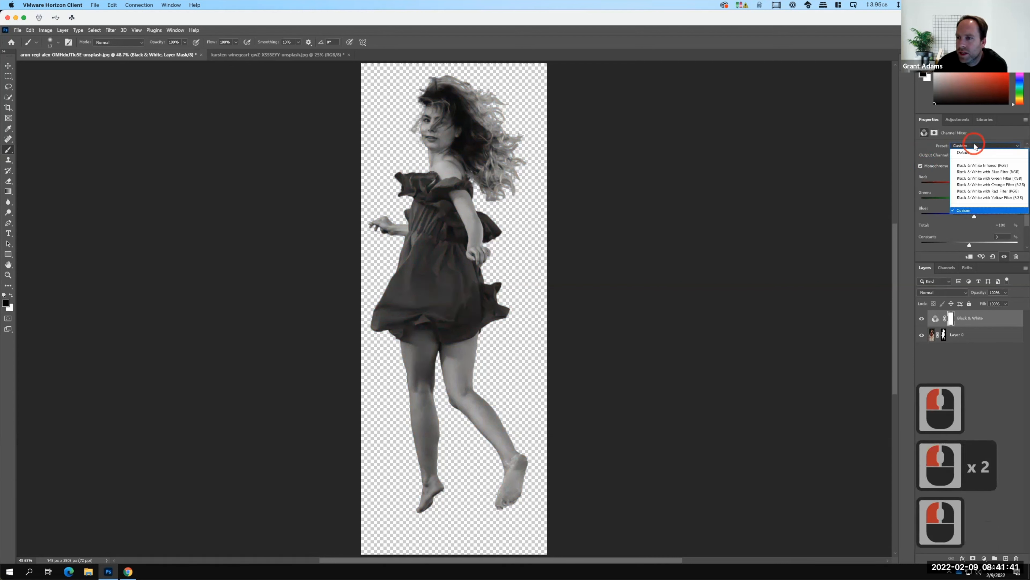
left_click(973, 191)
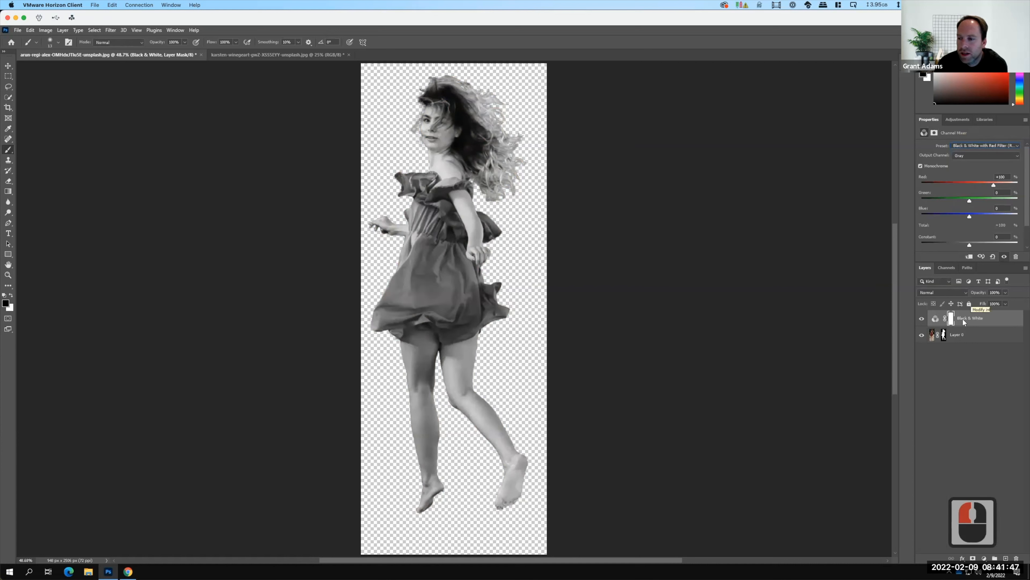
Start exporting the black-and-white cut-out with Export As in PNG format with transparency.
left_click(18, 31)
mouse_move(30, 156)
left_click(170, 163)
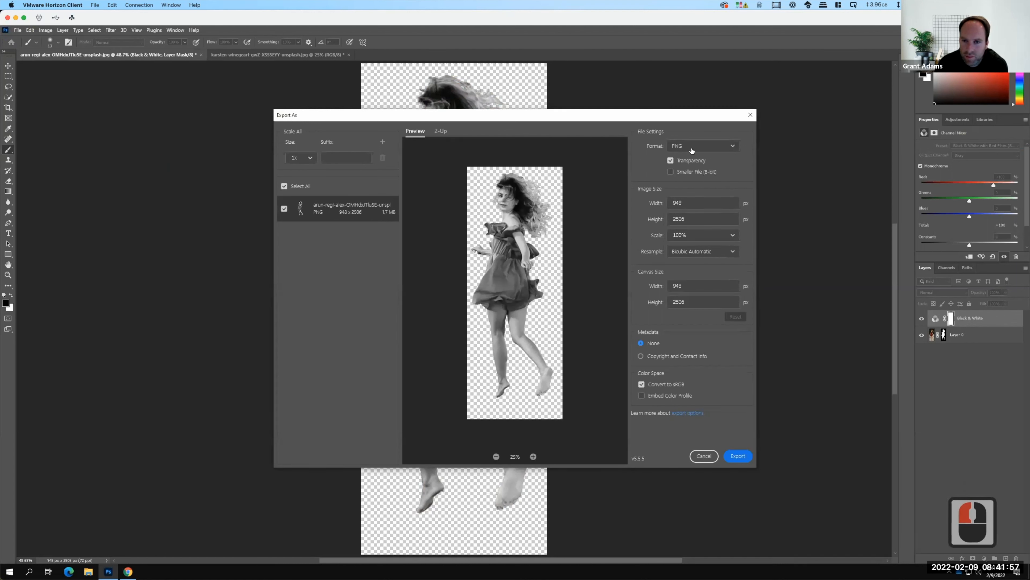
left_click(741, 456)
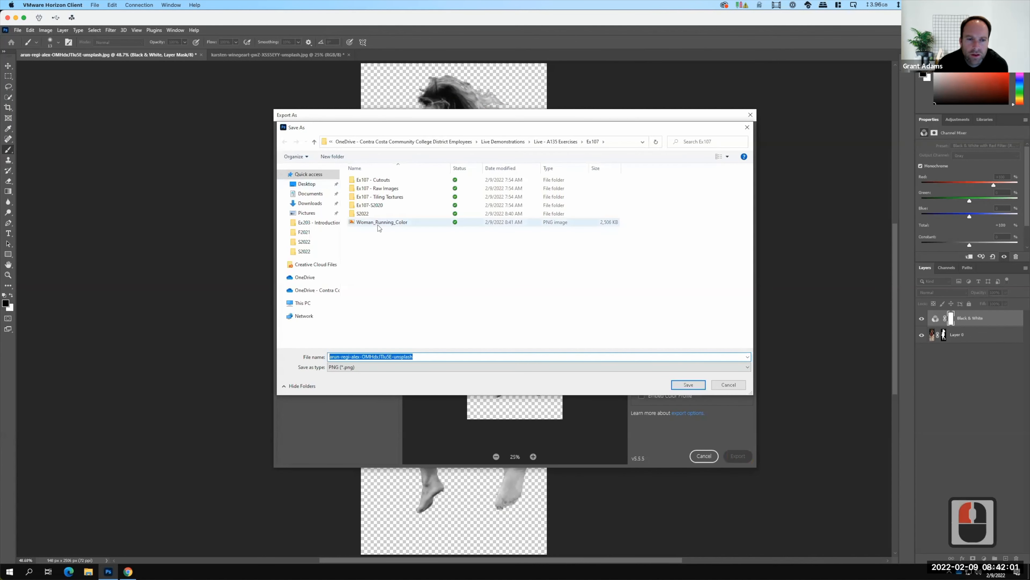
Base the file name on the existing colour export, change it to Woman_Running_Blackandwhite, and save the PNG in Ex107.
left_click(380, 222)
double_click(371, 357)
double_click(370, 357)
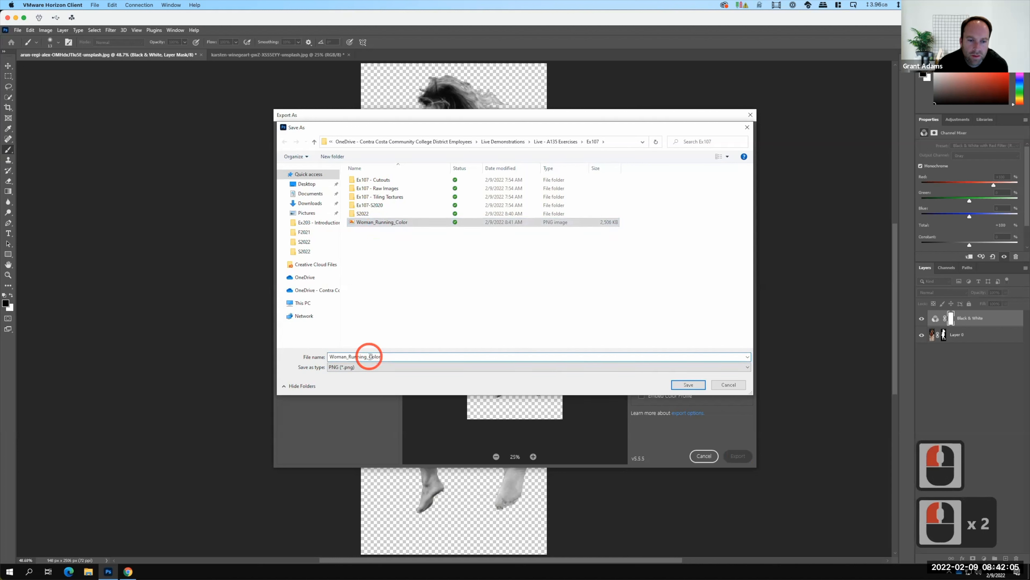
type("B")
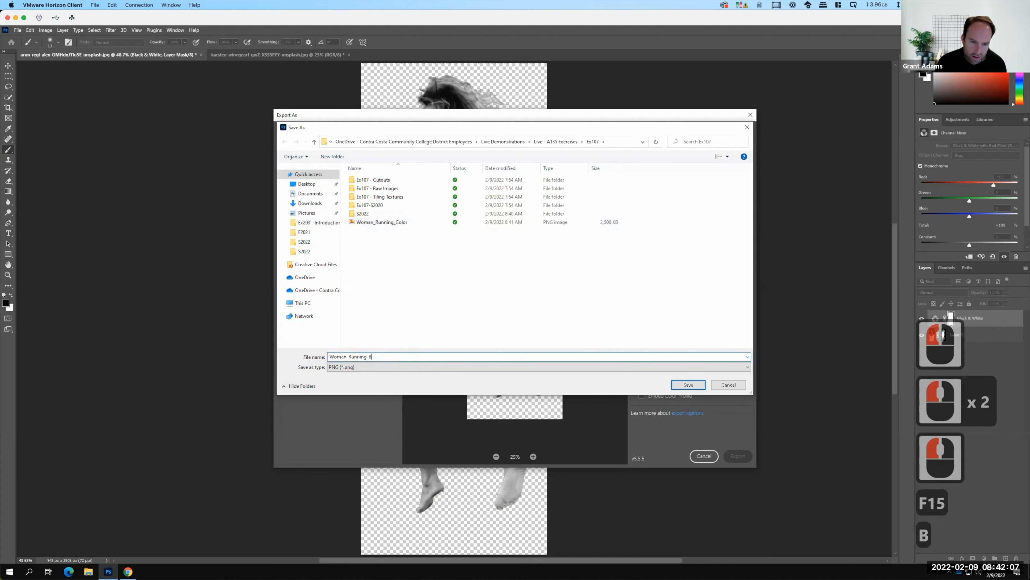
type("lackandw")
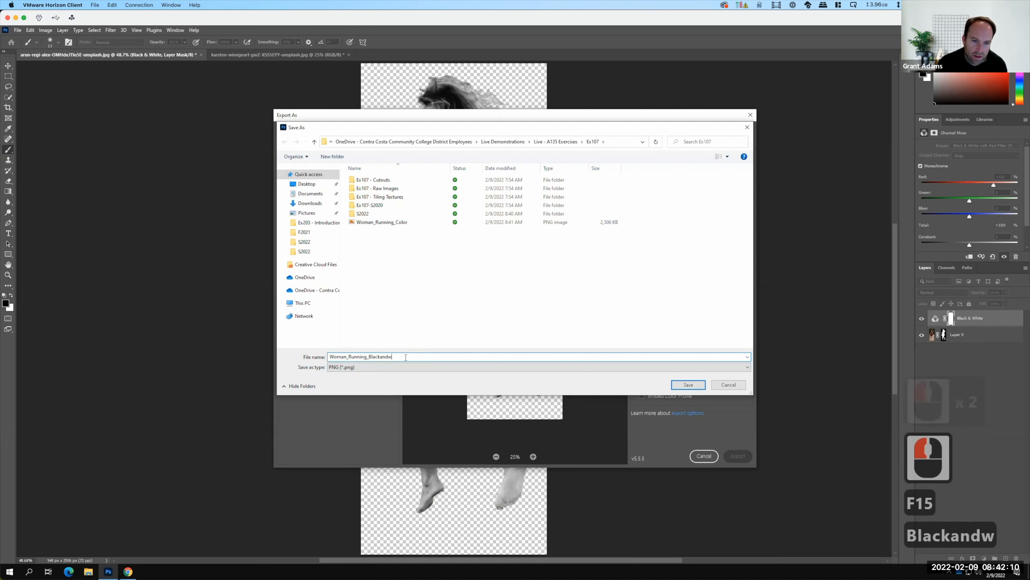
key("BackSpace")
type("white")
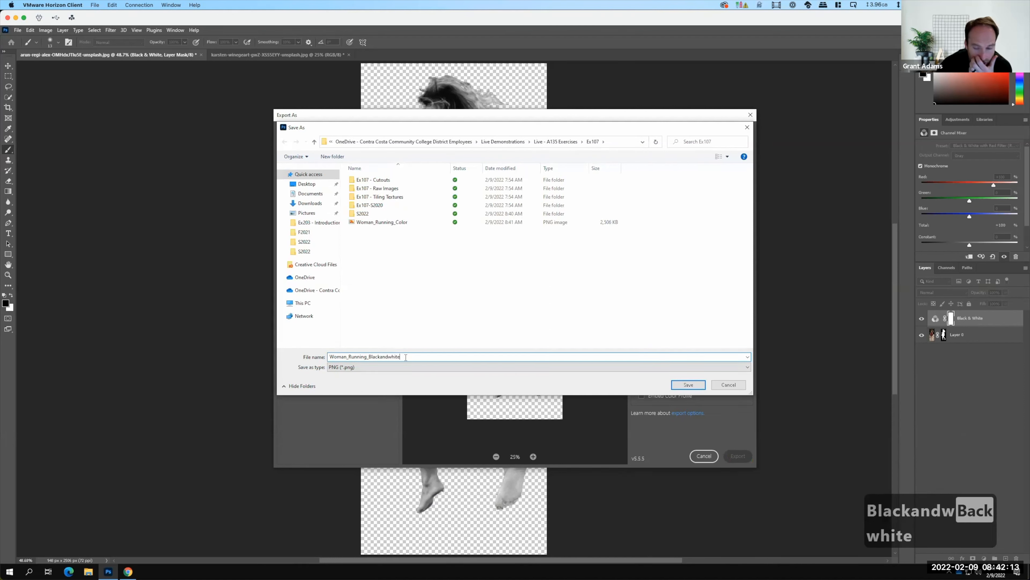
left_click(685, 386)
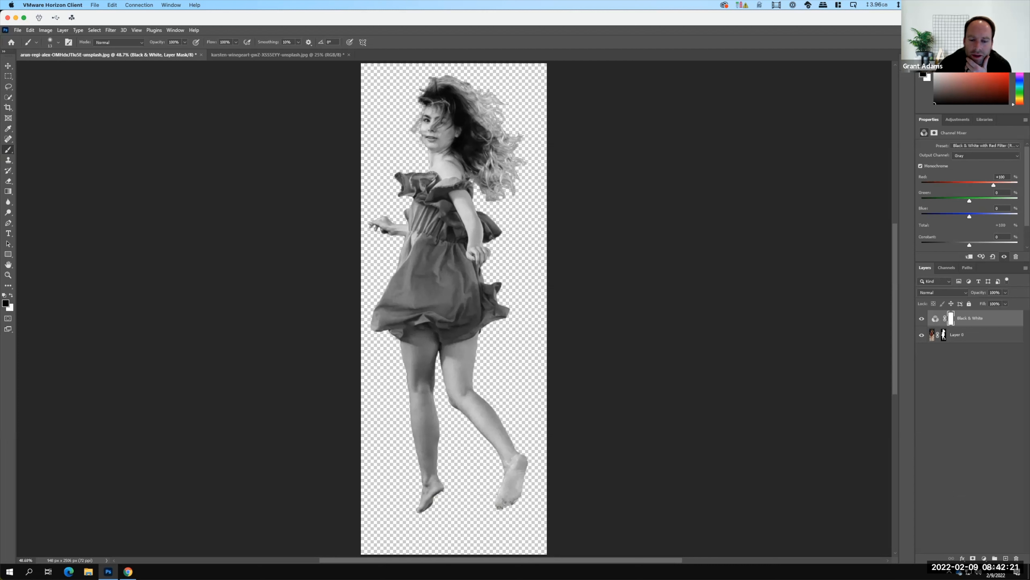
Add a new empty layer directly above Layer 0 and hide the Black & White adjustment layer.
left_click(944, 334)
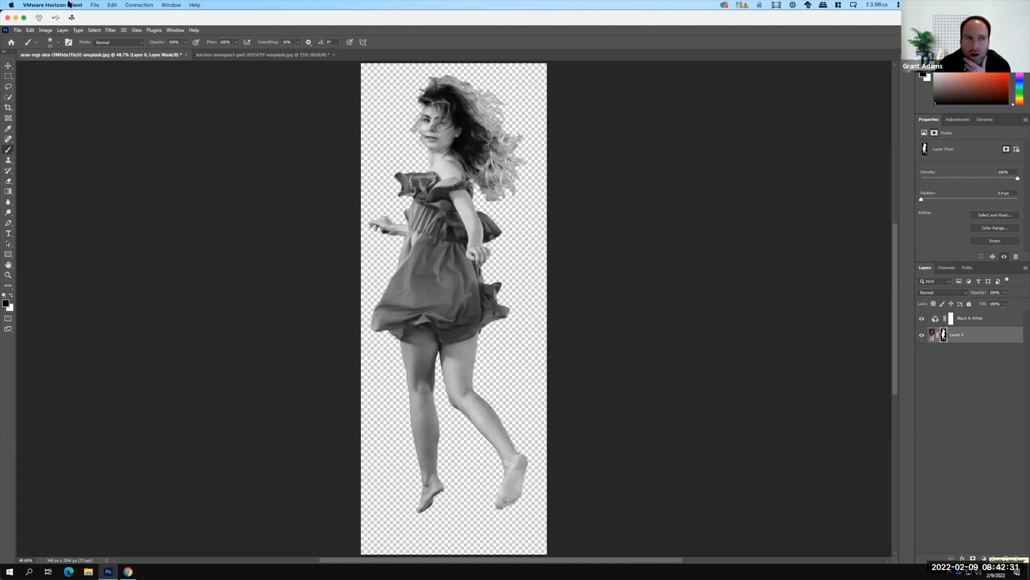
left_click(62, 30)
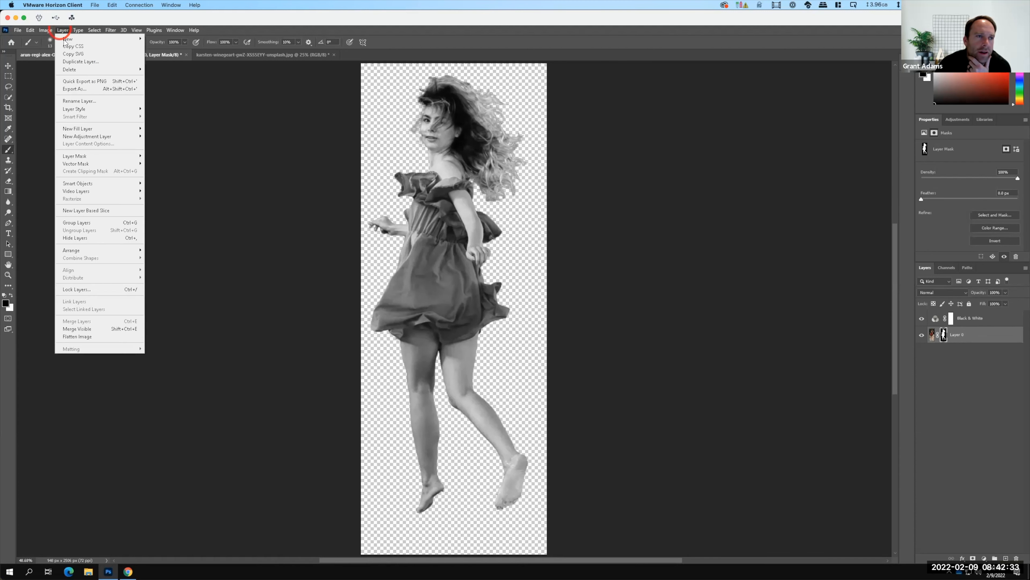
mouse_move(115, 39)
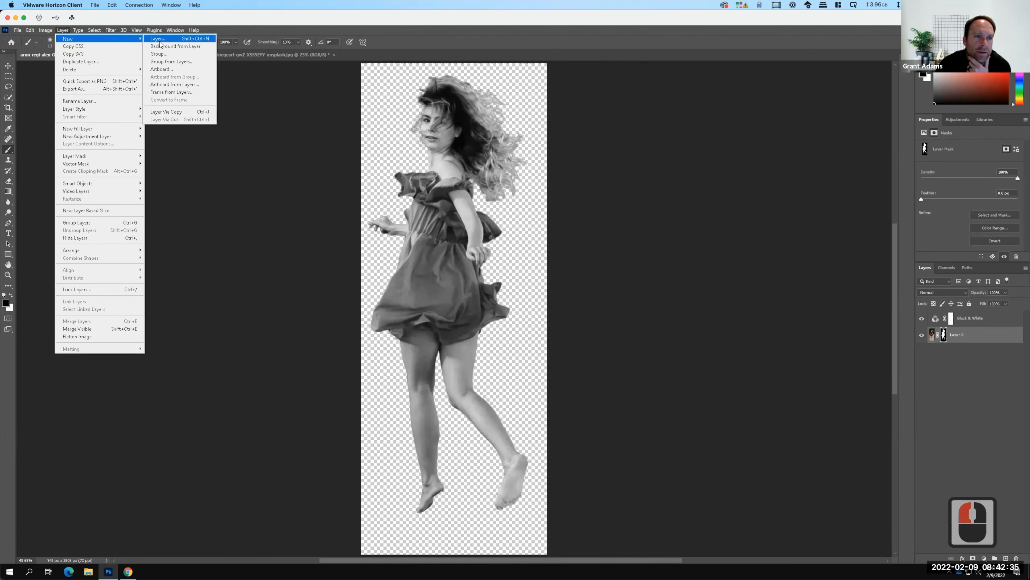
left_click(160, 41)
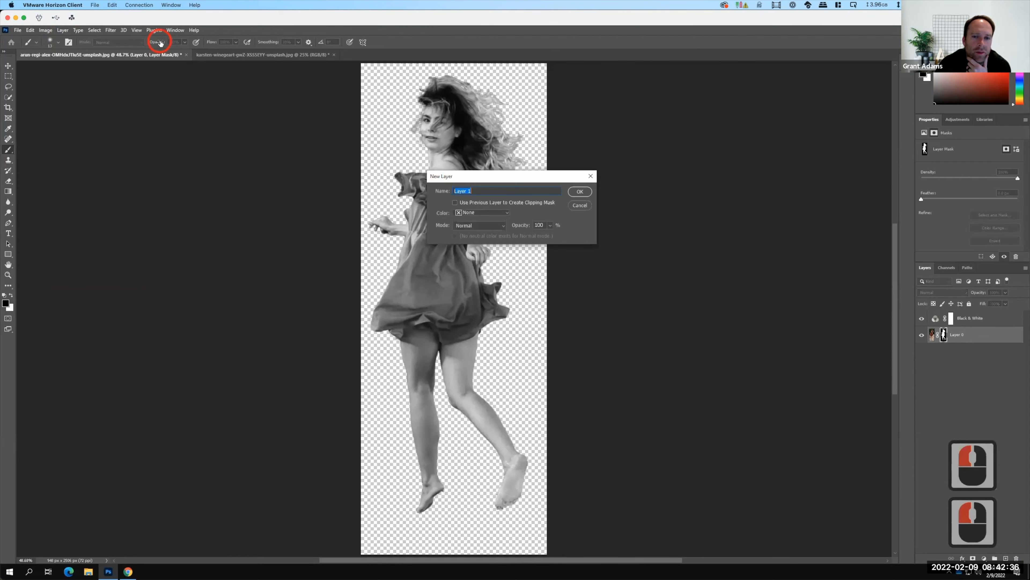
left_click(579, 193)
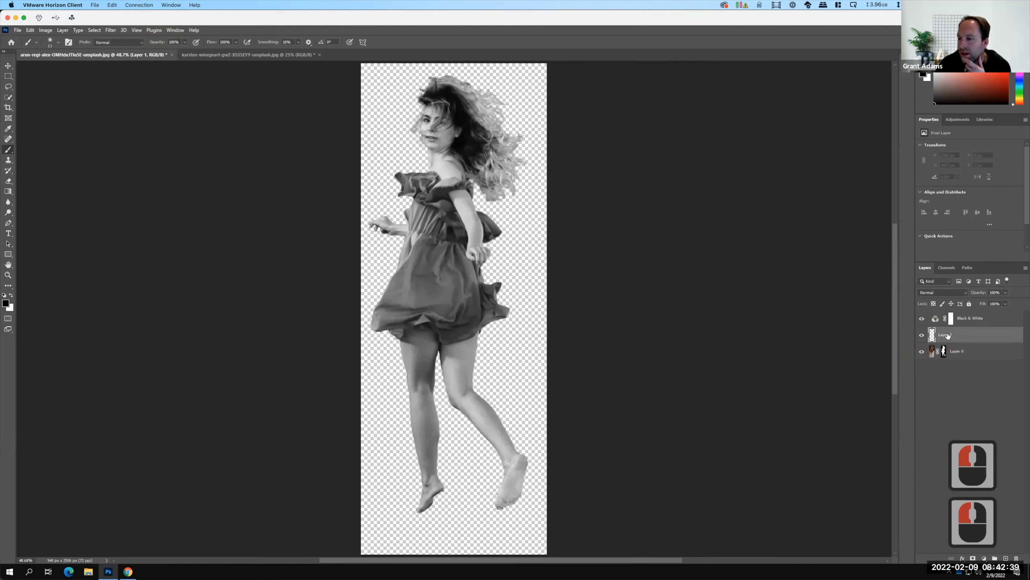
left_click(922, 318)
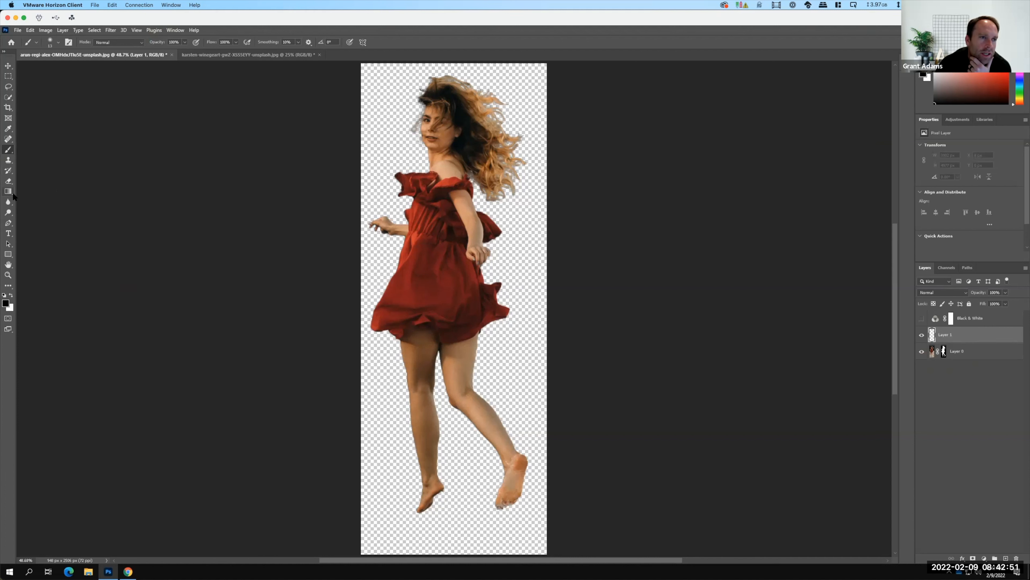
Set the foreground colour to a dark gray with CMYK values C 0, M 0, Y 0 and K 75.
left_click(10, 149)
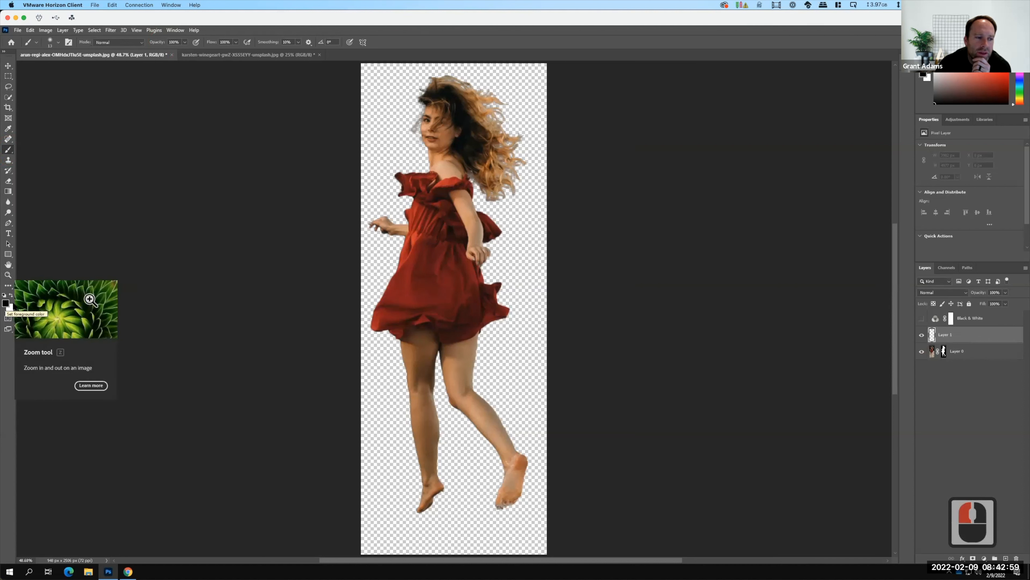
double_click(5, 303)
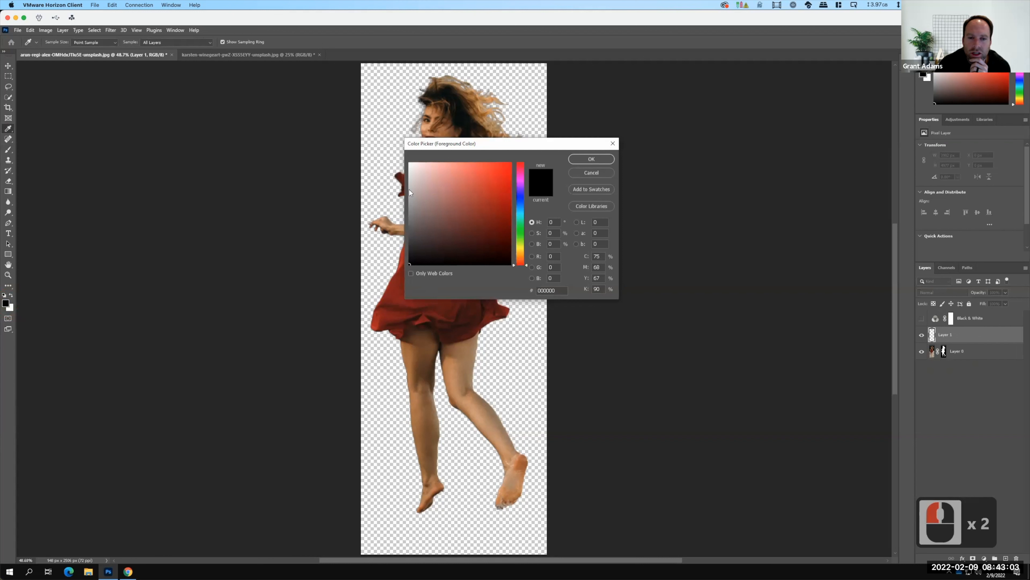
key("F15")
left_click(408, 236)
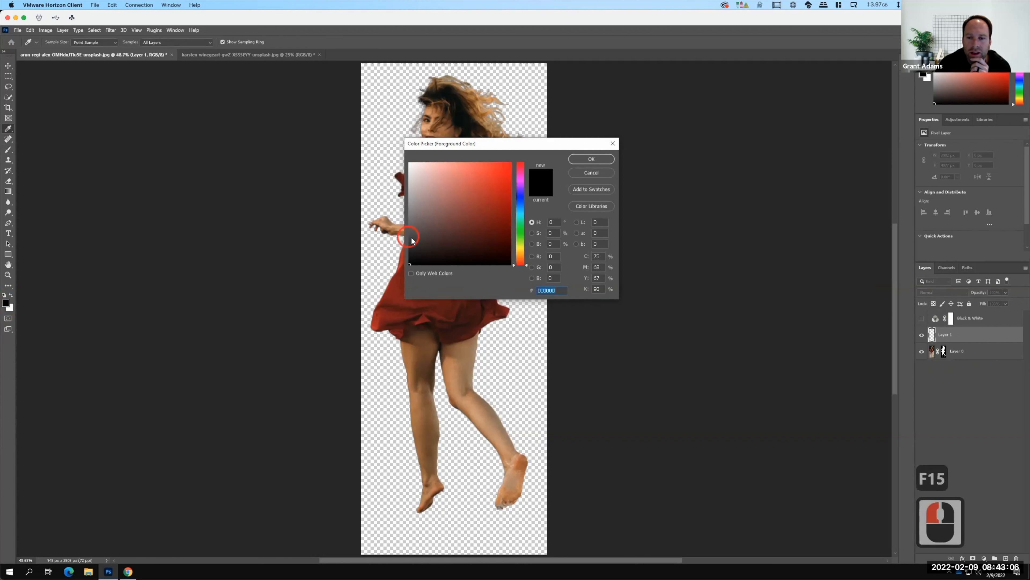
left_click(603, 255)
left_click(595, 256)
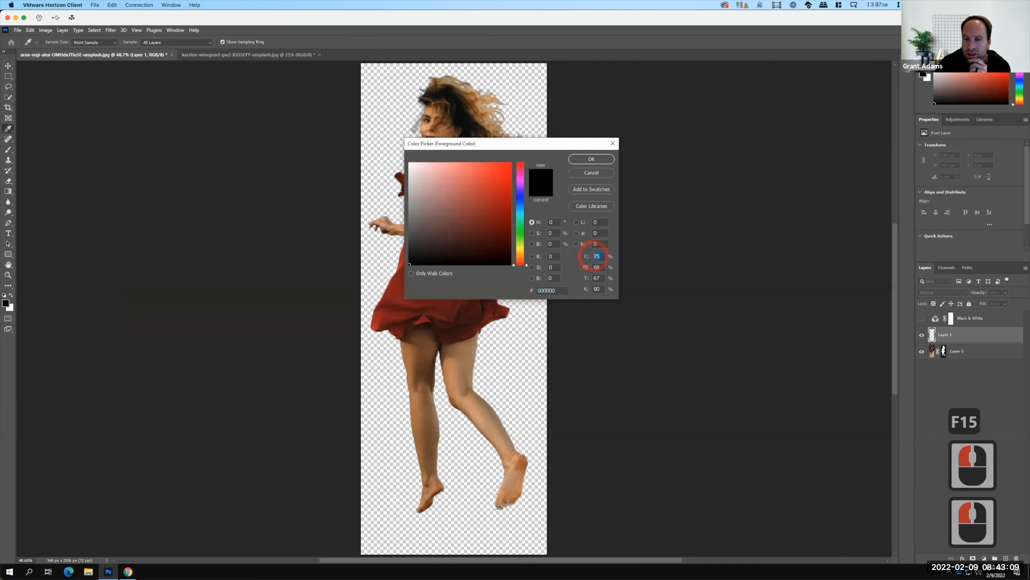
type("0")
key("Tab")
type("0")
key("Tab")
type("0")
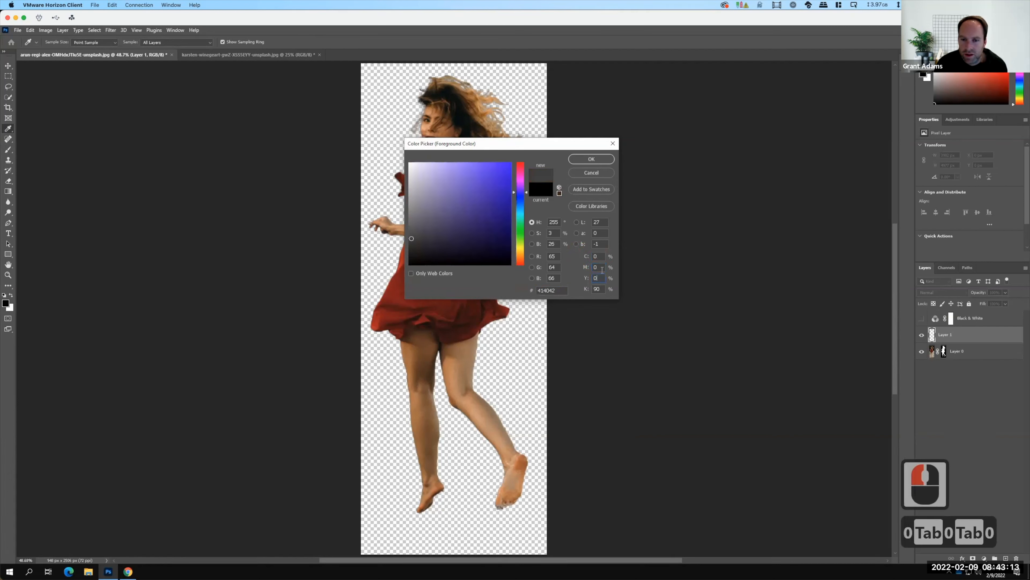
key("Tab")
key("Tab")
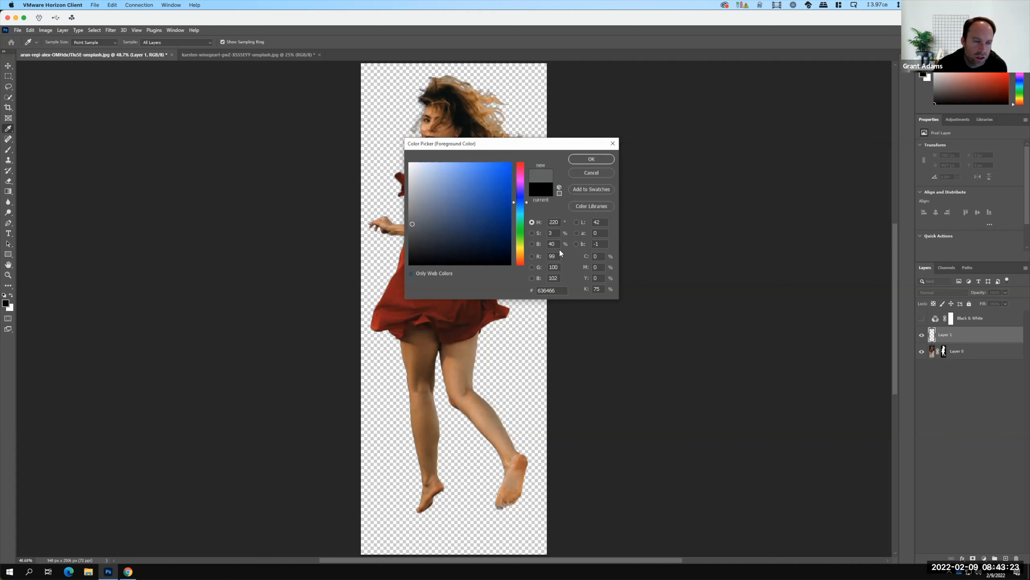
left_click(589, 158)
Enlarge the soft brush to about 417 px and paint the entire canvas gray on Layer 1.
key("b")
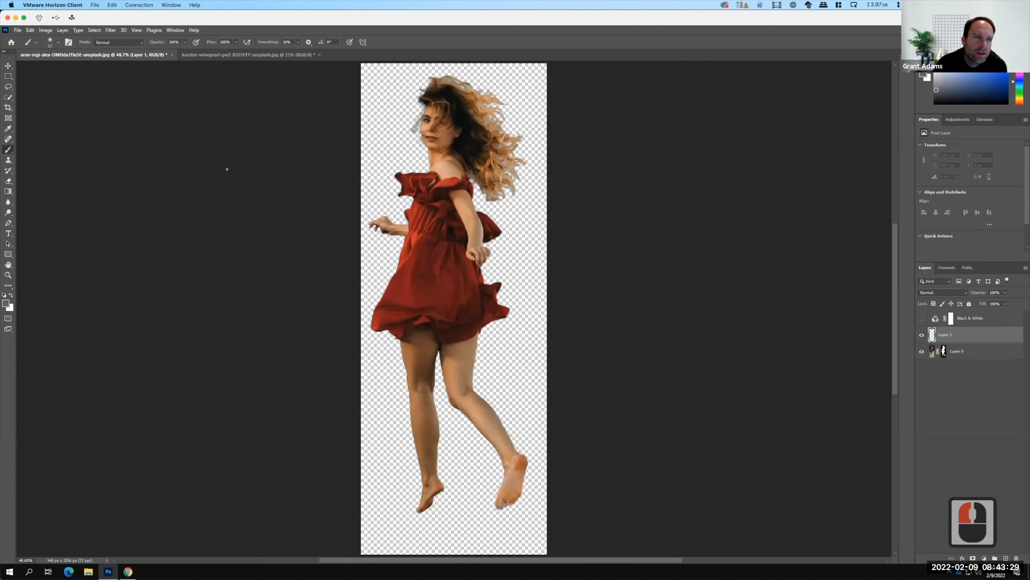
left_click(57, 42)
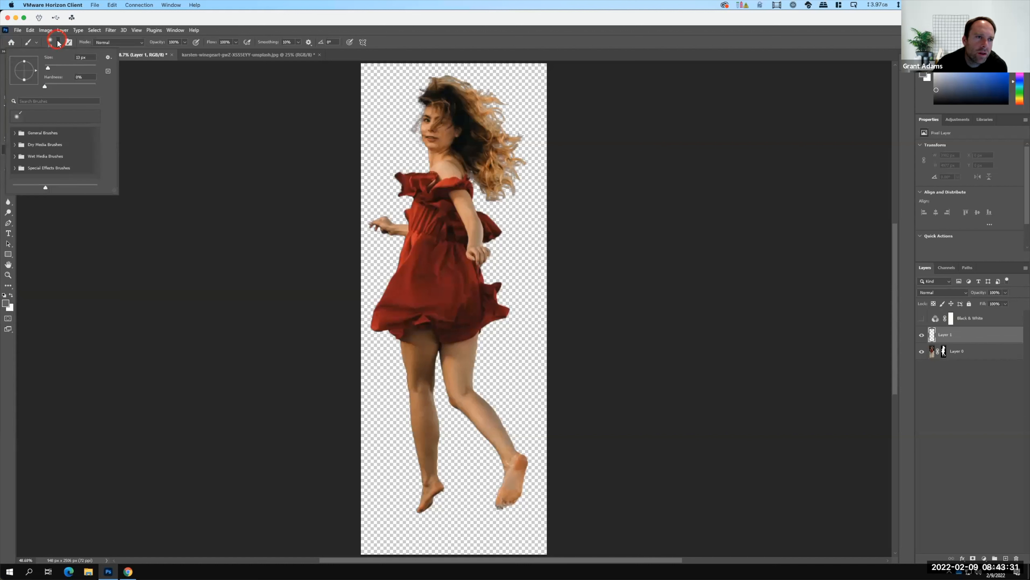
left_click_drag(77, 72, 88, 73)
left_click(90, 73)
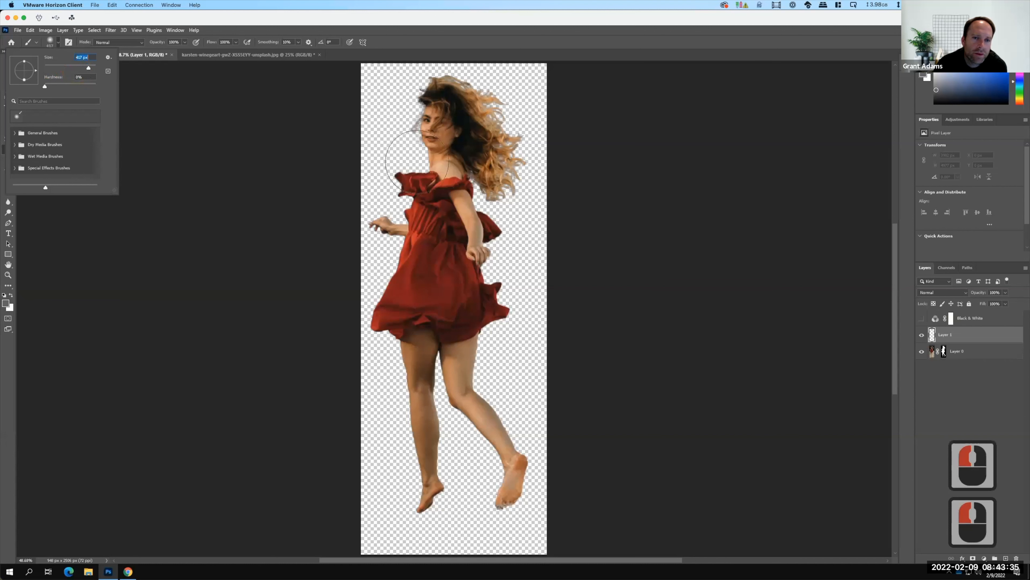
mouse_move(385, 155)
left_mouse_down()
mouse_move(412, 105)
mouse_move(396, 82)
mouse_move(367, 86)
mouse_move(366, 138)
mouse_move(399, 314)
mouse_move(381, 65)
mouse_move(429, 74)
mouse_move(423, 221)
mouse_move(431, 292)
mouse_move(455, 353)
mouse_move(435, 45)
mouse_move(463, 52)
mouse_move(446, 235)
mouse_move(453, 289)
mouse_move(484, 351)
mouse_move(466, 134)
mouse_move(475, 78)
mouse_move(493, 64)
mouse_move(504, 99)
mouse_move(490, 343)
mouse_move(498, 395)
mouse_move(529, 442)
mouse_move(539, 388)
mouse_move(524, 43)
mouse_move(534, 41)
mouse_move(518, 311)
mouse_move(533, 416)
mouse_move(548, 418)
mouse_move(532, 43)
left_mouse_up()
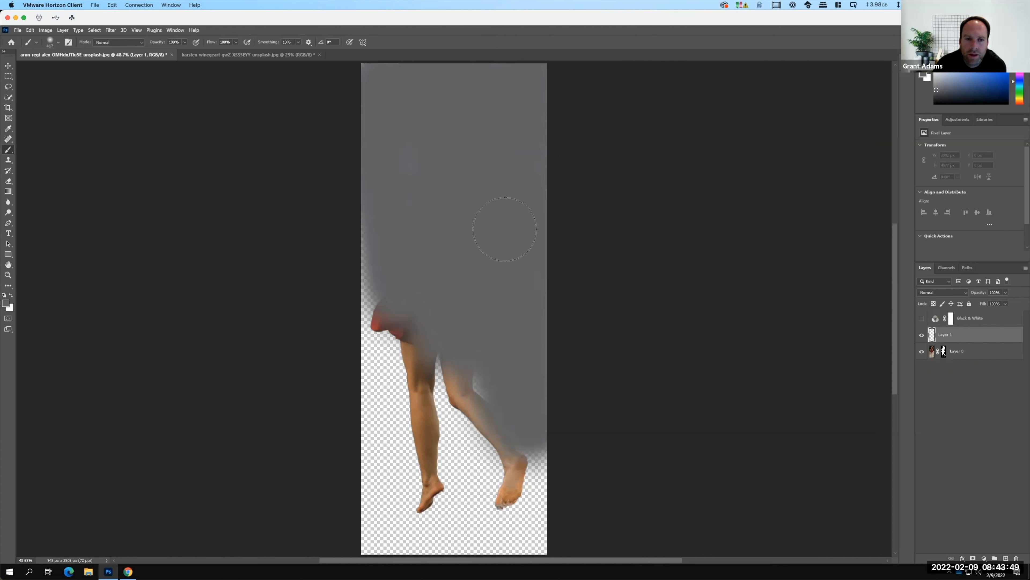
mouse_move(363, 212)
left_mouse_down()
mouse_move(377, 571)
mouse_move(361, 497)
mouse_move(370, 288)
mouse_move(393, 245)
mouse_move(411, 330)
mouse_move(408, 466)
mouse_move(420, 568)
mouse_move(418, 374)
mouse_move(431, 302)
mouse_move(406, 379)
mouse_move(461, 578)
mouse_move(470, 574)
mouse_move(437, 298)
mouse_move(468, 383)
mouse_move(497, 578)
mouse_move(458, 377)
mouse_move(477, 329)
mouse_move(507, 404)
mouse_move(520, 579)
mouse_move(532, 346)
mouse_move(548, 566)
mouse_move(547, 450)
left_mouse_up()
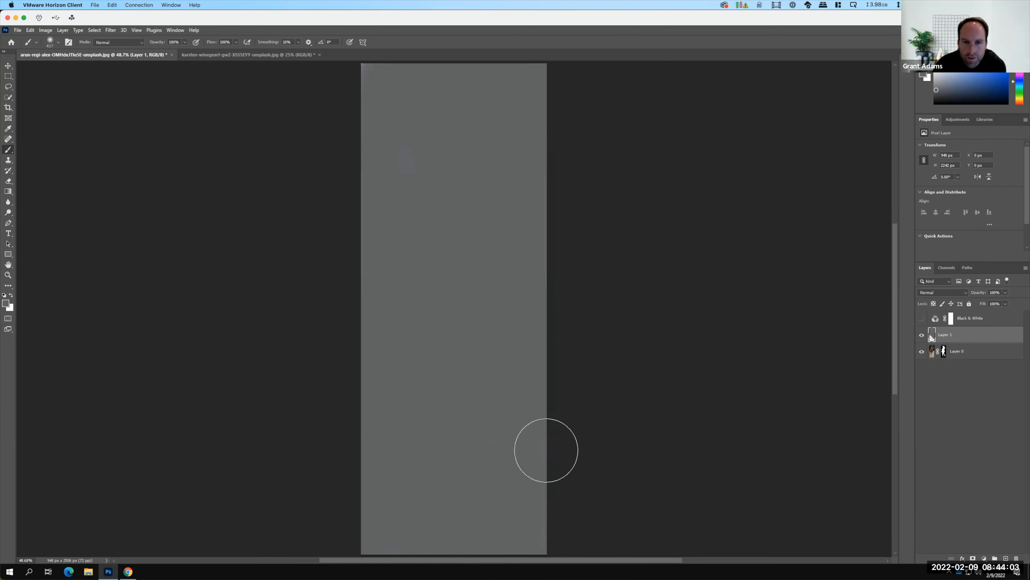
key("F15")
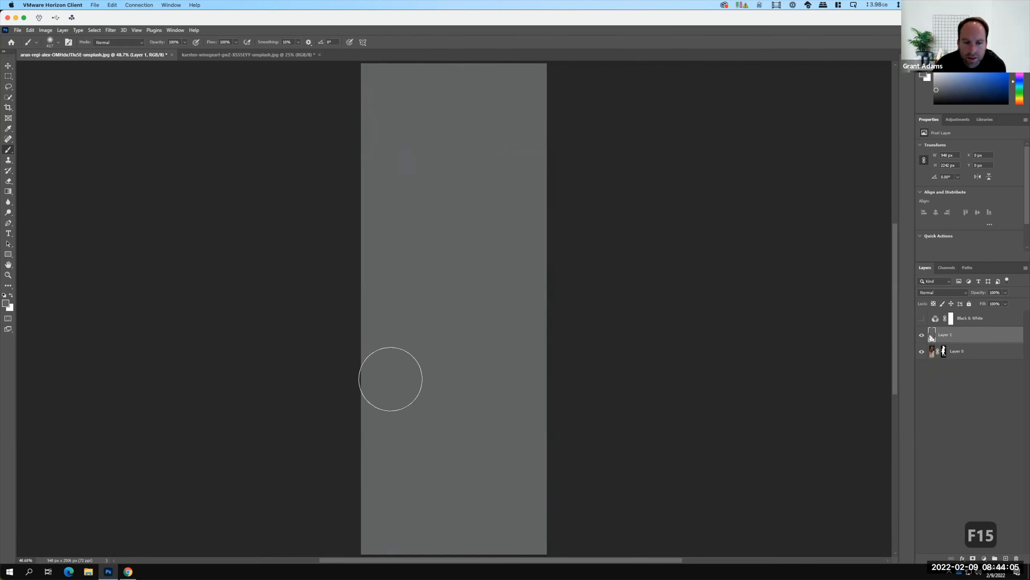
mouse_move(474, 51)
left_mouse_down()
mouse_move(502, 70)
mouse_move(502, 355)
left_mouse_up()
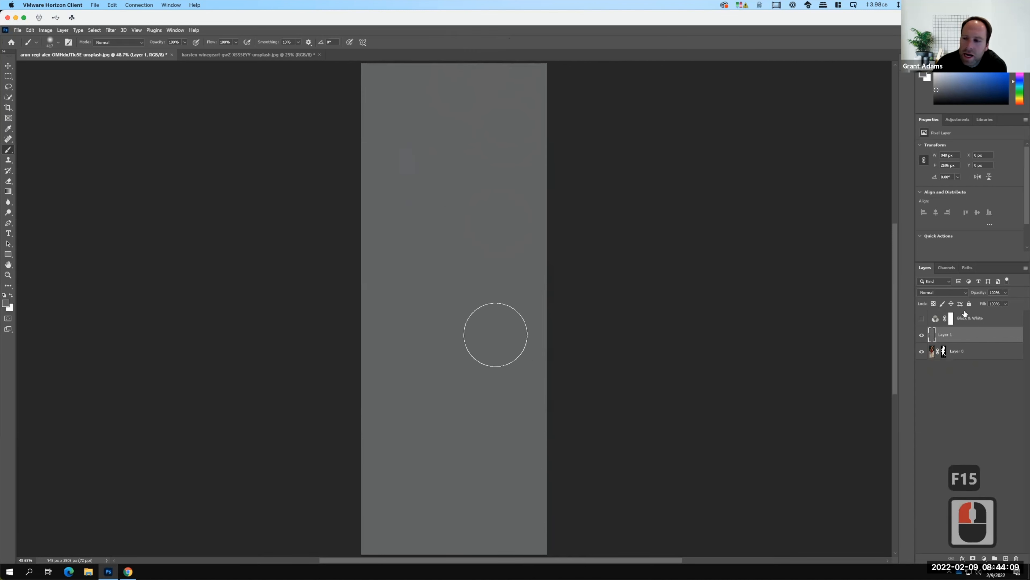
Copy the woman-shaped layer mask from Layer 0 onto the gray Layer 1.
left_click(944, 351)
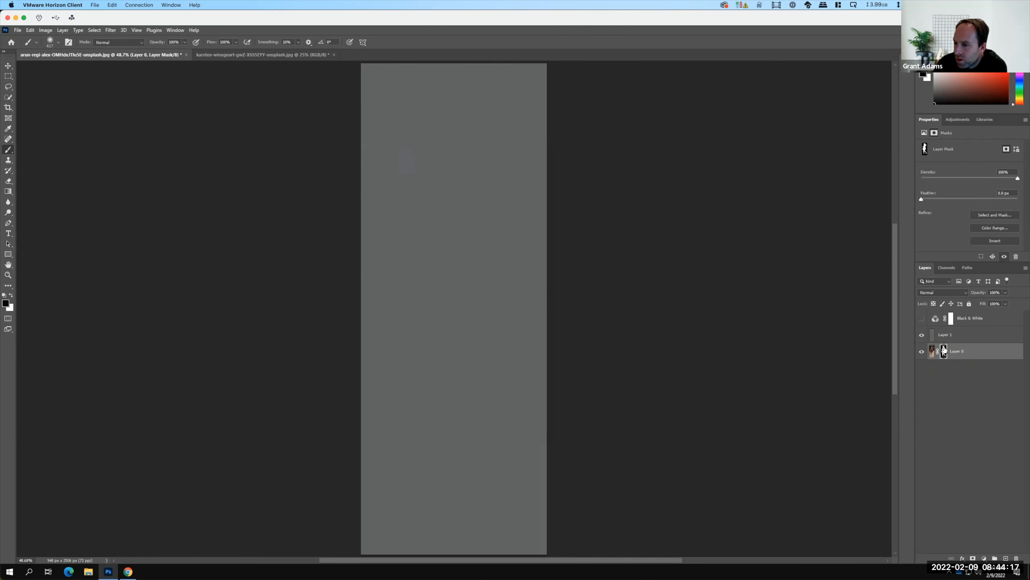
left_click(950, 367)
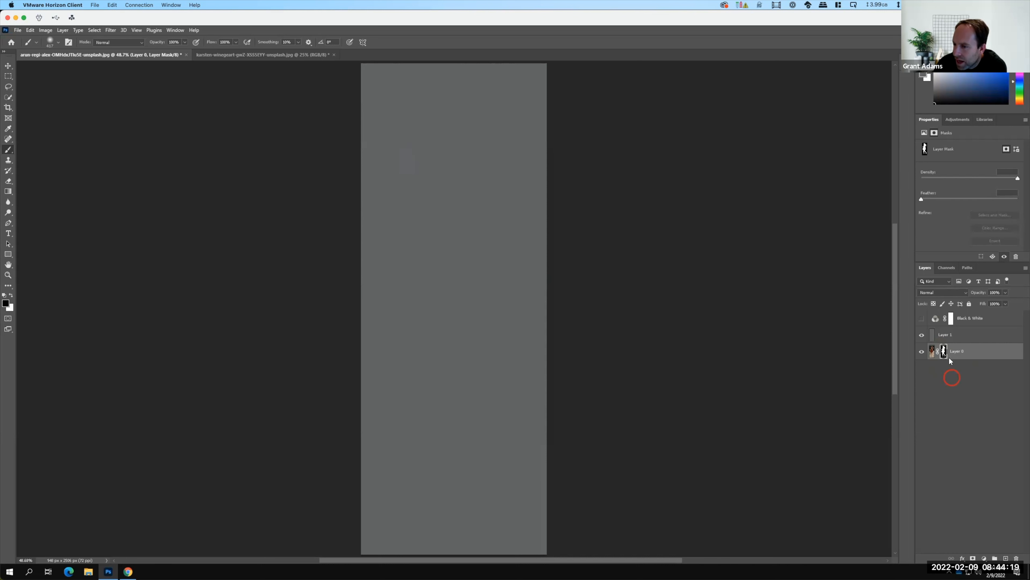
left_click(944, 352)
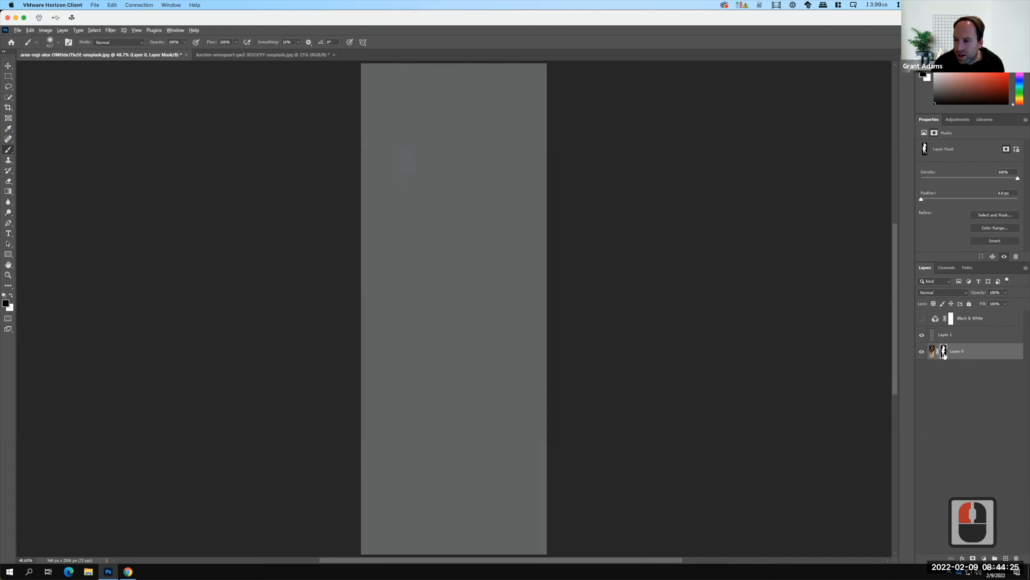
left_click_drag(943, 346, 955, 335)
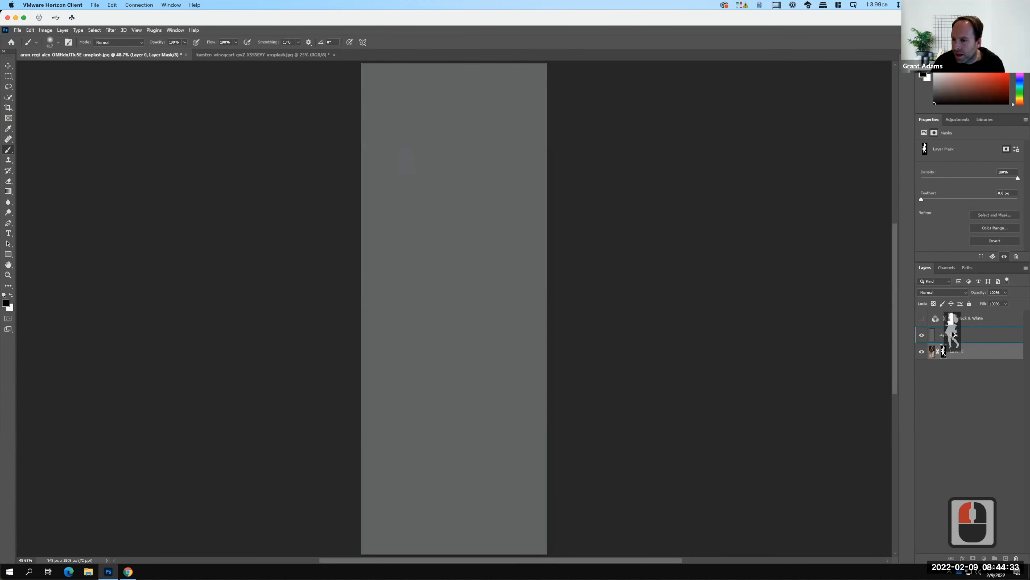
left_click_drag(953, 333, 954, 334)
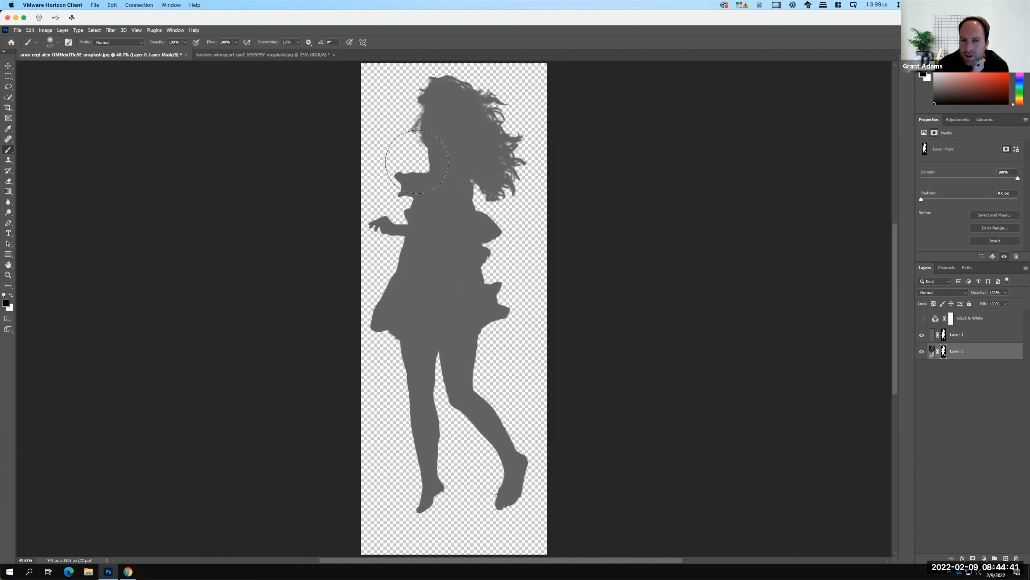
Hide Layer 0 and start exporting the gray silhouette with Export As in PNG format with transparency.
left_click(922, 351)
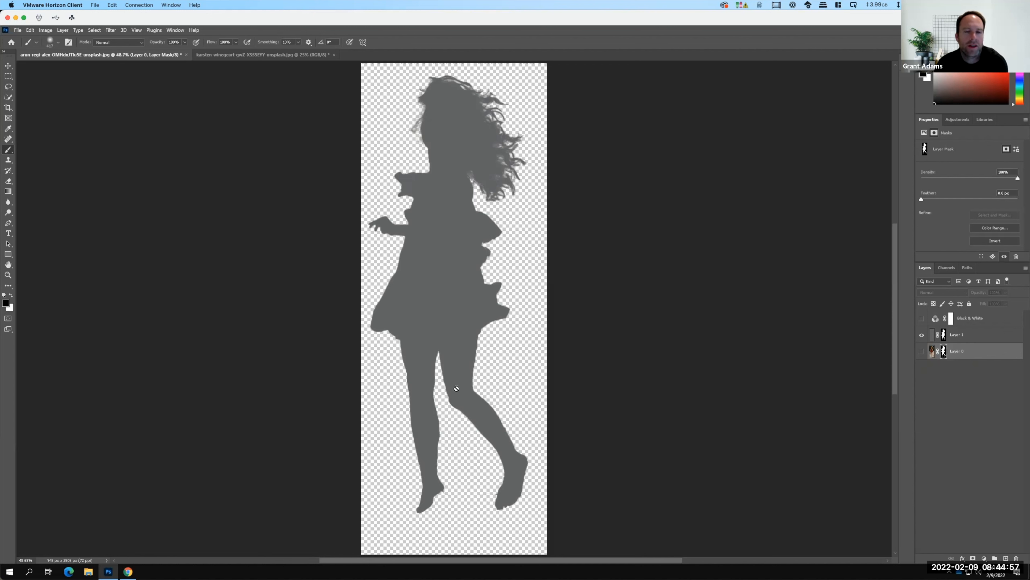
left_click(17, 31)
mouse_move(57, 155)
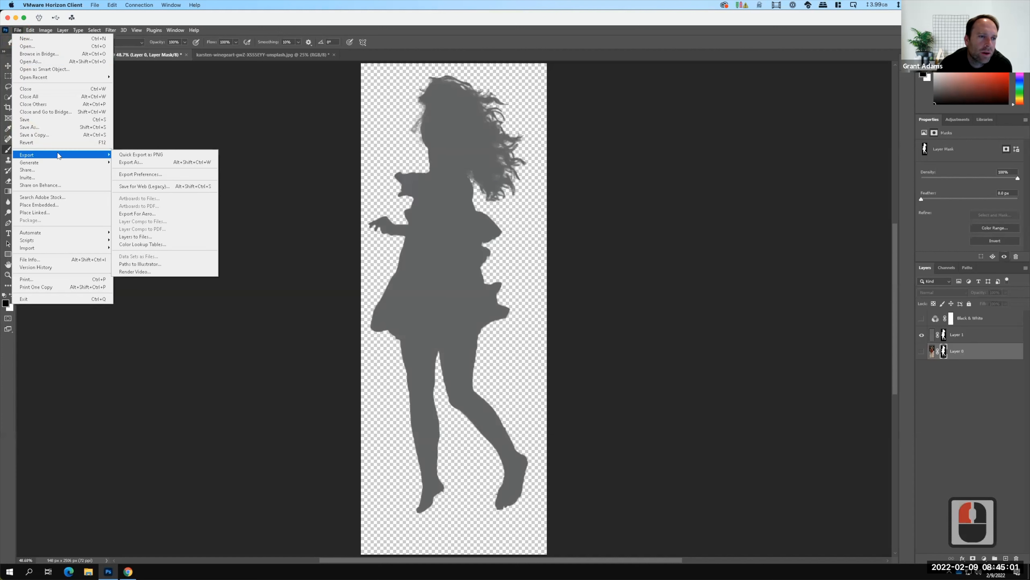
left_click(145, 164)
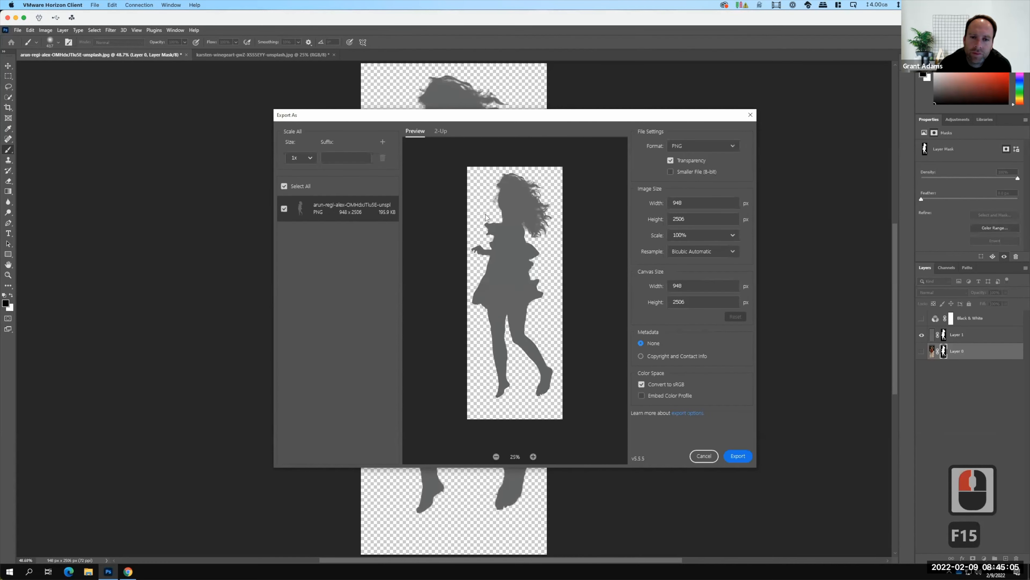
left_click(739, 456)
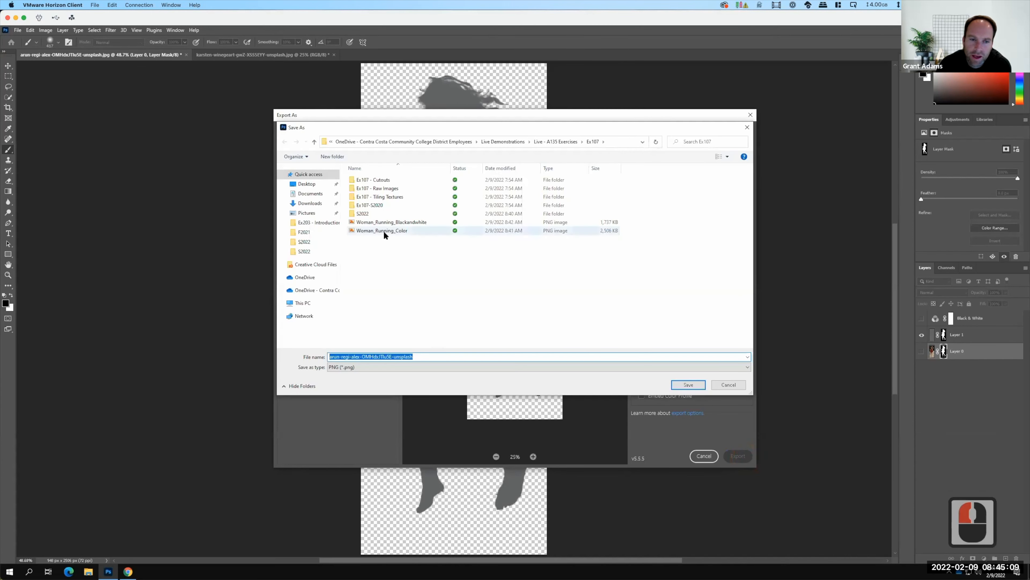
Base the file name on the colour export, change it to Woman_Running_Gray, and save the PNG in Ex107.
left_click(383, 231)
left_click(413, 367)
left_click(389, 356)
left_click(390, 356)
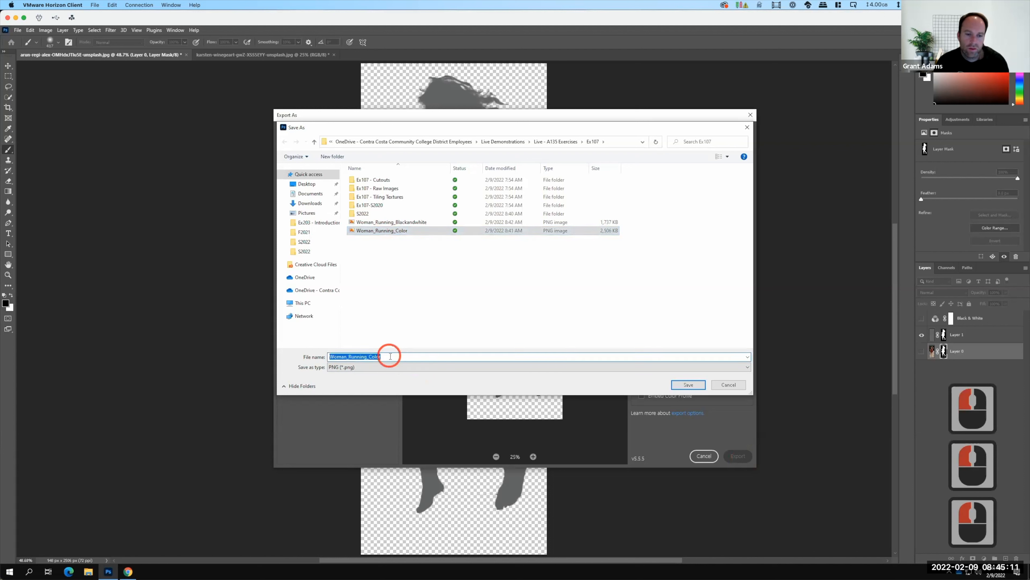
left_click(390, 356)
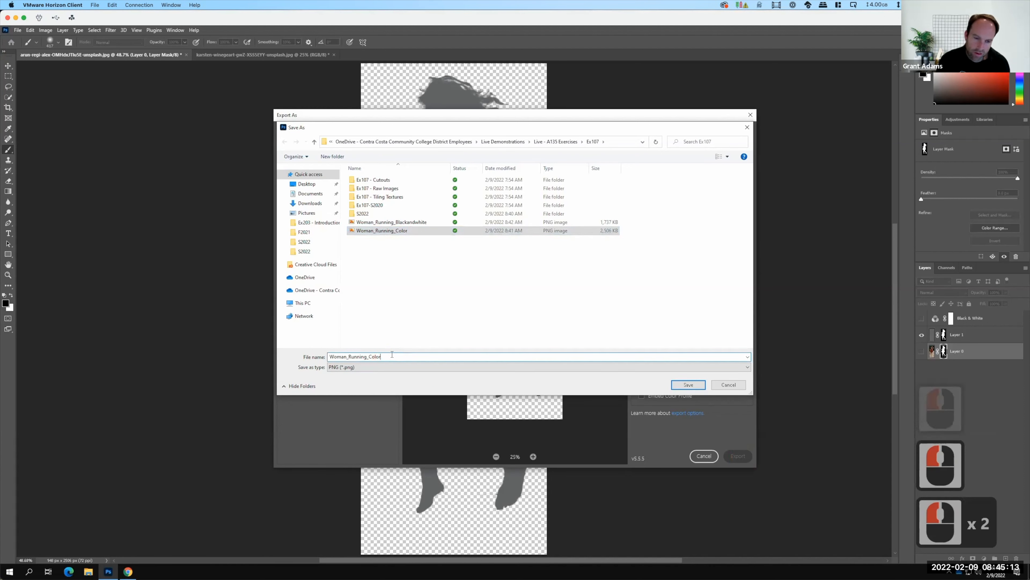
key("BackSpace")
key("BackSpace")
key("BackSpace")
key("BackSpace")
key("BackSpace")
type("Gray")
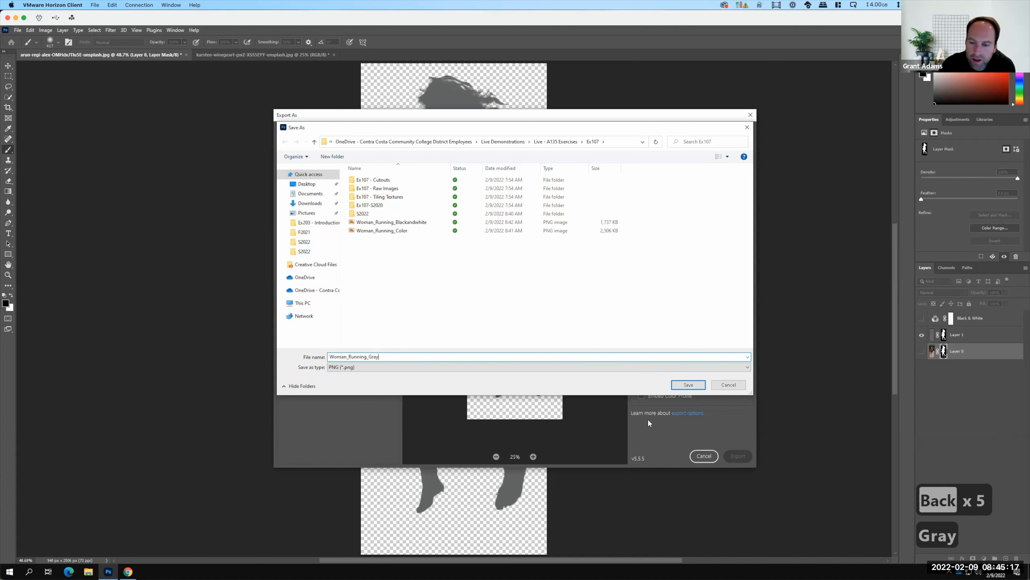
left_click(685, 384)
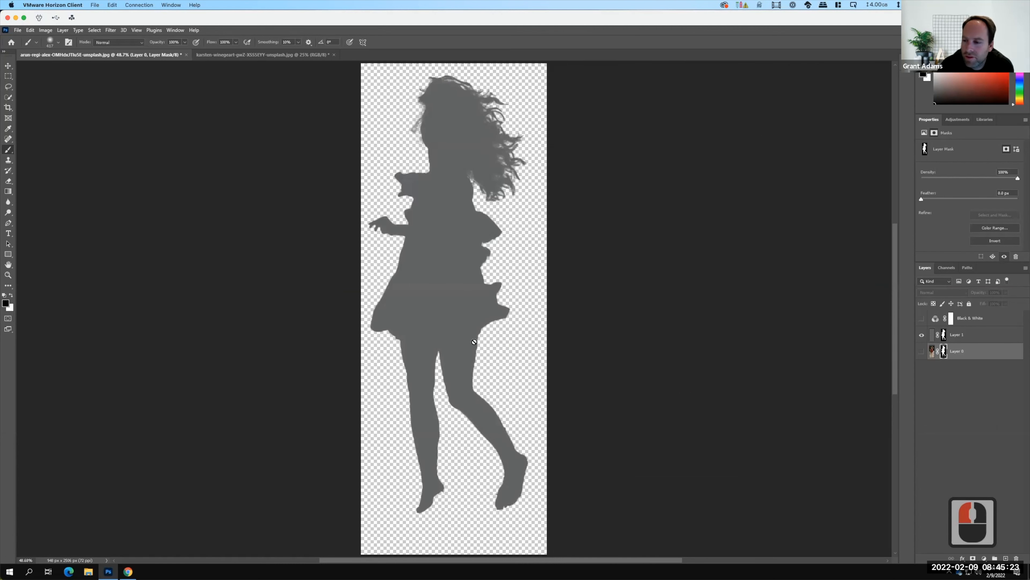
Hide the gray Layer 1 and show Layer 0 together with the Black & White adjustment layer.
left_click(922, 336)
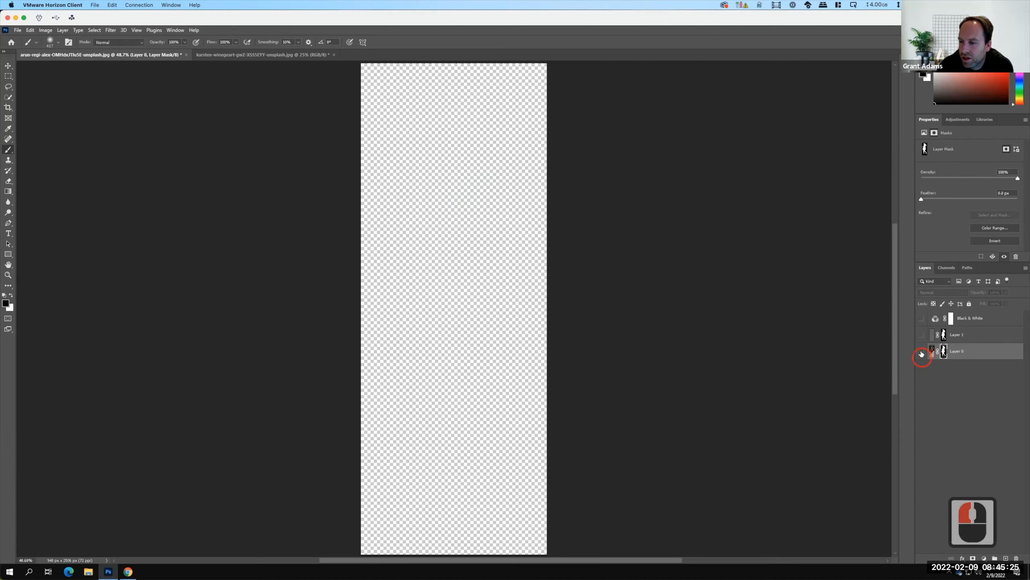
left_click(922, 352)
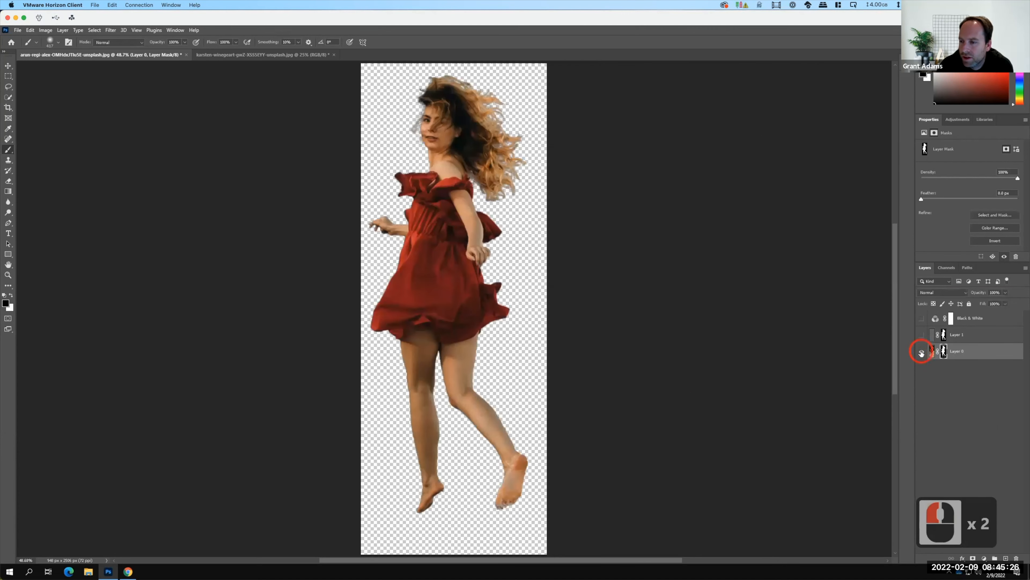
left_click(921, 319)
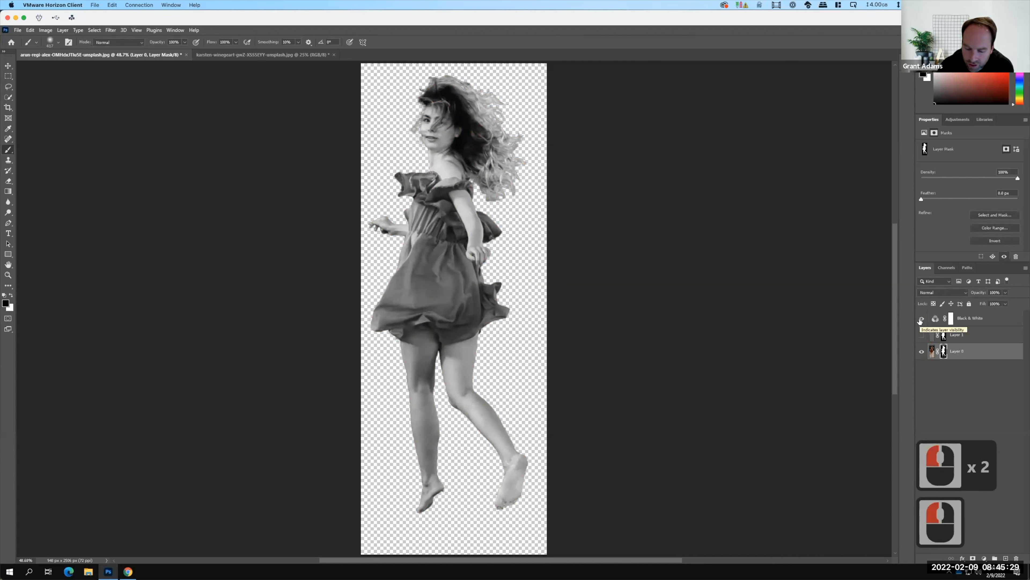
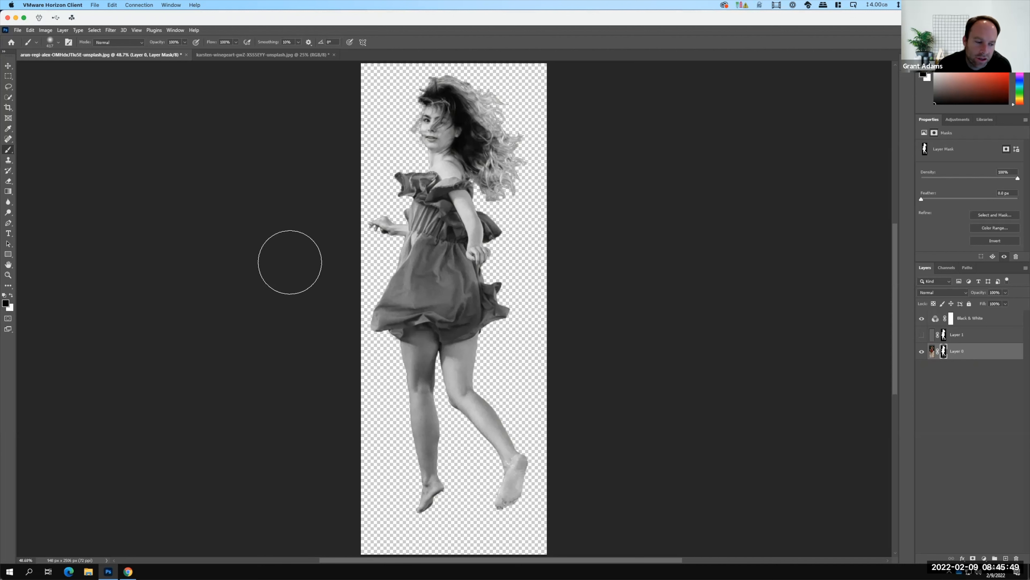
Switch to Chrome and open google.com in a new tab.
left_click(128, 572)
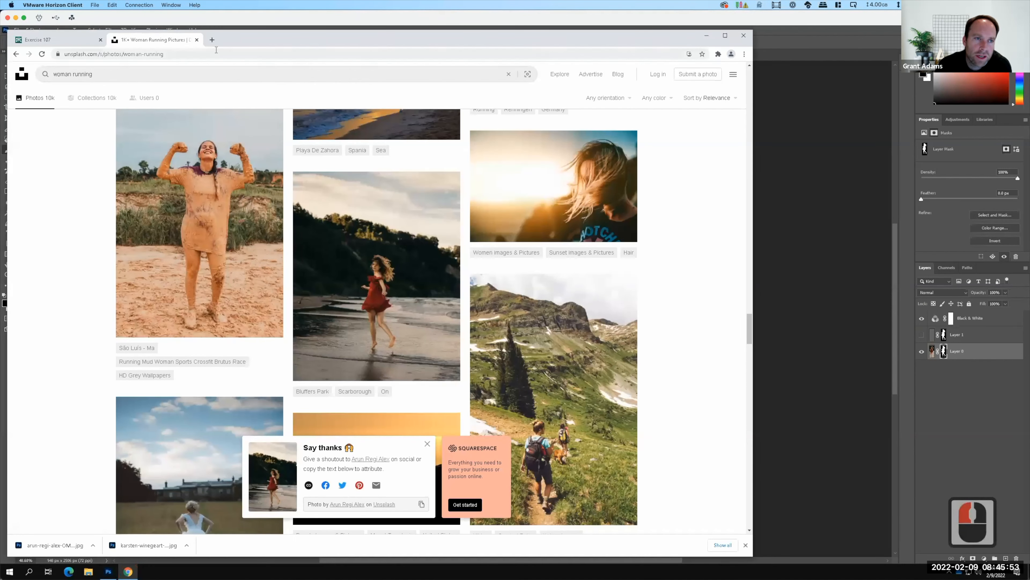
left_click(212, 39)
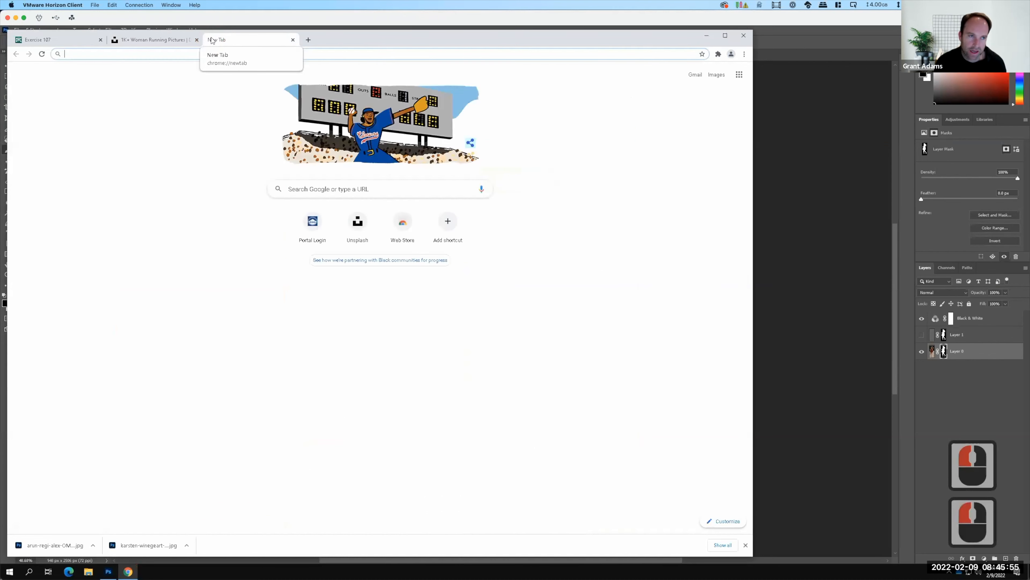
type("google.com")
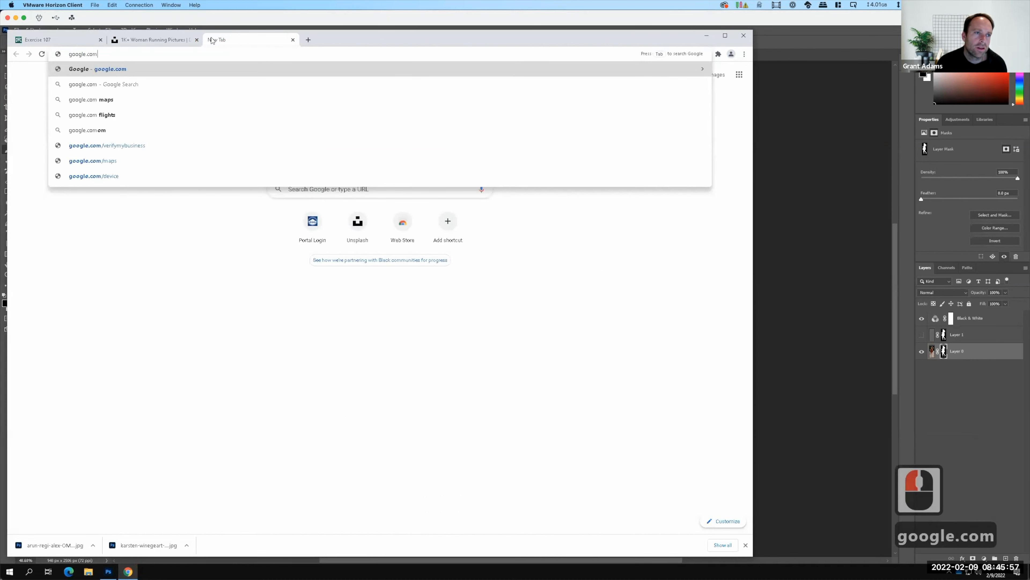
key("Return")
Search Google for "tiling texture" and look through the image results for seamless pattern examples.
type("tili")
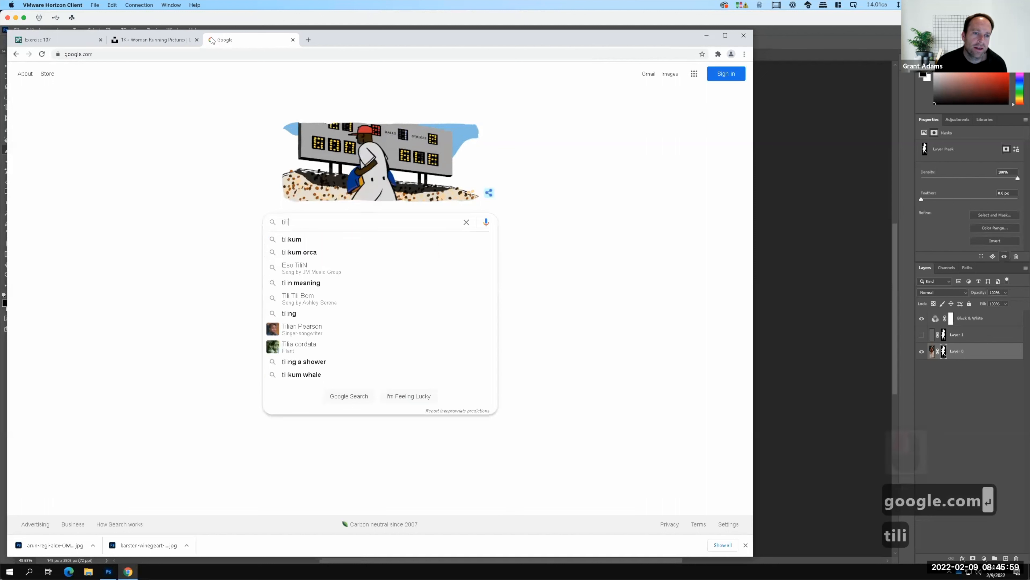
type("ing")
key("BackSpace")
key("BackSpace")
key("BackSpace")
key("BackSpace")
key("BackSpace")
key("BackSpace")
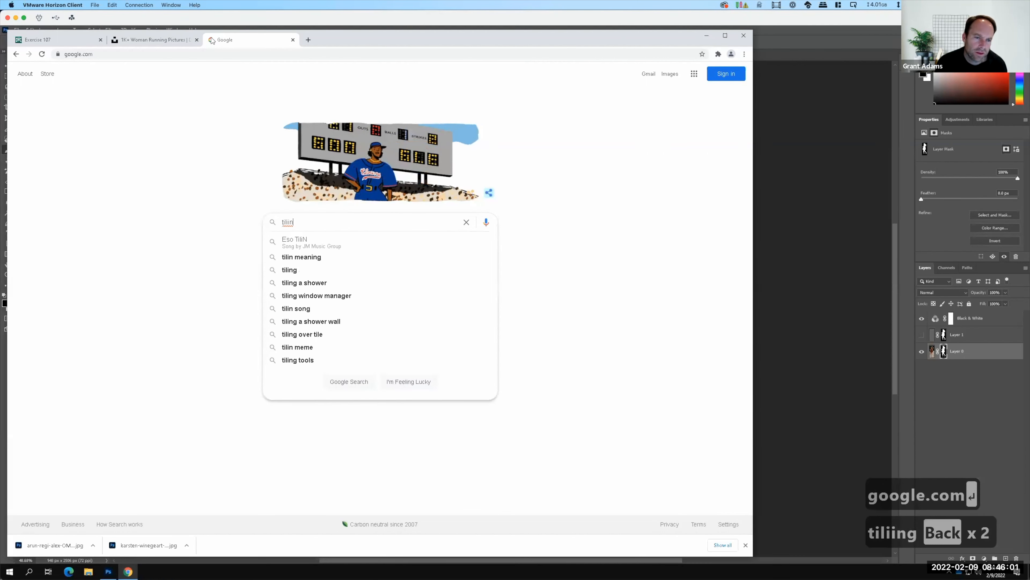
type("lin")
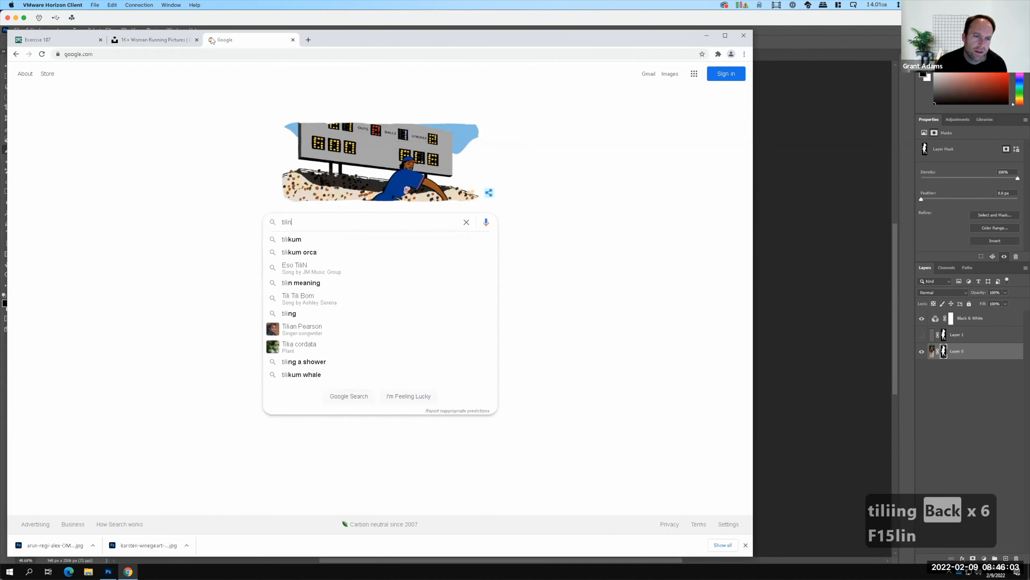
type("g texture")
key("Return")
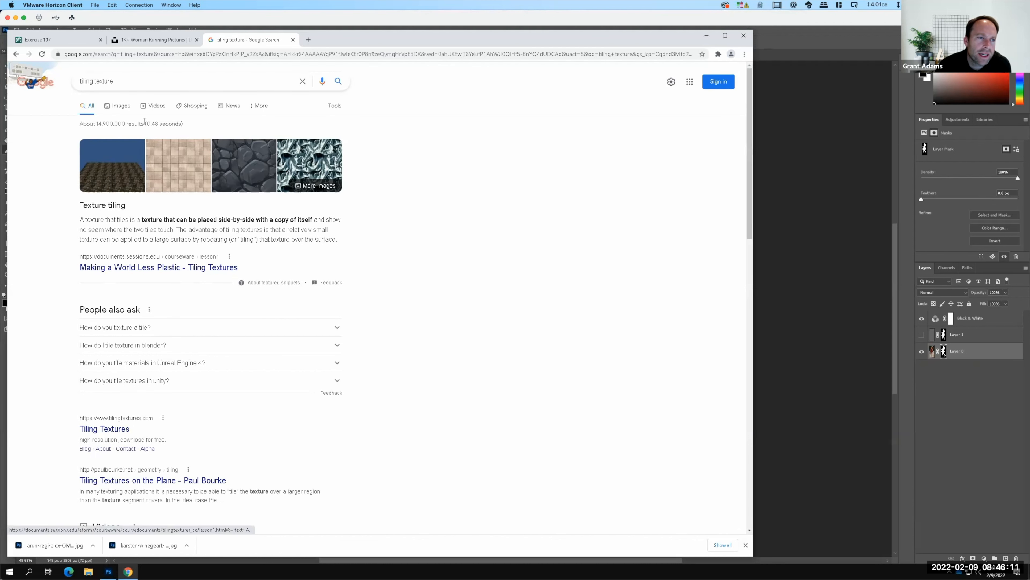
left_click(118, 107)
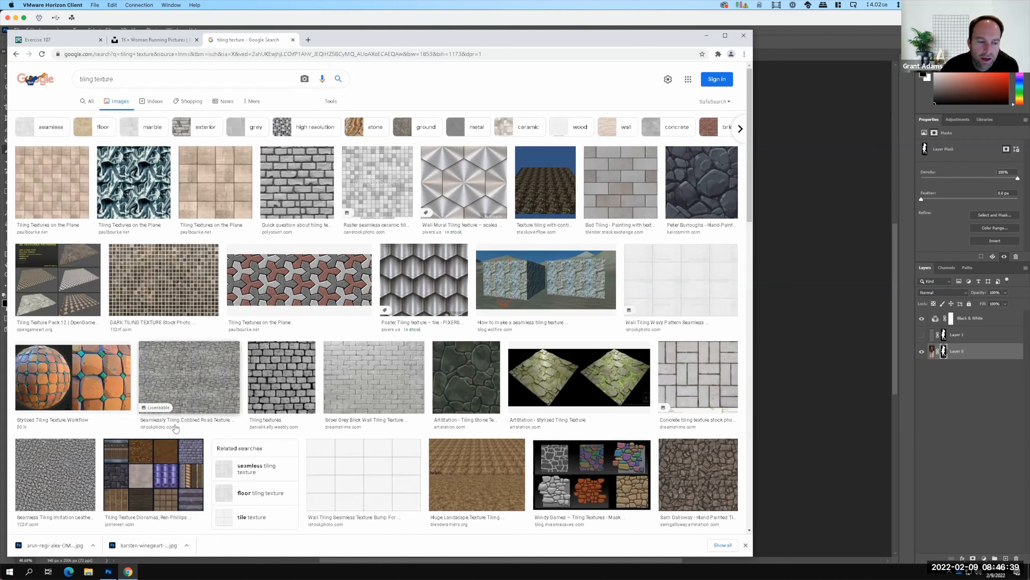
scroll(340, 295, "down", 8)
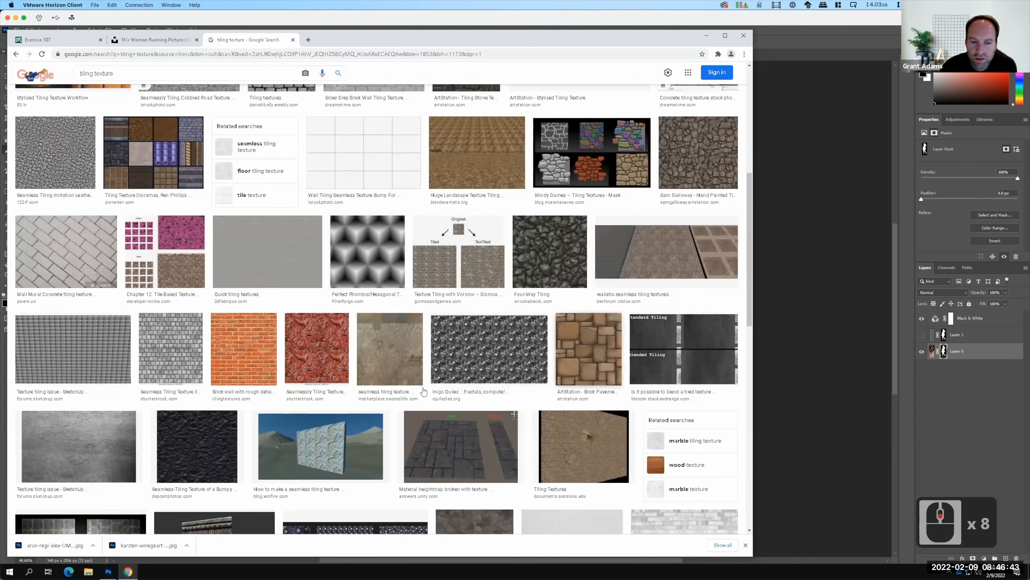
scroll(603, 451, "down", 2)
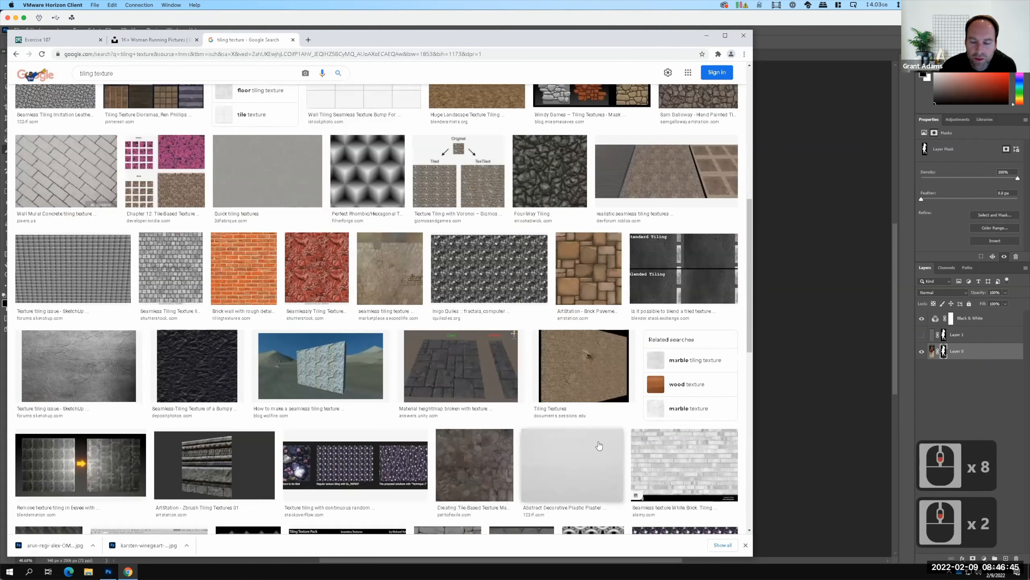
scroll(599, 445, "down", 8)
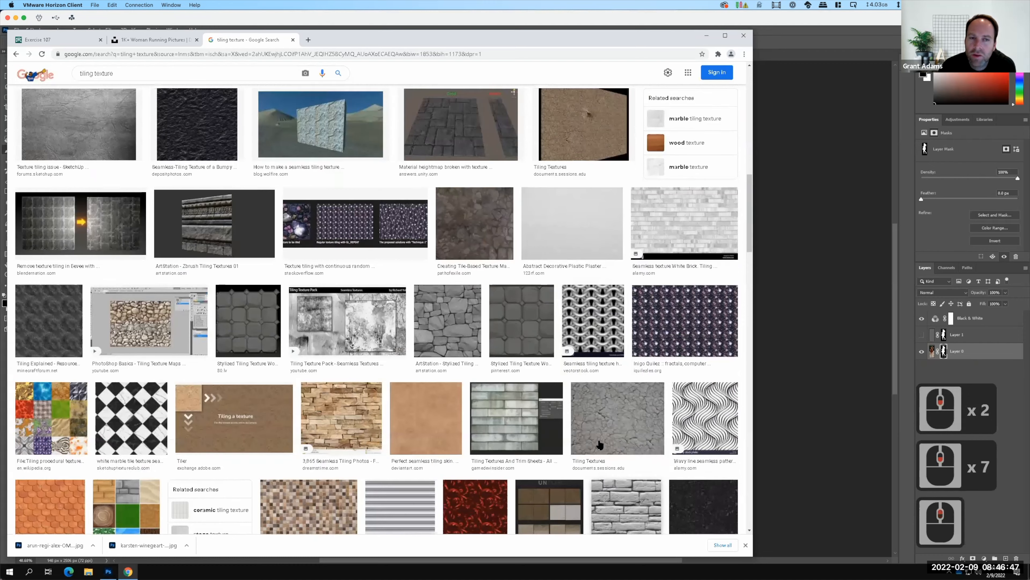
scroll(599, 445, "up", 17)
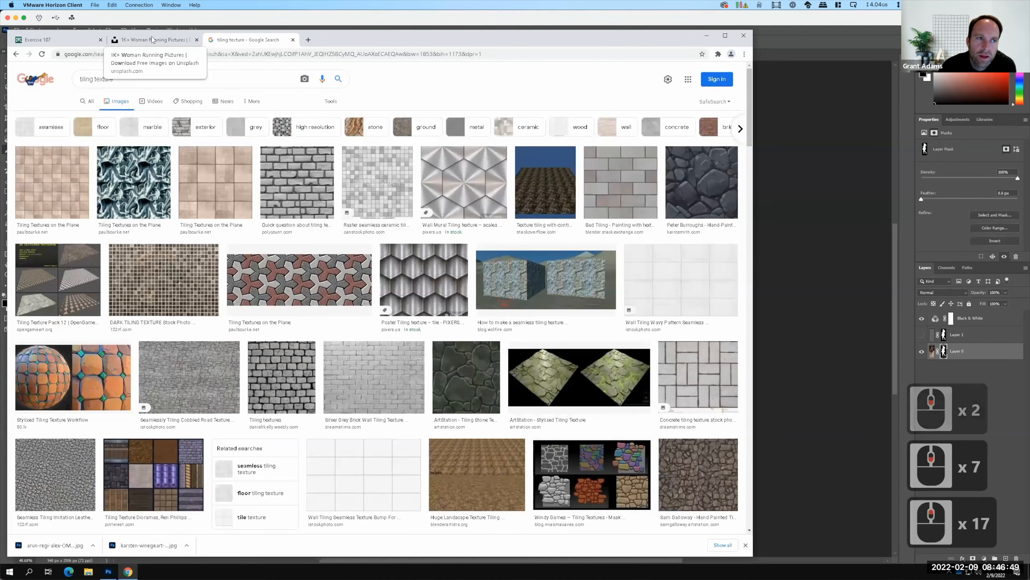
Return to Unsplash and replace the photo search with "wood siding".
left_click(171, 42)
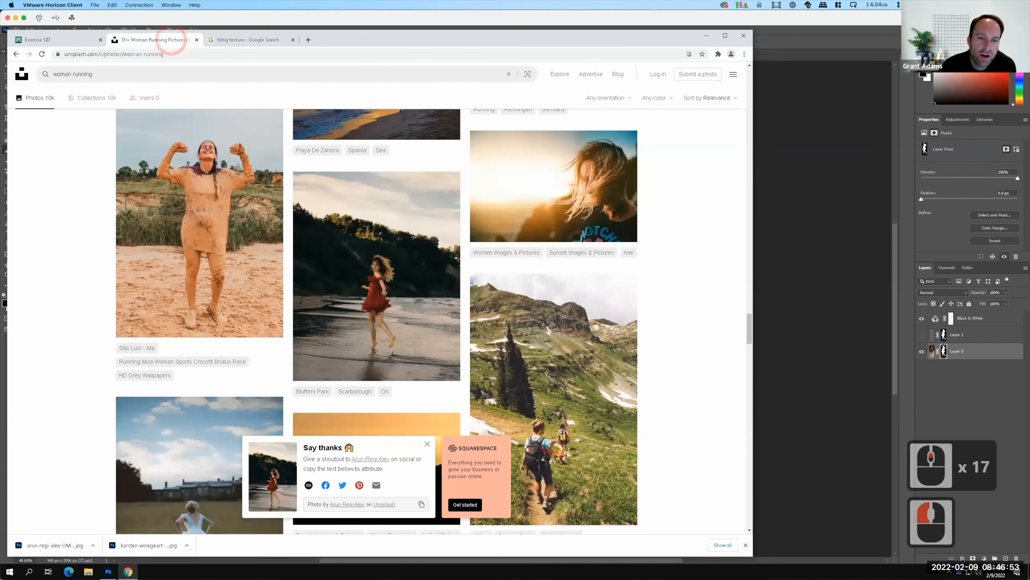
scroll(377, 276, "up", 5)
left_click(116, 75)
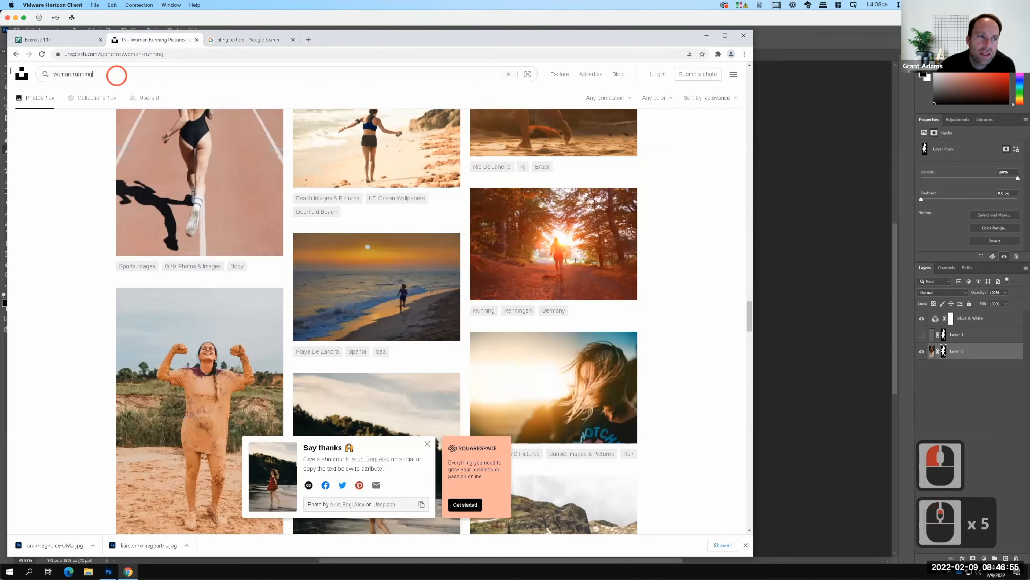
left_click_drag(116, 75, 13, 69)
type("wood")
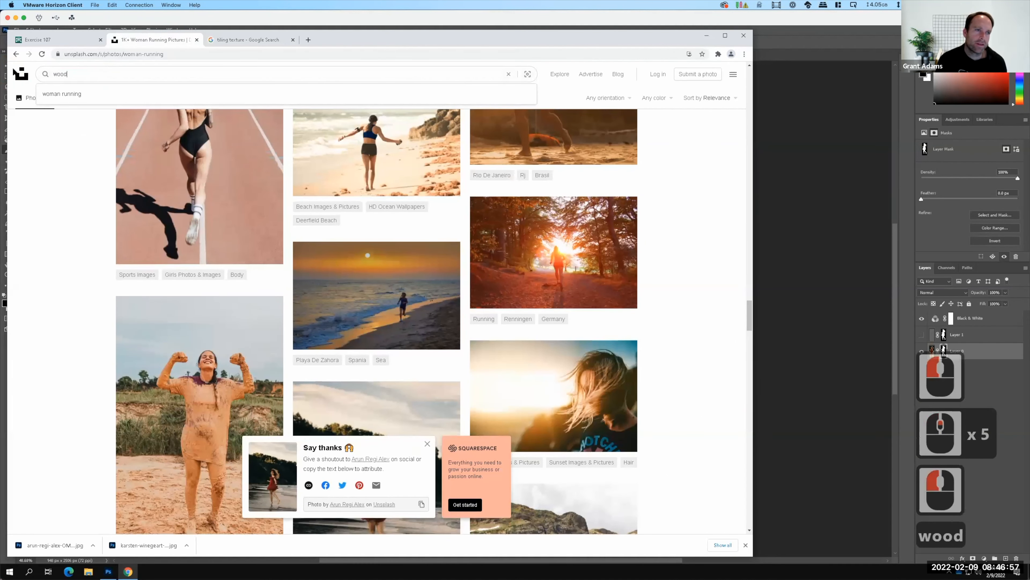
type(" siding")
key("Return")
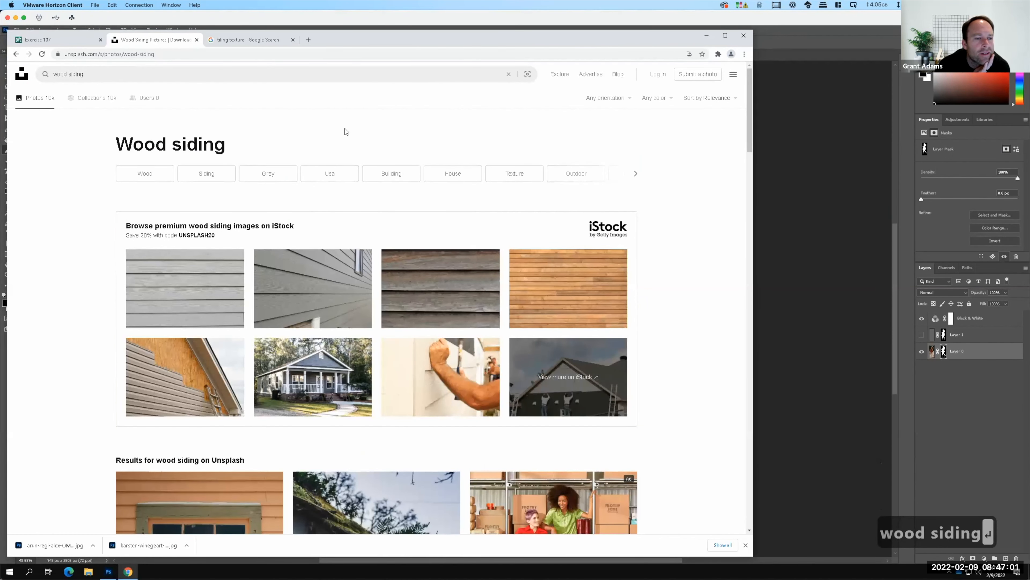
Download the red horizontal siding photo and the pale blue-white siding photo from the wood siding results.
key("F15")
scroll(345, 132, "down", 4)
scroll(345, 132, "down", 11)
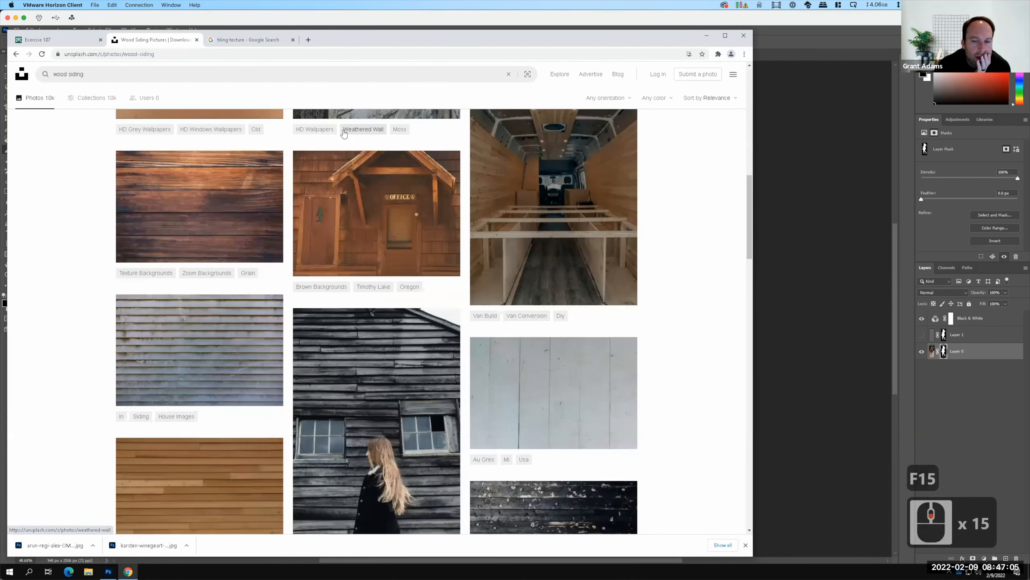
scroll(344, 130, "down", 5)
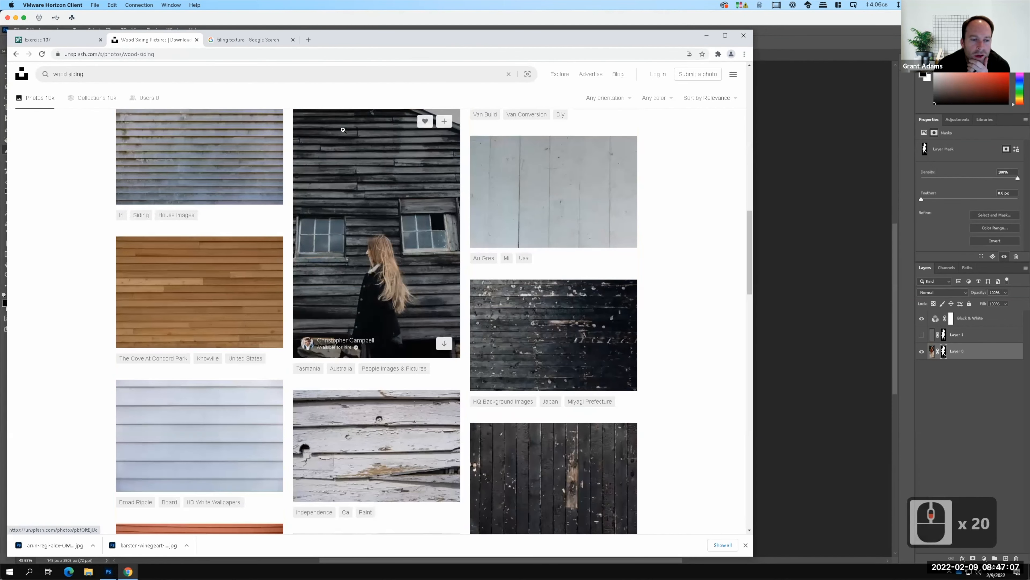
scroll(343, 132, "down", 2)
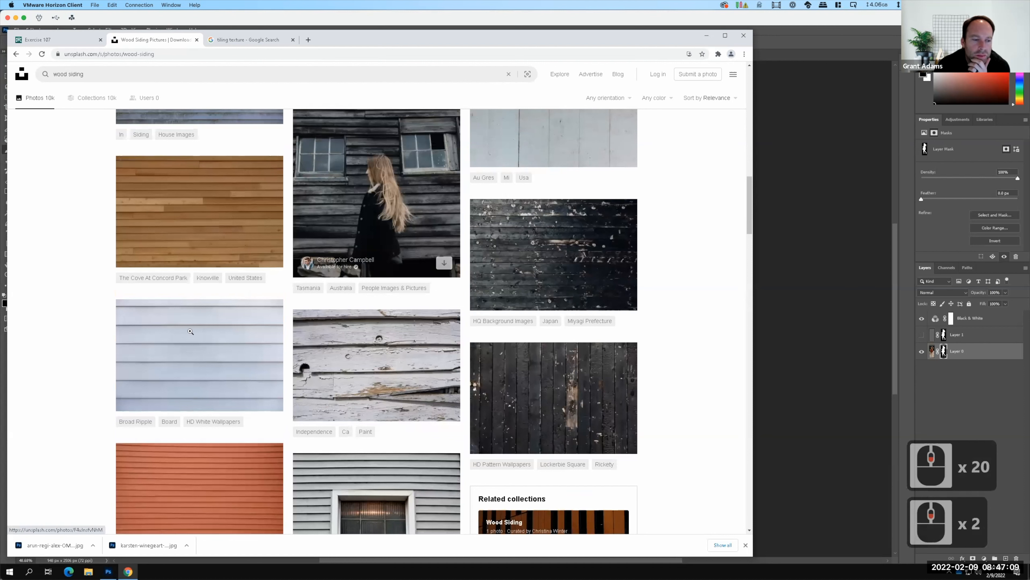
mouse_move(202, 365)
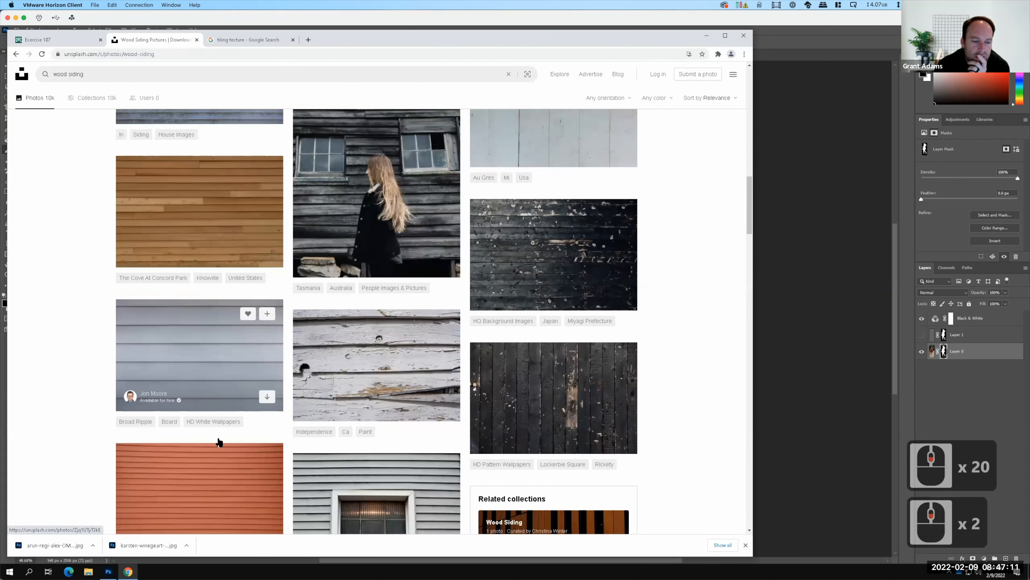
scroll(219, 442, "down", 2)
mouse_move(210, 421)
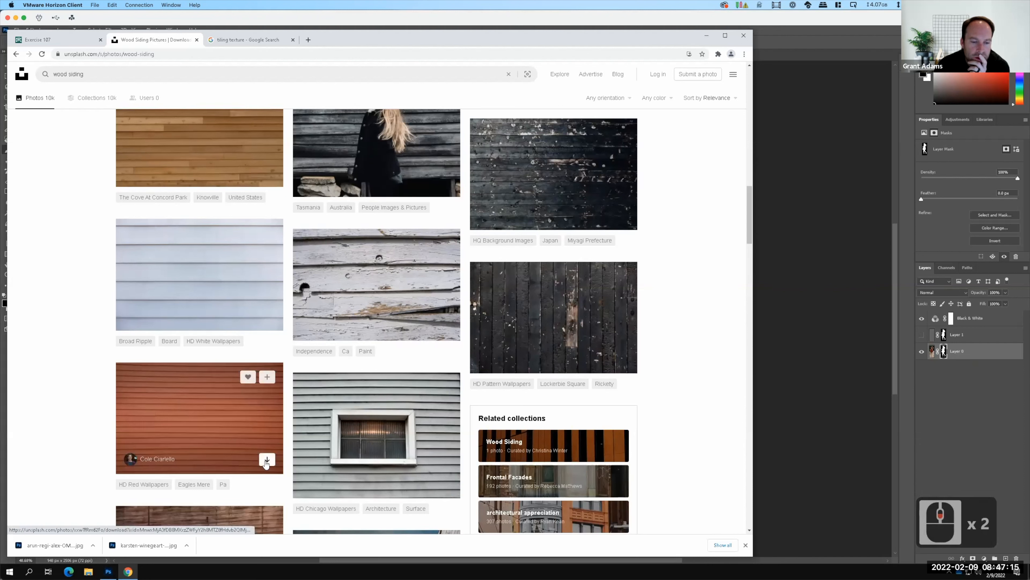
left_click(267, 460)
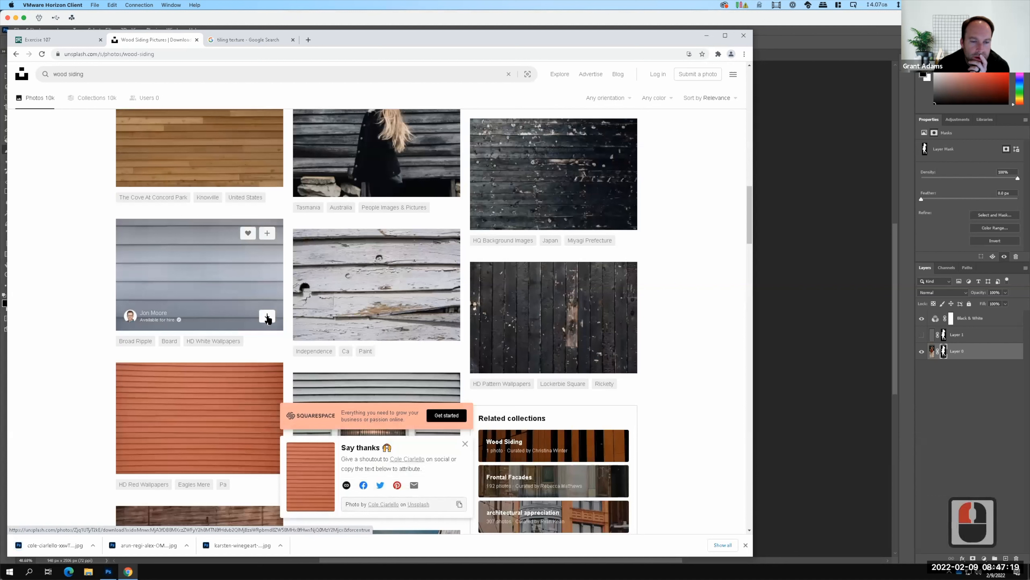
left_click(267, 317)
Download the brown horizontal wood plank photo found further down the results and check it in the enlarged view.
scroll(267, 249, "down", 7)
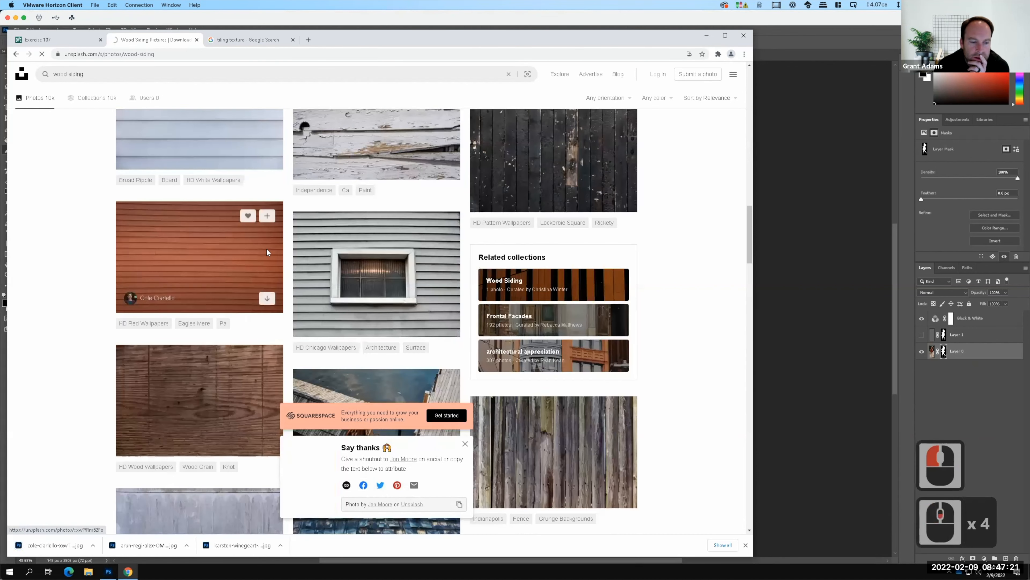
scroll(266, 248, "down", 5)
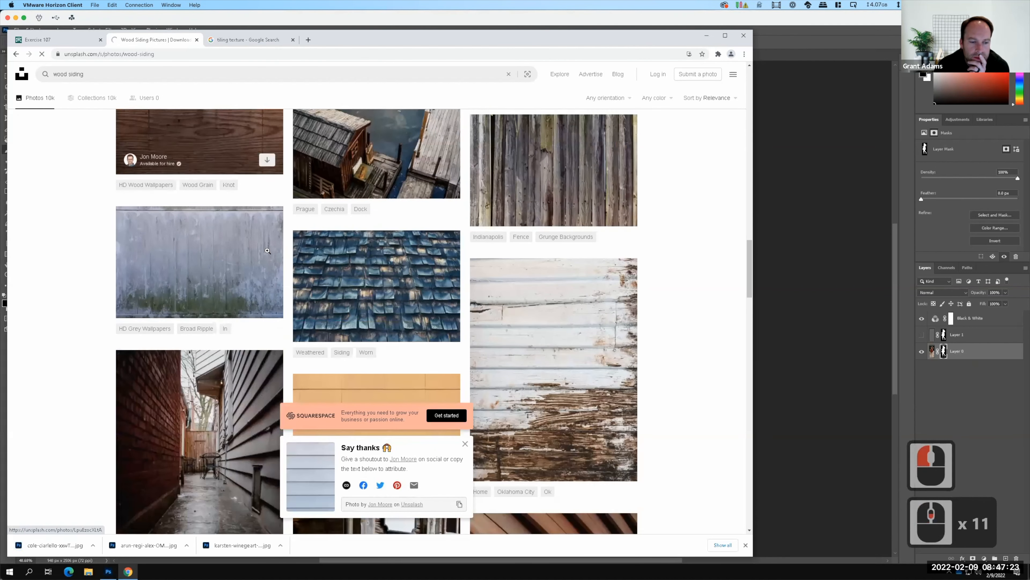
scroll(267, 251, "down", 6)
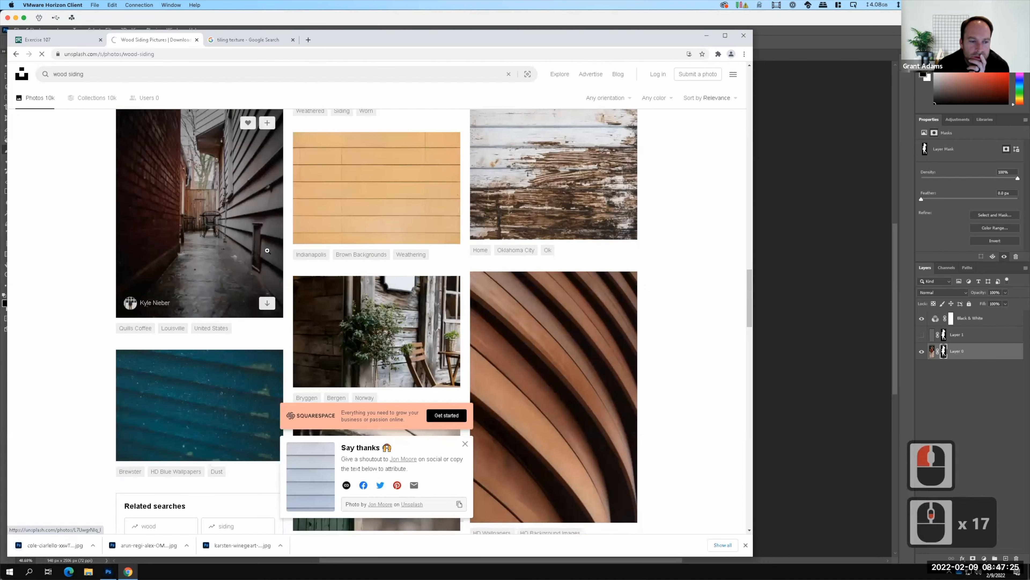
scroll(267, 250, "down", 3)
scroll(267, 250, "down", 2)
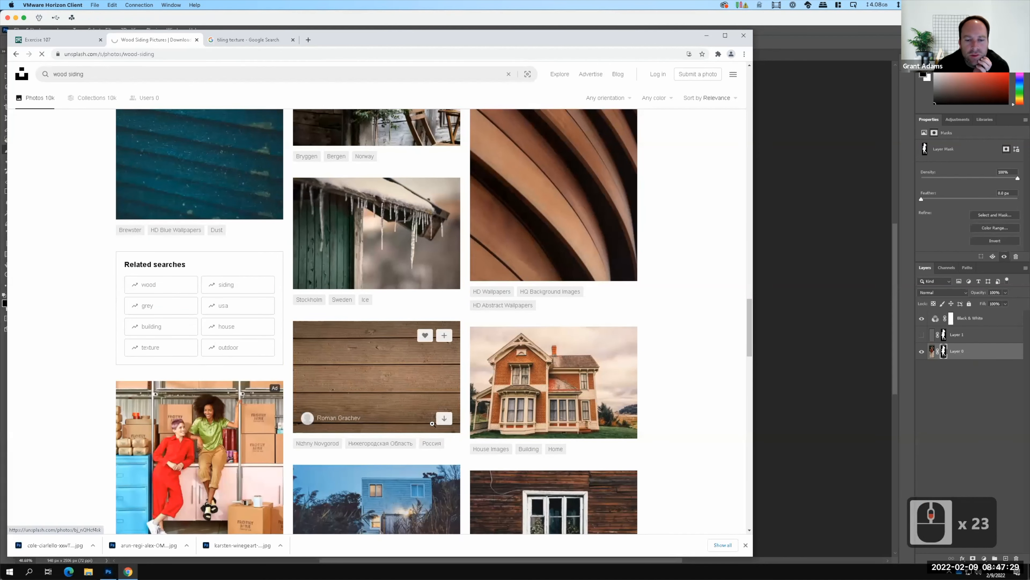
left_click(438, 418)
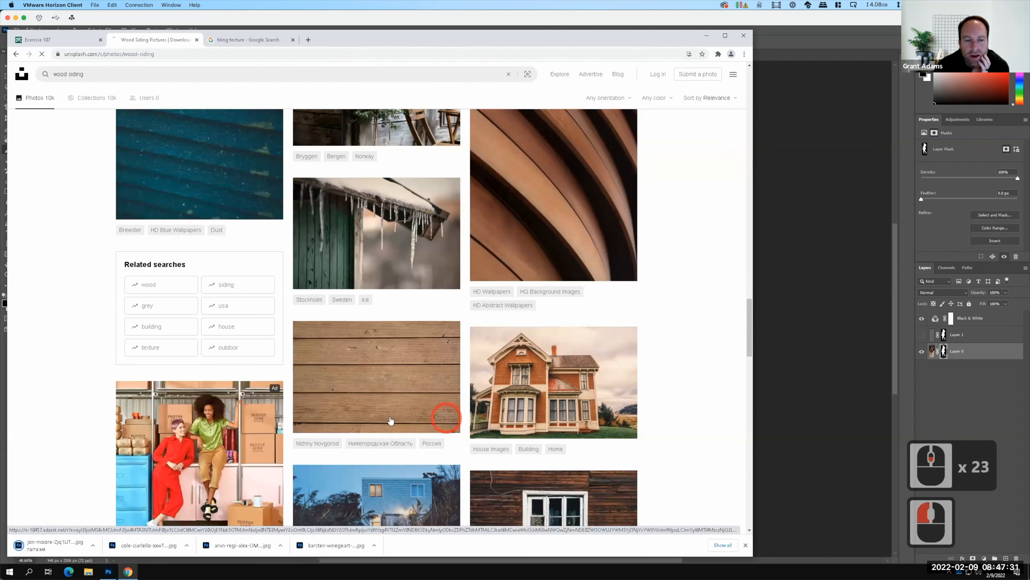
left_click(446, 420)
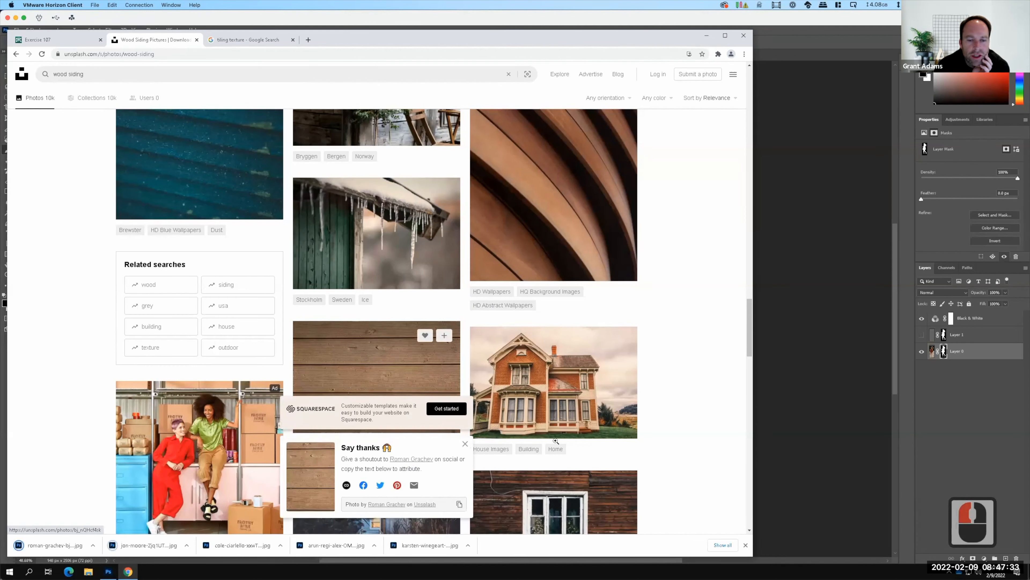
left_click(400, 357)
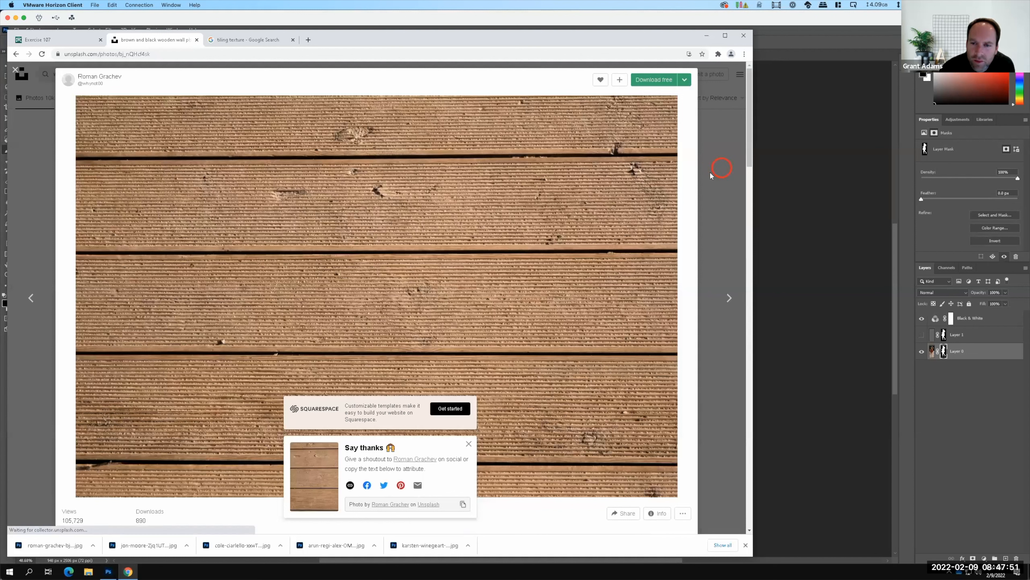
left_click(722, 171)
Download the portrait-format photo of wide tan horizontal boards from further down the wood siding results.
scroll(565, 237, "down", 3)
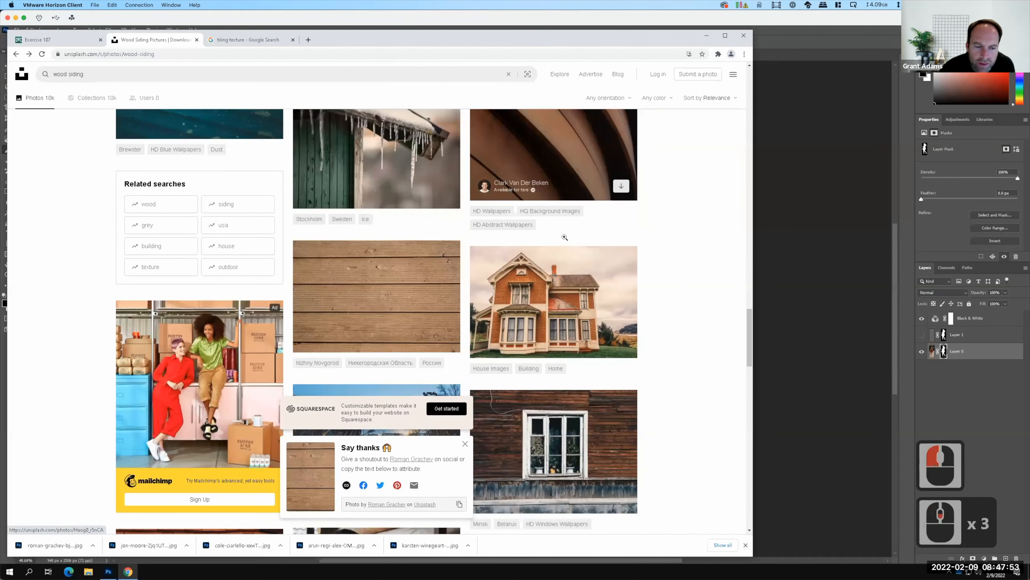
scroll(564, 237, "down", 11)
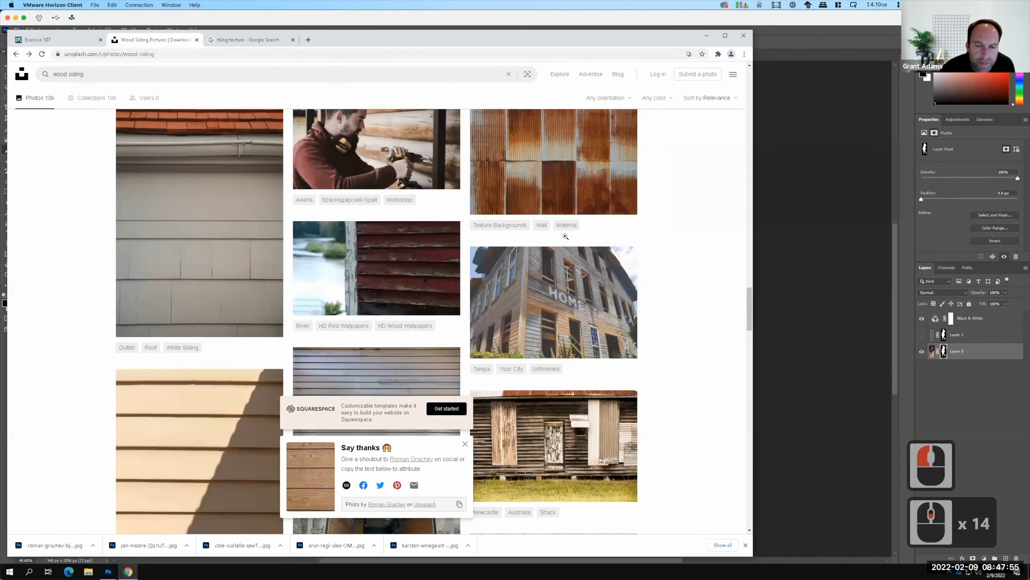
scroll(566, 237, "down", 7)
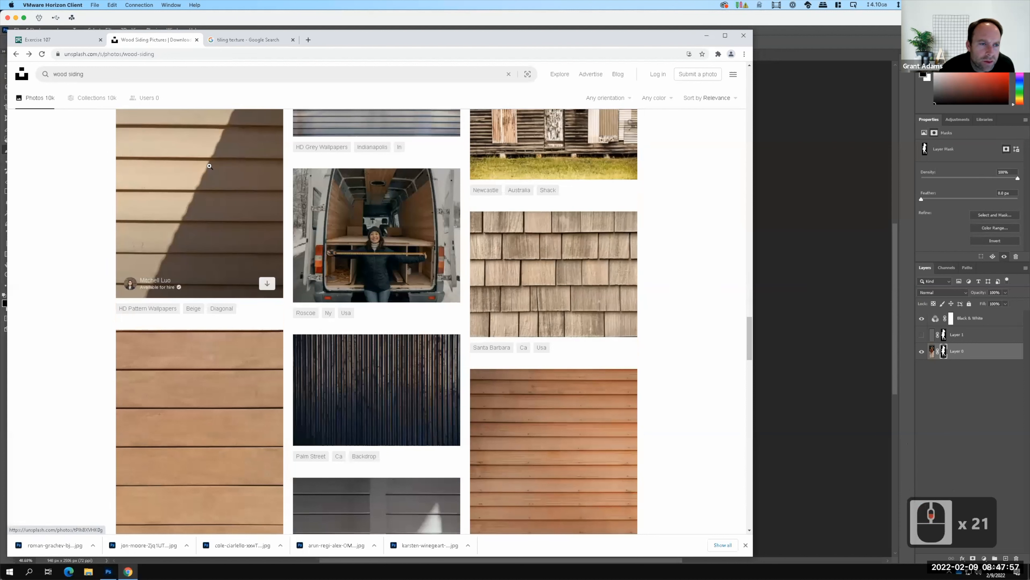
scroll(222, 184, "down", 3)
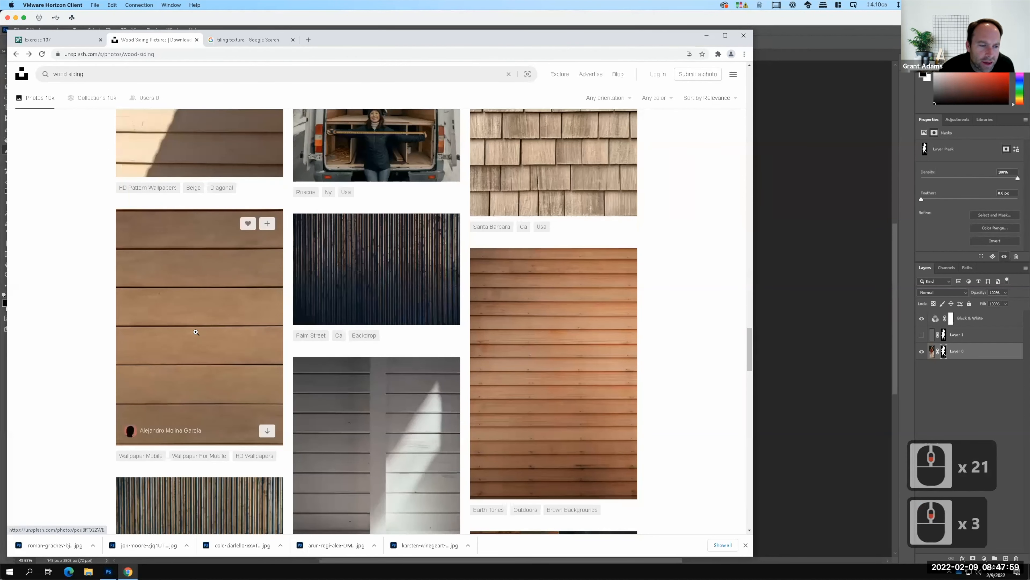
key("F15")
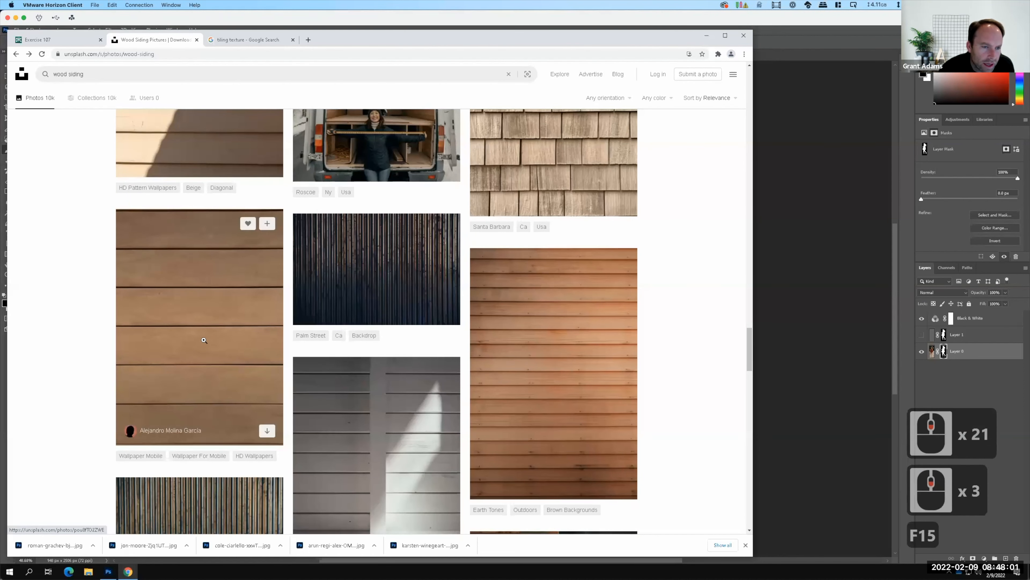
left_click(268, 431)
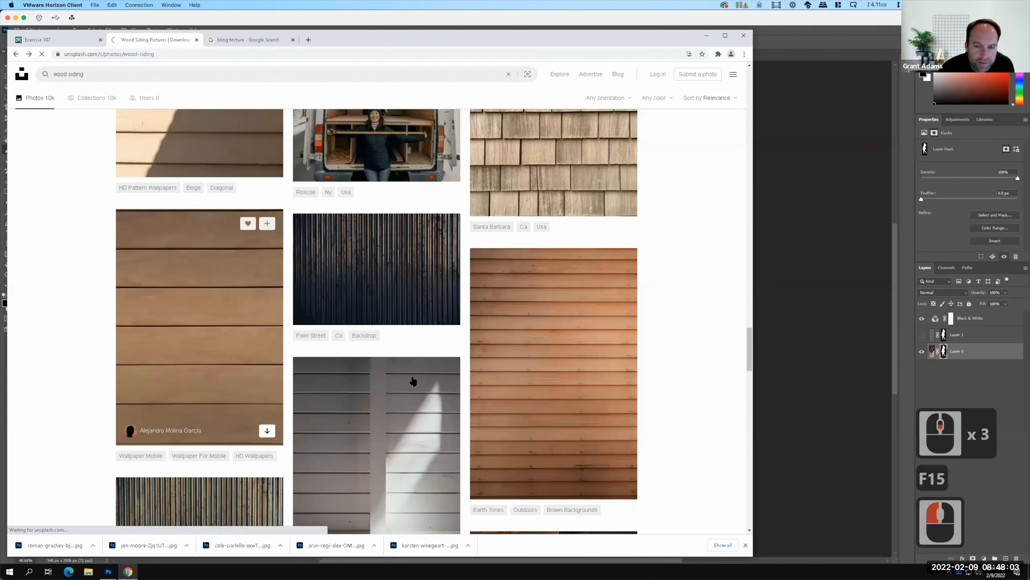
Download the portrait photo of narrow orange-brown horizontal boards and browse the remaining wood siding results.
left_click(622, 485)
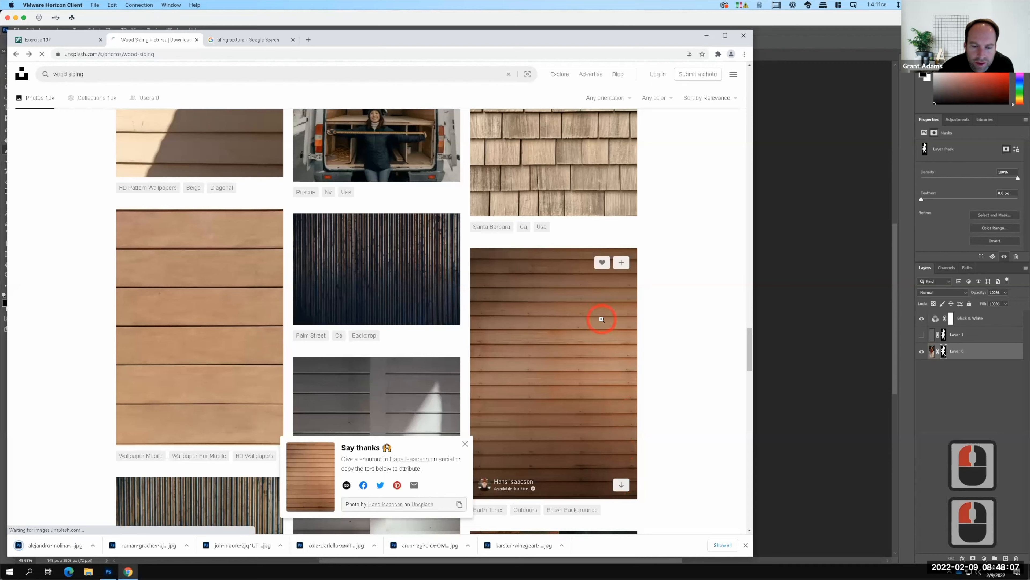
scroll(609, 357, "down", 7)
scroll(601, 318, "down", 7)
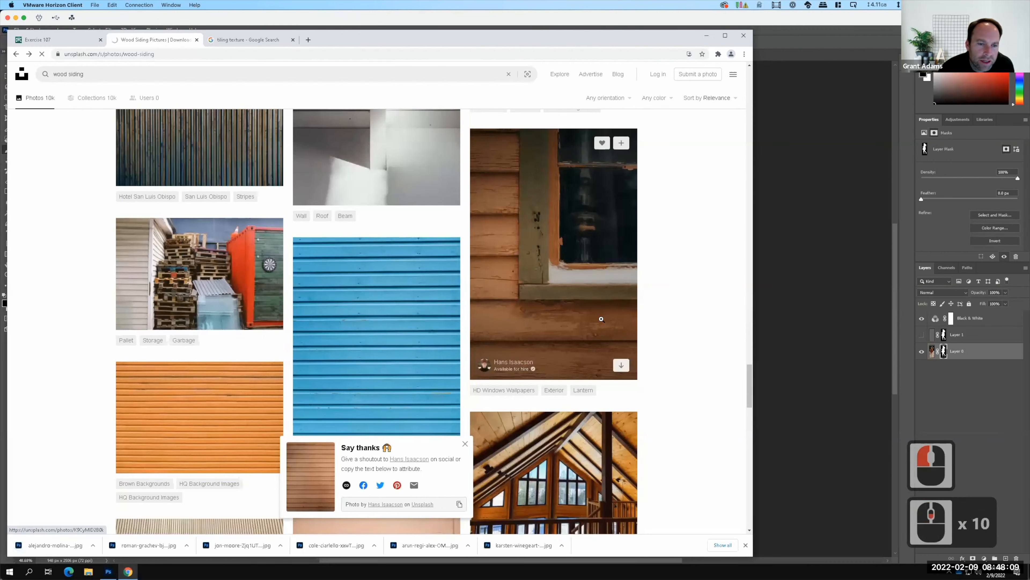
scroll(602, 321, "down", 8)
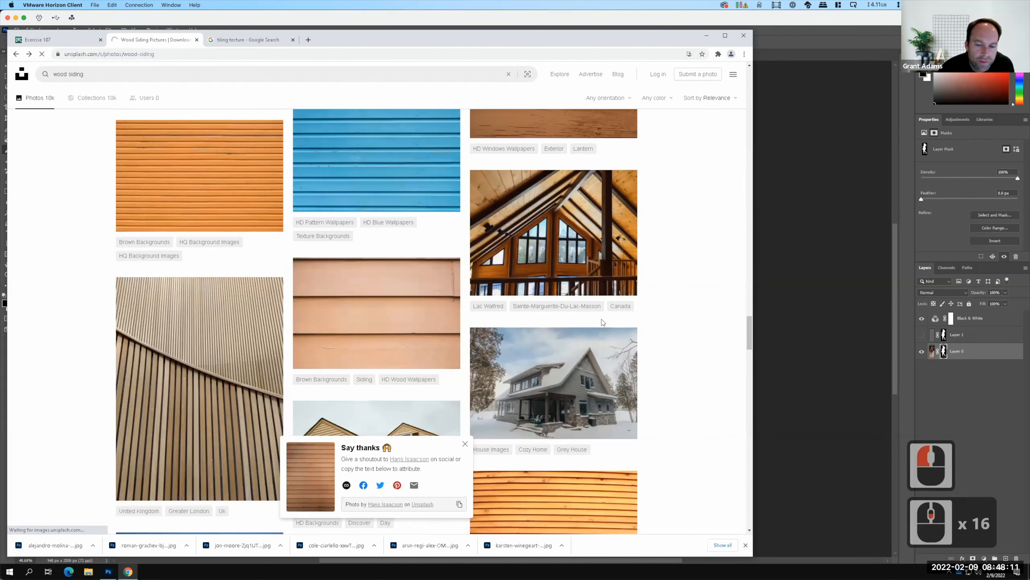
scroll(601, 319, "down", 11)
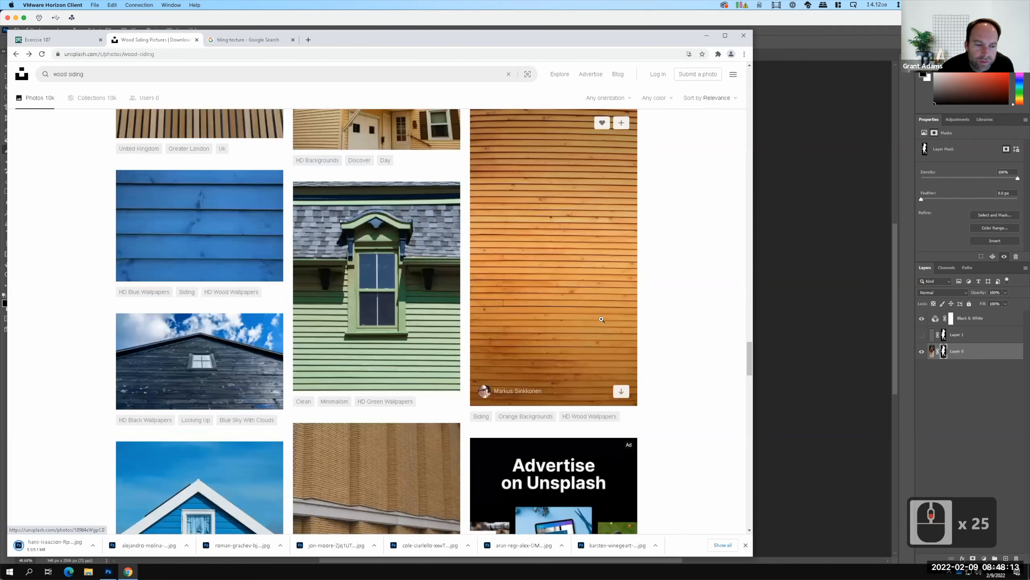
scroll(601, 322, "down", 11)
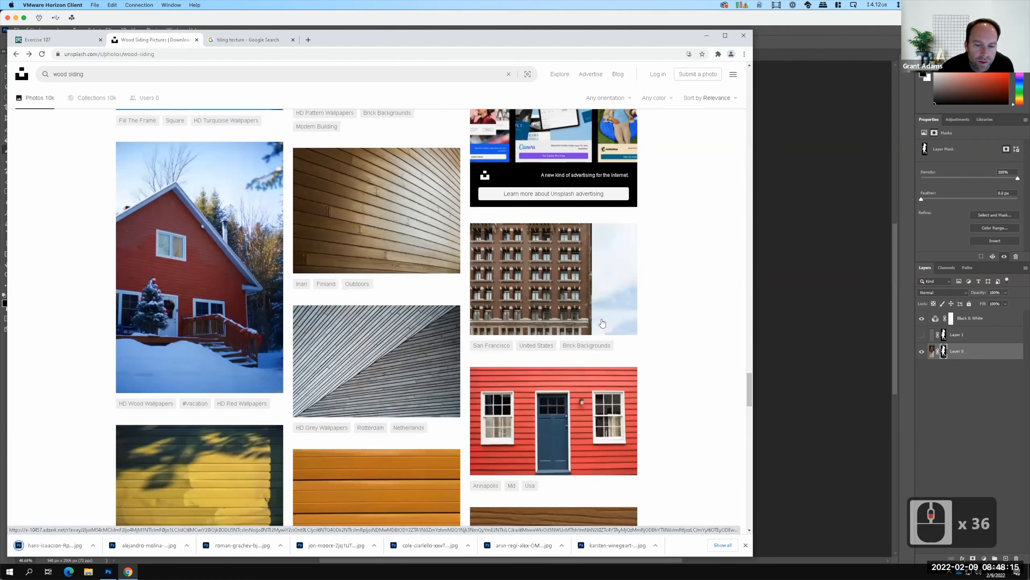
scroll(601, 320, "down", 8)
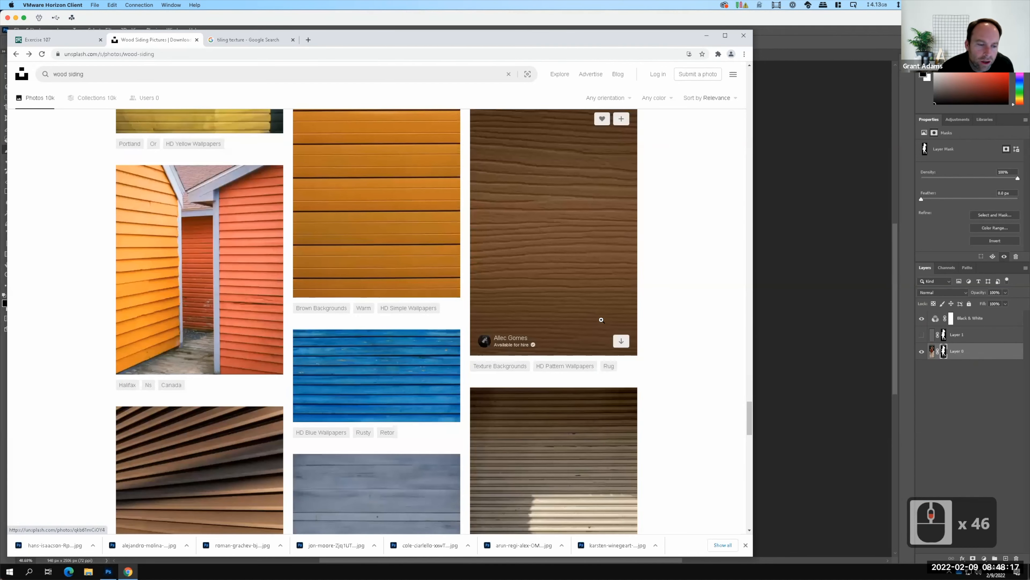
scroll(602, 321, "down", 7)
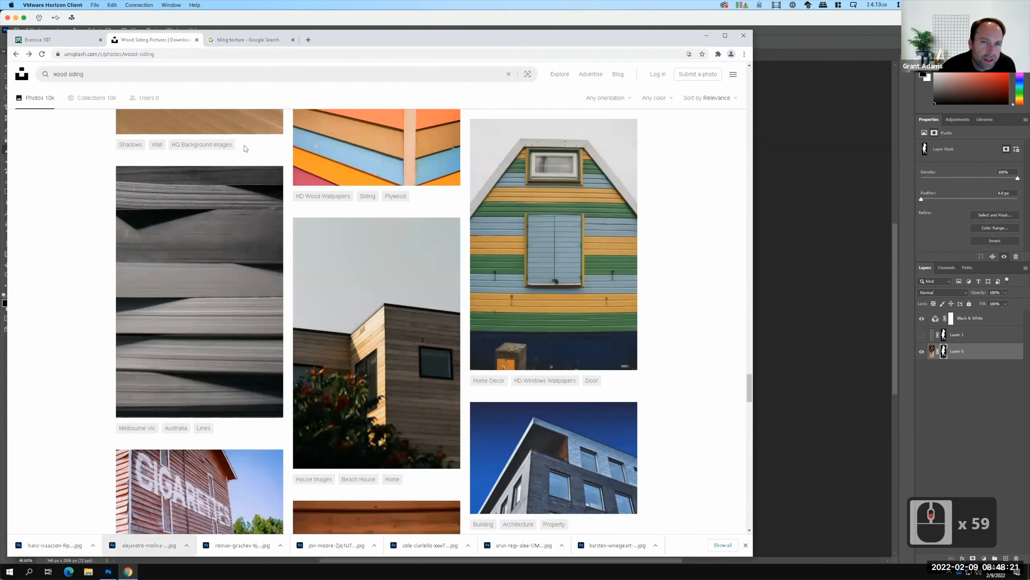
Switch to Photoshop and open the brown grooved plank, pale blue-white siding and red siding photos from the Downloads folder.
left_click(786, 136)
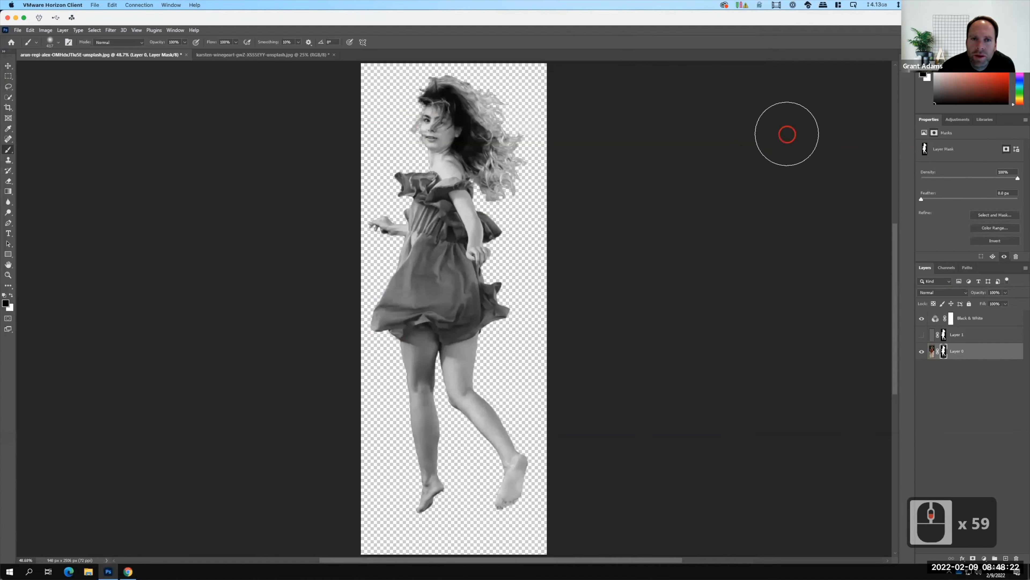
left_click(18, 31)
left_click(25, 44)
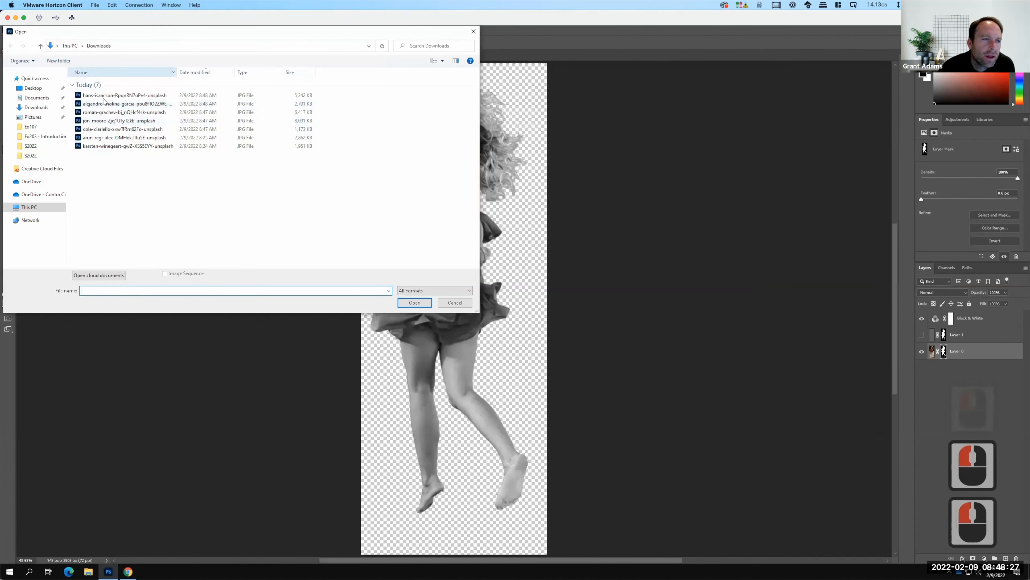
left_click(104, 121)
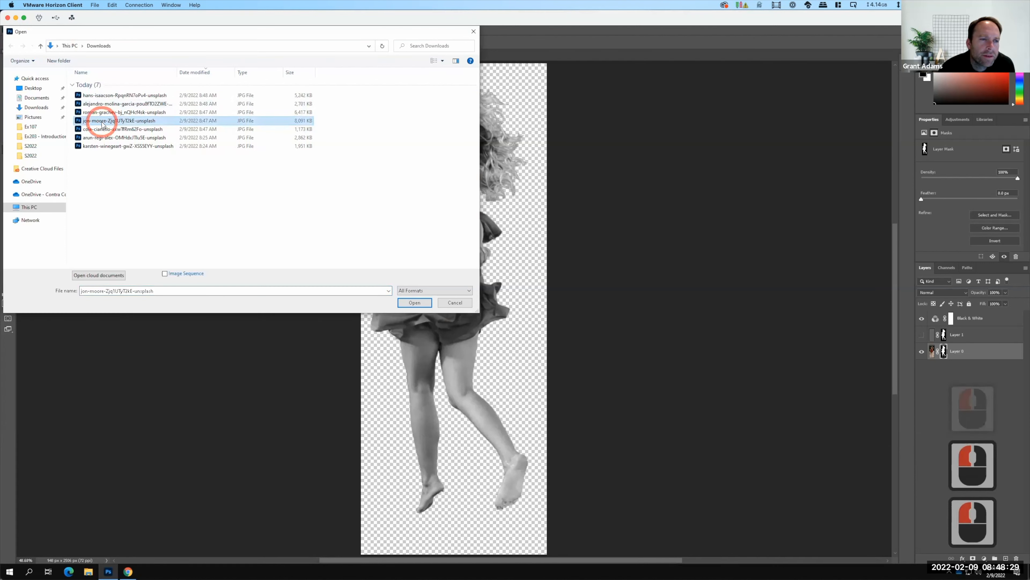
left_click_drag(125, 162, 110, 112)
left_click(412, 302)
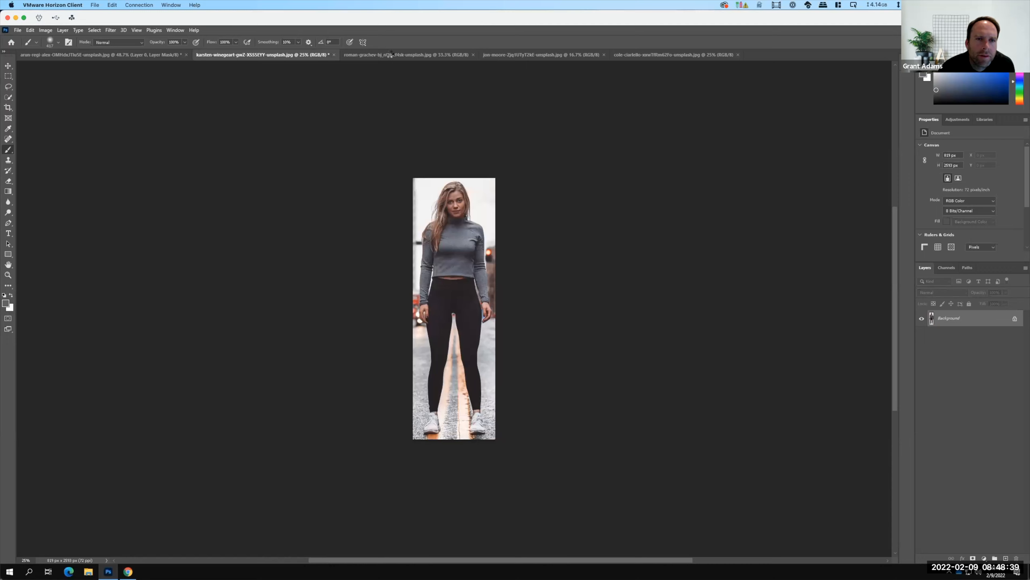
Examine the brown plank, pale siding and red siding photos in turn, ending on the red siding document.
left_click(391, 57)
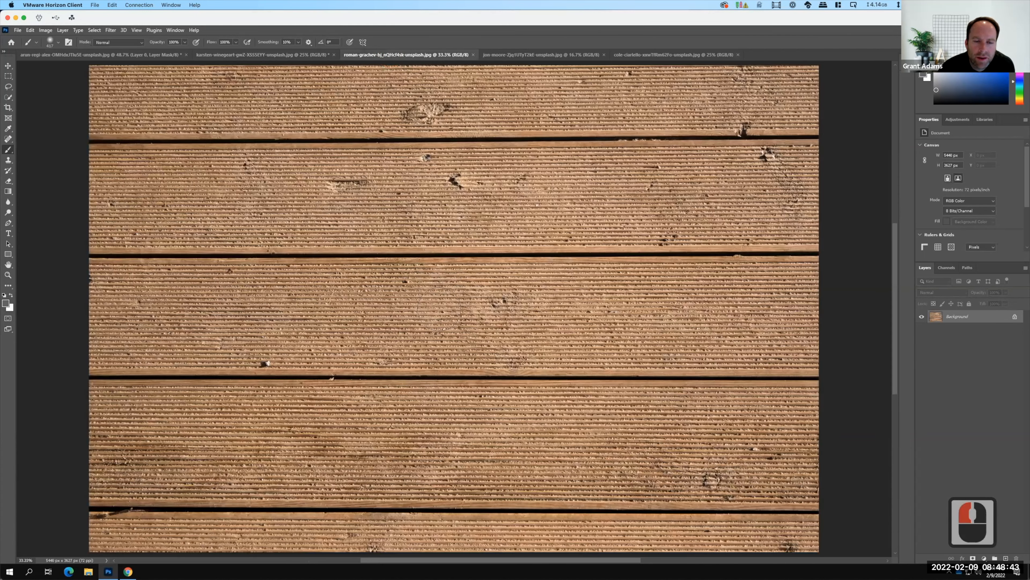
left_click(547, 55)
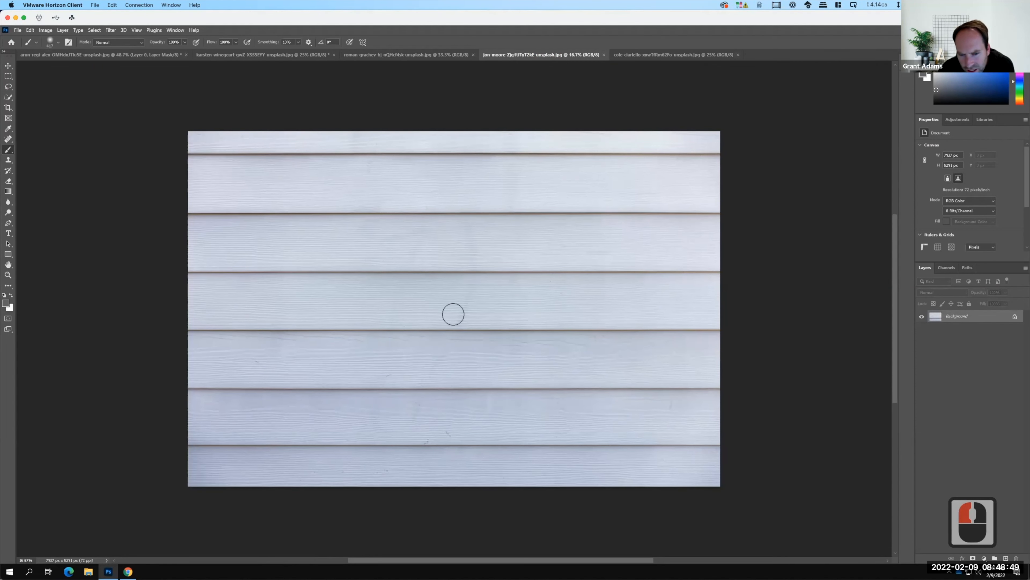
left_click(649, 56)
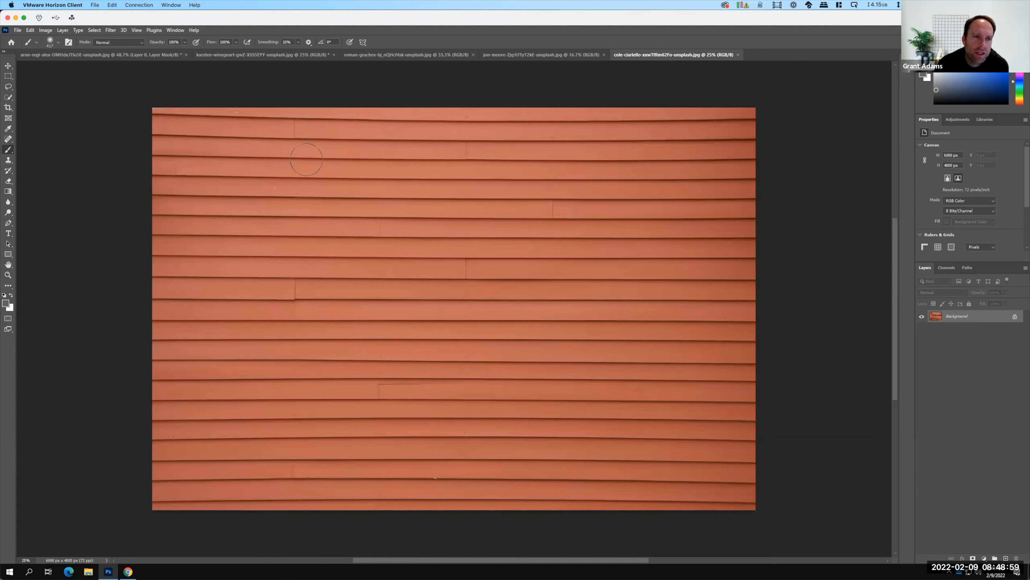
key("F15")
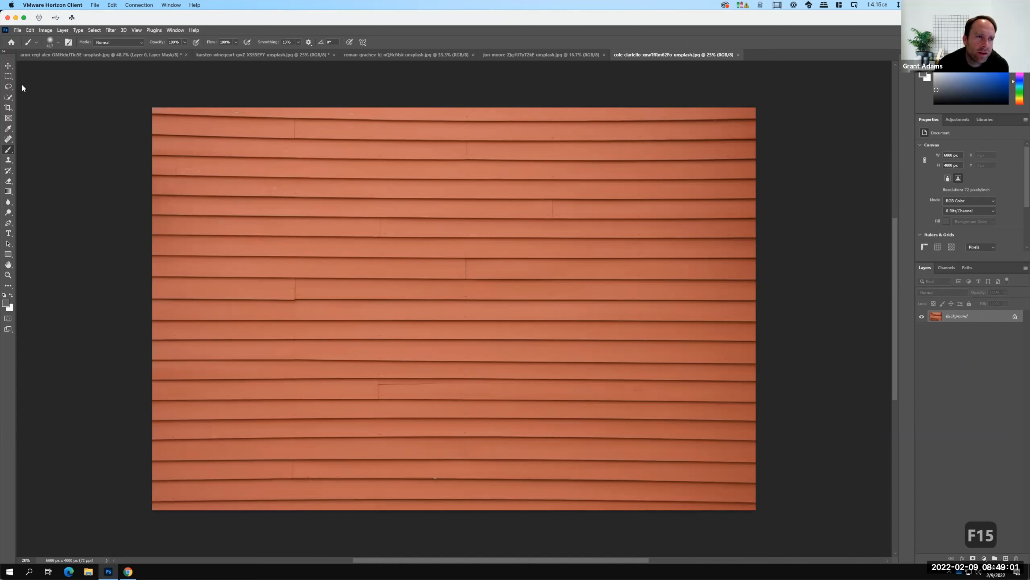
Try enlarging the red siding photo's canvas to 40000 by 40000 pixels, and undo the resize after viewing the whole canvas.
left_click(46, 31)
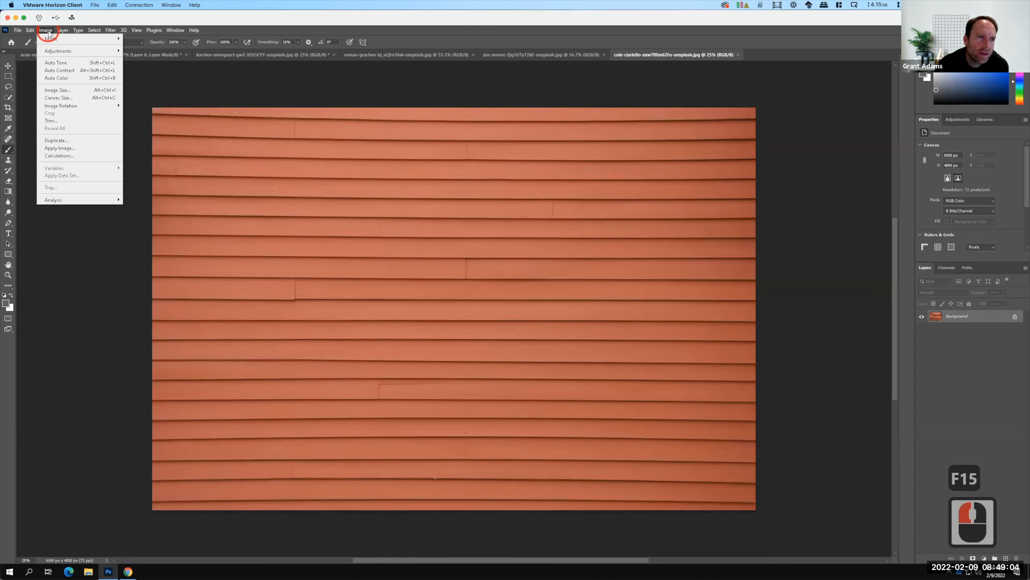
left_click(59, 97)
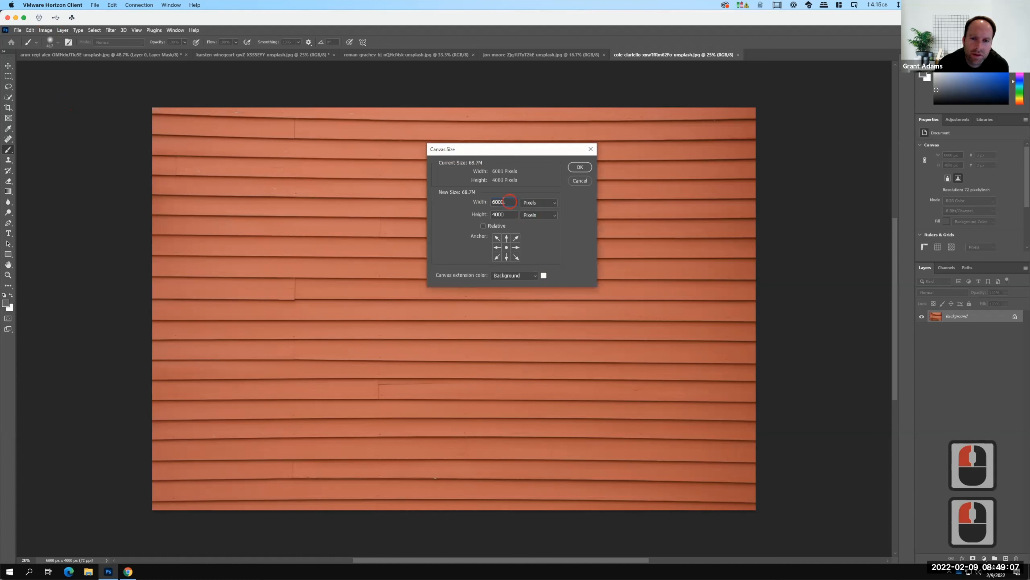
type("40000")
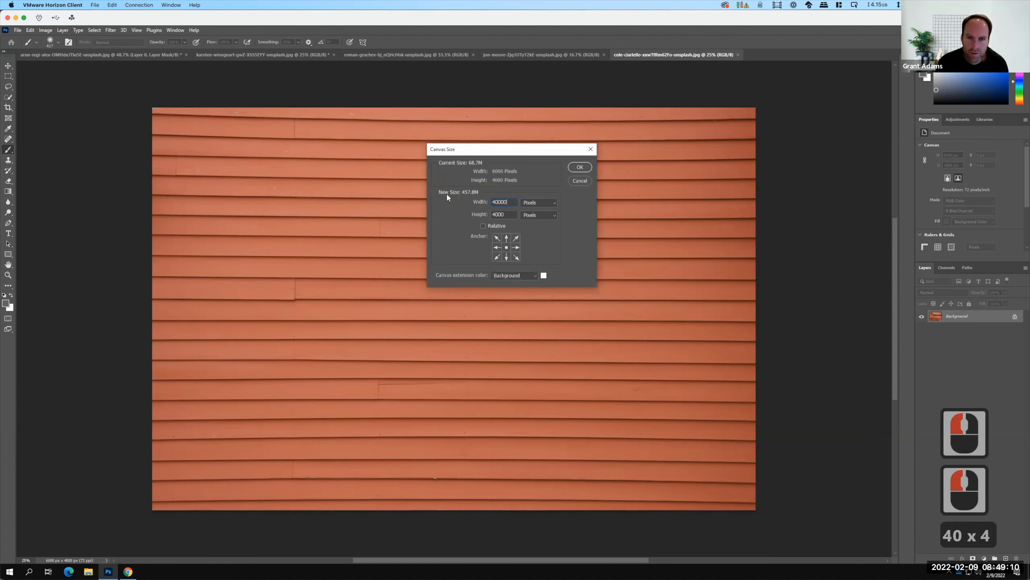
key("Tab")
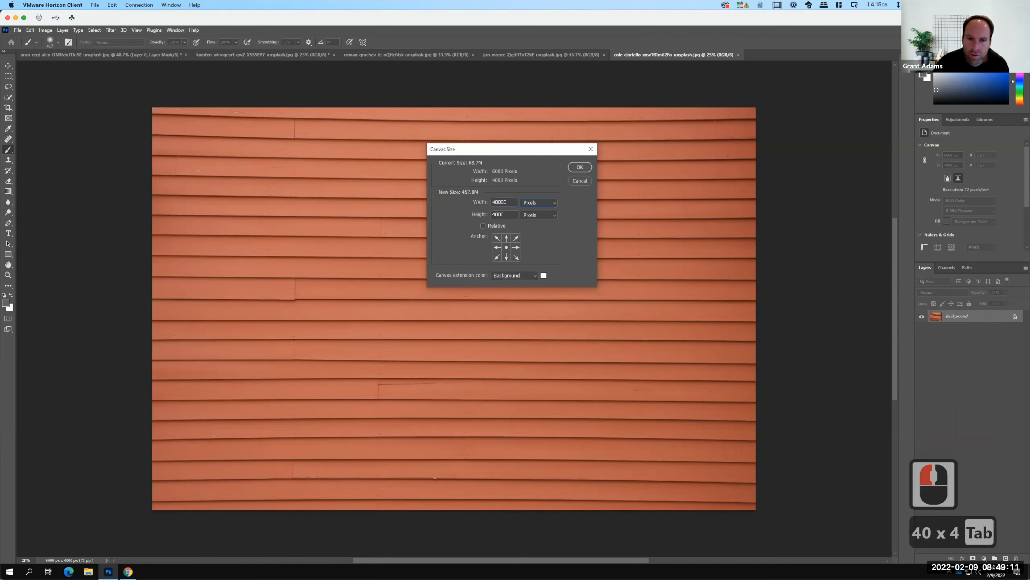
left_click(511, 215)
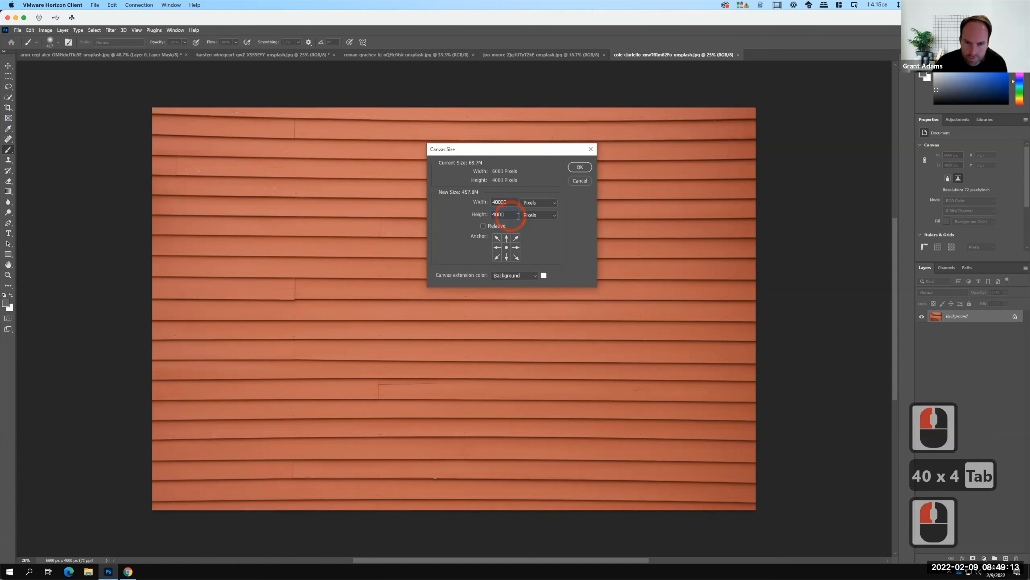
type("0")
left_click(581, 167)
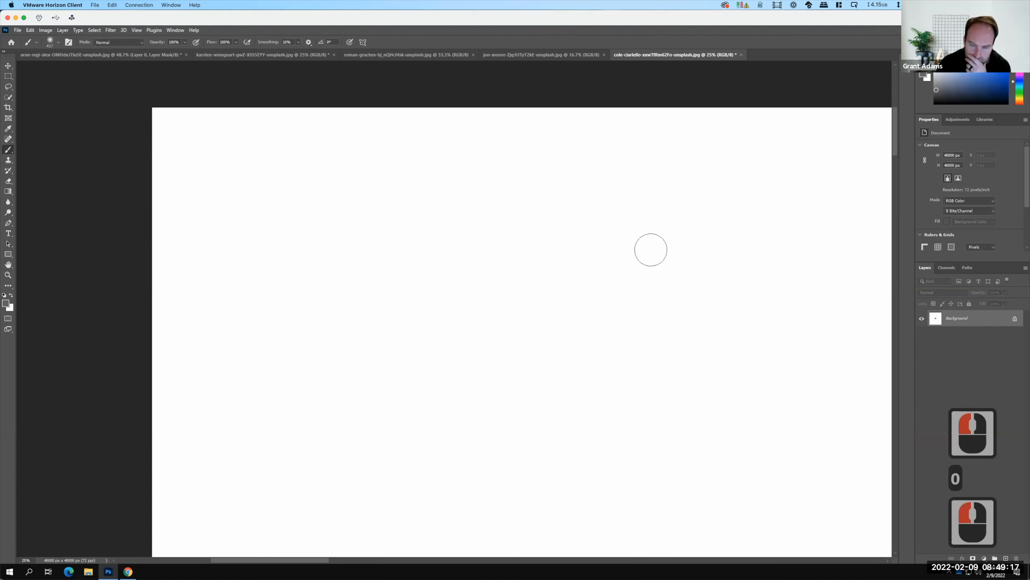
key("super+0")
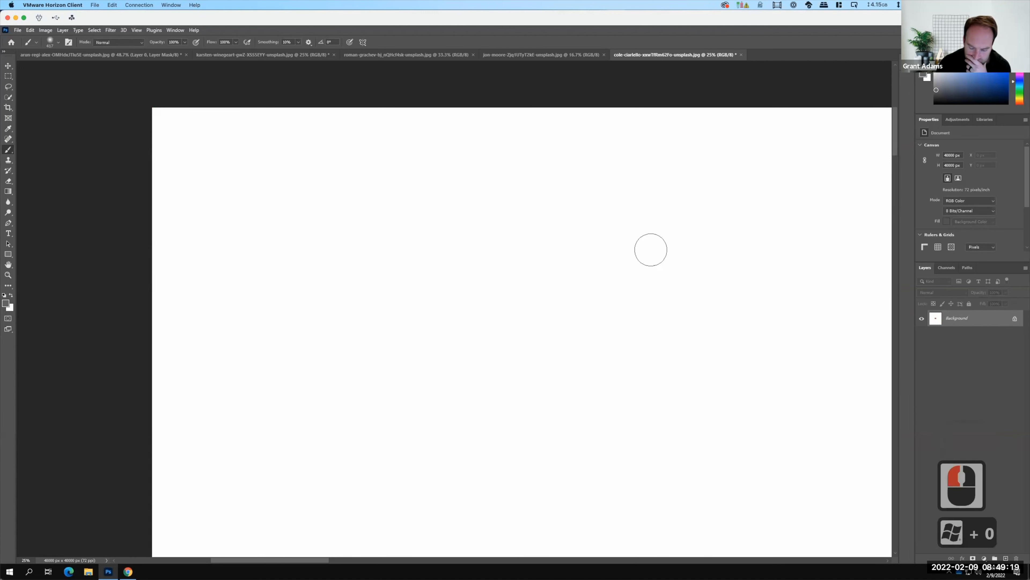
key("ctrl+0")
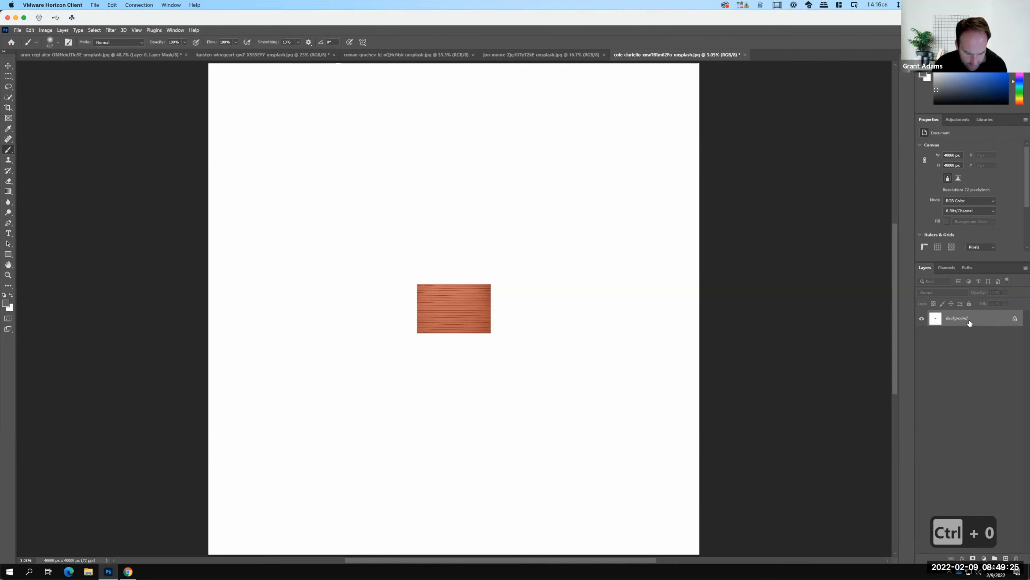
key("ctrl+z")
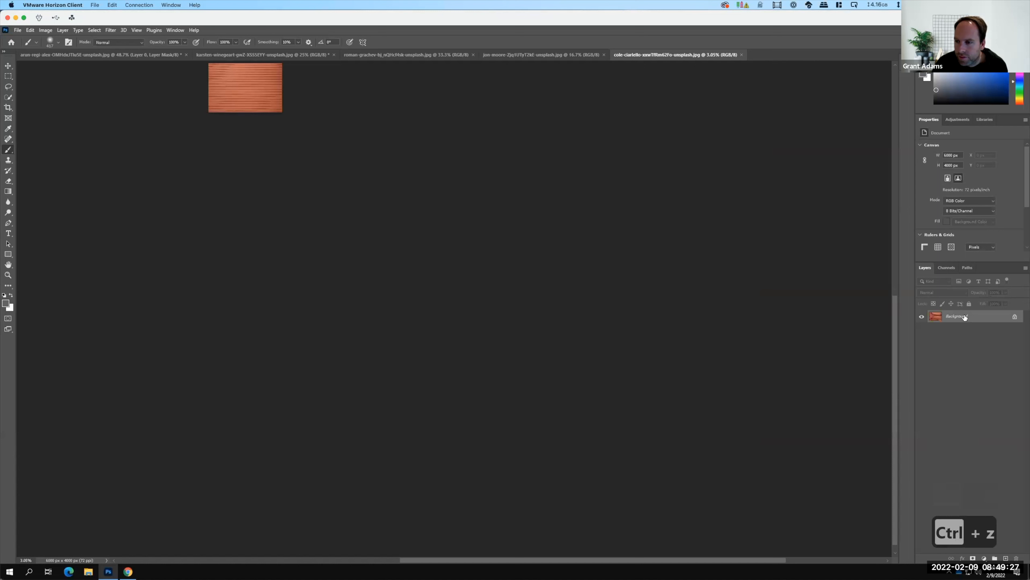
Convert the red siding photo's locked Background into a regular layer, keeping the default layer settings.
right_click(966, 316)
left_click(945, 337)
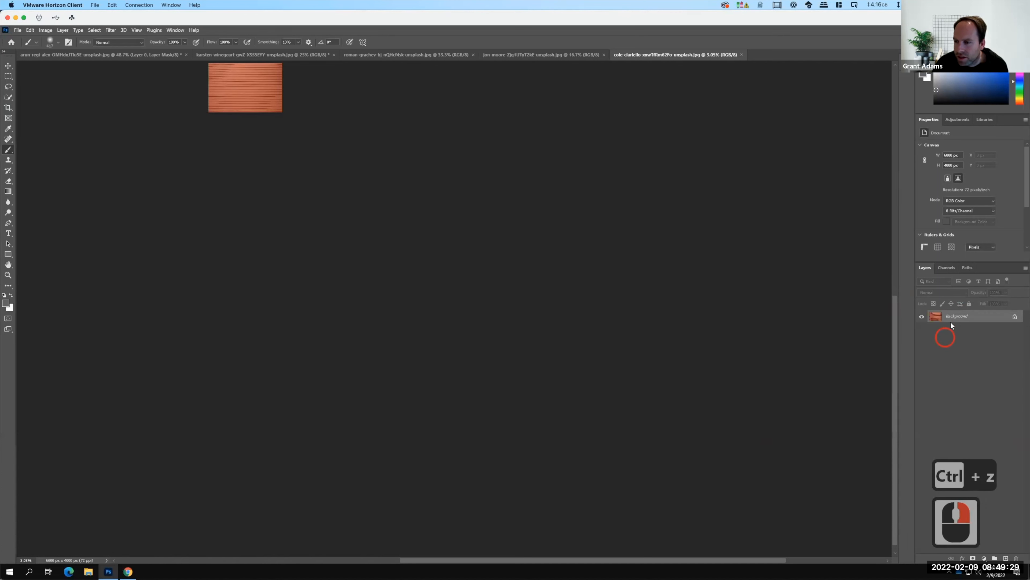
left_click(946, 321)
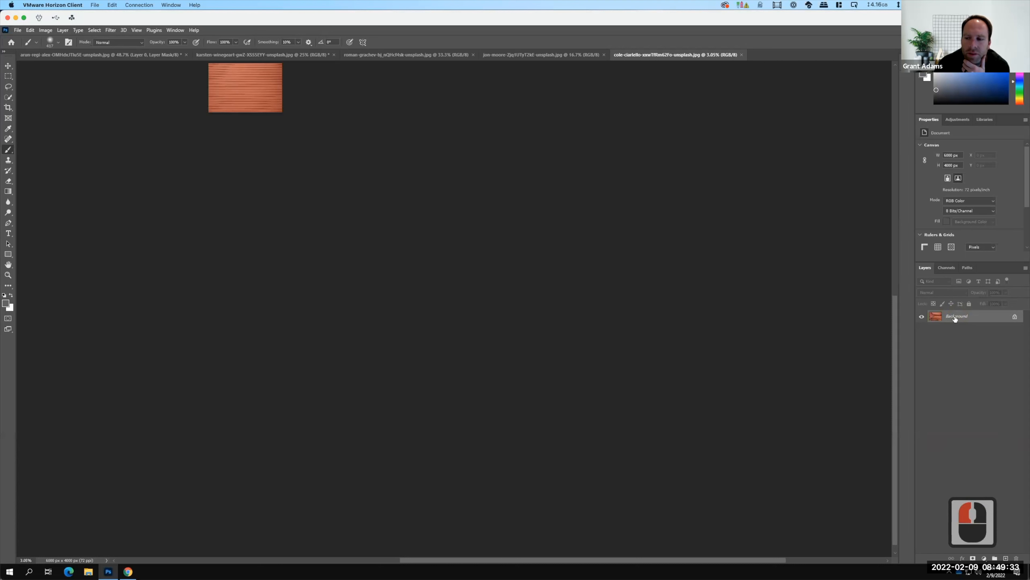
right_click(956, 319)
left_click(970, 322)
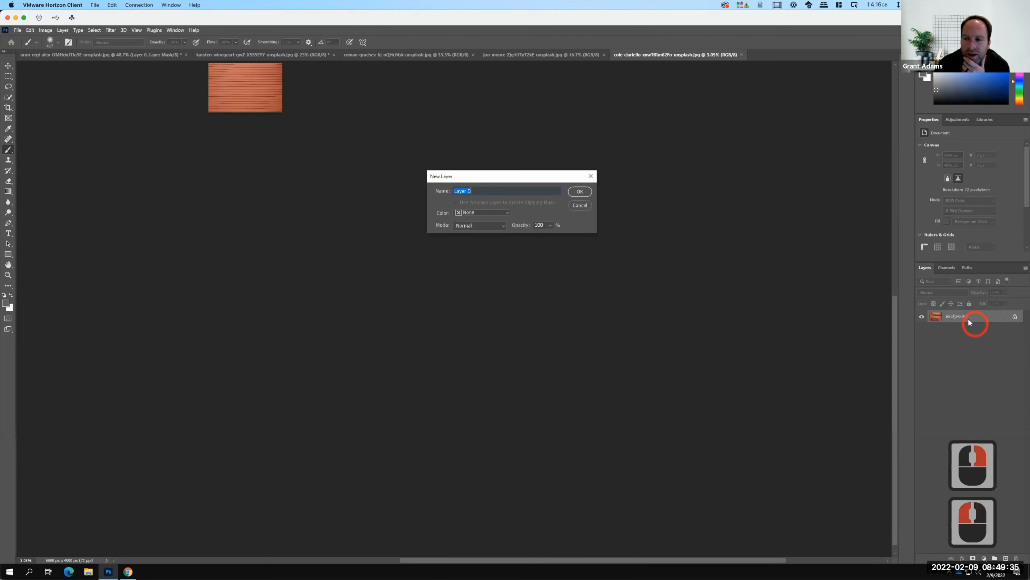
left_click(581, 191)
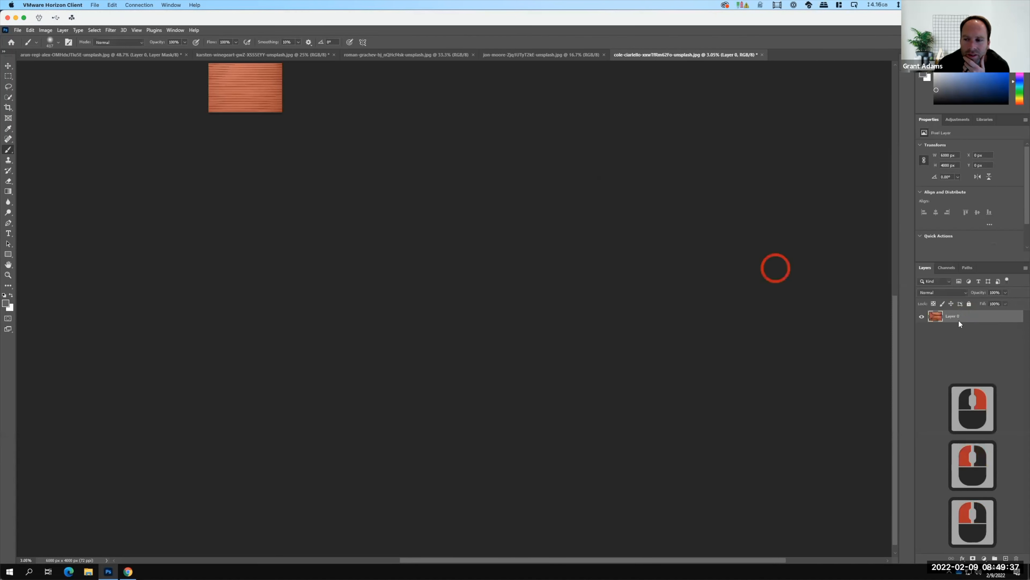
Enlarge the red siding document's canvas to 30000 by 30000 pixels with the image anchored at the centre.
left_click(44, 31)
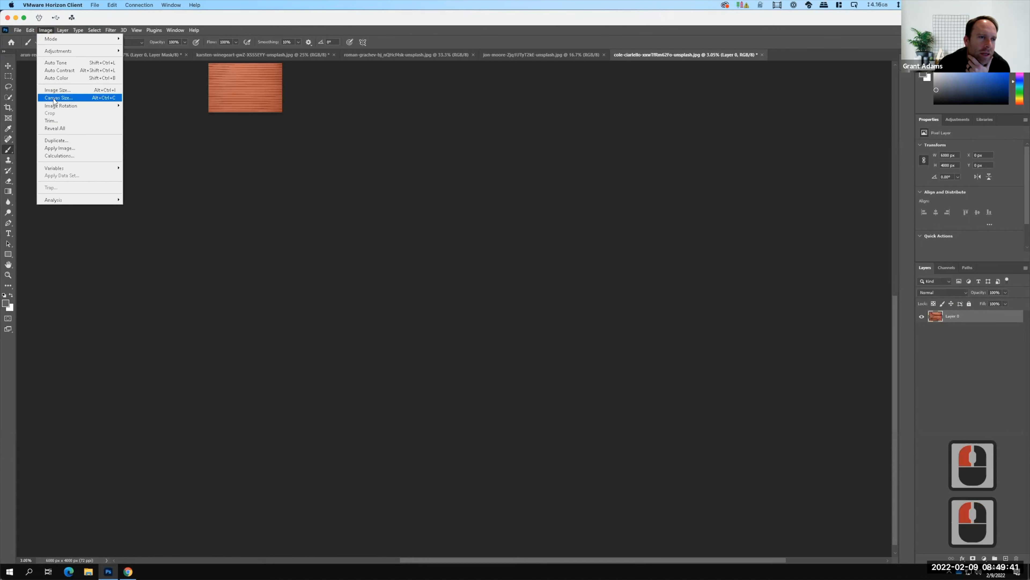
left_click(54, 99)
left_click_drag(506, 202, 467, 199)
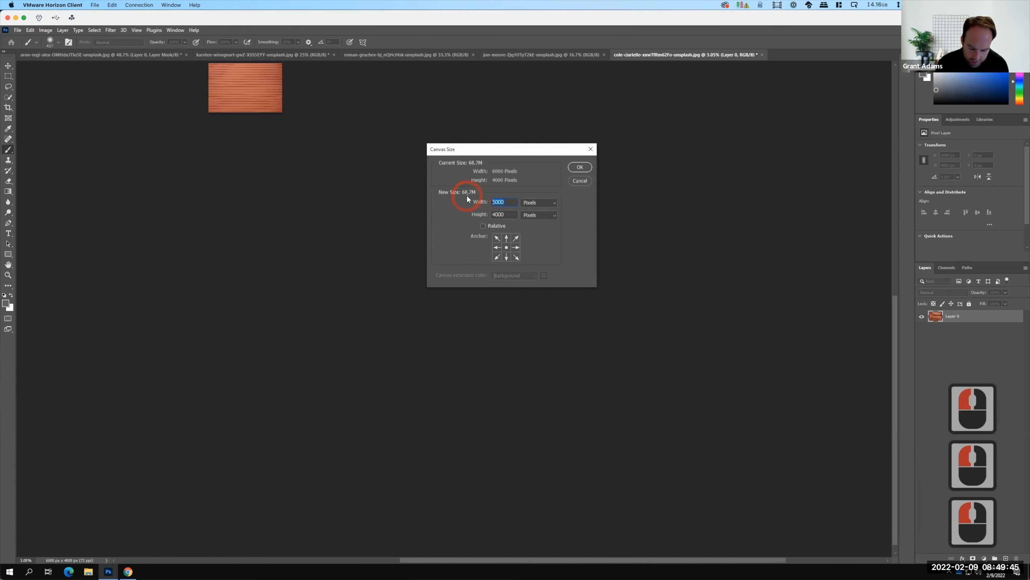
type("30000")
key("Tab")
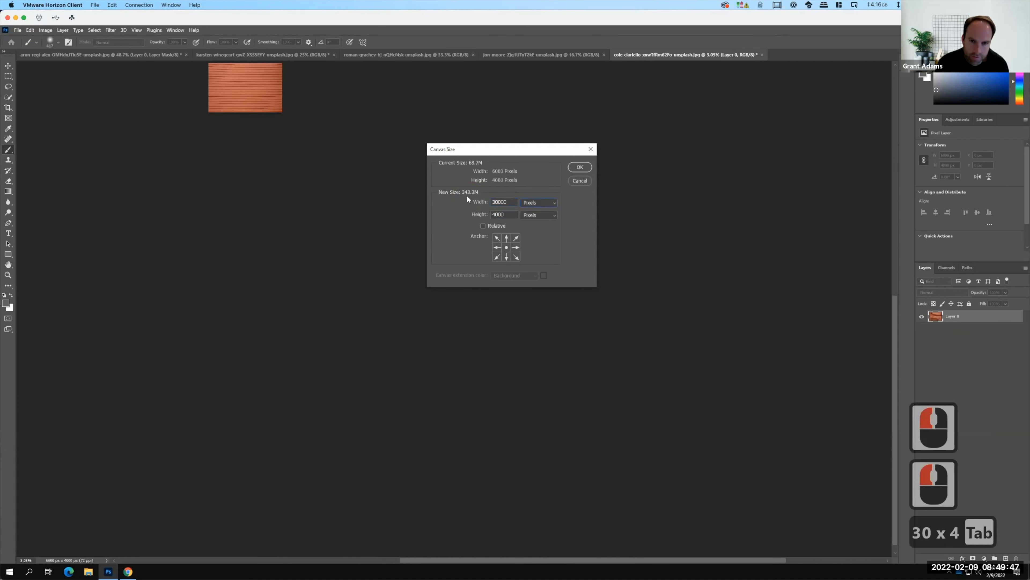
type("3")
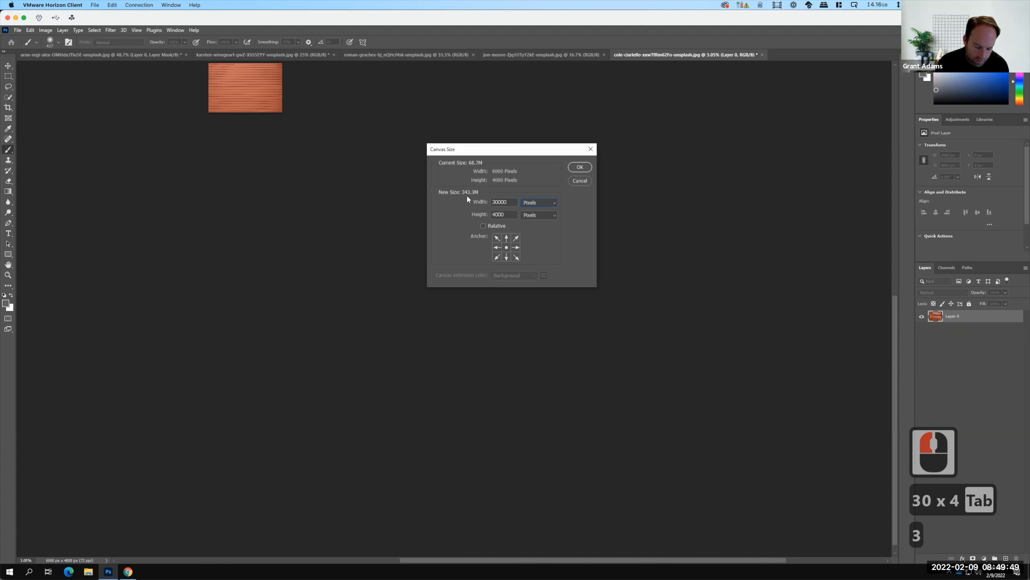
key("Tab")
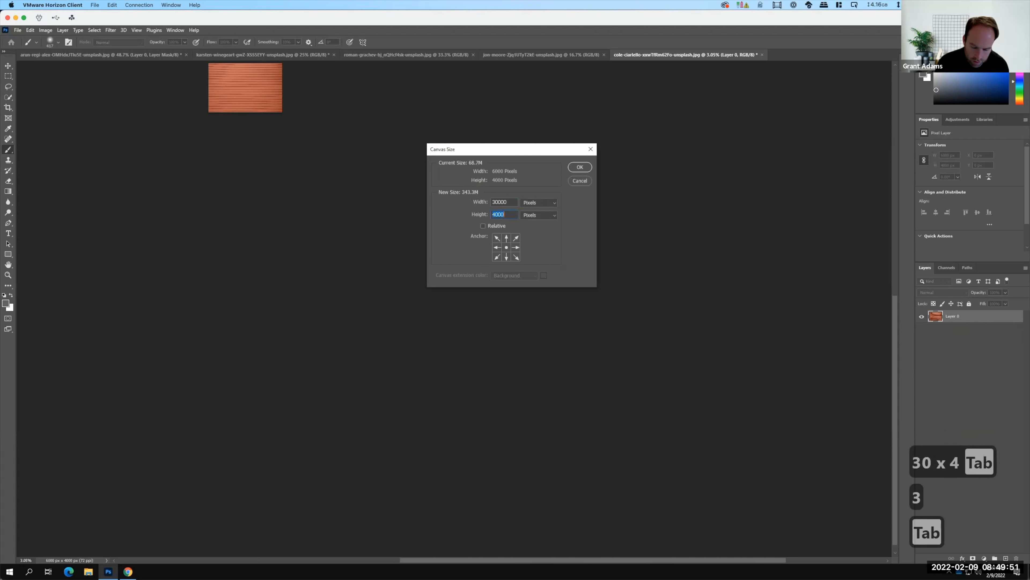
type("30000")
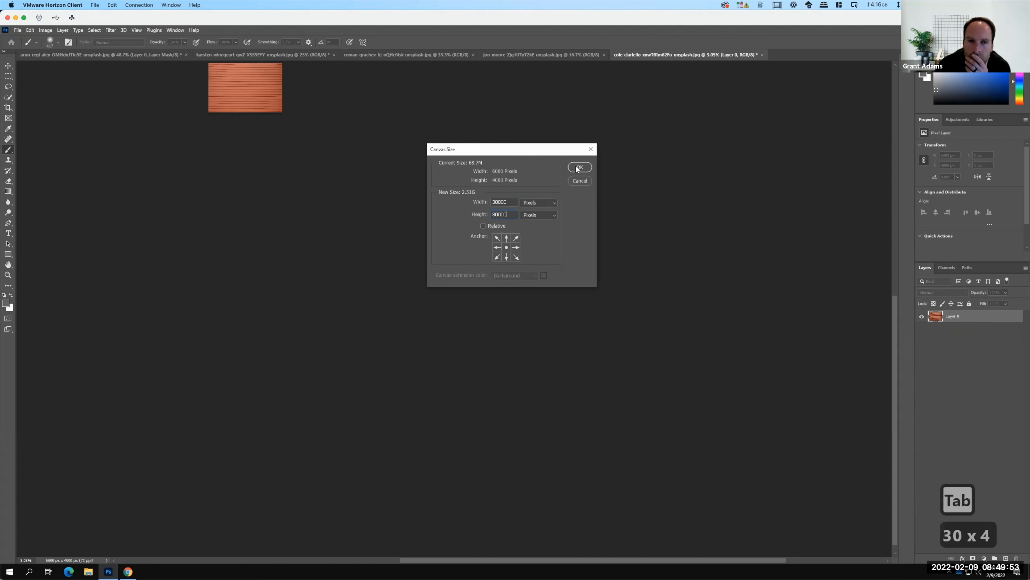
left_click(577, 168)
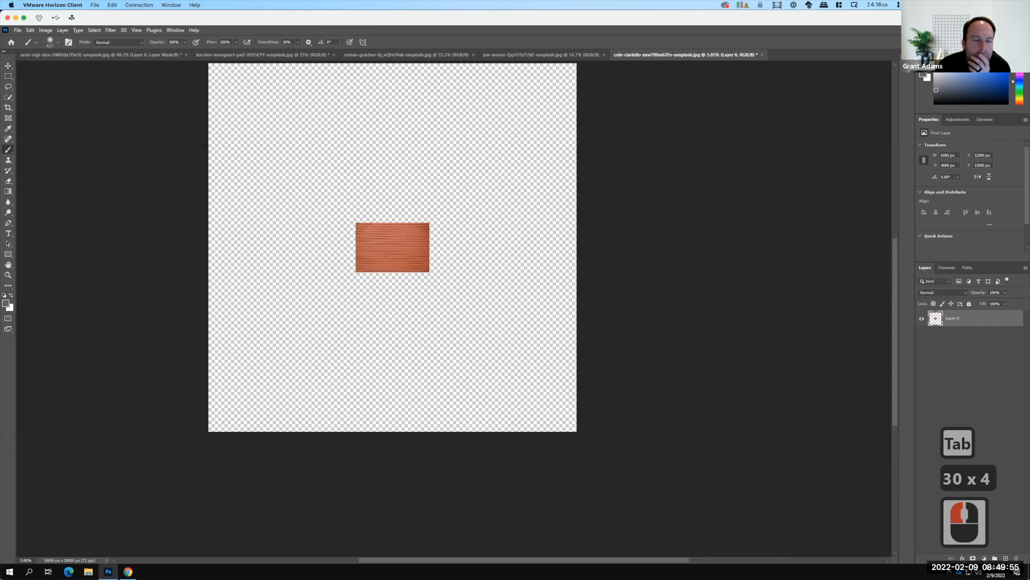
Select a rectangular area around the red siding image, then copy and paste it as a new layer.
left_click(8, 76)
left_click_drag(331, 212, 437, 292)
key("ctrl+c")
key("ctrl+c")
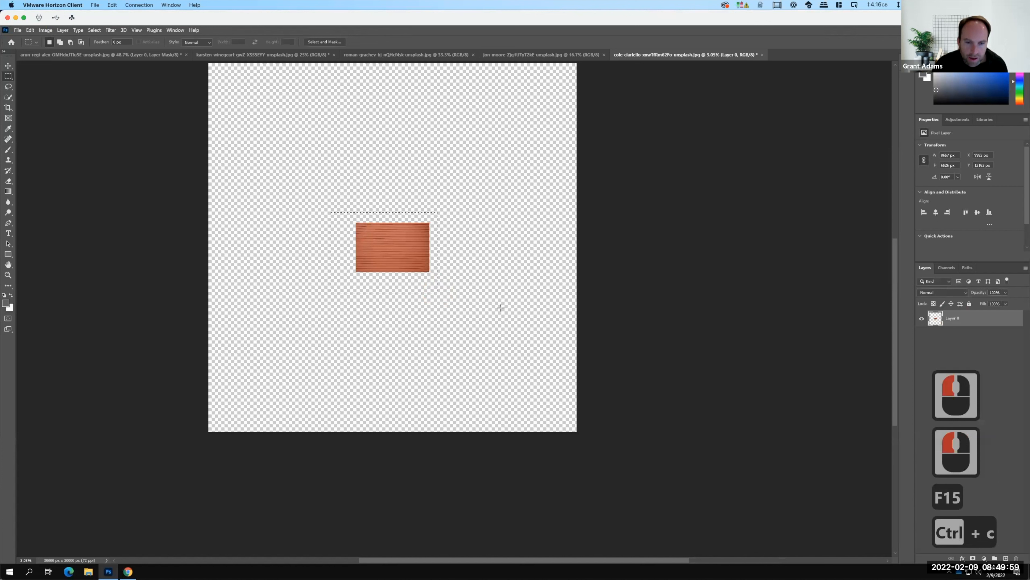
key("ctrl+v")
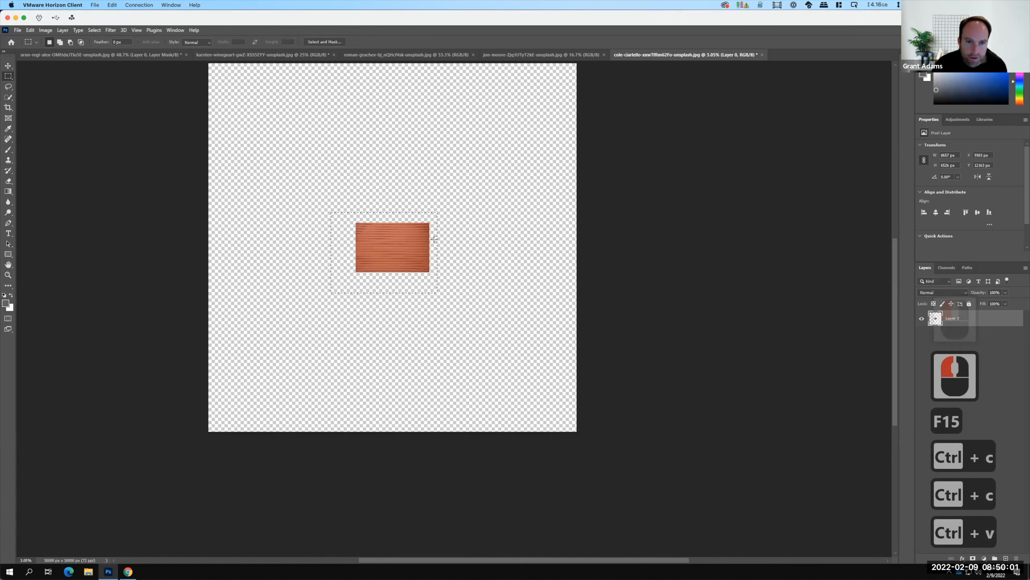
Move the pasted siding copy flush against the original's right edge and inspect the seam between them.
left_click(9, 66)
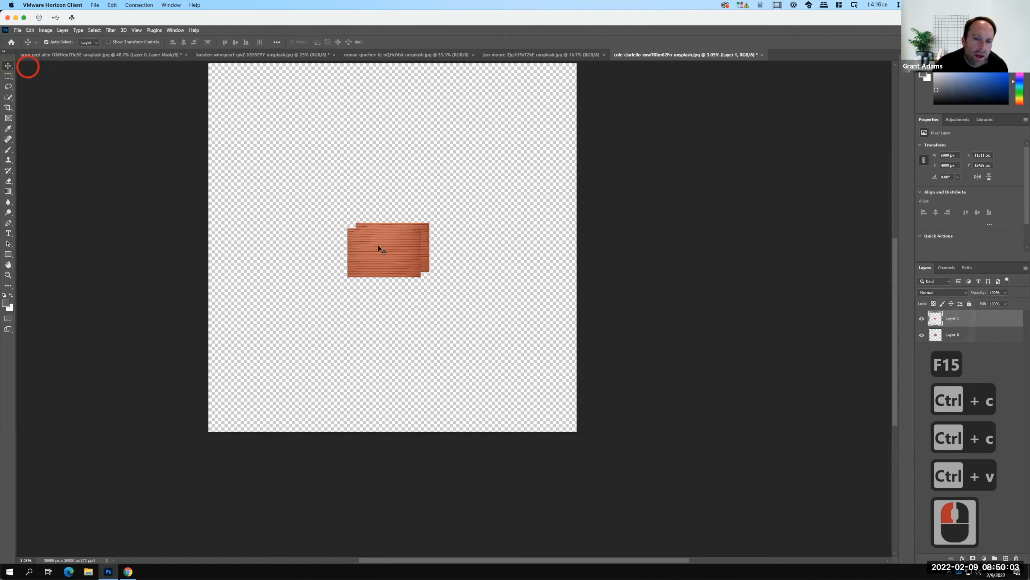
left_click_drag(425, 248, 491, 237)
double_click(478, 199)
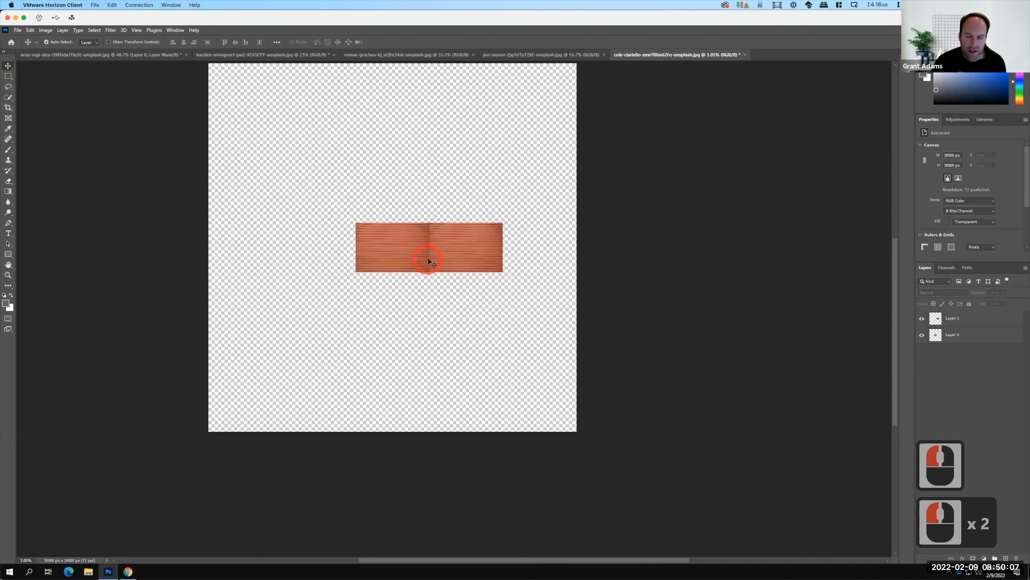
key("ctrl+equal")
key("ctrl+equal")
key("ctrl+equal")
key("ctrl+equal")
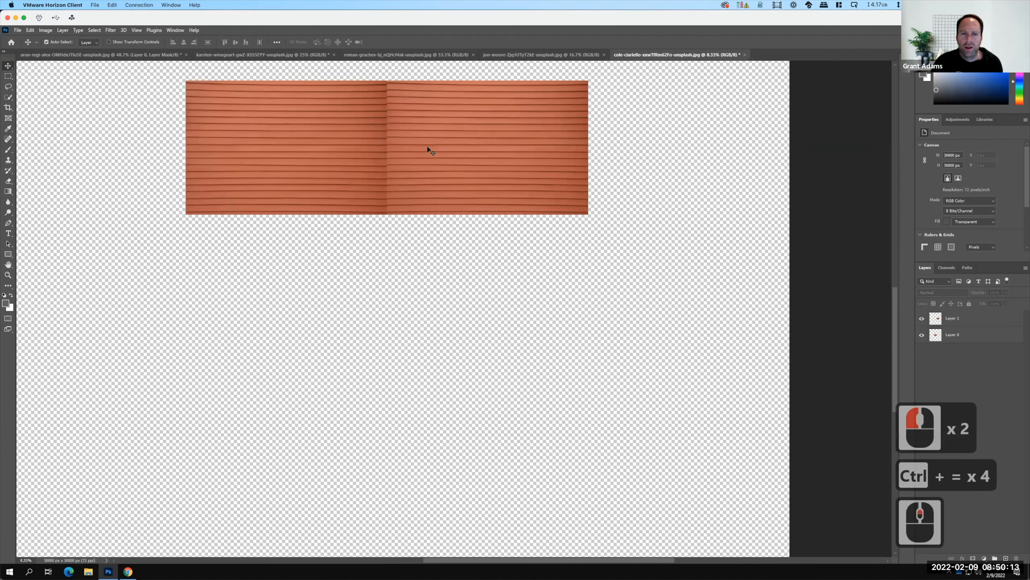
scroll(429, 150, "up", 6)
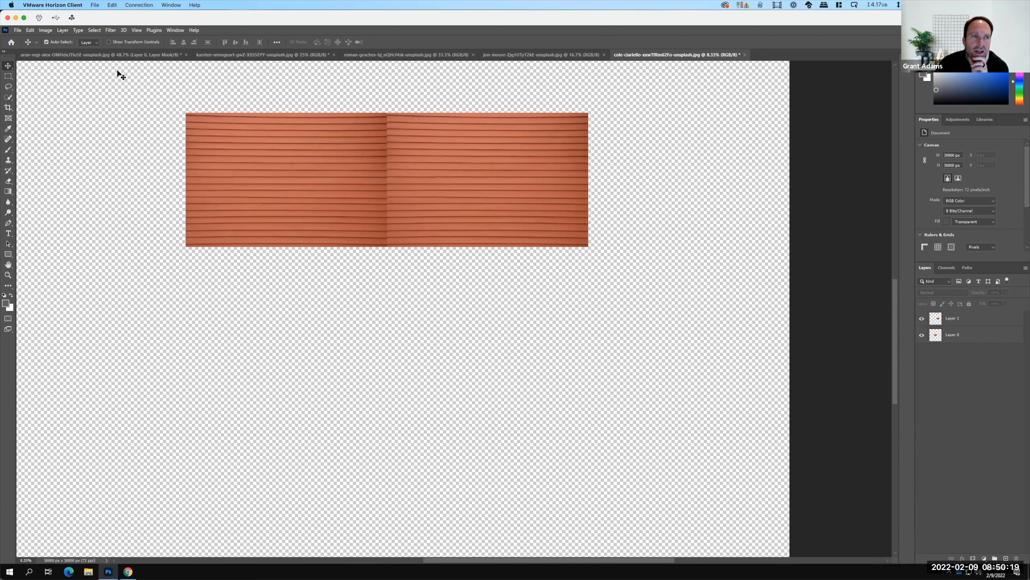
Undo the copy's move, the paste, the rectangular selection and the canvas enlargement of the red siding document.
left_click(30, 31)
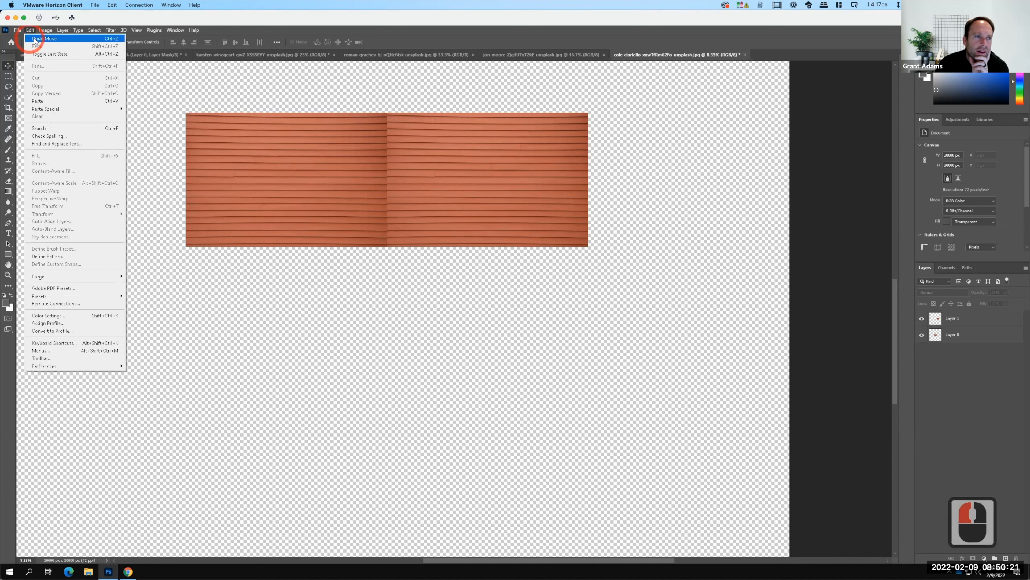
left_click(31, 32)
key("ctrl+z")
left_click(31, 32)
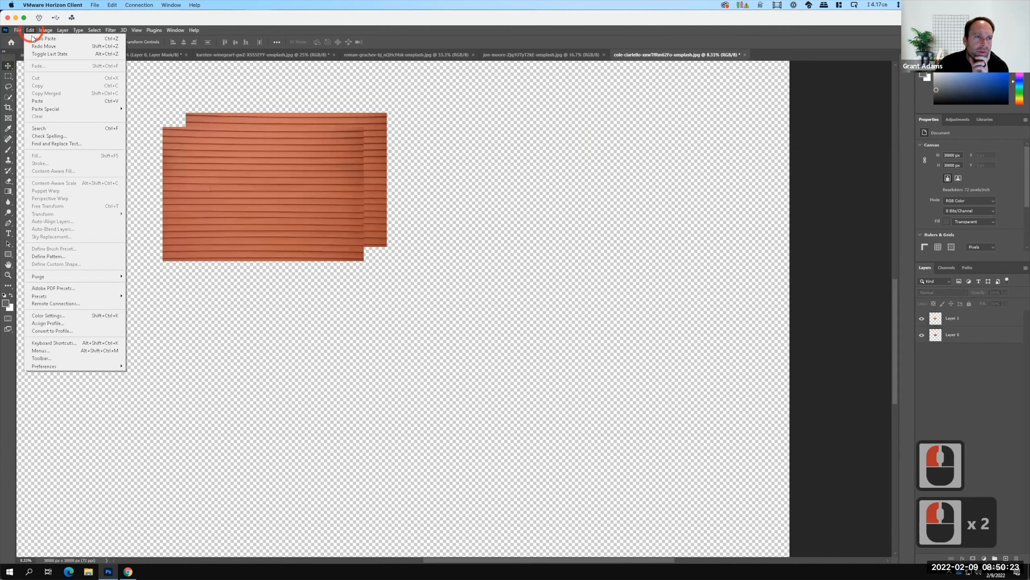
left_click(35, 39)
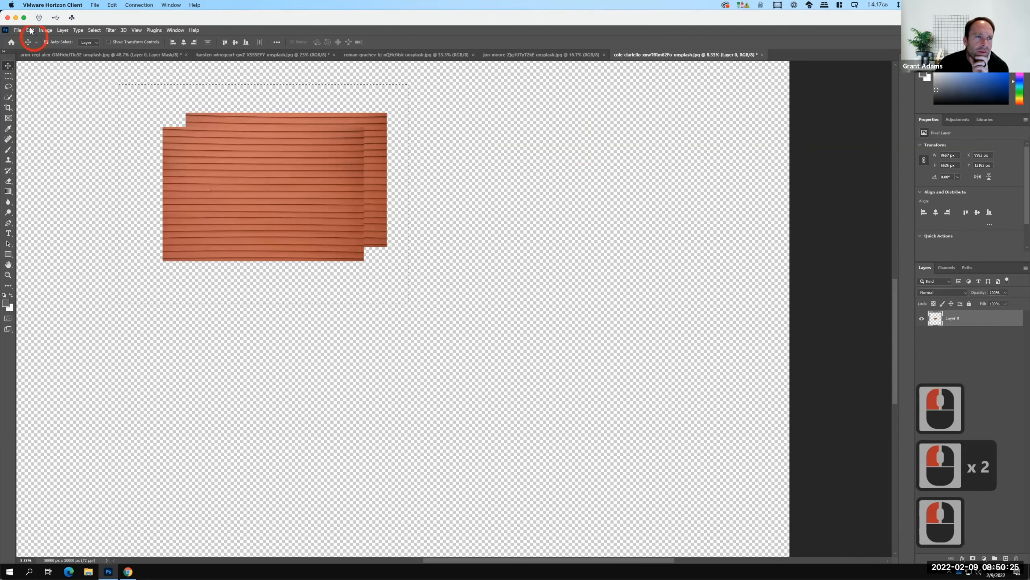
left_click(32, 34)
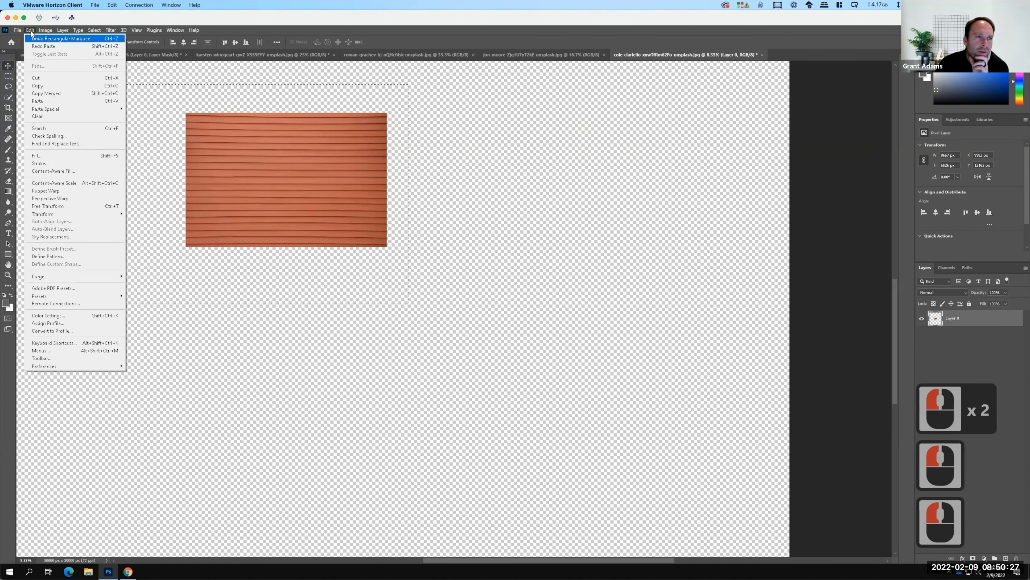
left_click(33, 39)
left_click(31, 34)
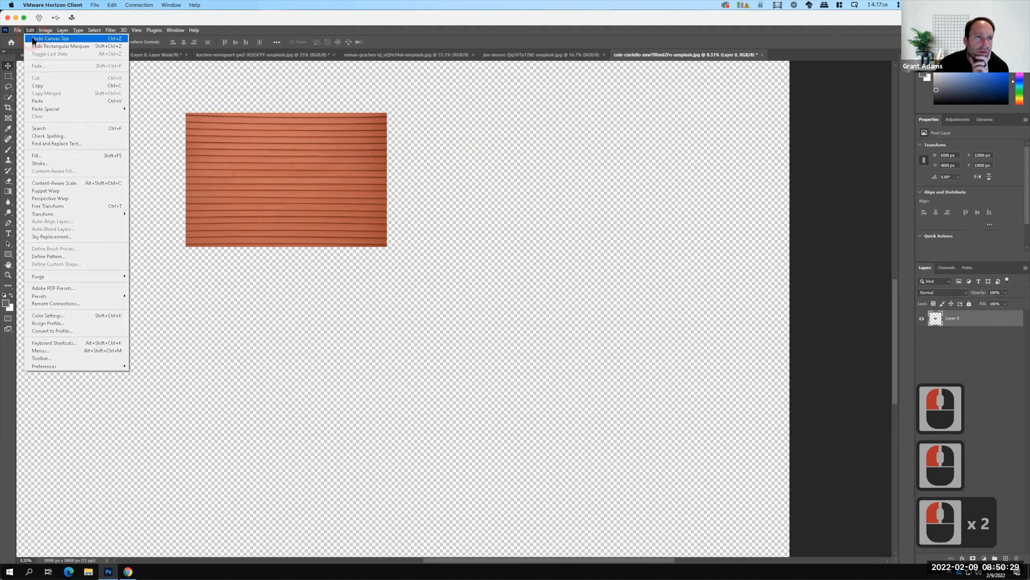
left_click(35, 38)
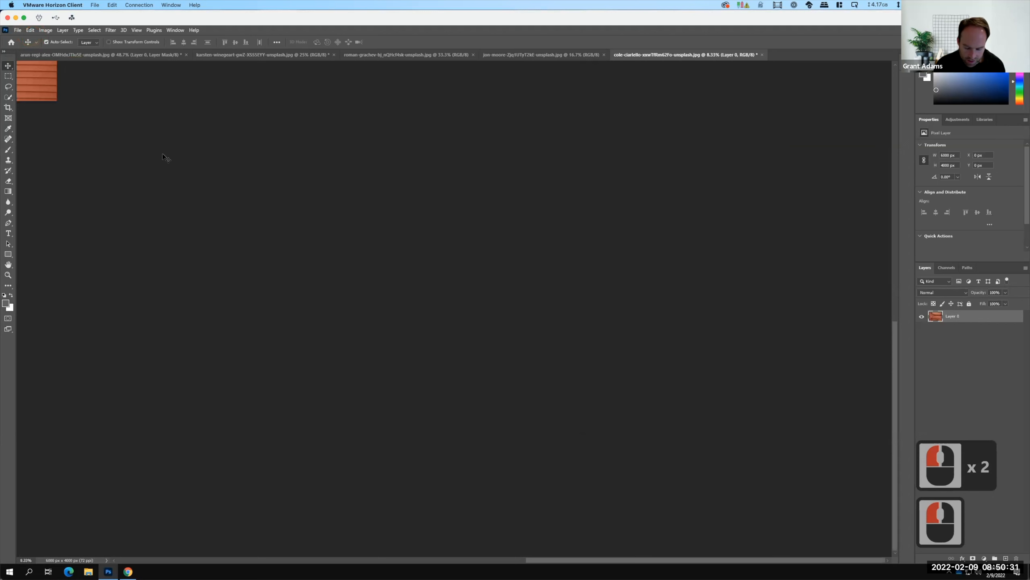
key("ctrl+0")
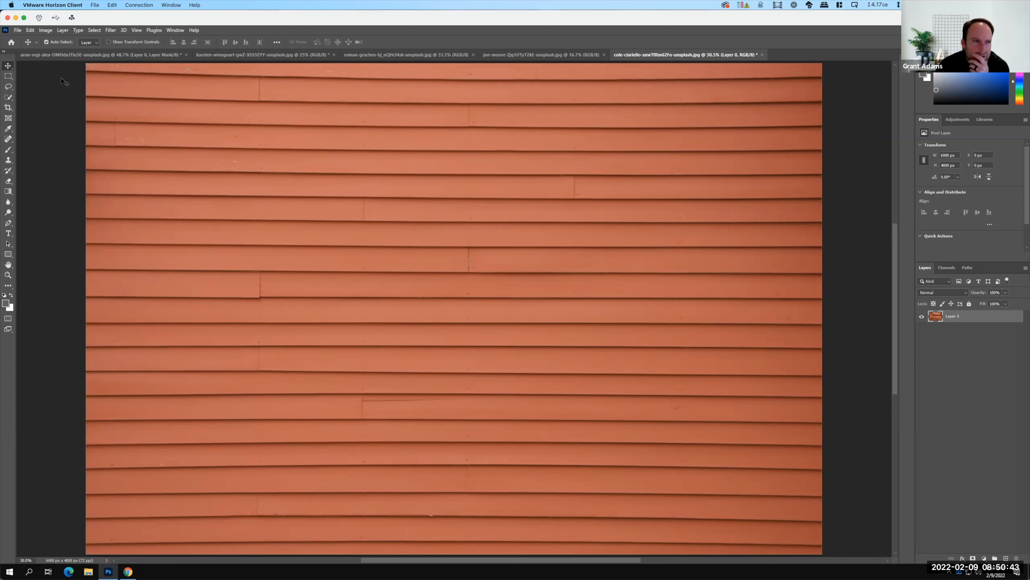
Frame a crop on the red siding that excludes the photo's left part, and reduce its height to about 1272 px.
left_click(9, 107)
left_click(280, 97)
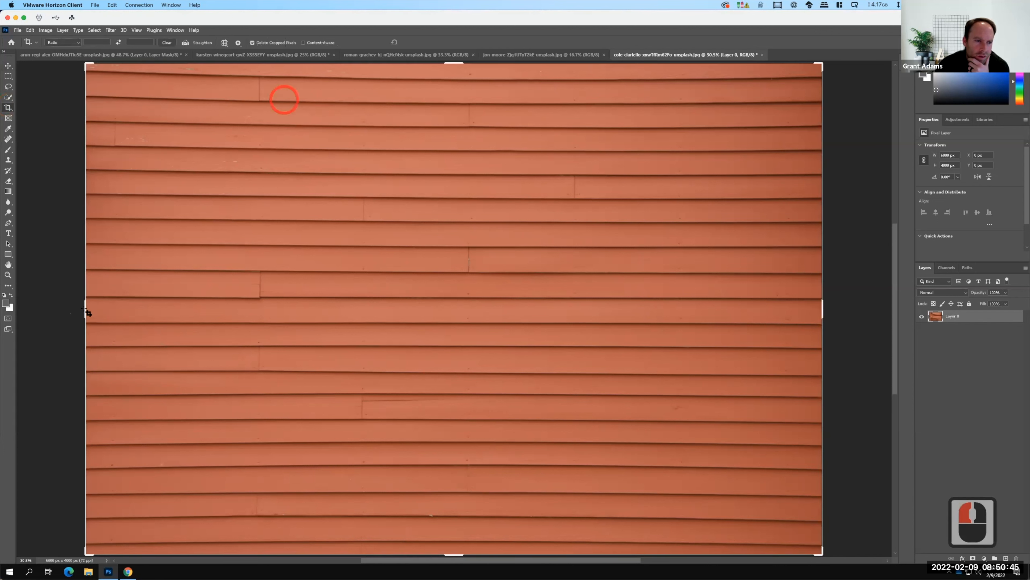
left_click_drag(89, 307, 280, 312)
left_click_drag(454, 67, 454, 142)
key("F15")
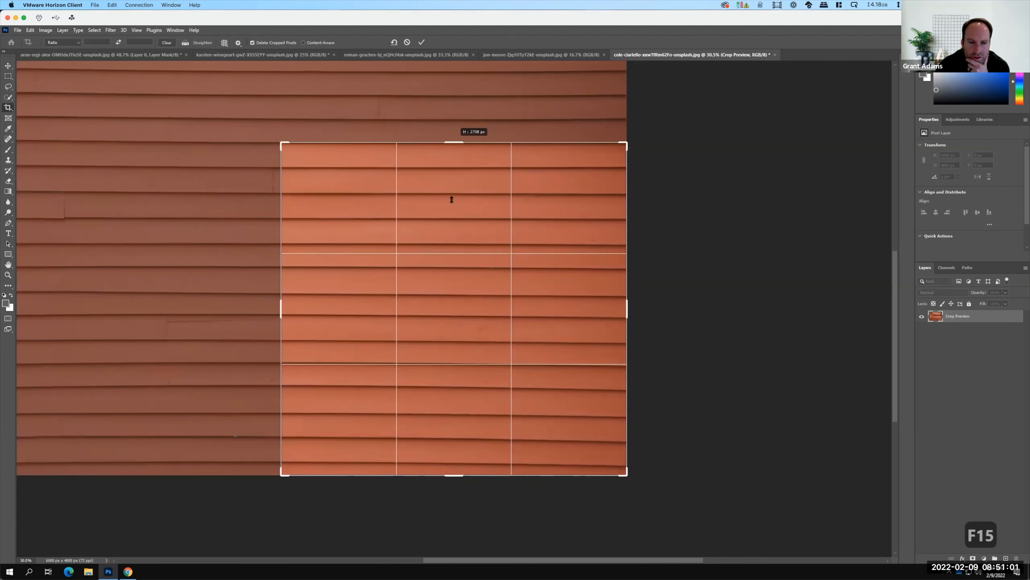
left_click_drag(452, 200, 452, 200)
left_click_drag(457, 480, 456, 390)
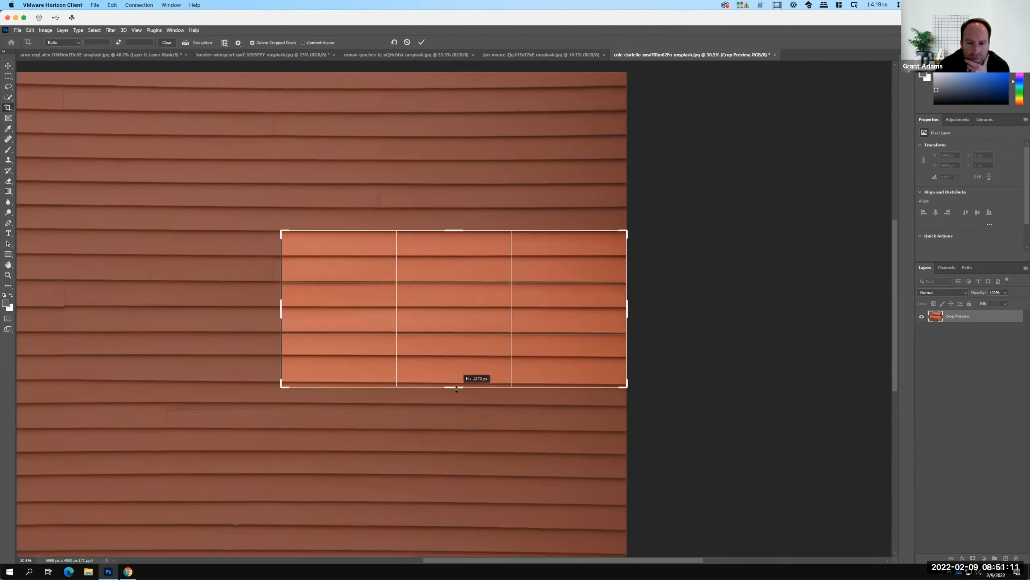
left_click_drag(376, 380, 376, 380)
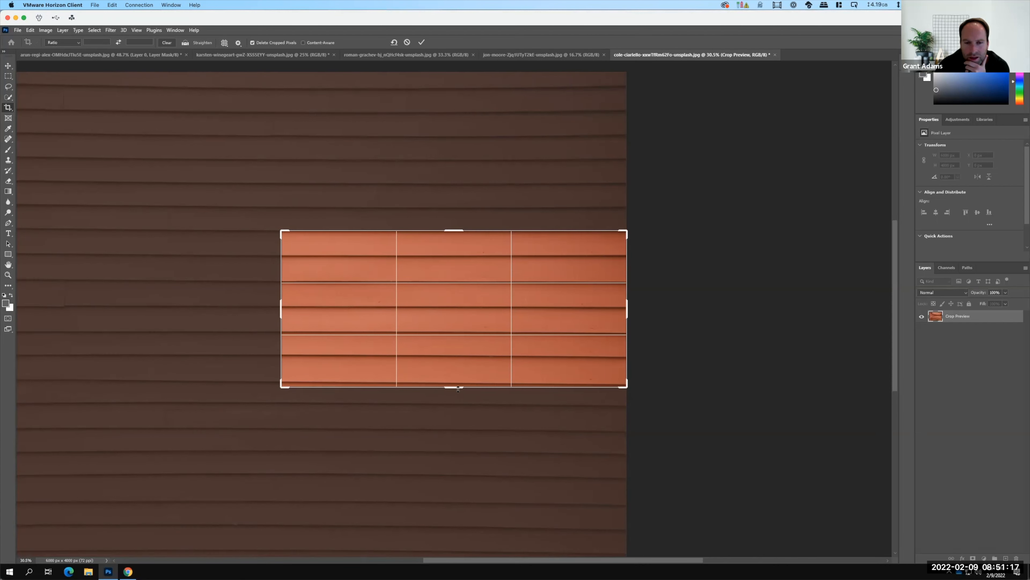
Narrow the crop frame to about 1718 px wide, apply the crop and fit the cropped siding to the view.
left_click_drag(627, 310, 600, 308)
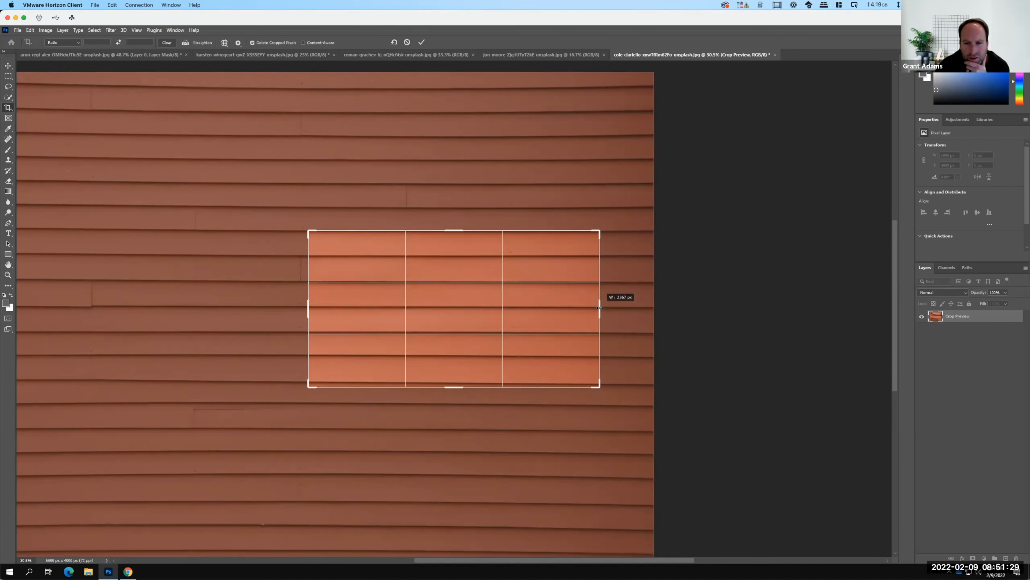
left_click_drag(609, 306, 560, 311)
left_click(534, 308)
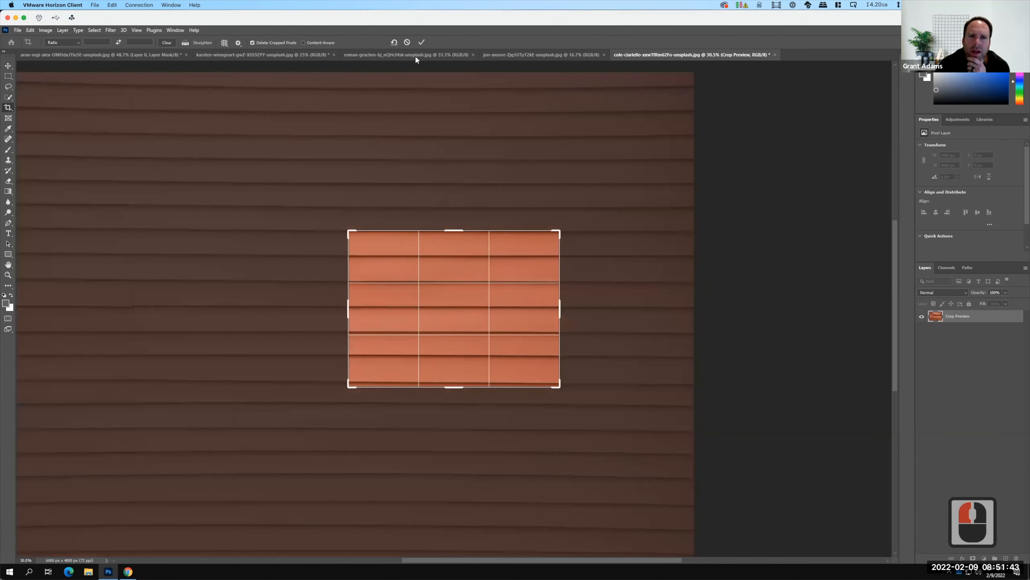
left_click(421, 42)
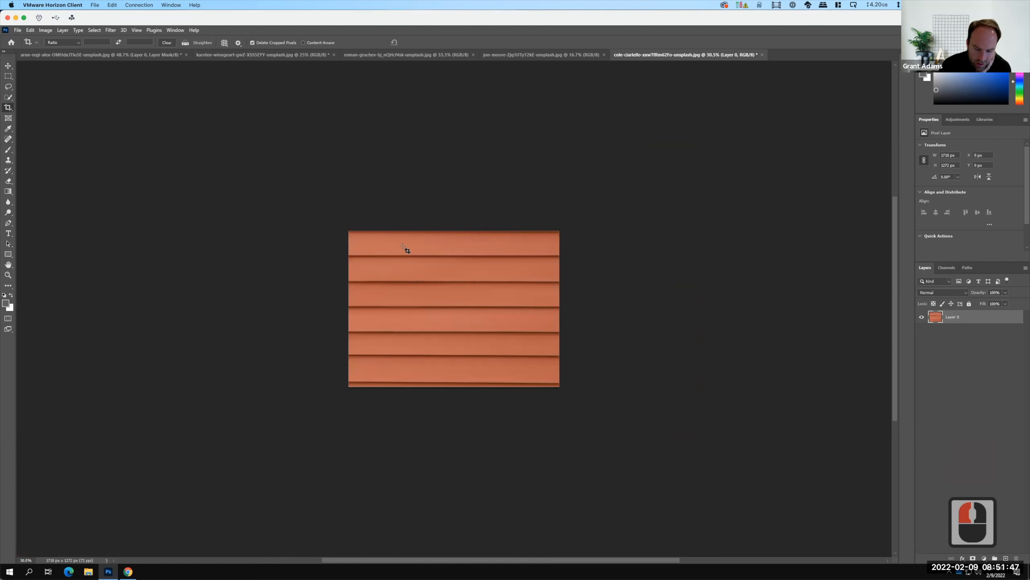
key("super")
key("ctrl+0")
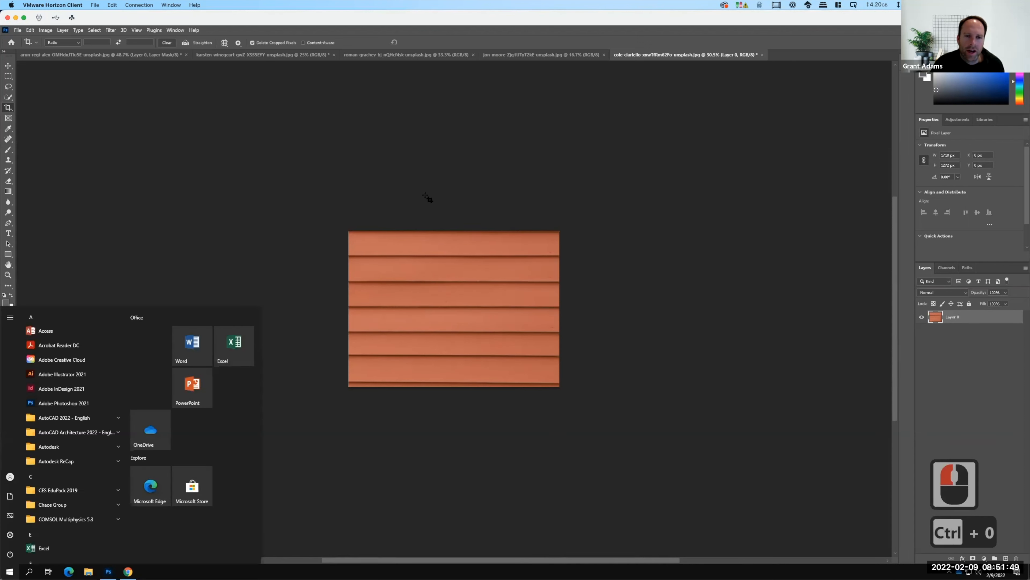
left_click(12, 75)
left_click(480, 205)
key("ctrl+0")
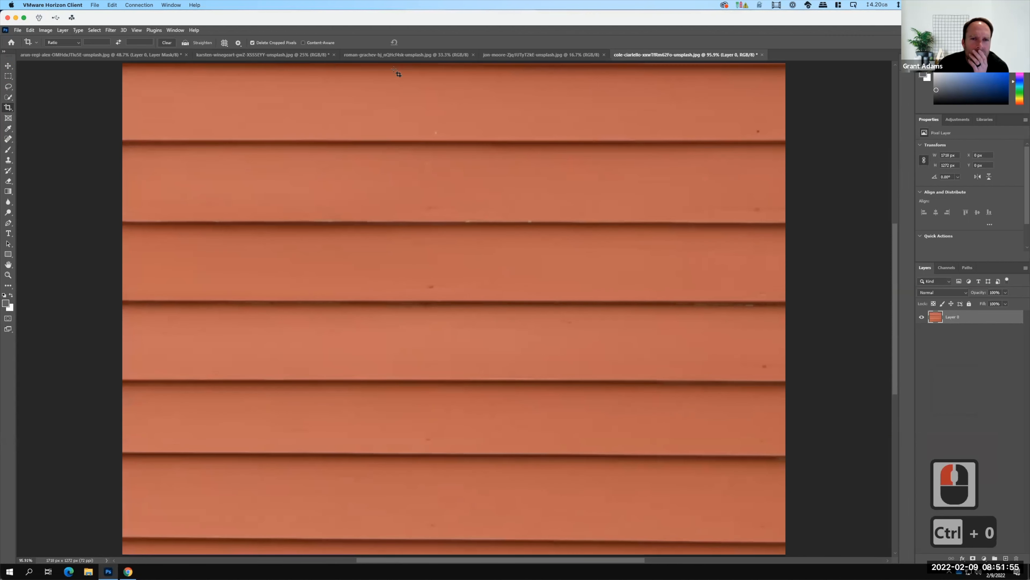
key("F15")
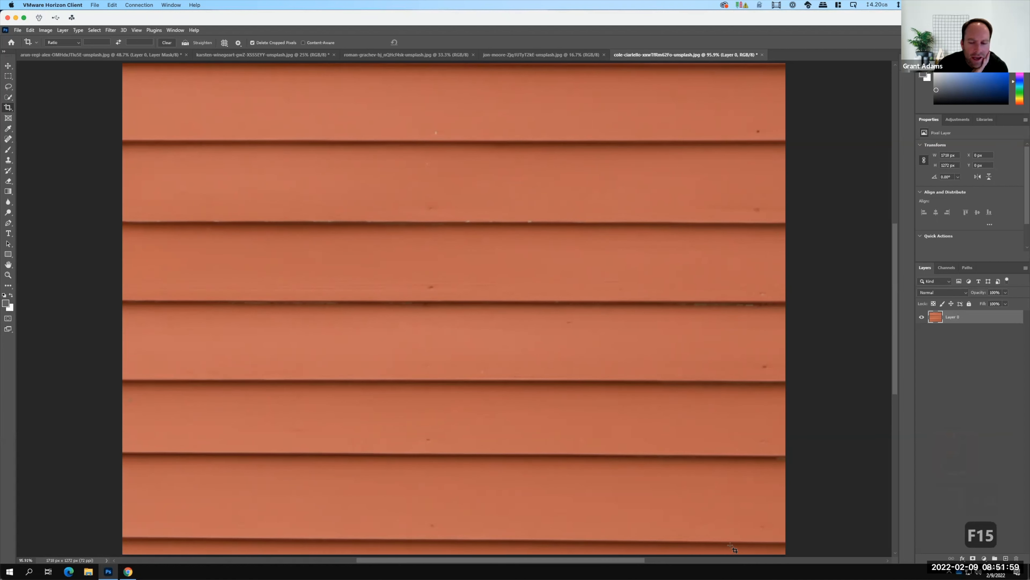
Skew the siding layer by raising its lower-right corner slightly to level the boards, and apply the transform.
left_click(30, 31)
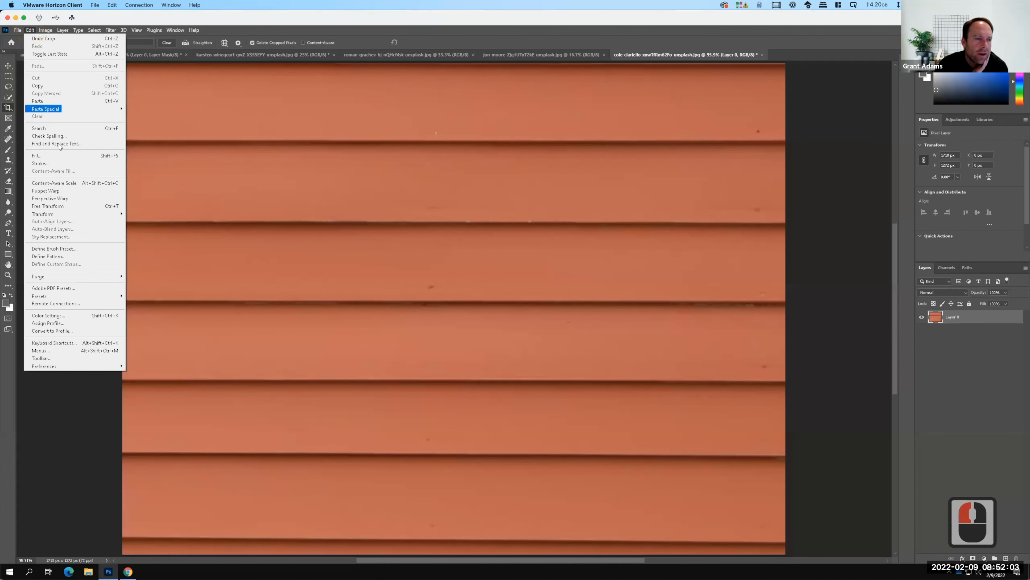
mouse_move(58, 214)
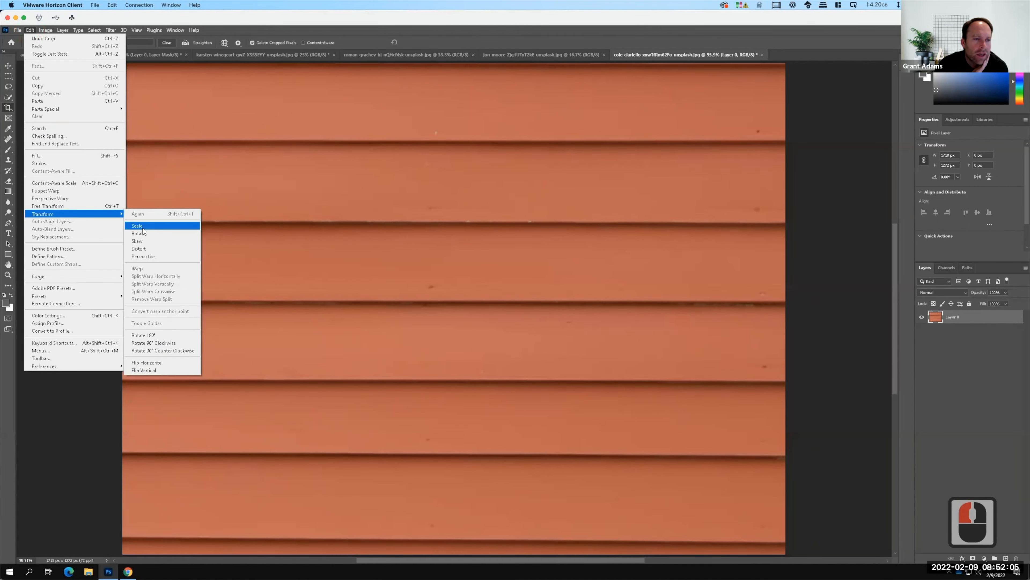
left_click(143, 242)
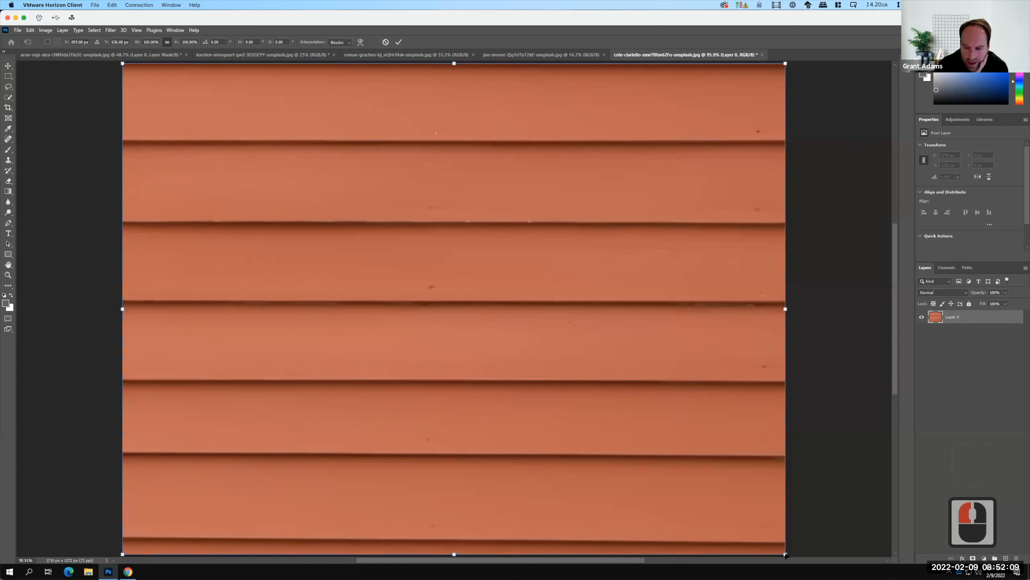
left_click_drag(785, 554, 789, 550)
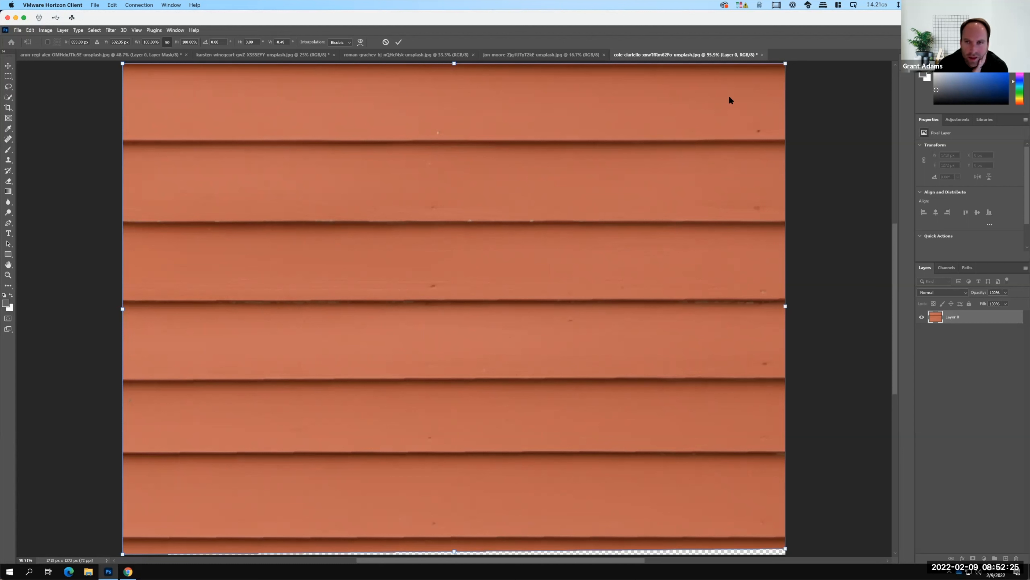
left_click(400, 43)
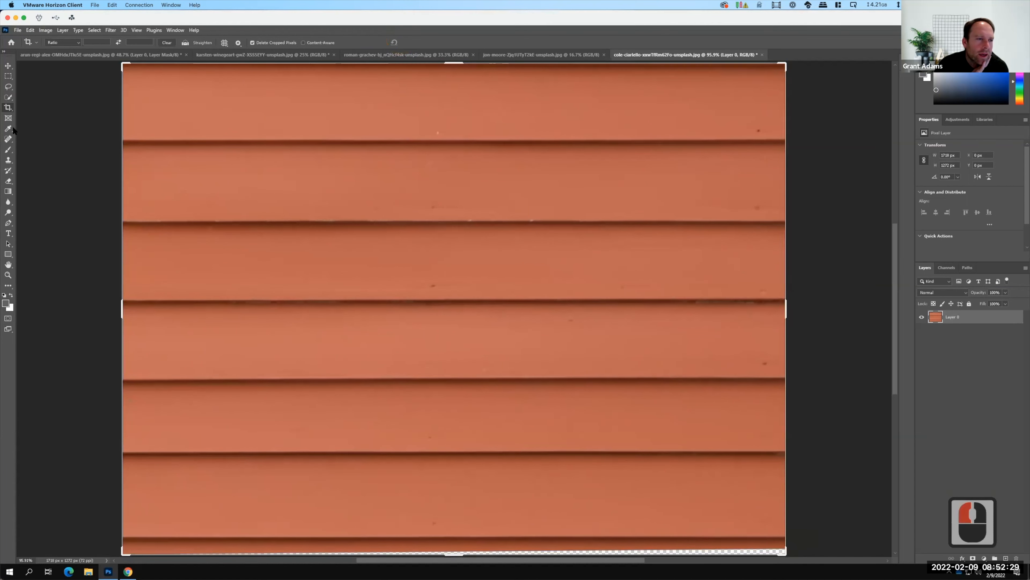
Crop the bottom strip off the siding at the lowest board line, for a height of about 1230 px, and apply it.
left_click(382, 440)
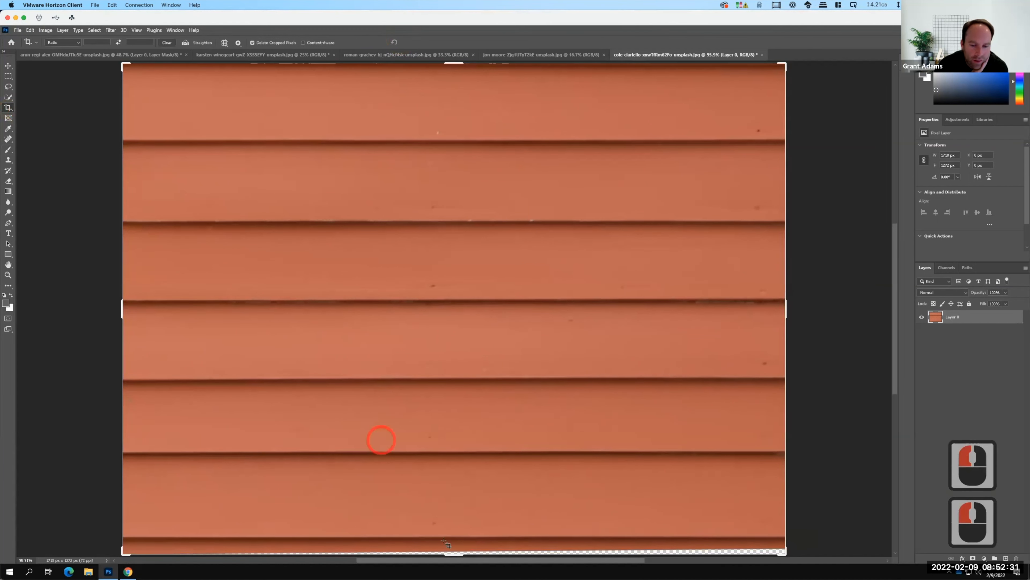
left_click_drag(455, 557, 456, 547)
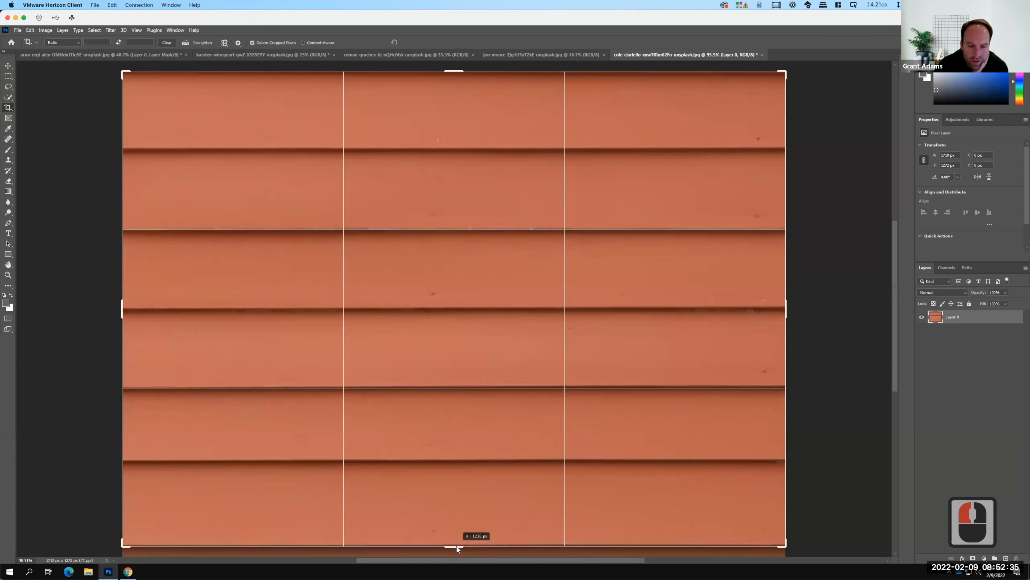
left_click_drag(457, 545, 456, 545)
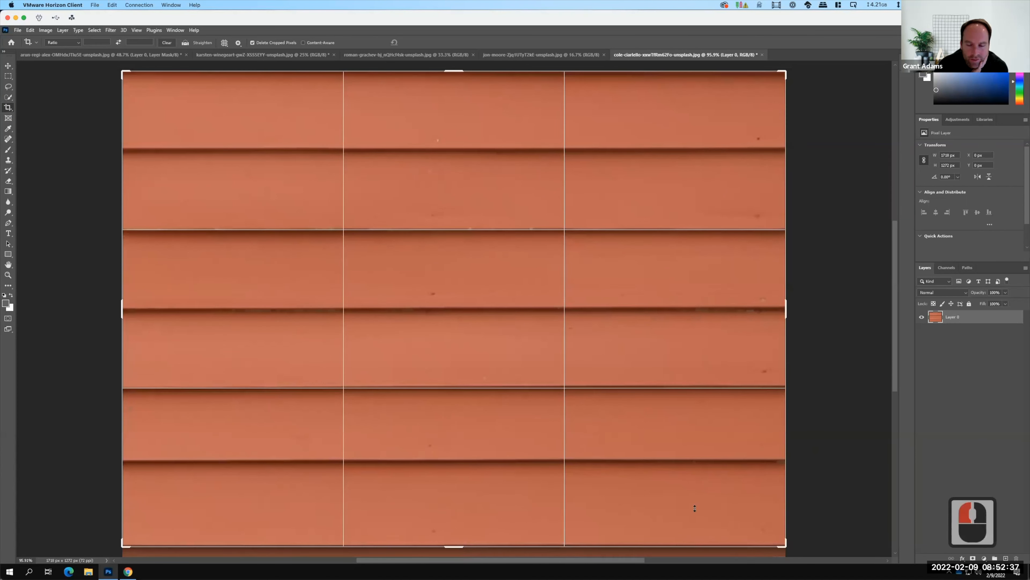
left_click_drag(450, 68, 450, 72)
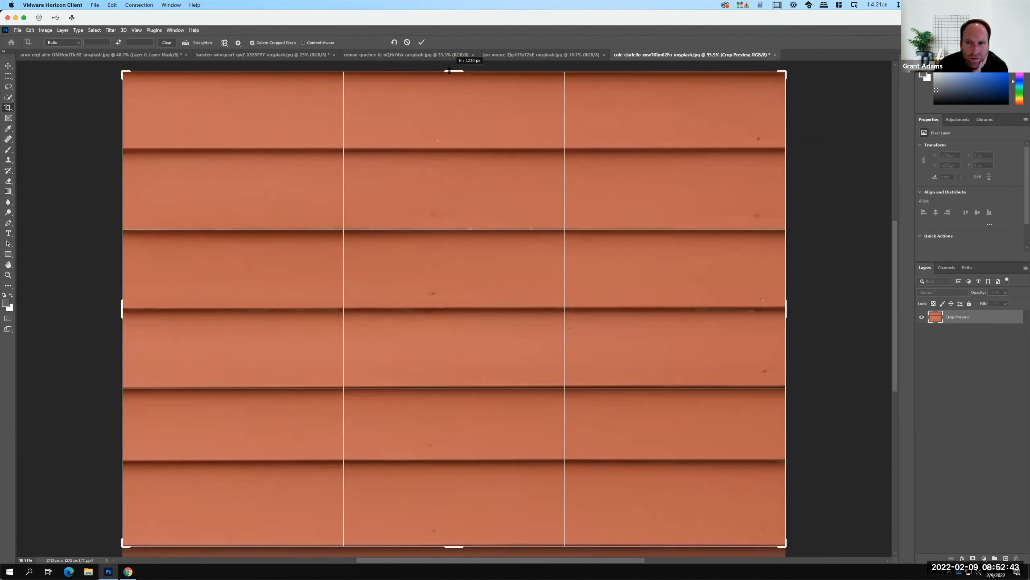
left_click_drag(625, 102, 625, 101)
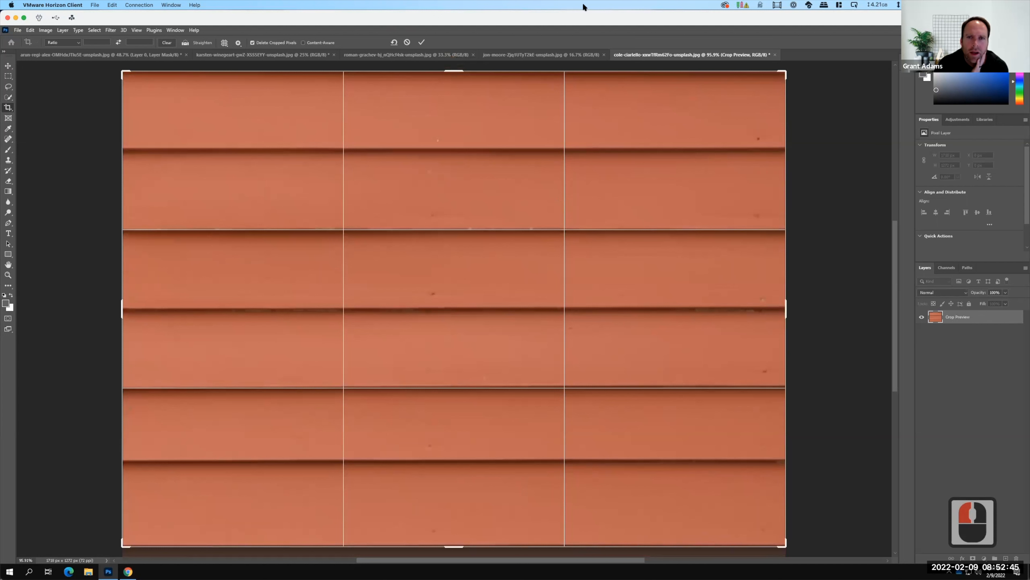
left_click(421, 42)
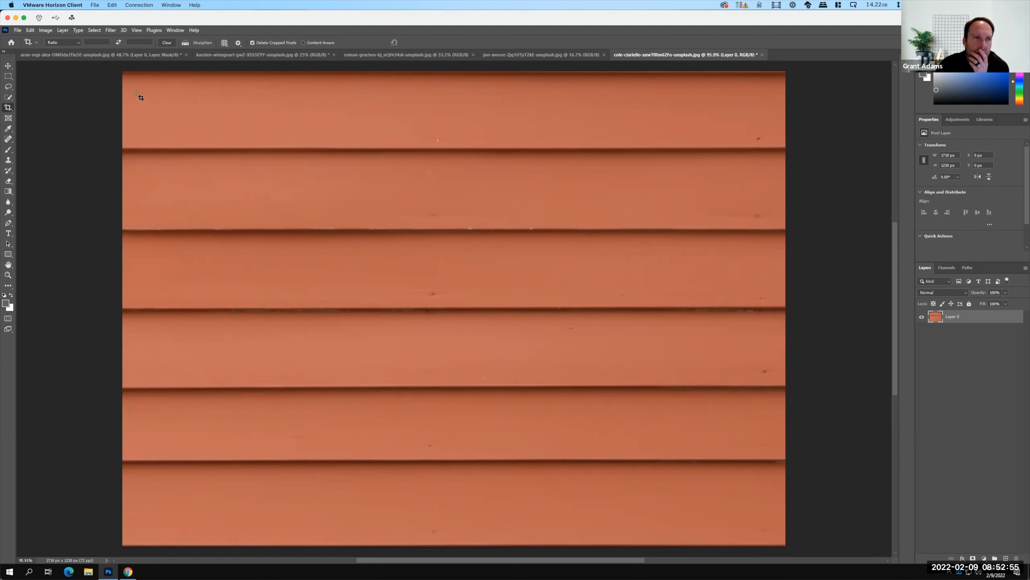
key("F15")
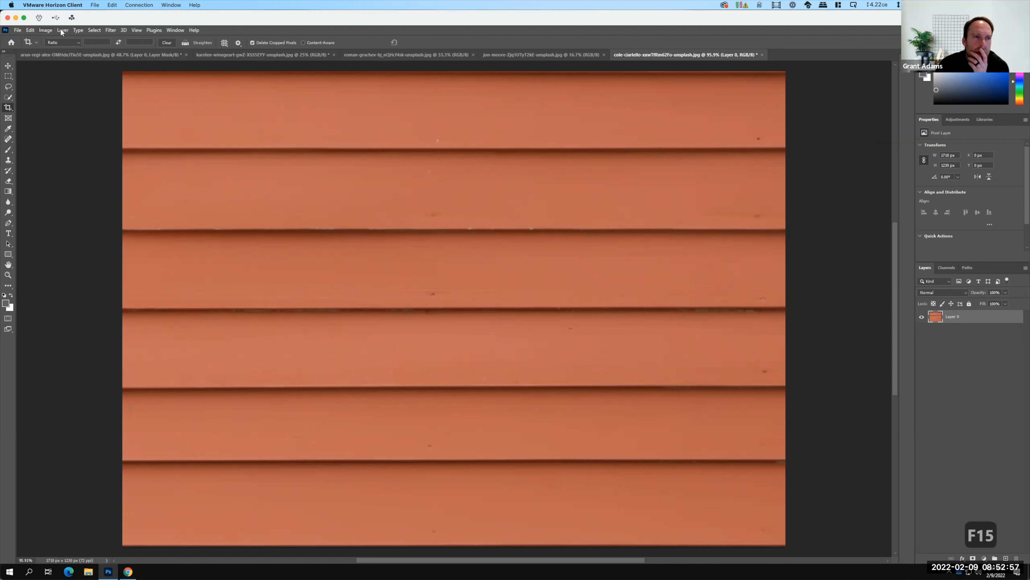
Offset the siding layer about 856 px horizontally and 676 px vertically with Wrap Around to bring the tile seams into view.
left_click(112, 30)
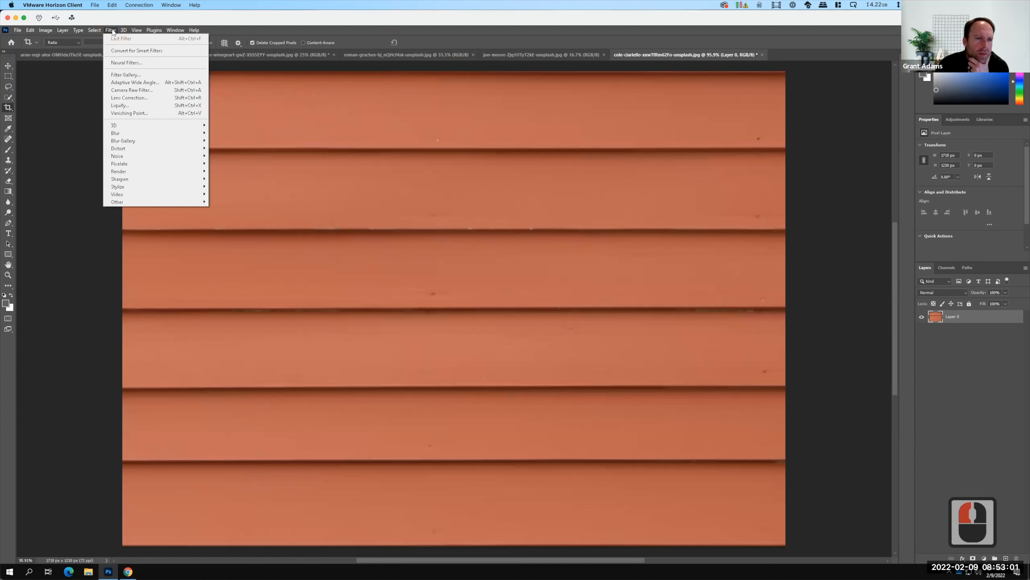
mouse_move(118, 203)
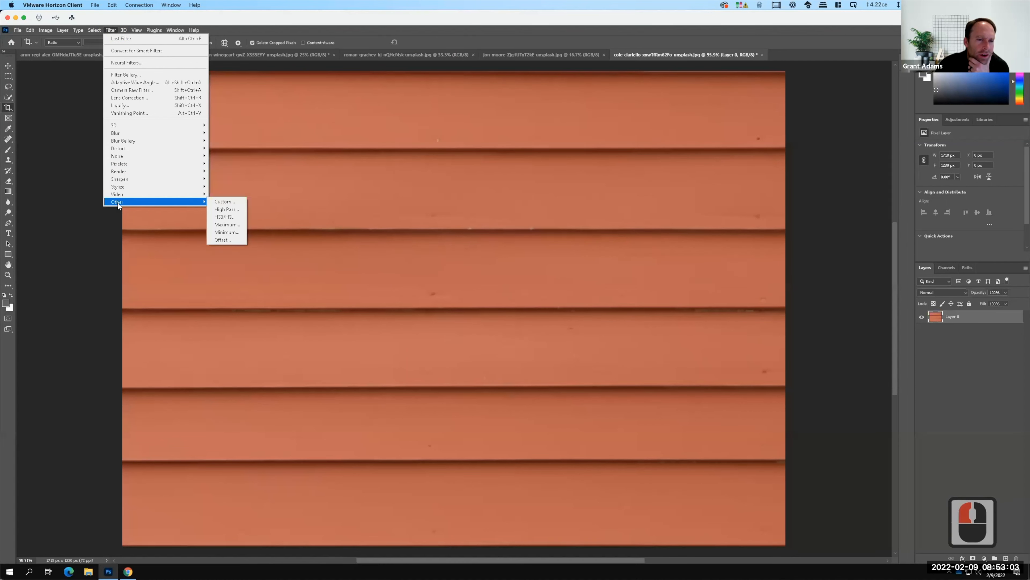
left_click(230, 240)
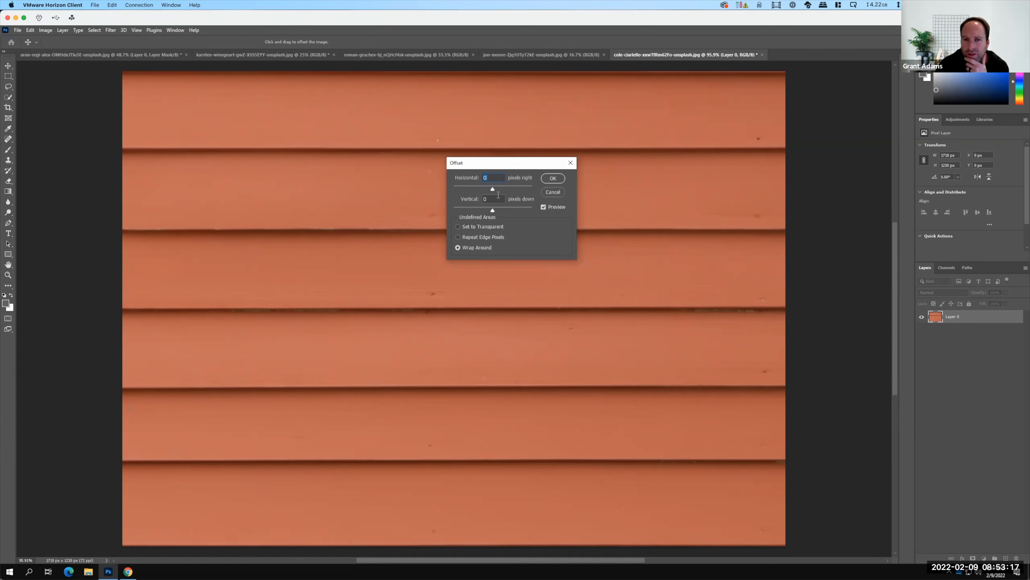
left_click_drag(492, 188, 505, 188)
left_click(504, 186)
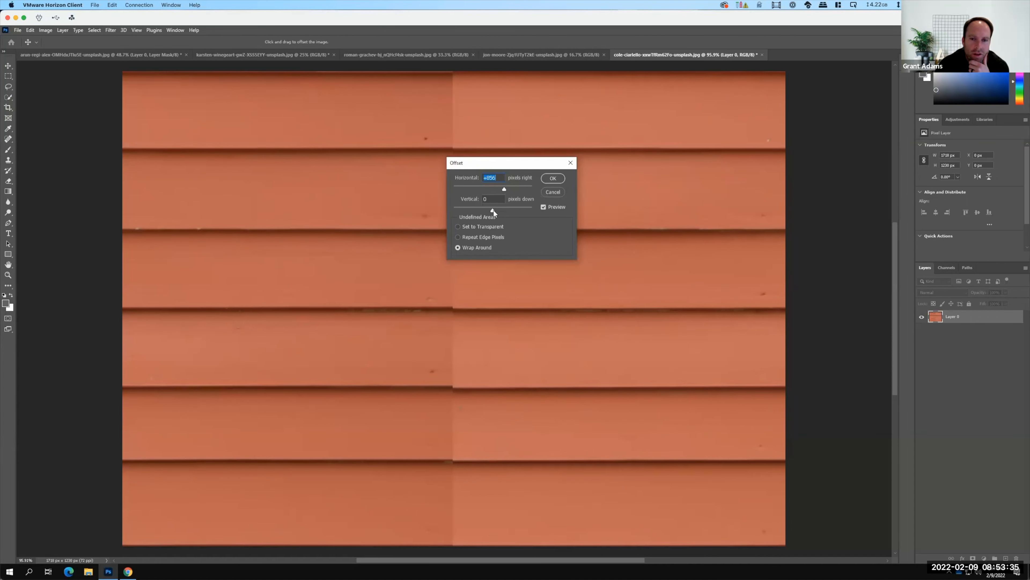
left_click_drag(495, 209, 506, 213)
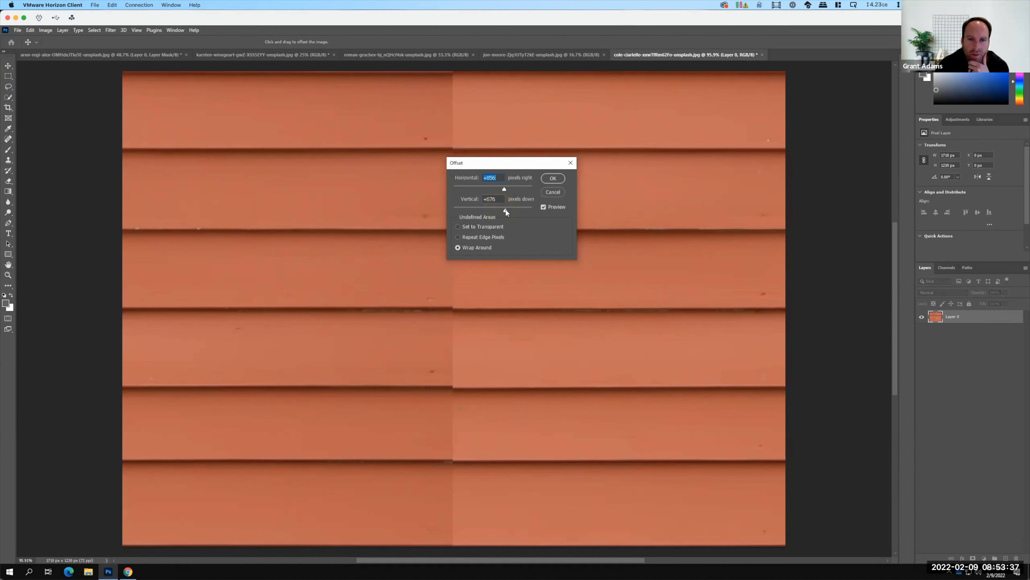
left_click(506, 208)
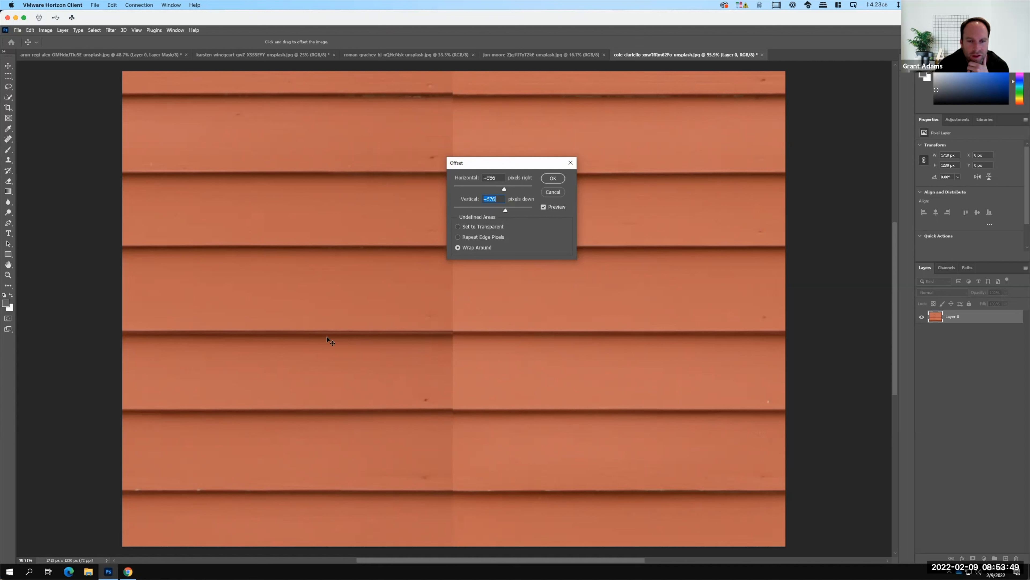
left_click(554, 179)
Set up the Clone Stamp tool with a brush of about 60 px at 100% hardness.
key("c")
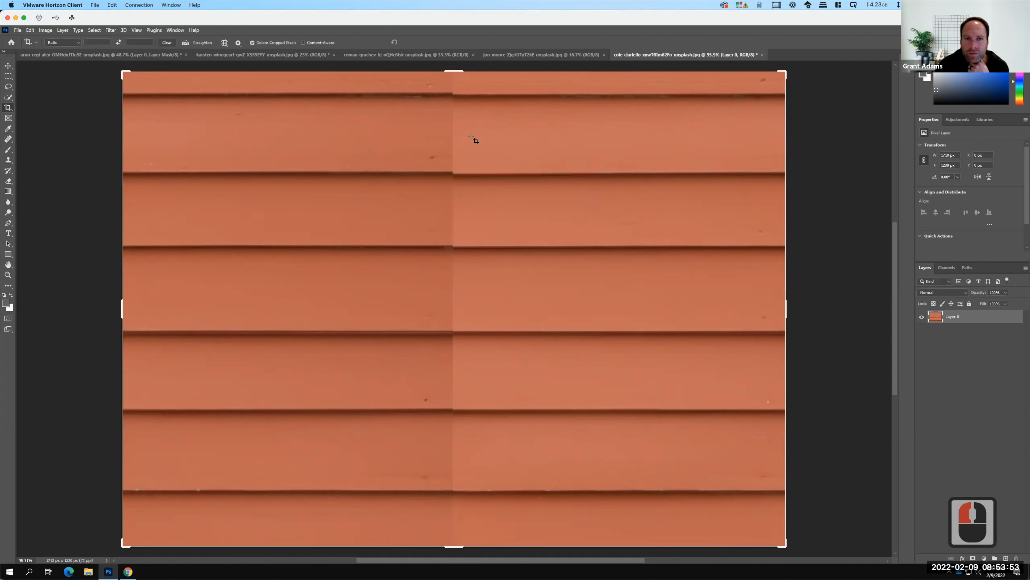
key("F15")
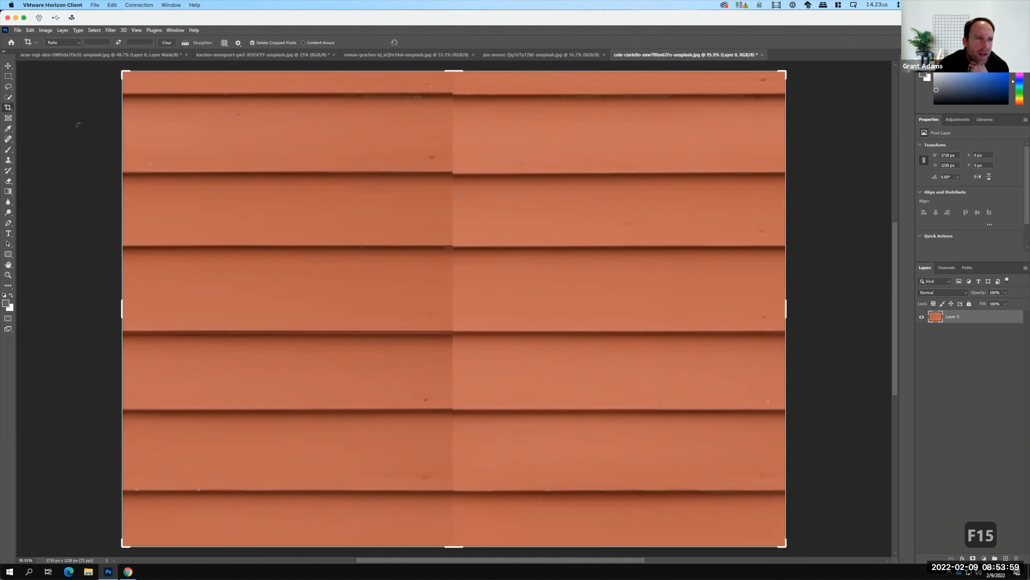
left_click(9, 160)
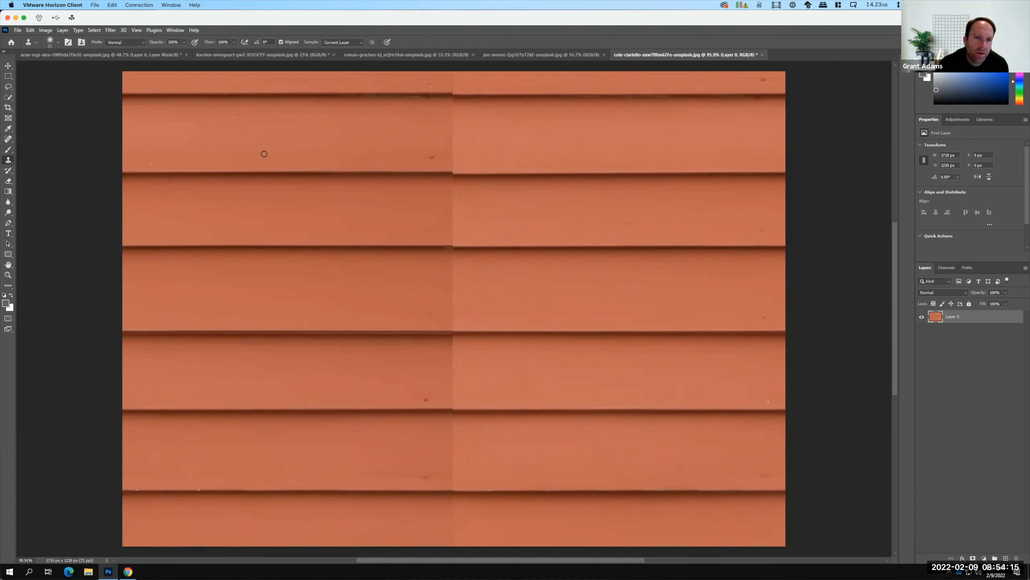
left_click(57, 41)
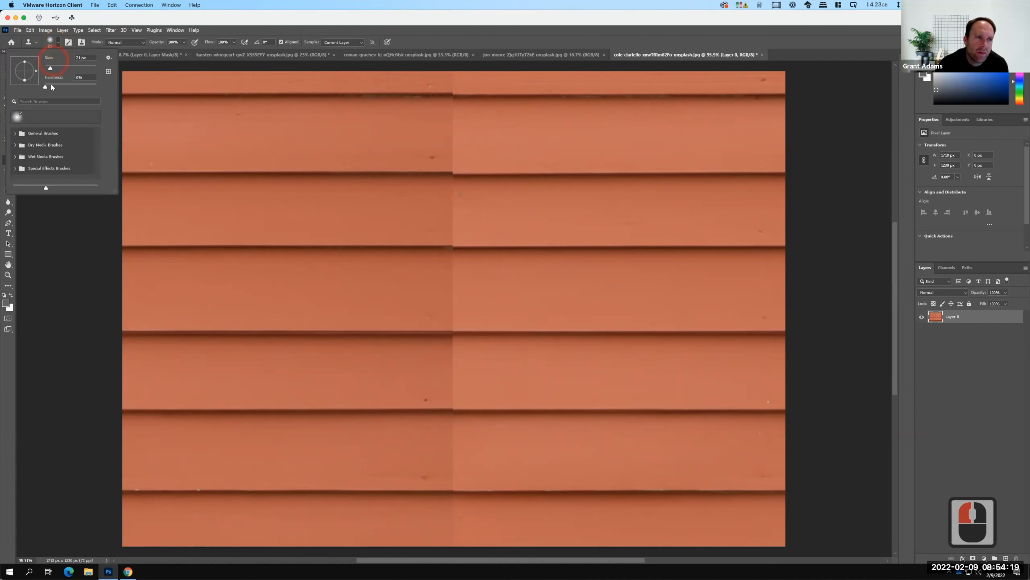
left_click_drag(51, 68, 122, 86)
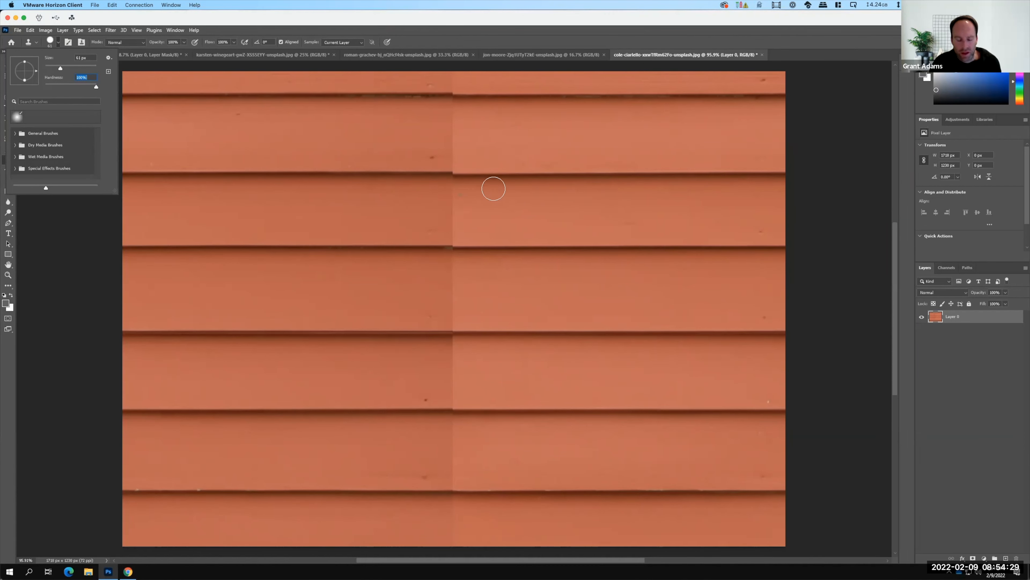
Try cloning a board line from the siding's right half onto a plain board in the left half, and undo the strokes.
left_click(590, 198, "alt")
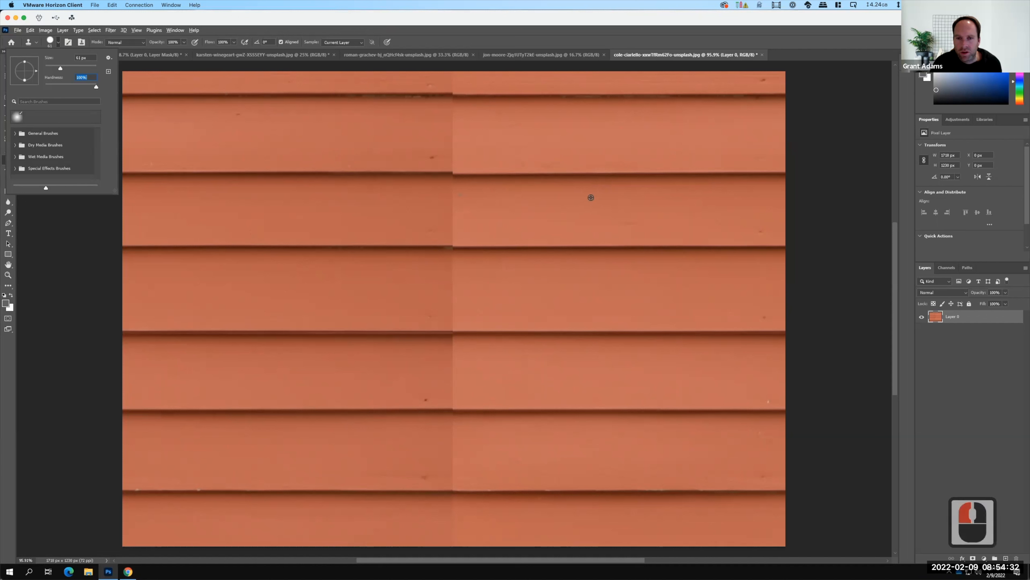
key("Return")
left_click(593, 172, "alt")
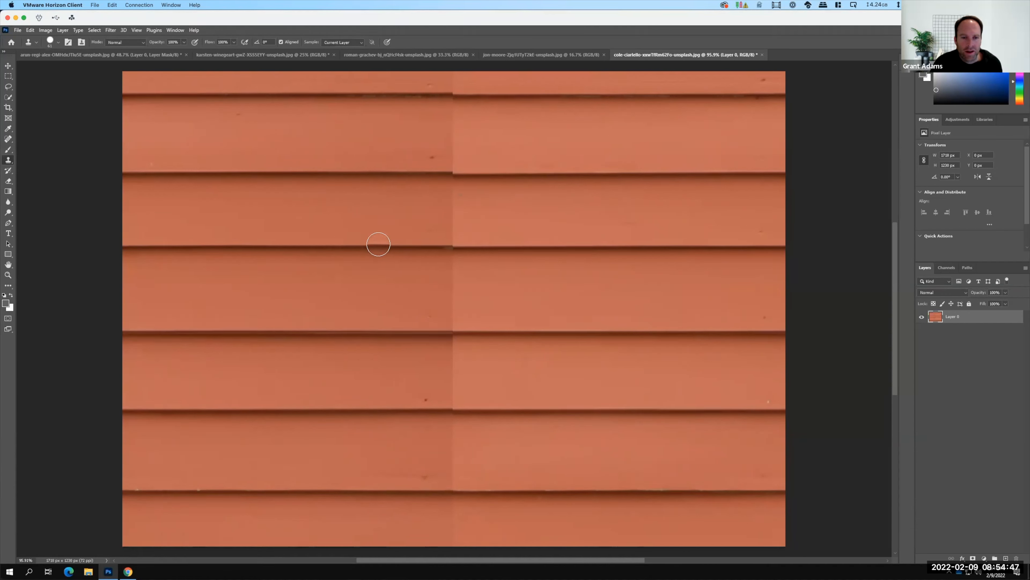
left_click(378, 215)
left_click(461, 249)
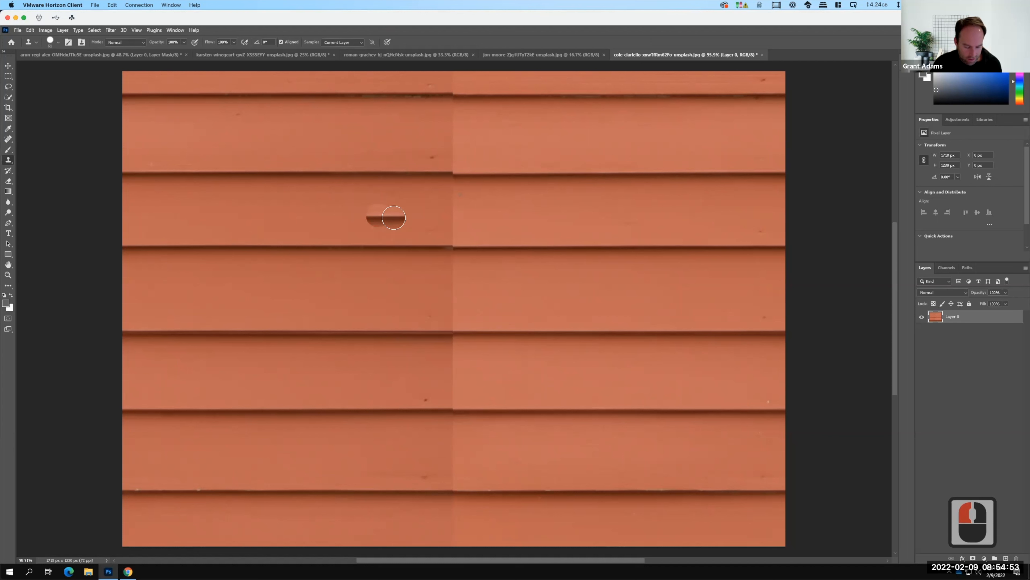
key("F15")
key("ctrl+z")
key("ctrl+z")
key("ctrl+z")
key("ctrl+z")
Soften the Clone Stamp brush by setting its hardness to 0%.
left_click(57, 42)
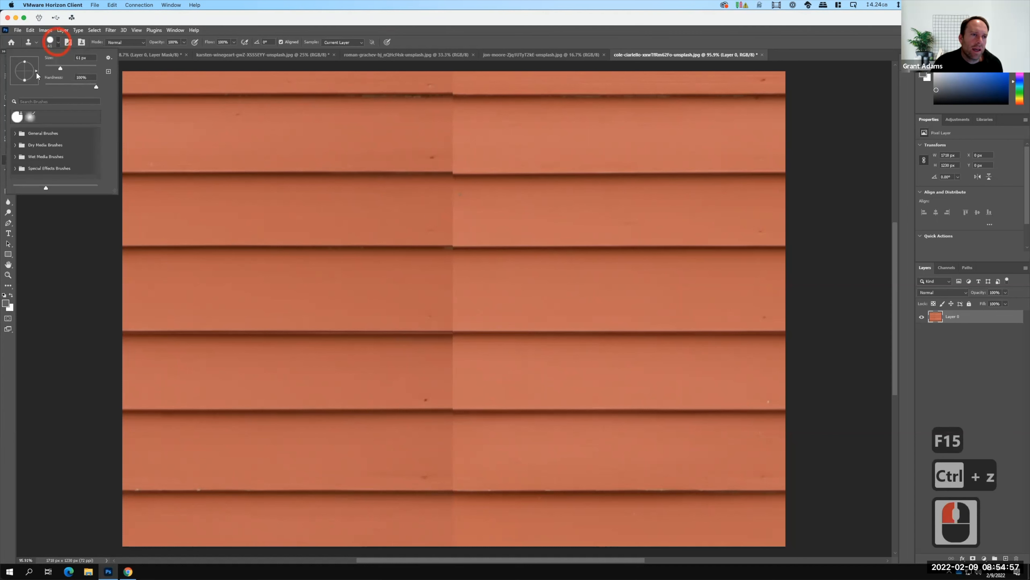
left_click(61, 87)
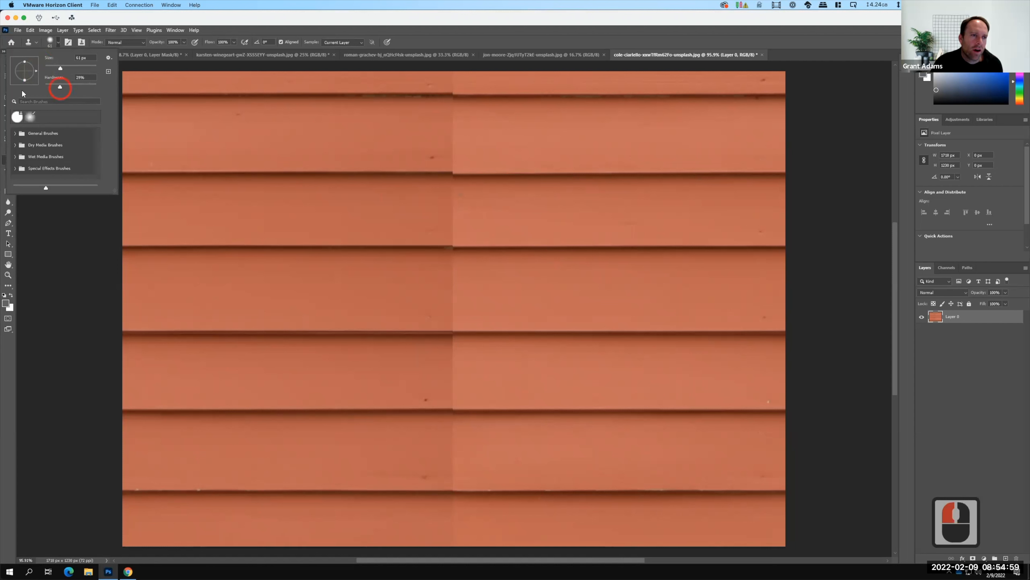
left_click(59, 42)
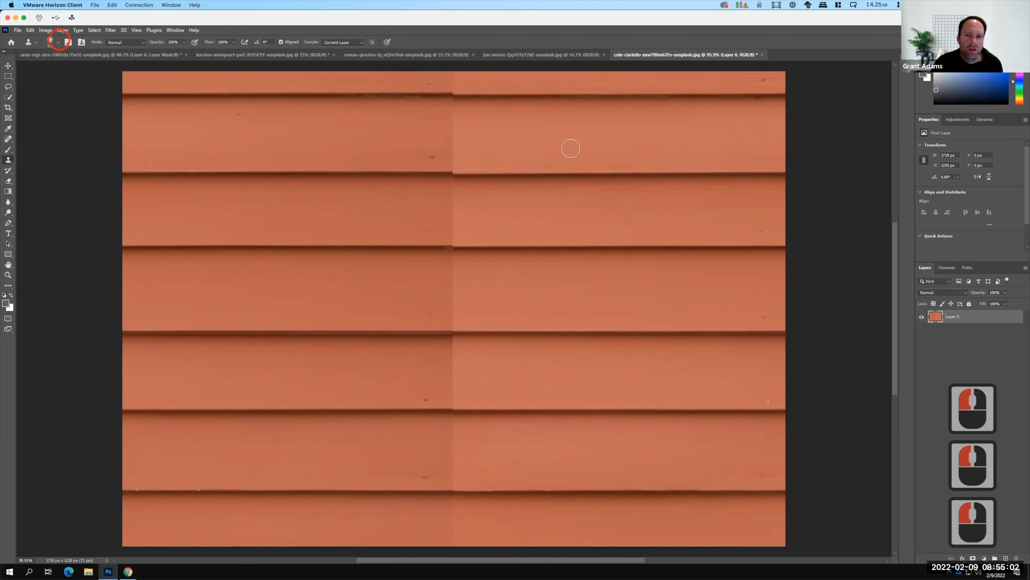
Clone the second board line from the right half across the vertical seam so the line runs continuously.
key("alt")
left_click(568, 171, "alt")
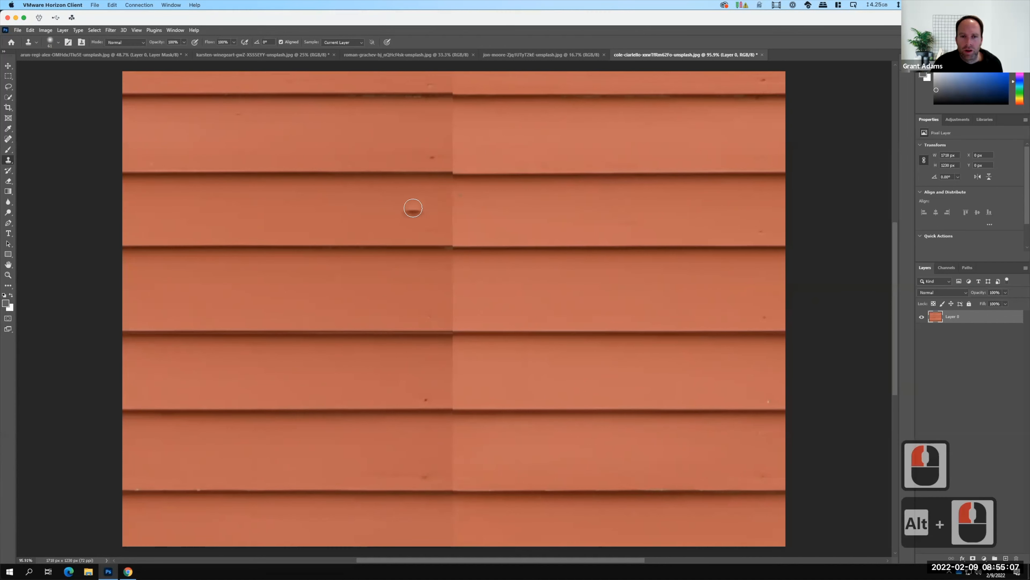
left_click(511, 172, "alt")
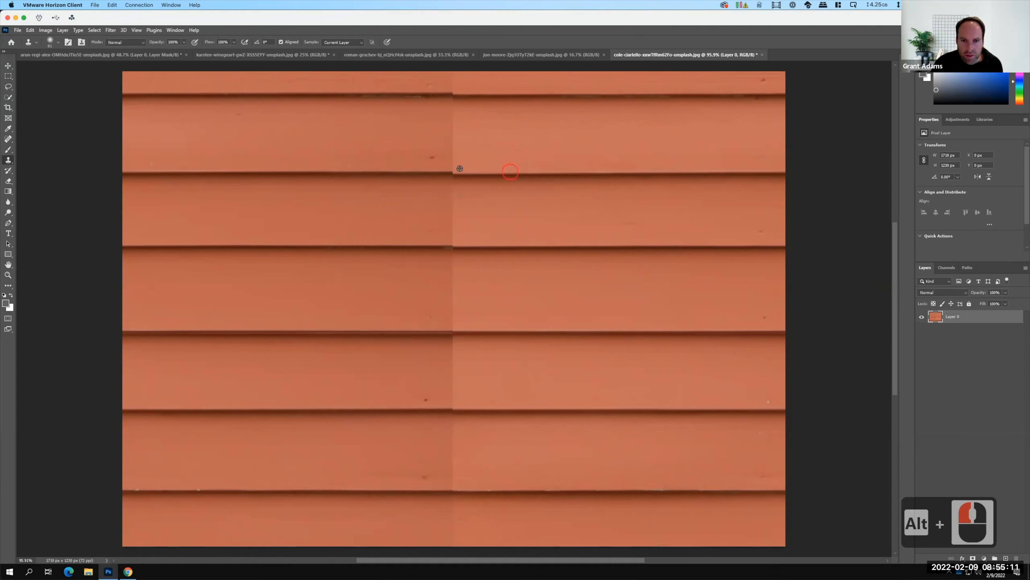
left_click(475, 169, "alt")
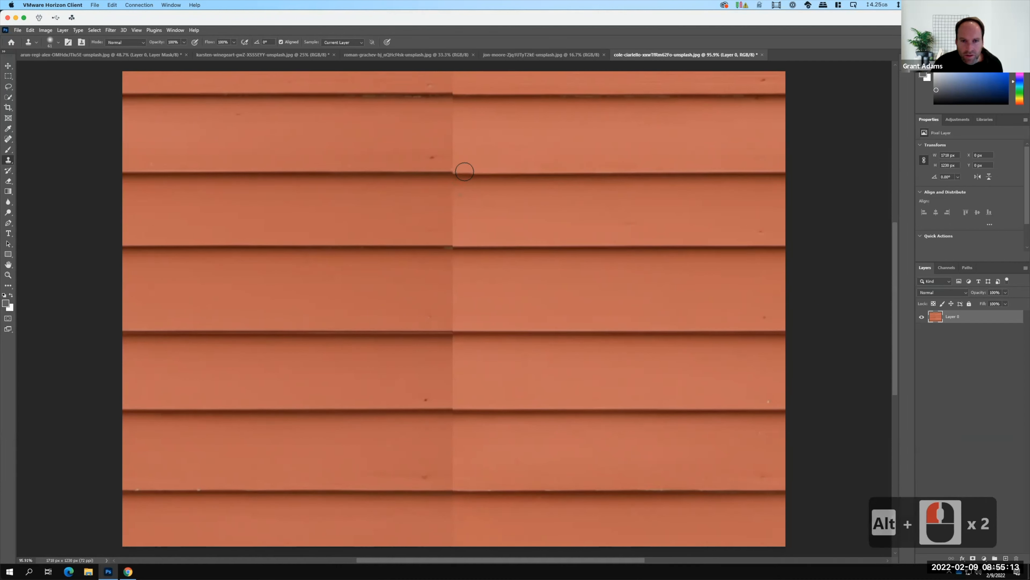
left_click(461, 170)
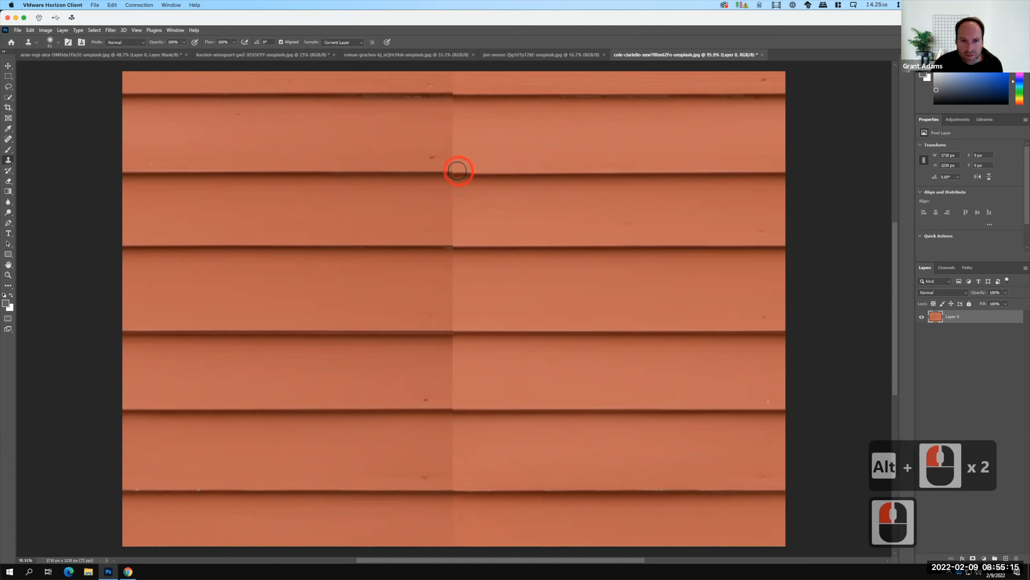
left_click(454, 168)
left_click(451, 170)
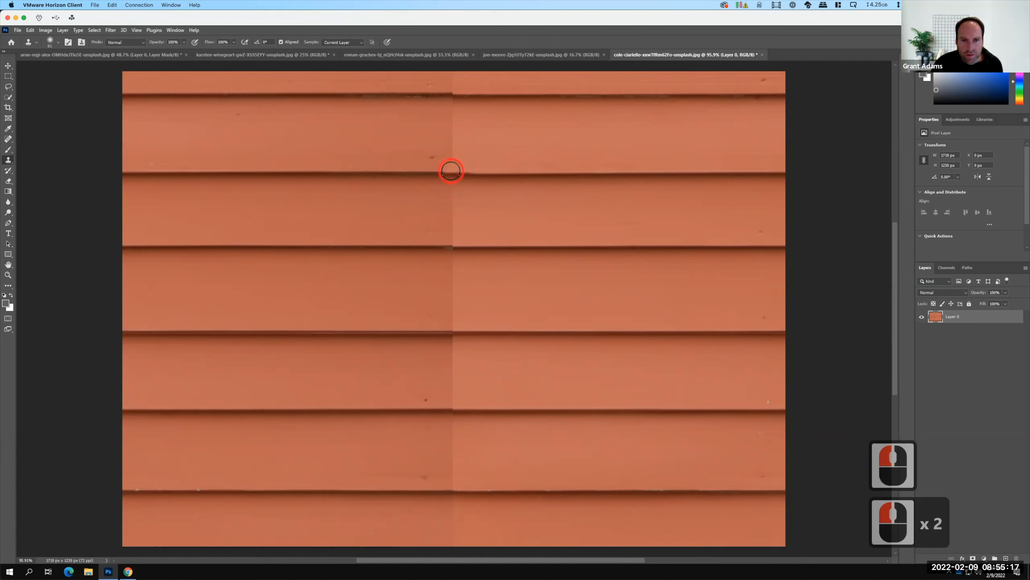
left_click(462, 170)
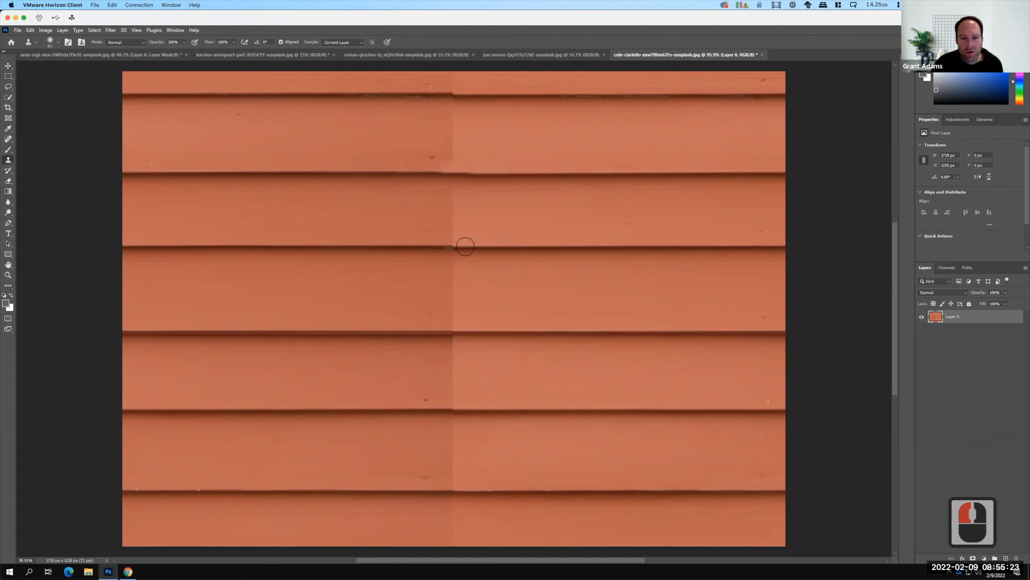
Blend the third board line over the vertical seam by cloning from the same line just right of it.
left_click(503, 244)
key("ctrl+z")
left_click(506, 244, "alt")
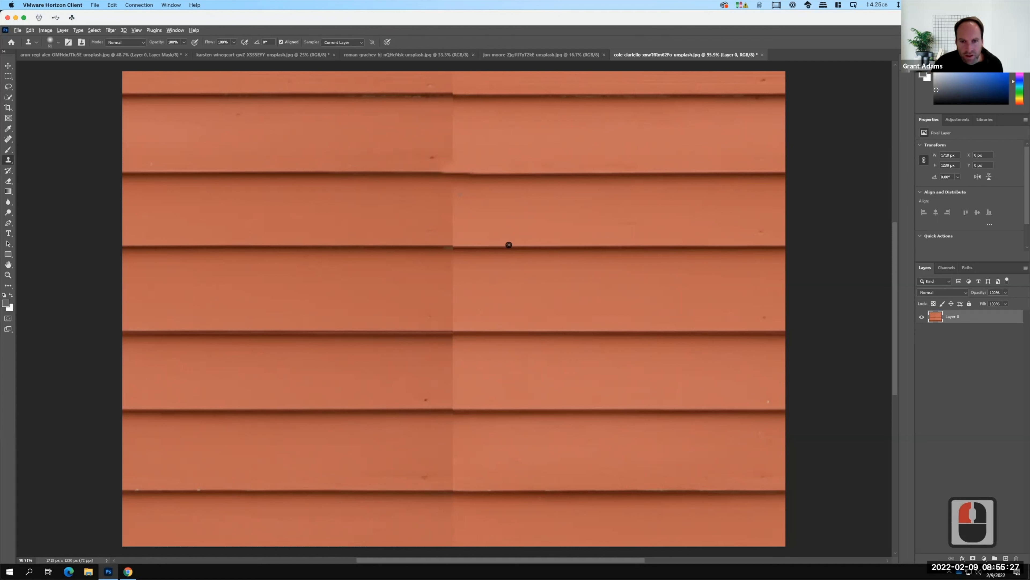
left_click(509, 245, "alt")
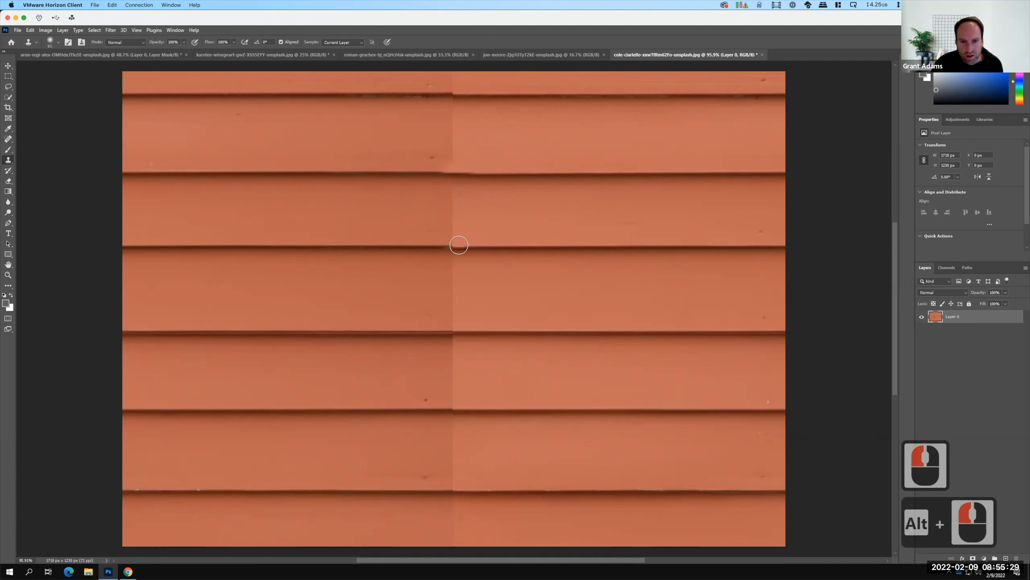
left_click(453, 244)
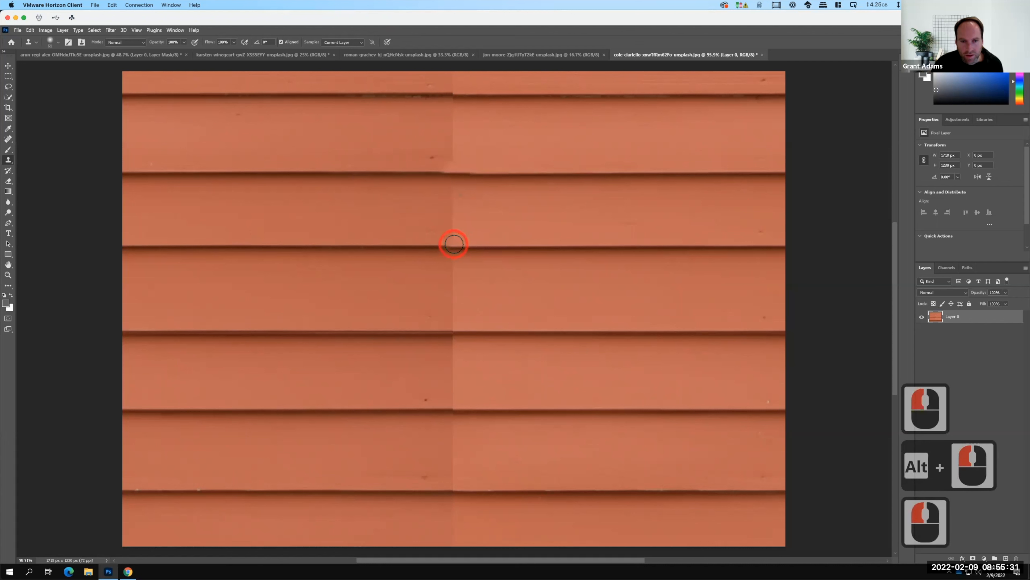
left_click(435, 244)
left_click(430, 243)
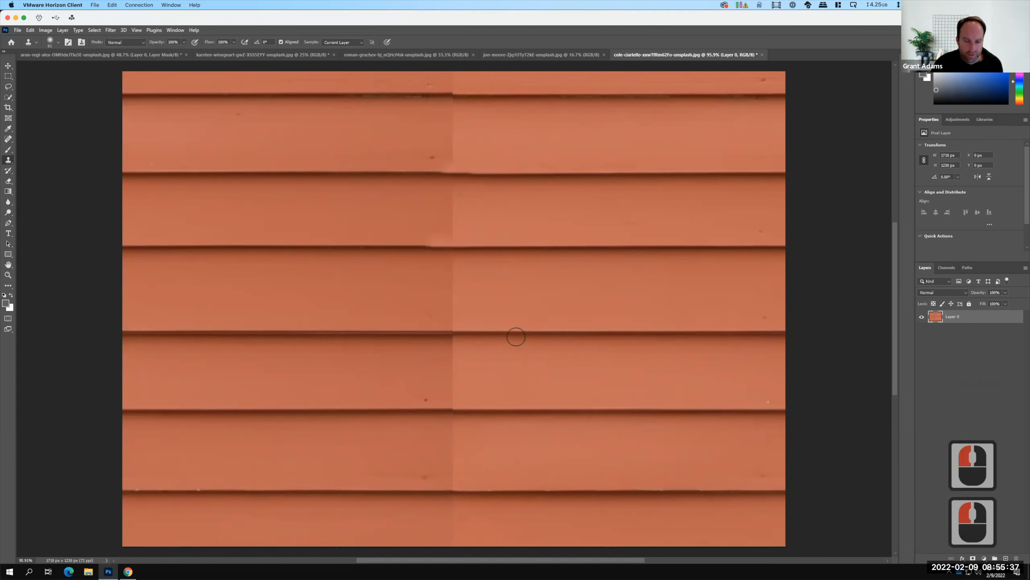
Clone the clean right part of the fourth board line over its doubled edge, from the seam to the image's left edge.
left_click(638, 332)
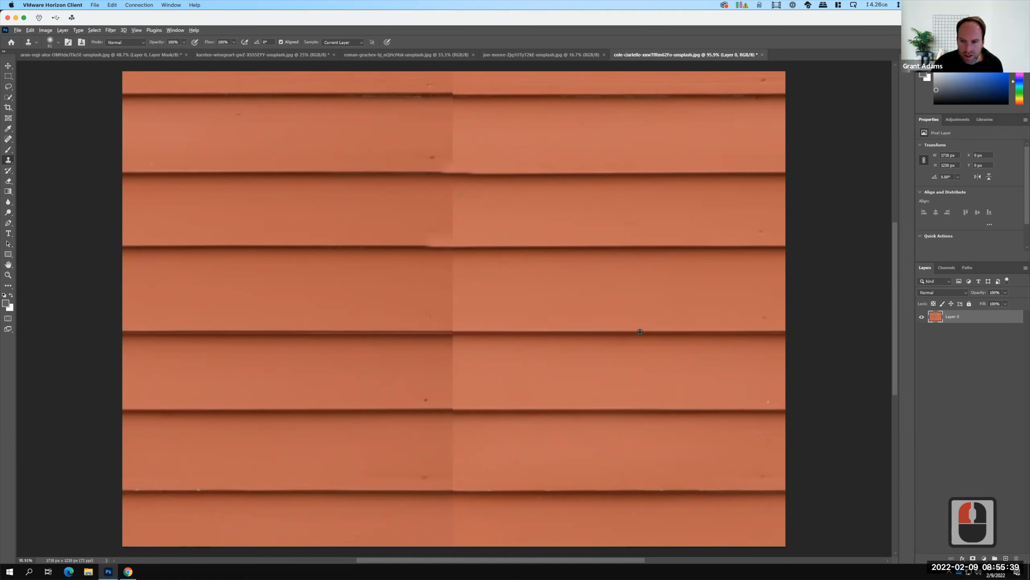
left_click(448, 331, "alt")
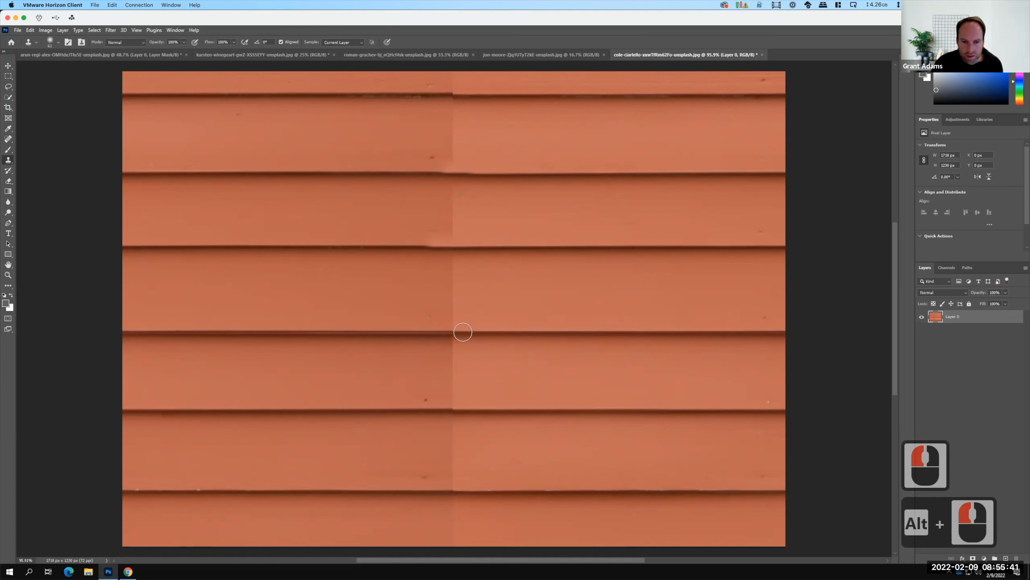
left_click_drag(455, 330, 257, 332)
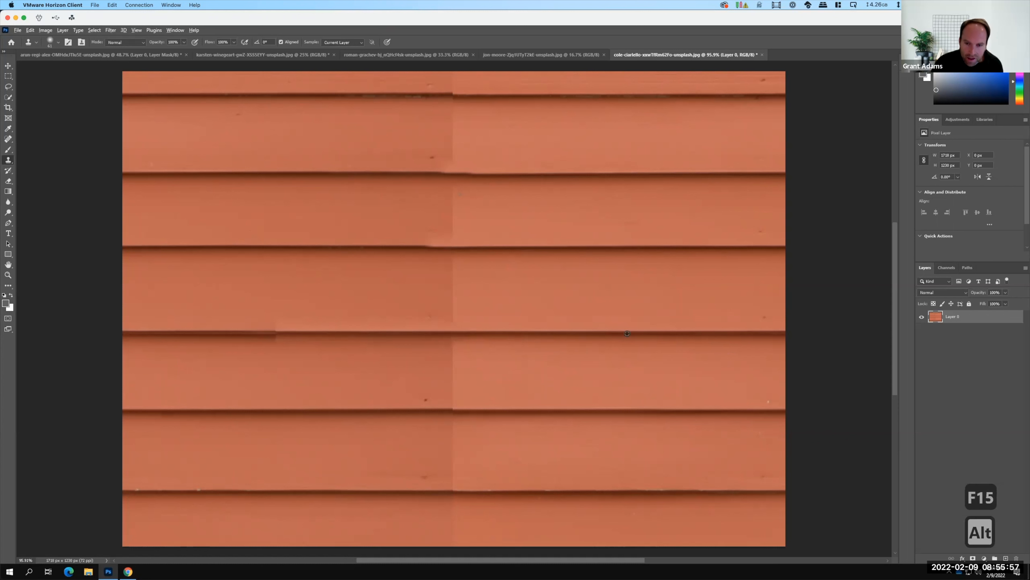
left_click(421, 329, "alt")
left_click(277, 332, "alt")
left_click_drag(279, 332, 137, 333)
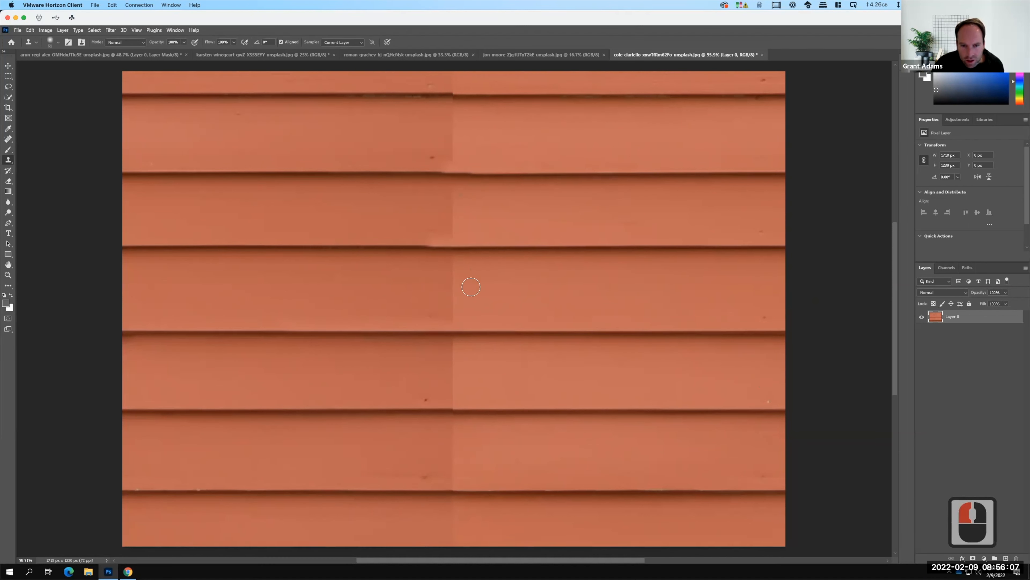
Try cloning right-hand siding over the vertical seam between the third and fourth board lines, and undo the strokes.
left_click(454, 281, "alt")
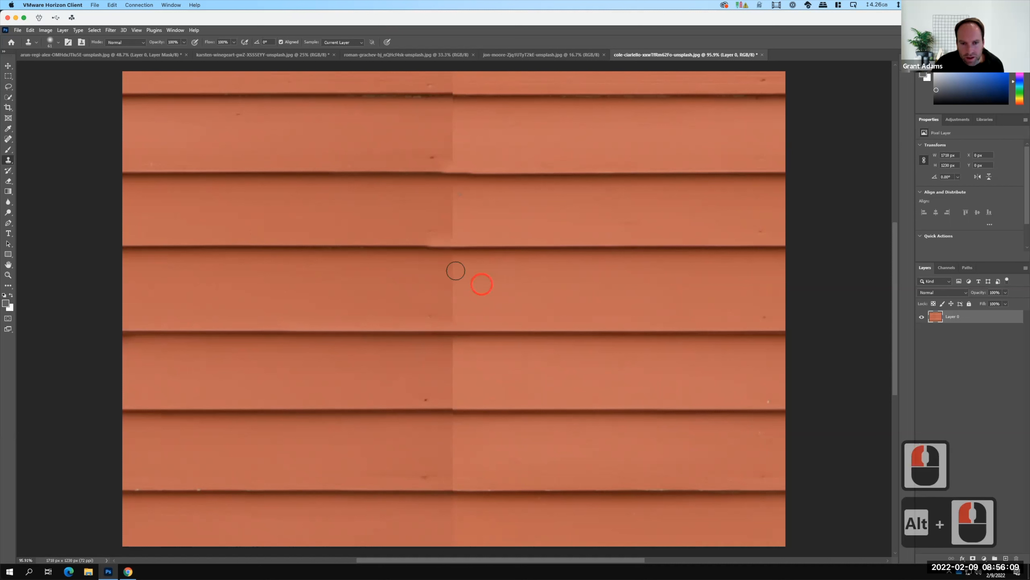
left_click_drag(453, 282, 453, 312)
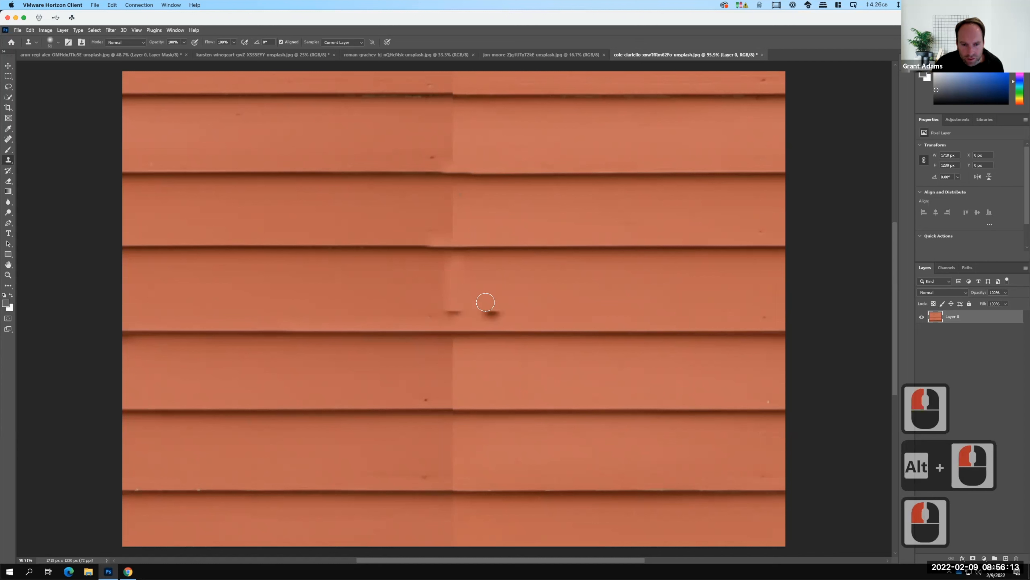
left_click(529, 295)
key("ctrl+z")
key("ctrl+z")
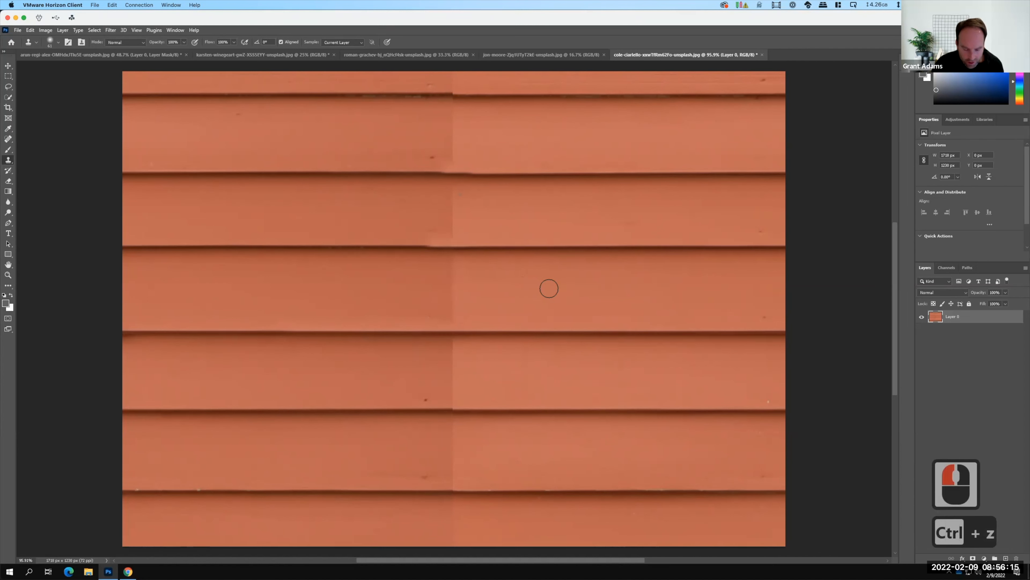
Clone siding over the vertical seam on the board between the third and fourth board lines, undoing the last stroke.
left_click(453, 268, "alt")
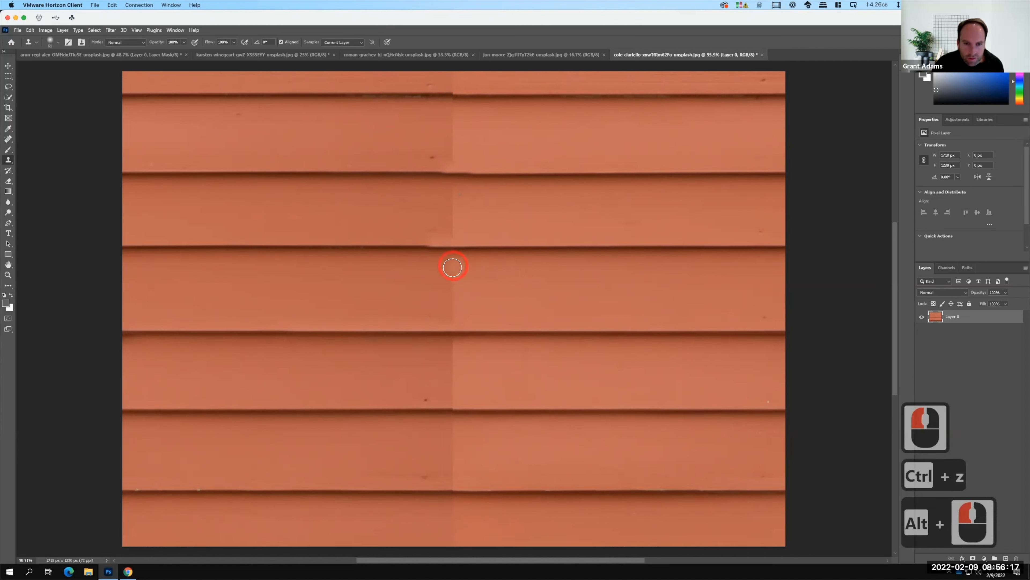
left_click(452, 272)
left_click(450, 302)
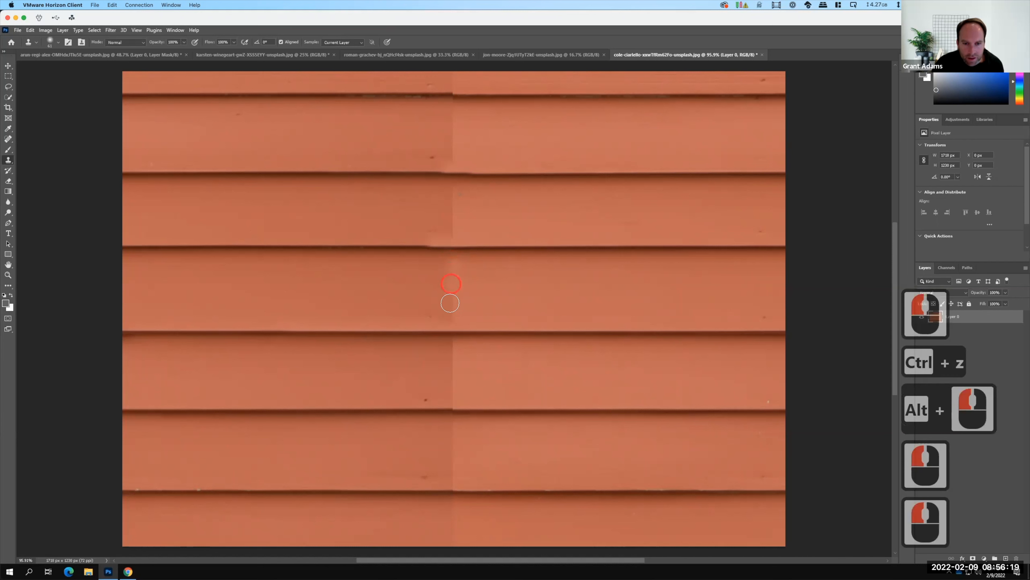
left_click(450, 305)
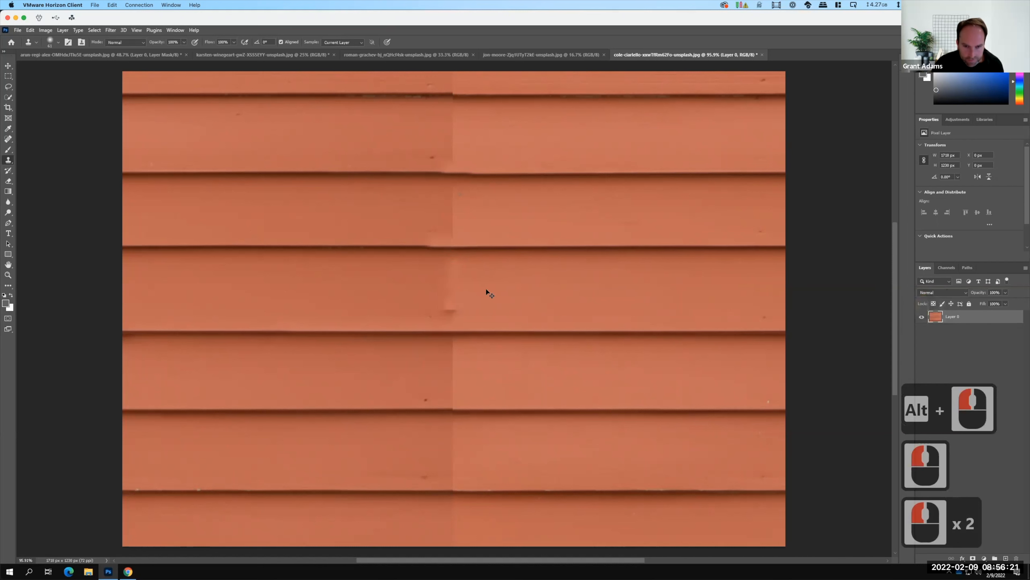
key("ctrl+z")
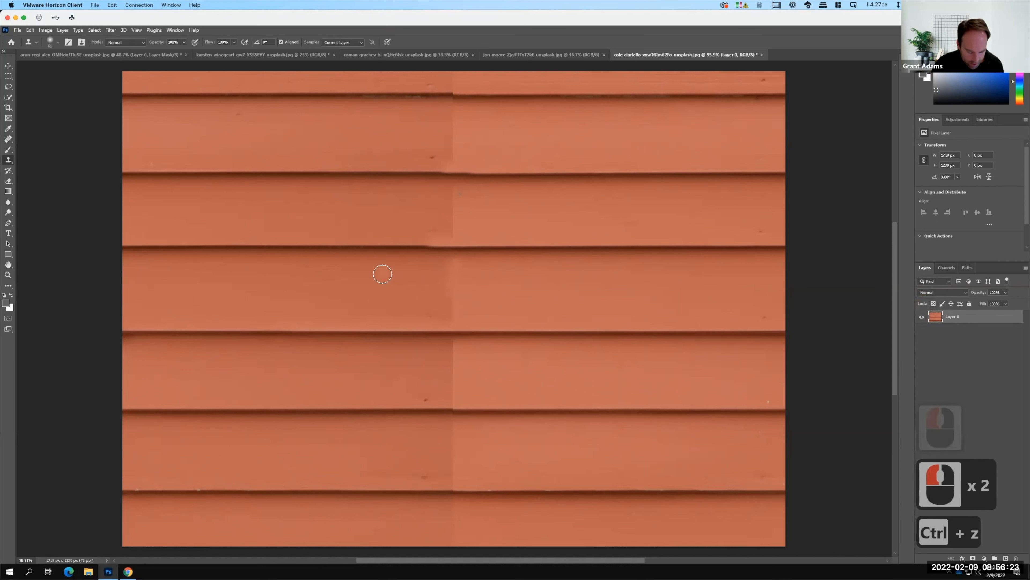
Sample siding just left of the seam and clone it down the seam between the third and fourth board lines to soften the transition.
left_click(402, 273, "alt")
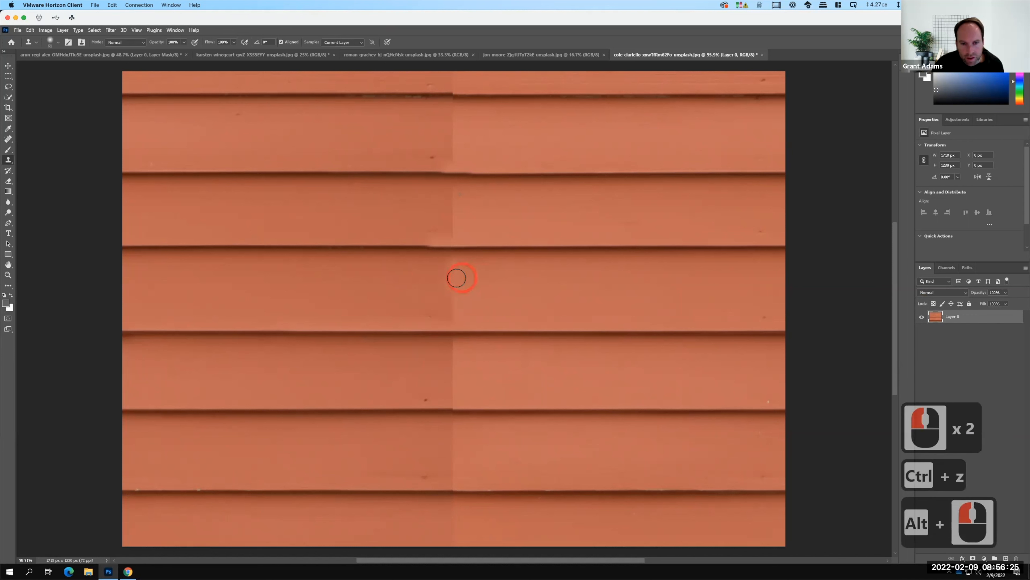
left_click(454, 282)
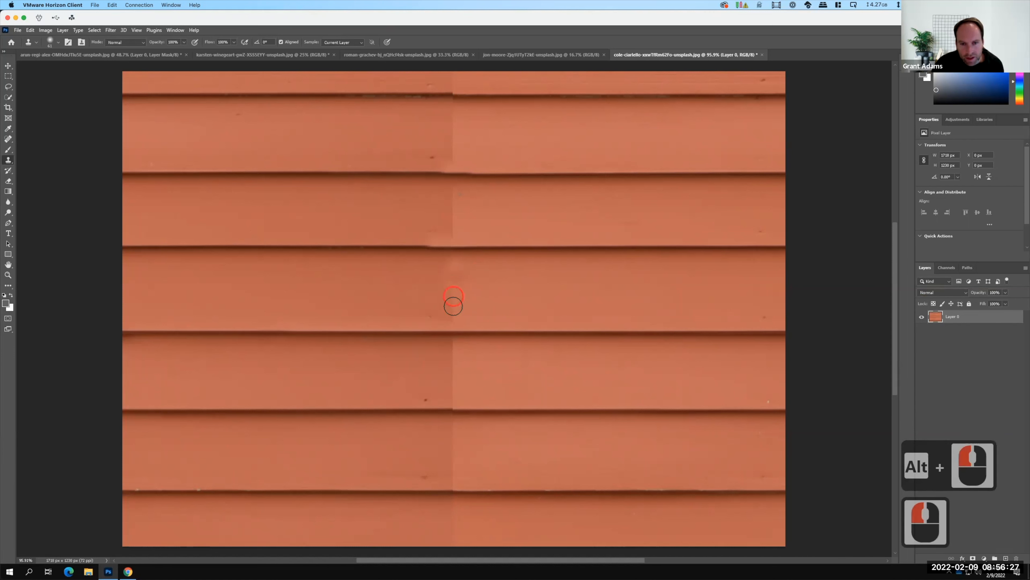
left_click(453, 307)
left_click(454, 316)
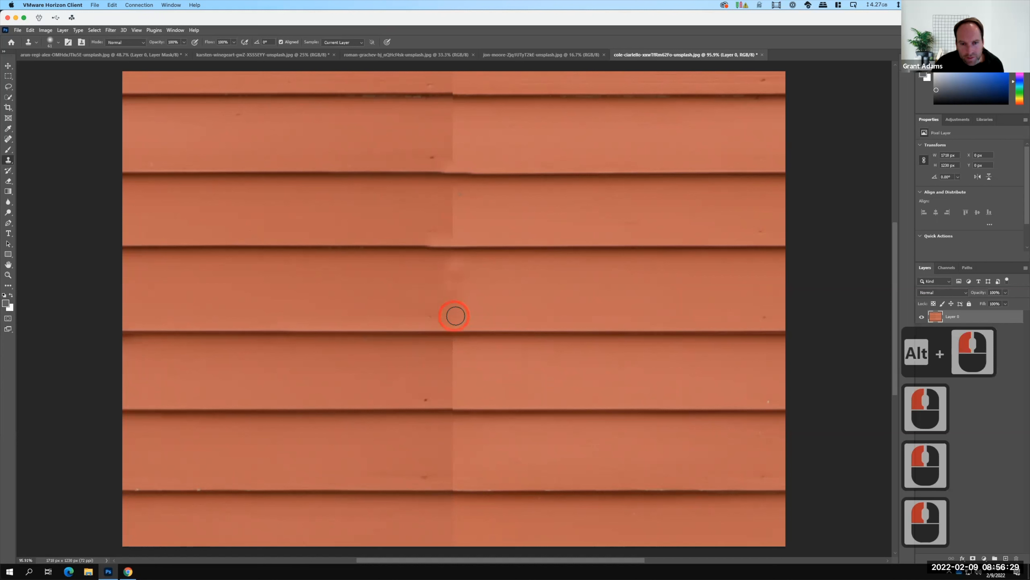
left_click(624, 289)
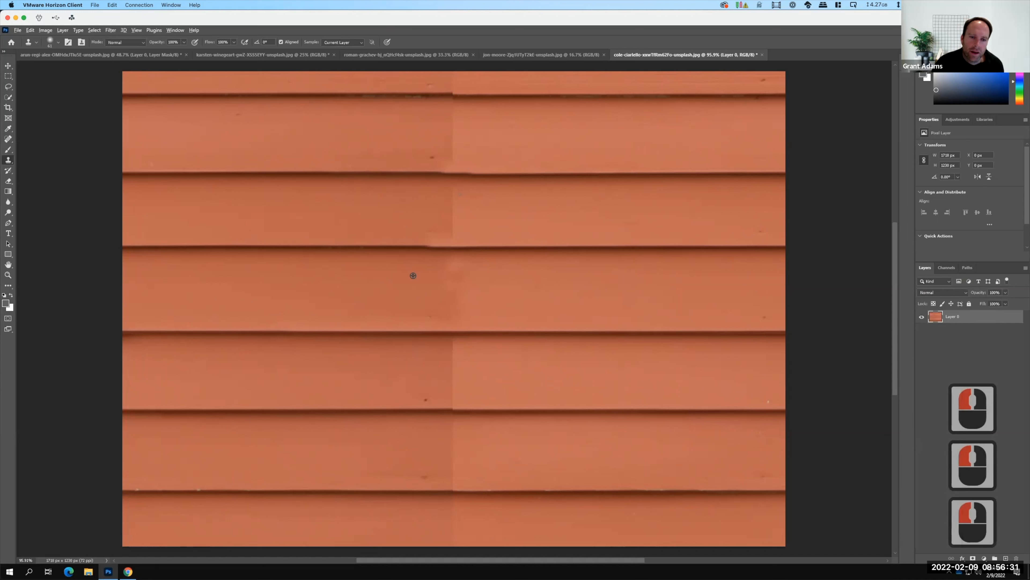
left_click(459, 262, "alt")
left_click(491, 272)
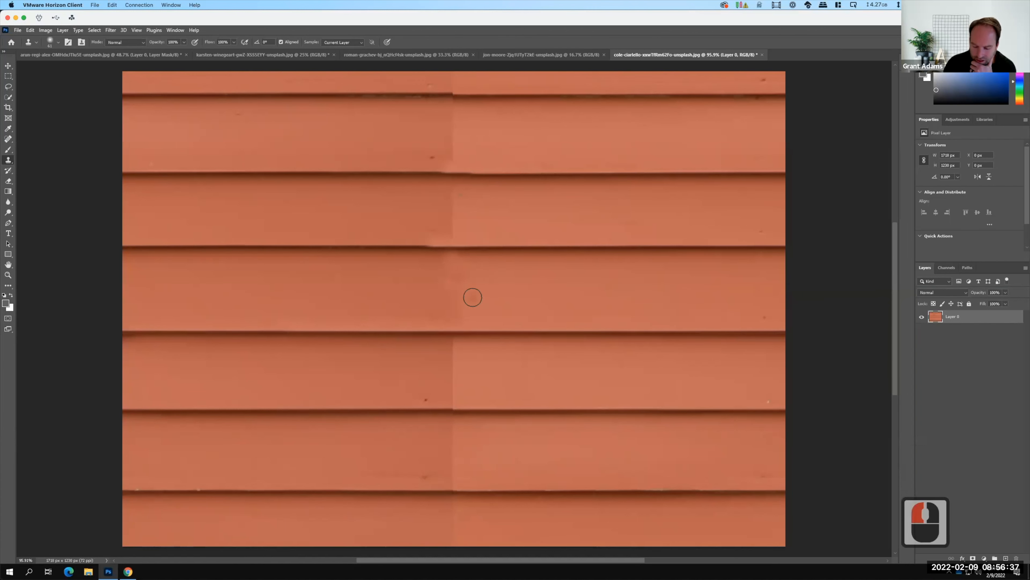
Magnify the screen to inspect the seam between the third and fourth board lines, and close Magnifier at normal size.
key("super+equal")
key("super+equal")
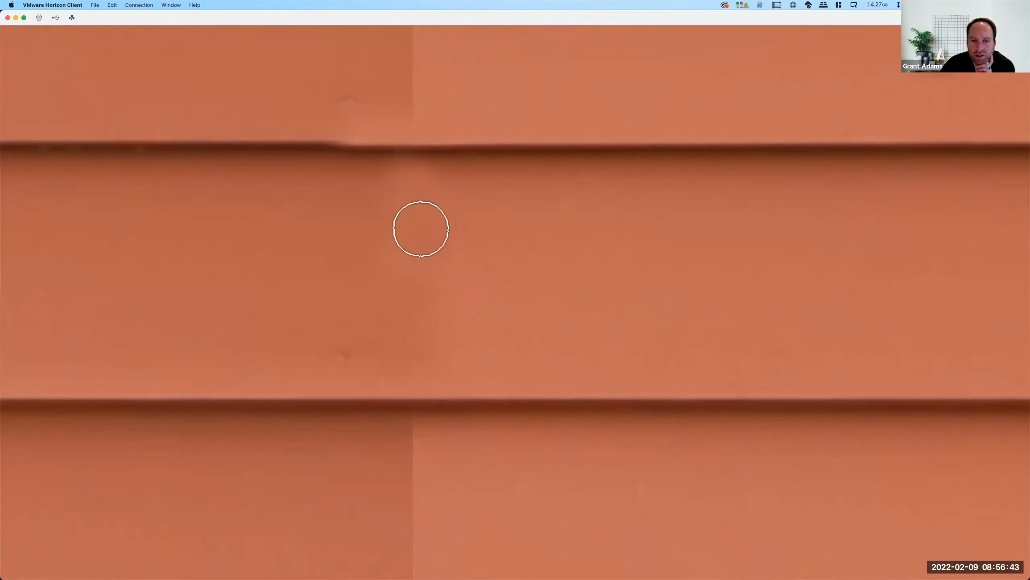
left_click(416, 366)
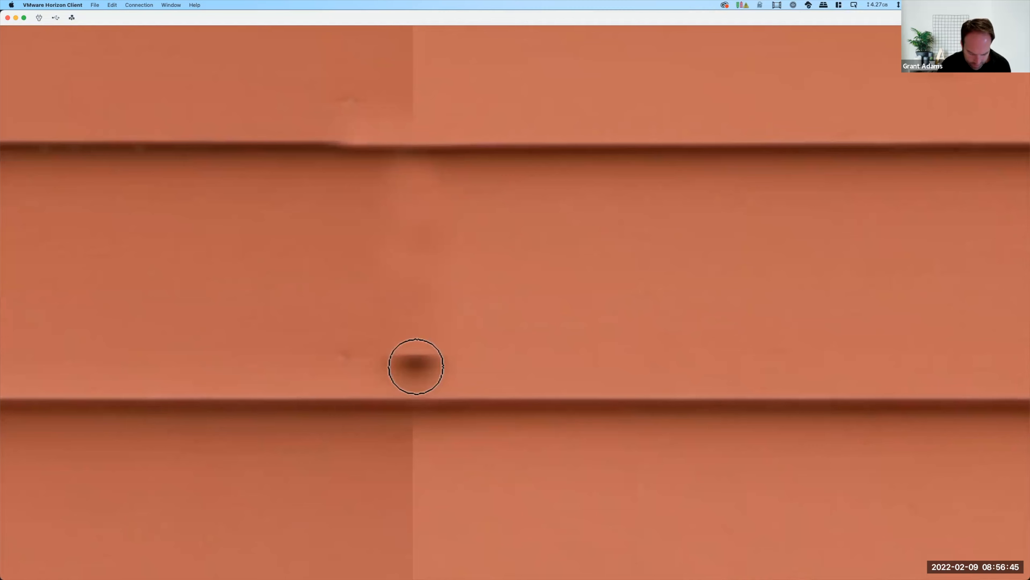
key("super+minus")
key("super+minus")
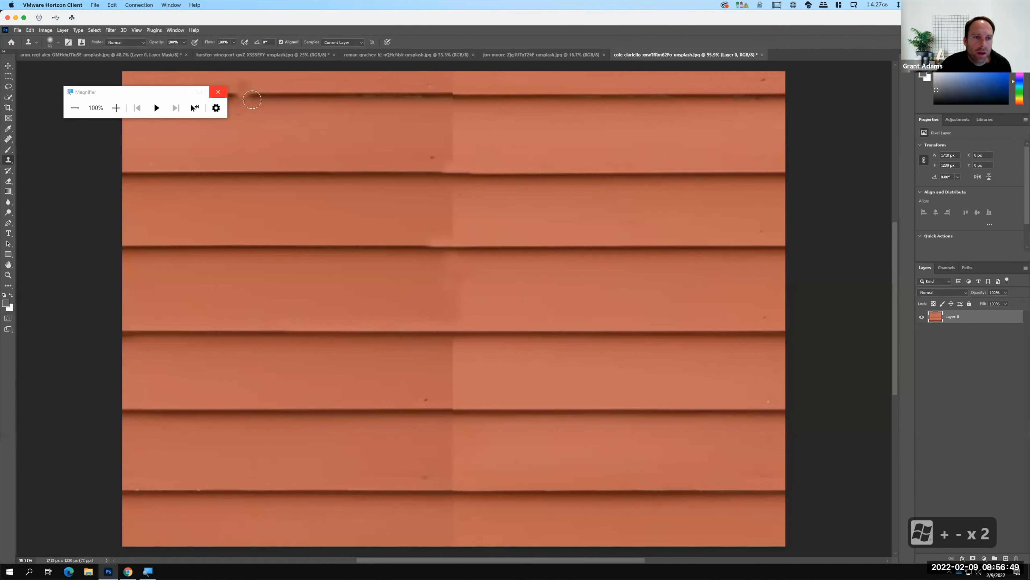
left_click(219, 93)
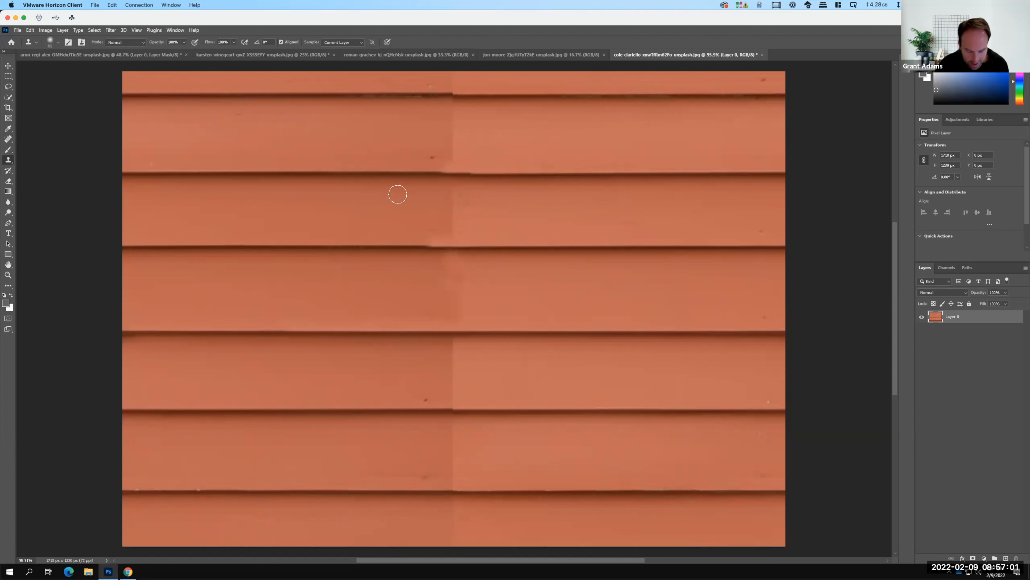
Blend the vertical seam between the second and third board lines by cloning siding from just right of it.
key("alt")
left_click(460, 192, "alt")
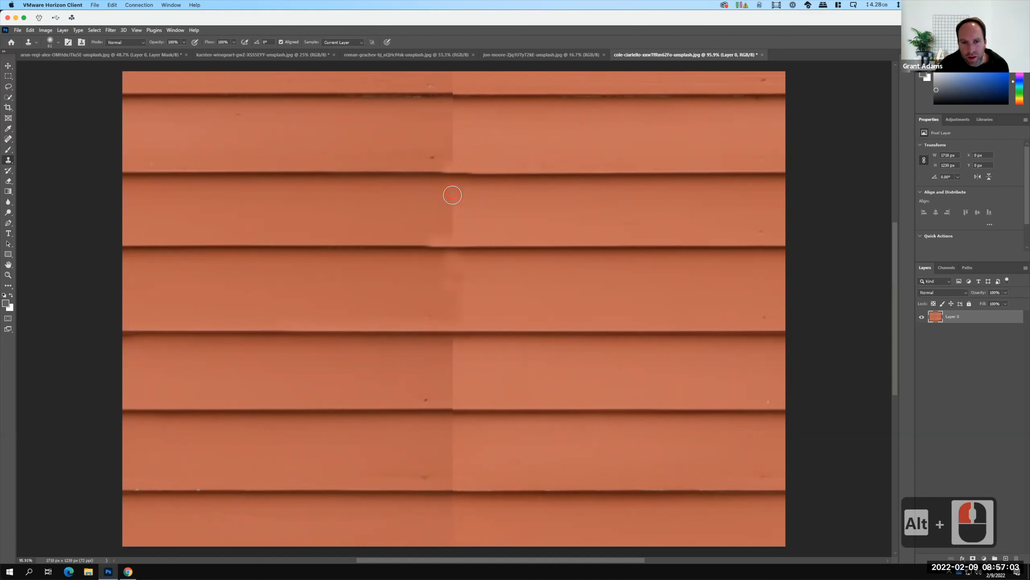
left_click(453, 195)
left_click(453, 218)
left_click(501, 205)
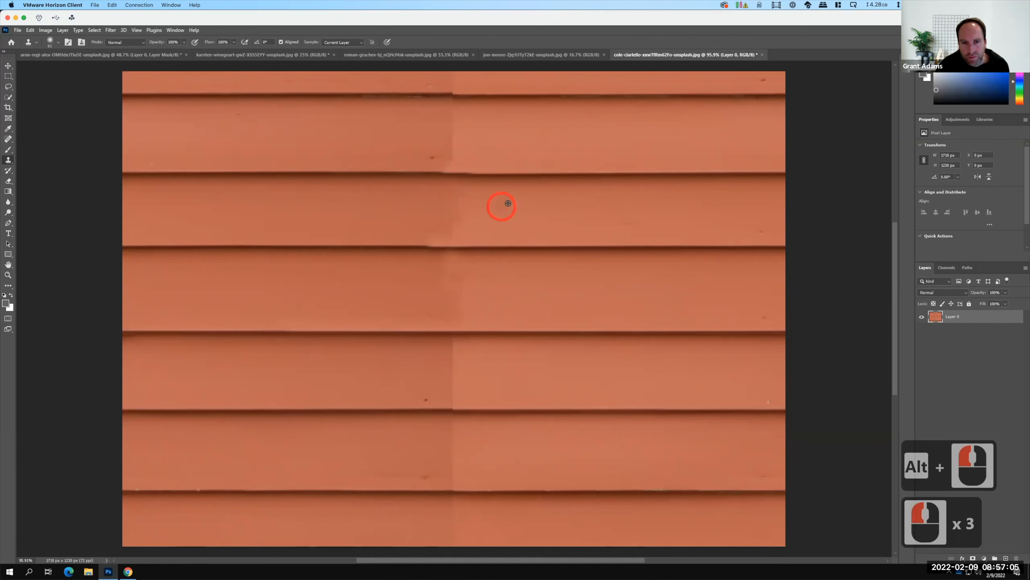
left_click(456, 221, "alt")
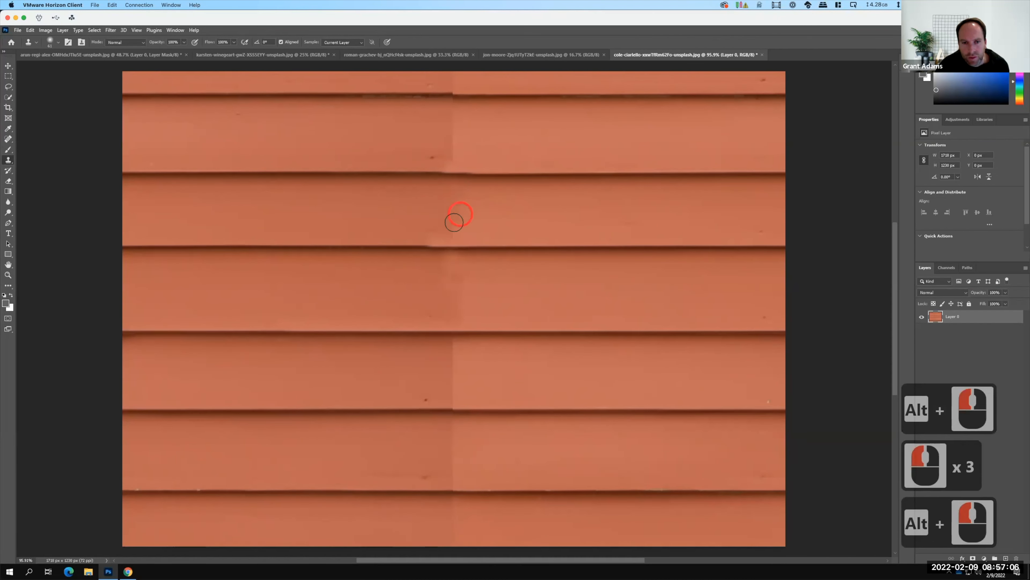
left_click(450, 192)
left_click(582, 196)
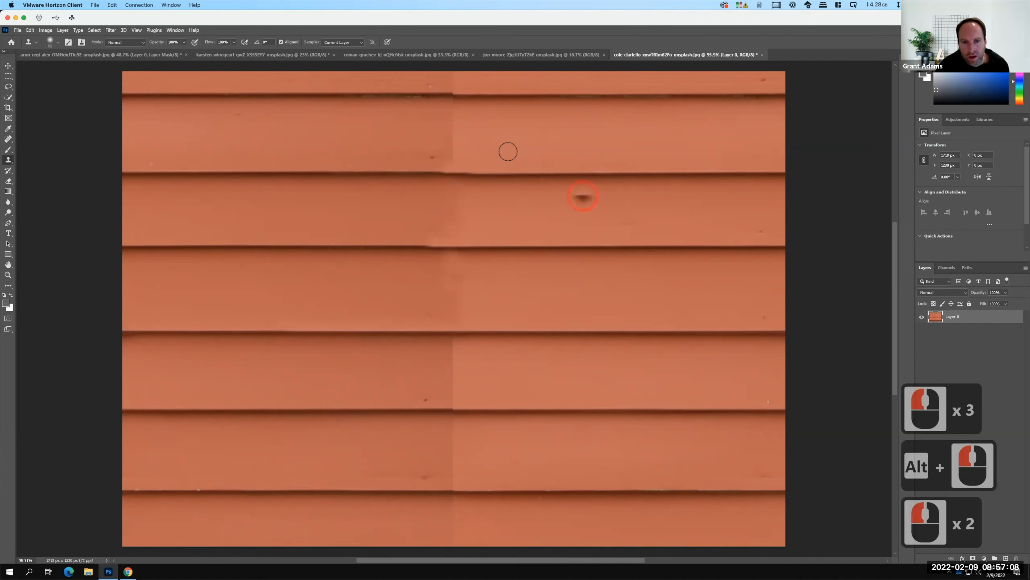
Blend the upper part of the vertical seam between the first and second board lines with siding cloned from both sides.
left_click(448, 143, "alt")
left_click(451, 138)
left_click(450, 122)
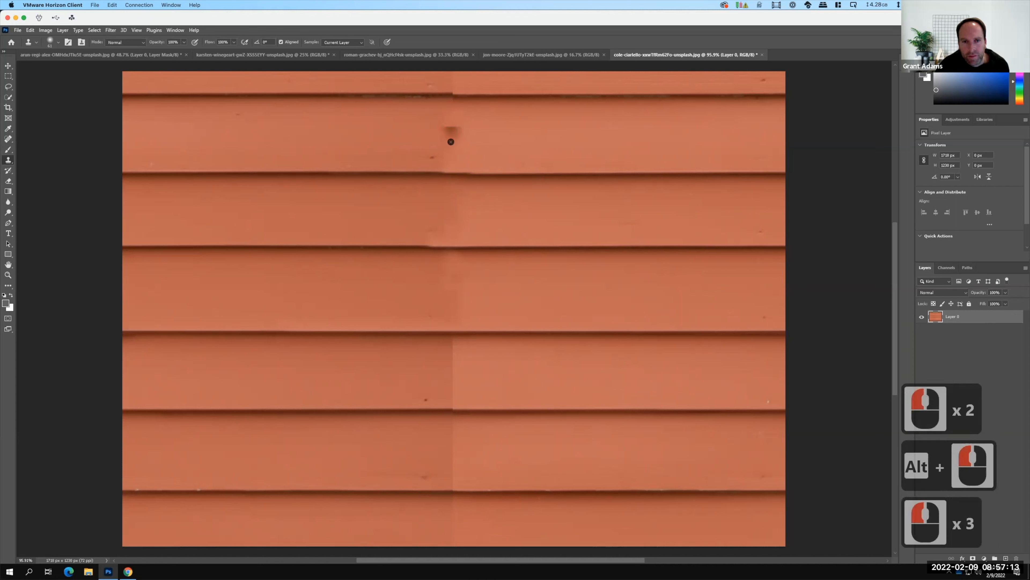
left_click(506, 135, "alt")
left_click(451, 143)
left_click(452, 130)
left_click(451, 127)
left_click(444, 127)
left_click(361, 133, "alt")
left_click(453, 118)
left_click(453, 115)
Try cloning over the lower part of the seam just above the second board line, and undo the strokes.
left_click(453, 154)
left_click(435, 154)
left_click(485, 154)
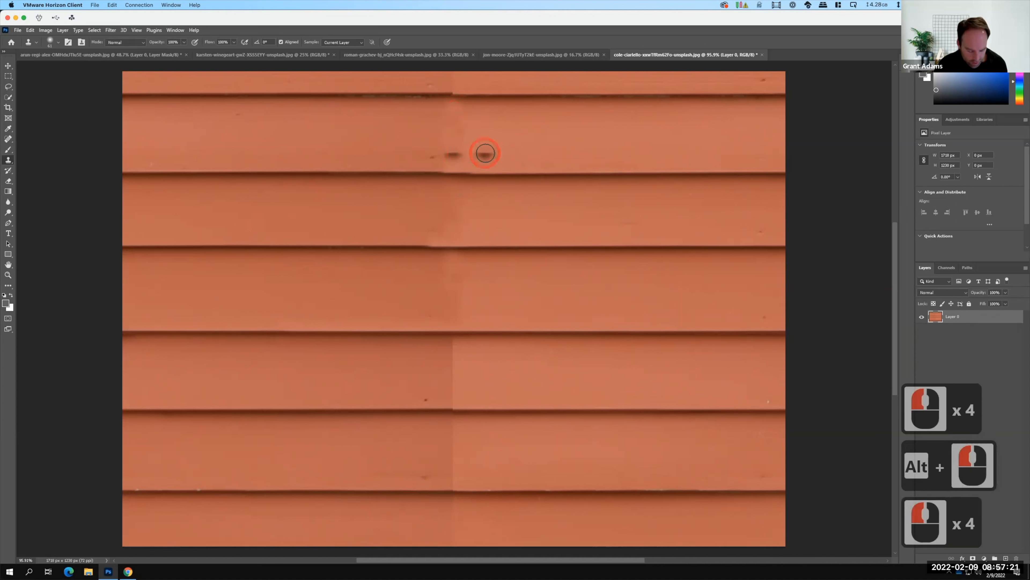
key("ctrl+z")
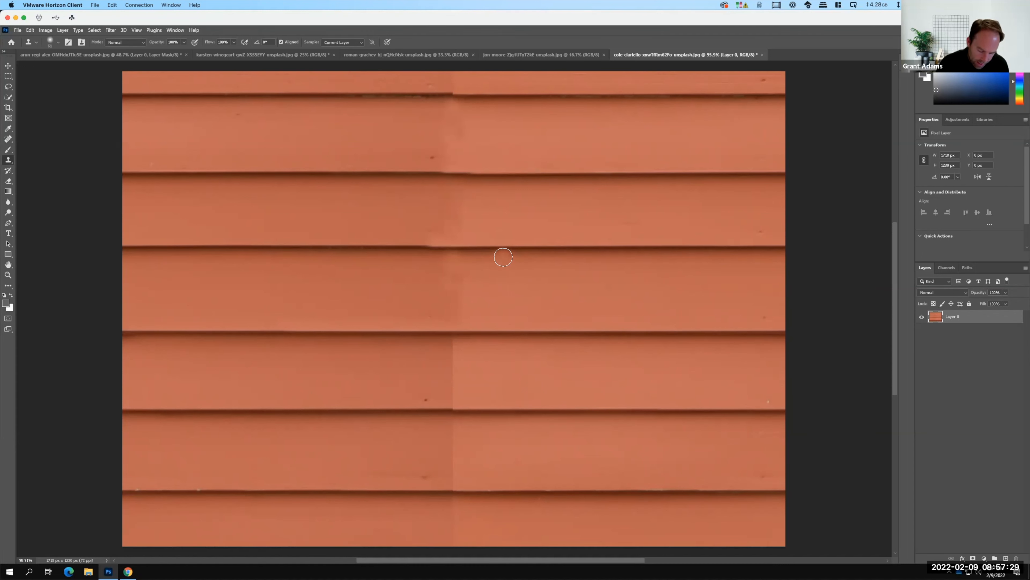
Enlarge the canvas to 4000 by 4000 pixels around the centred siding tile.
key("ctrl+0")
key("ctrl+minus")
key("ctrl+minus")
key("ctrl+minus")
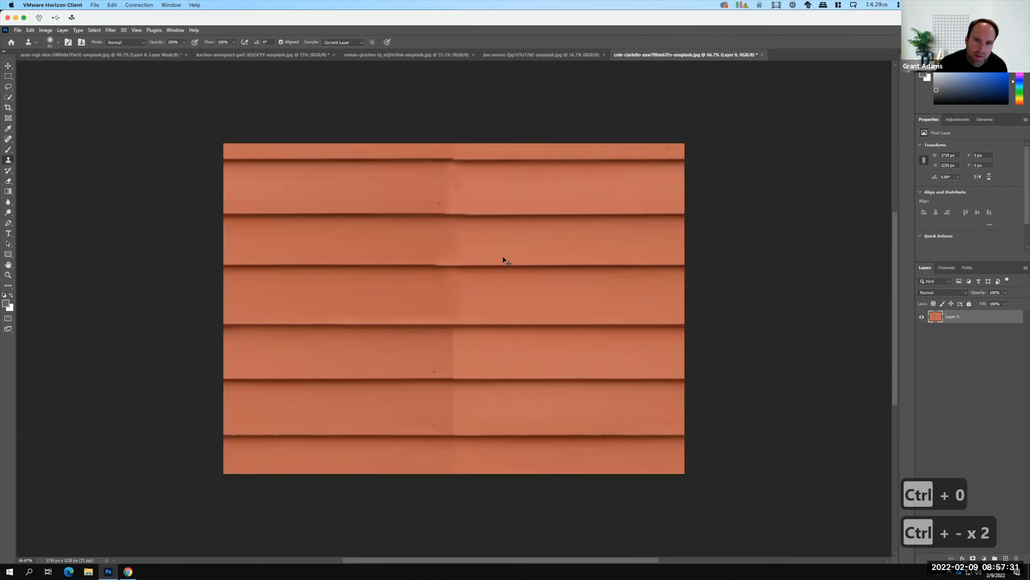
key("ctrl+minus")
key("ctrl+minus")
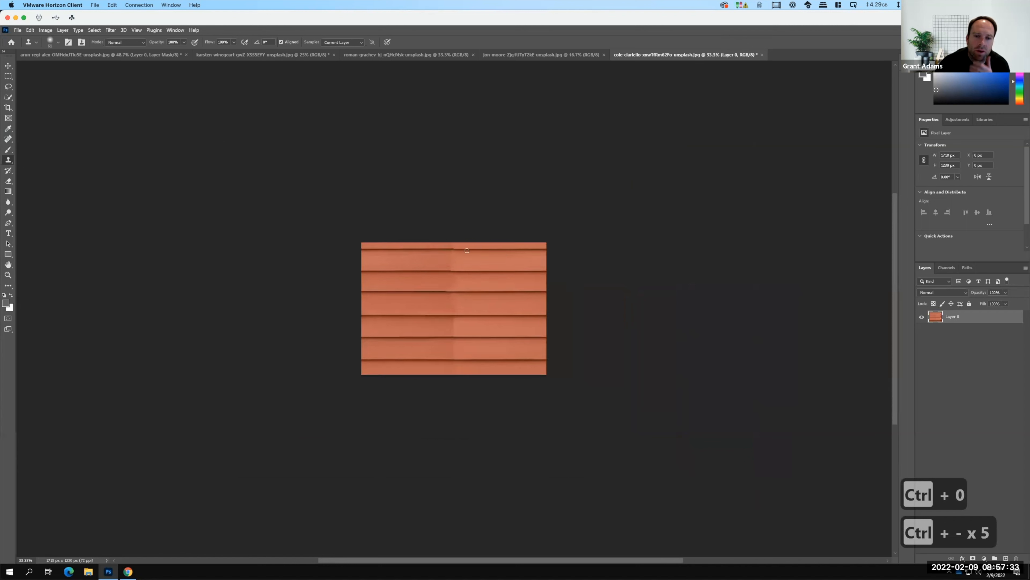
left_click(30, 30)
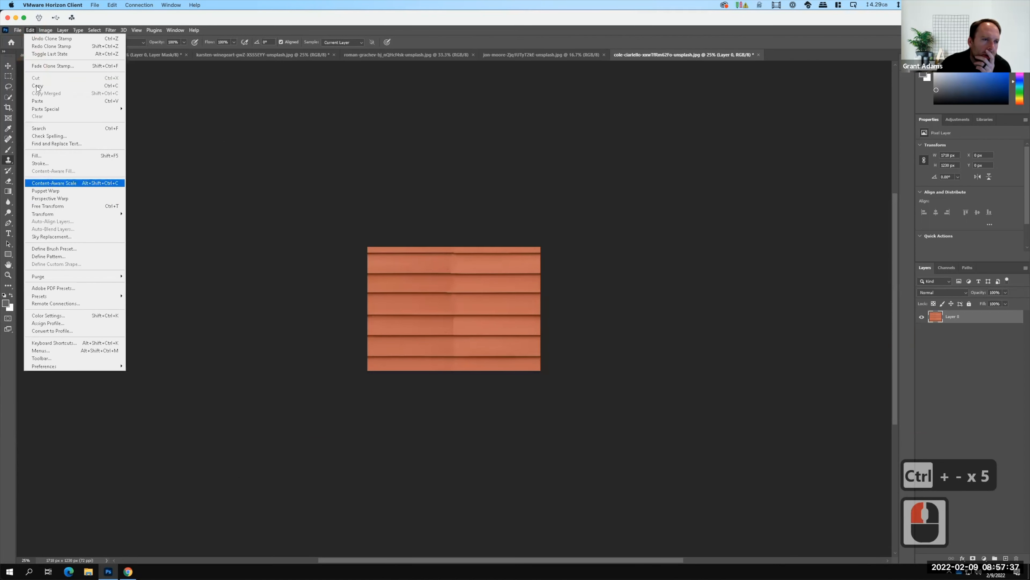
left_click(45, 30)
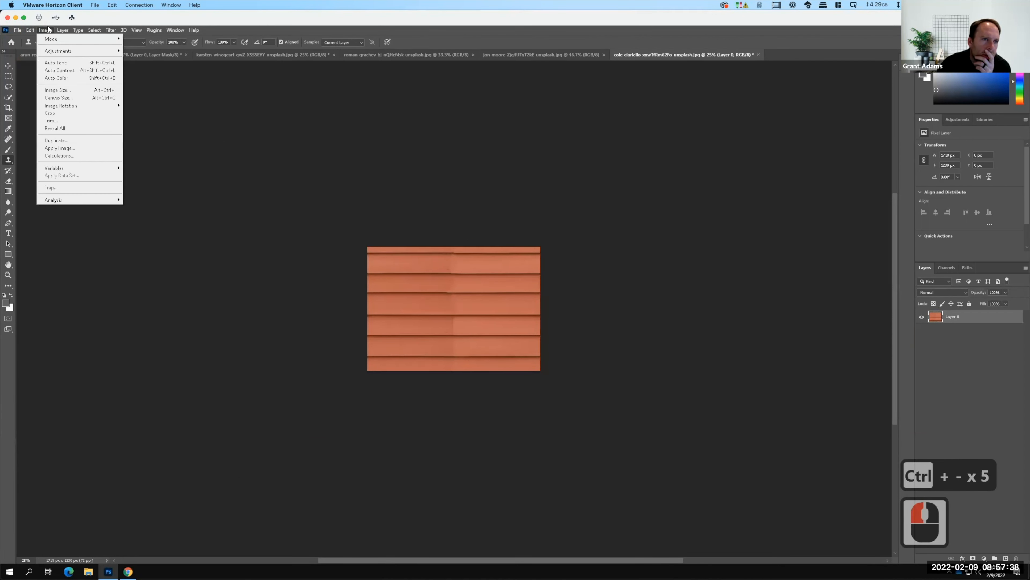
left_click(57, 98)
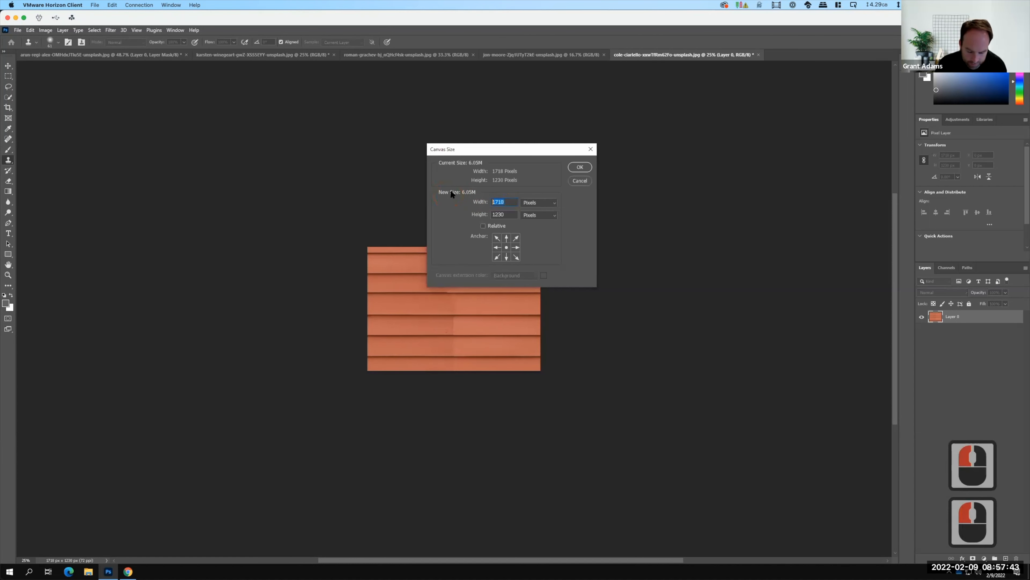
type("4000")
key("Tab")
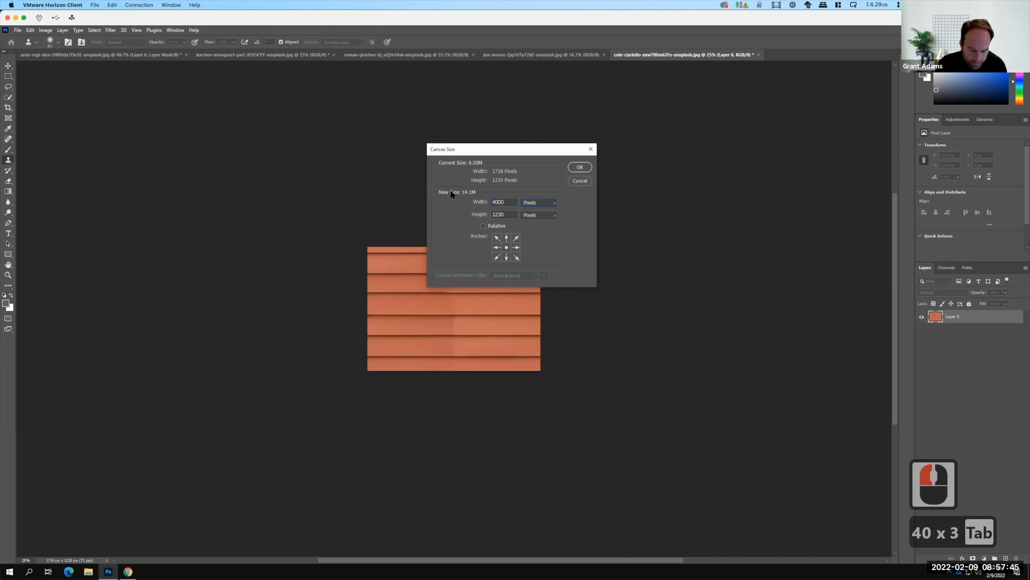
key("Tab")
type("4000")
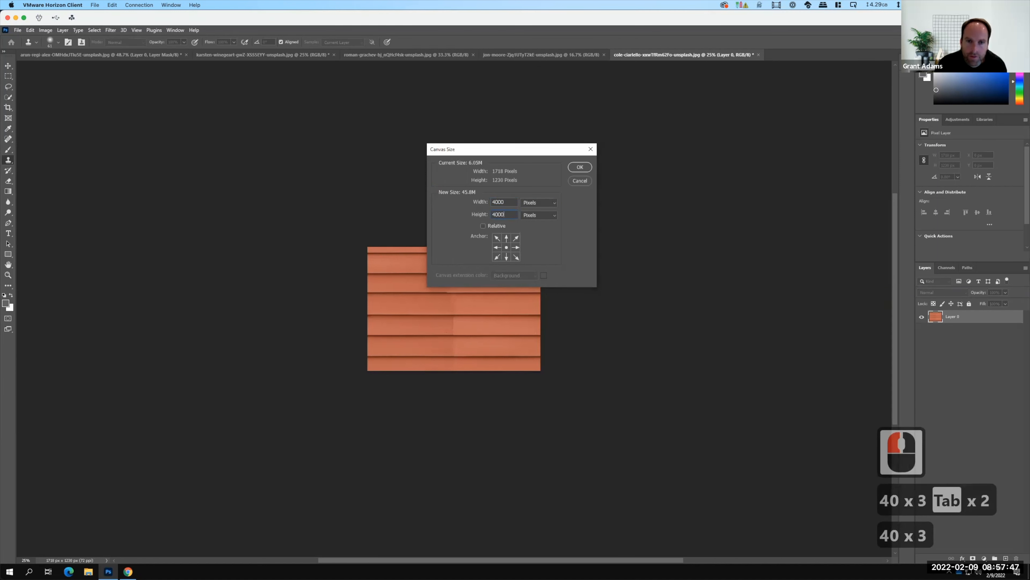
left_click(580, 167)
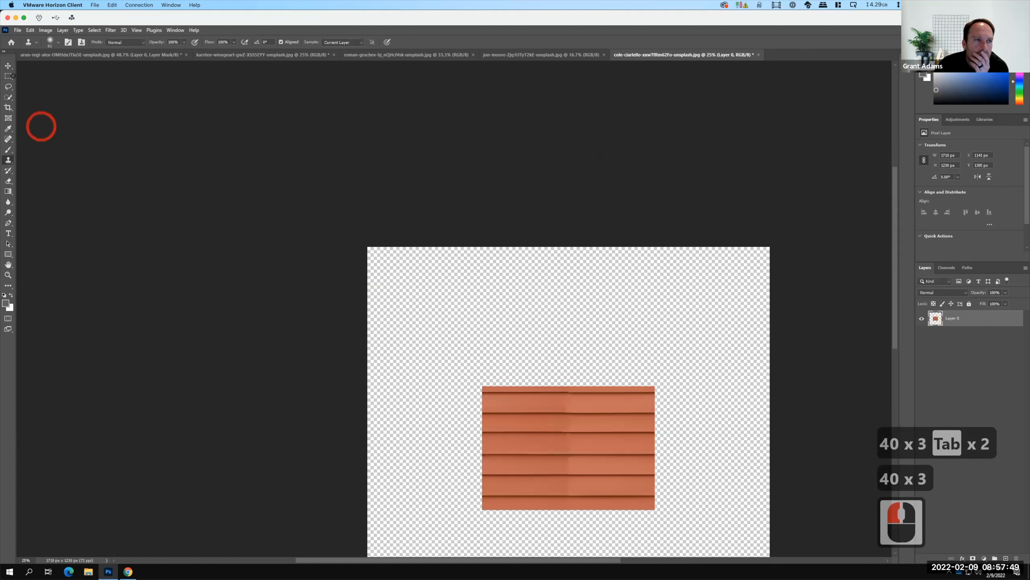
Copy the siding tile with a rectangular selection around it and place a pasted copy directly above the original, aligned with its edges.
left_click(8, 76)
left_click_drag(468, 372, 698, 532)
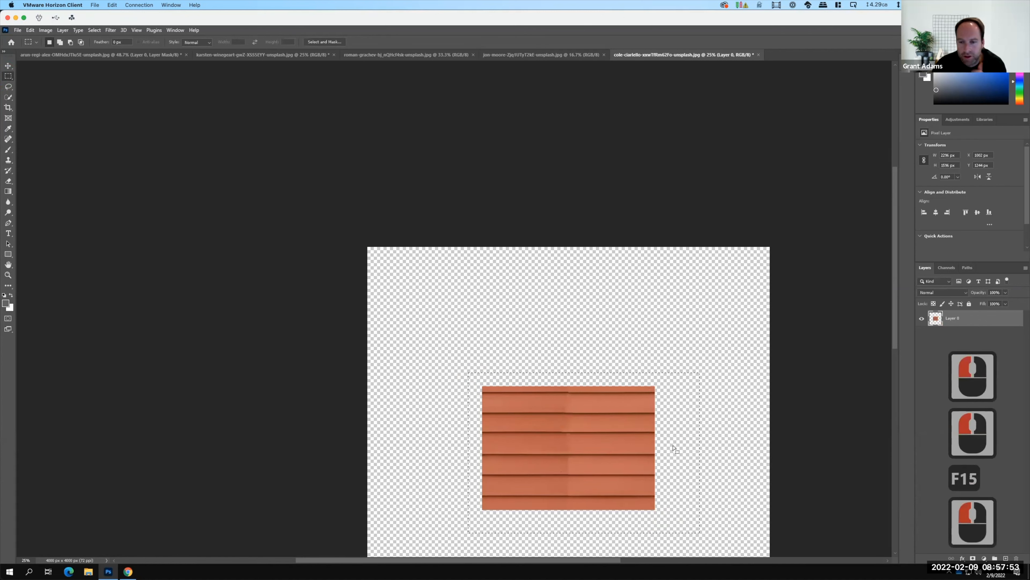
key("ctrl+c")
key("ctrl+v")
left_click_drag(646, 406, 661, 410)
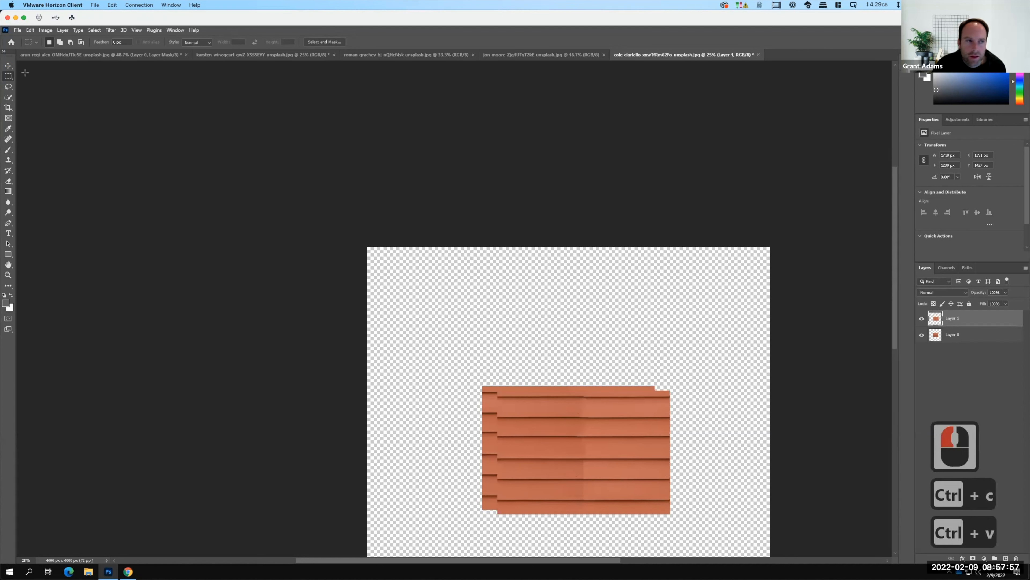
left_click(8, 66)
left_click_drag(582, 439, 601, 333)
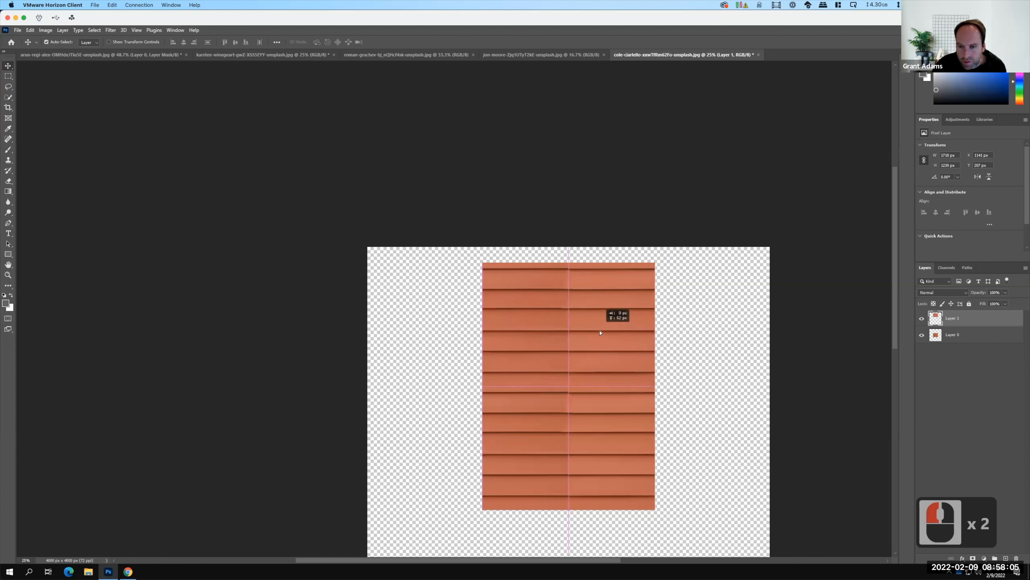
left_click_drag(810, 396, 810, 395)
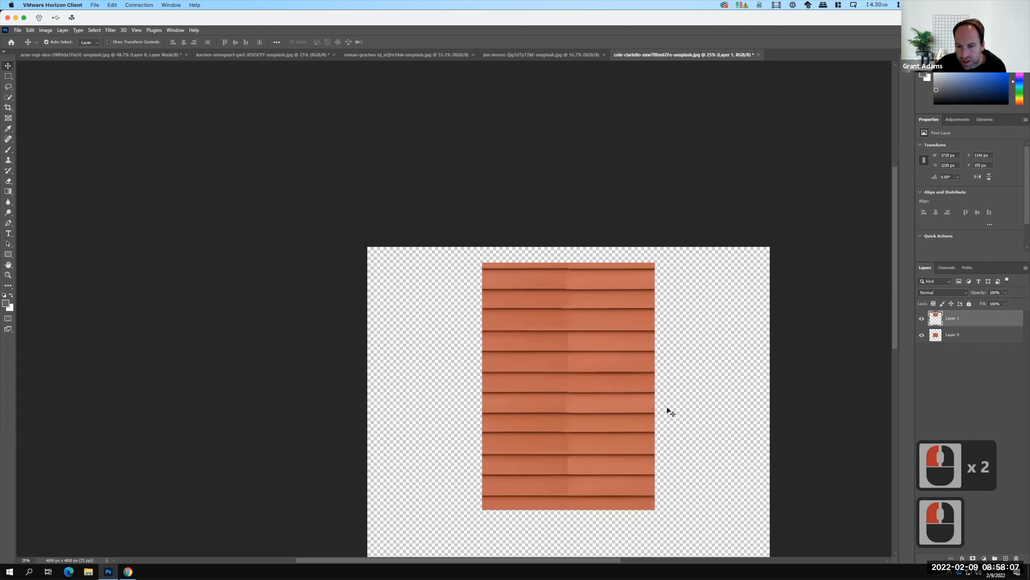
Paste two more tile copies, one flush against the original's left side and one slightly overlapping its right side, aligned vertically.
key("ctrl+v")
left_click_drag(608, 382, 435, 427)
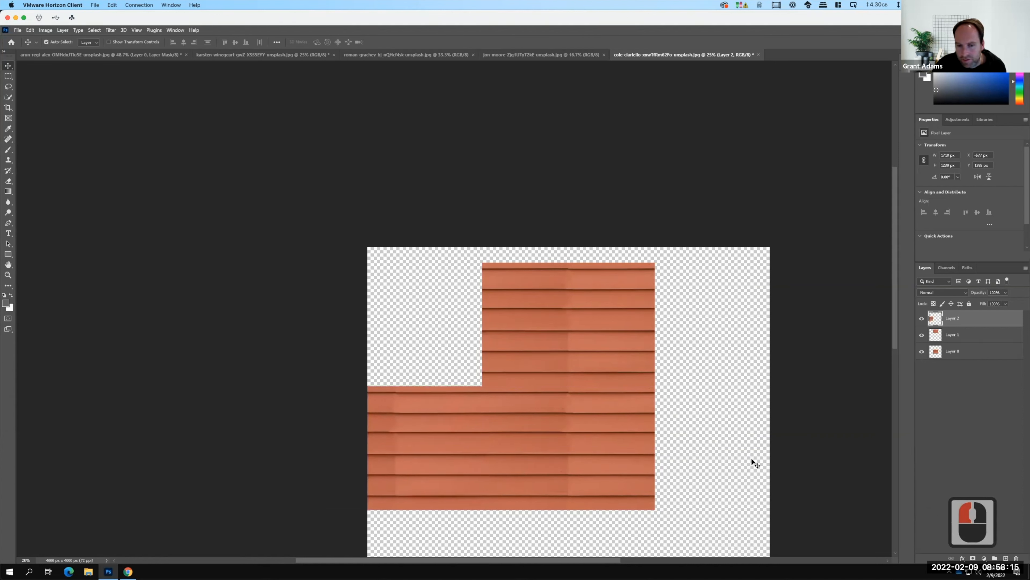
key("ctrl+v")
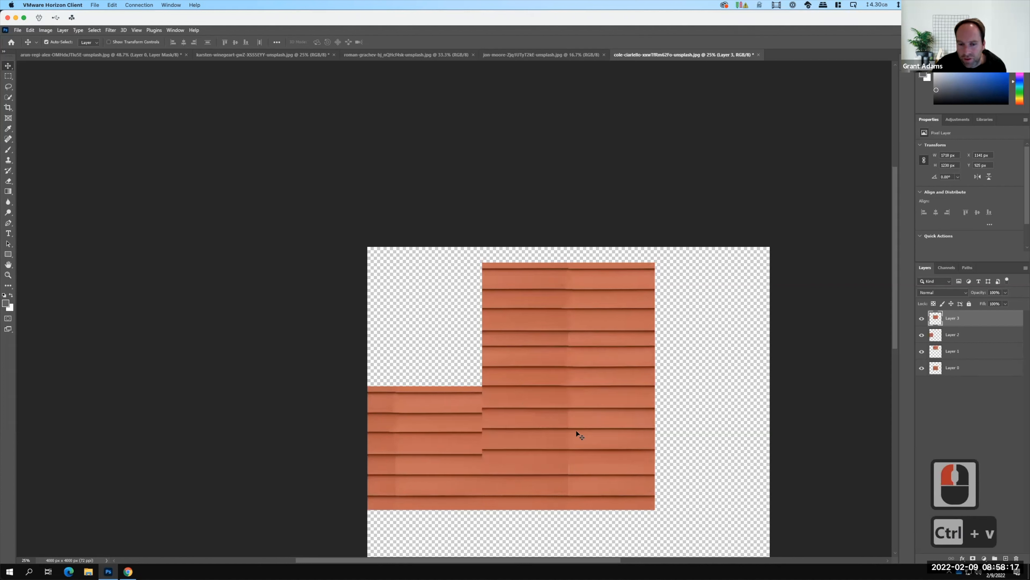
left_click_drag(577, 431, 711, 483)
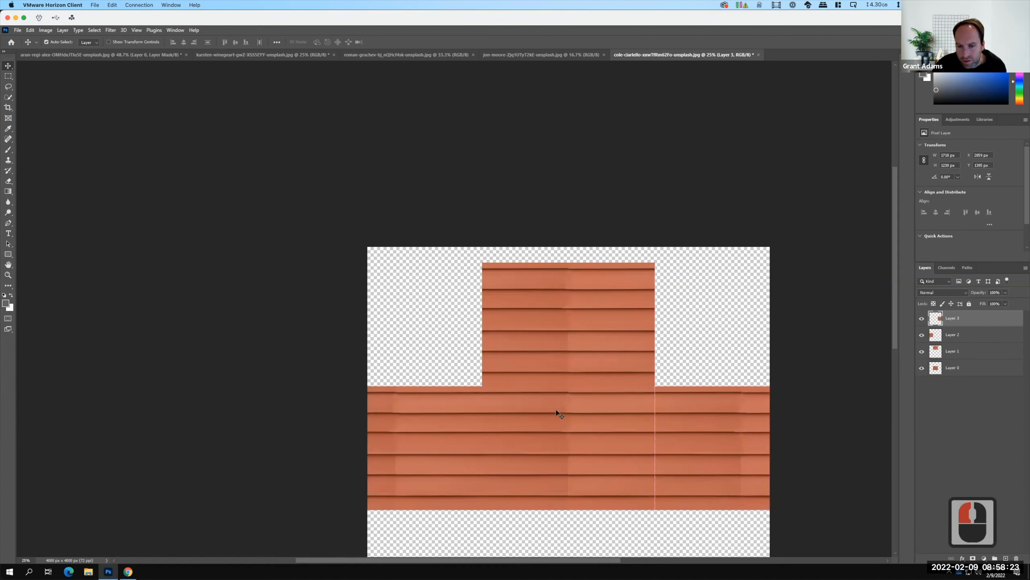
left_click_drag(745, 436, 713, 432)
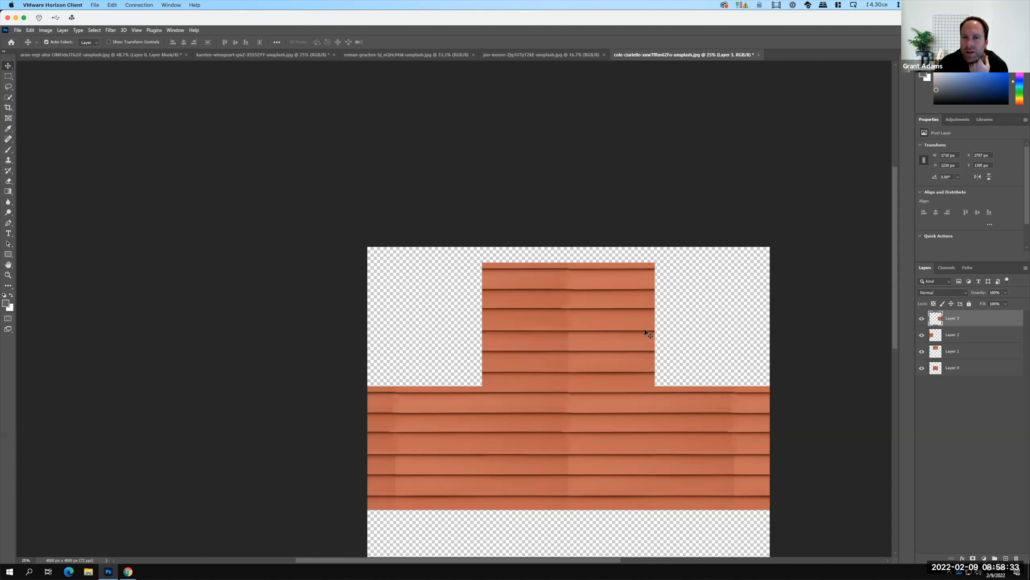
In the white siding photo, pull the crop's upper and lower edges in to board lines, keeping four boards about 3551 px high.
left_click(541, 55)
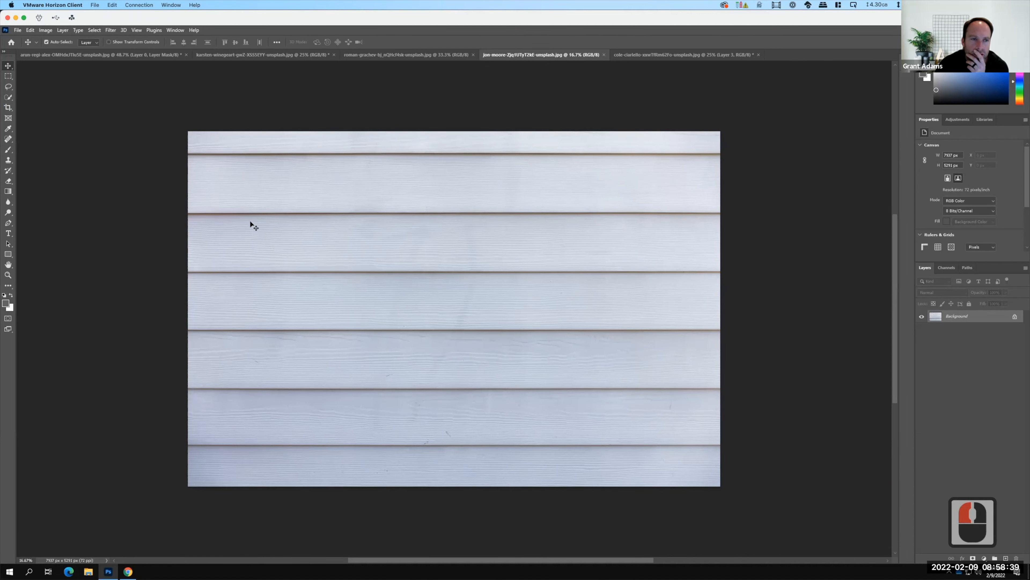
left_click(8, 107)
left_click(462, 129)
left_click_drag(459, 135, 460, 142)
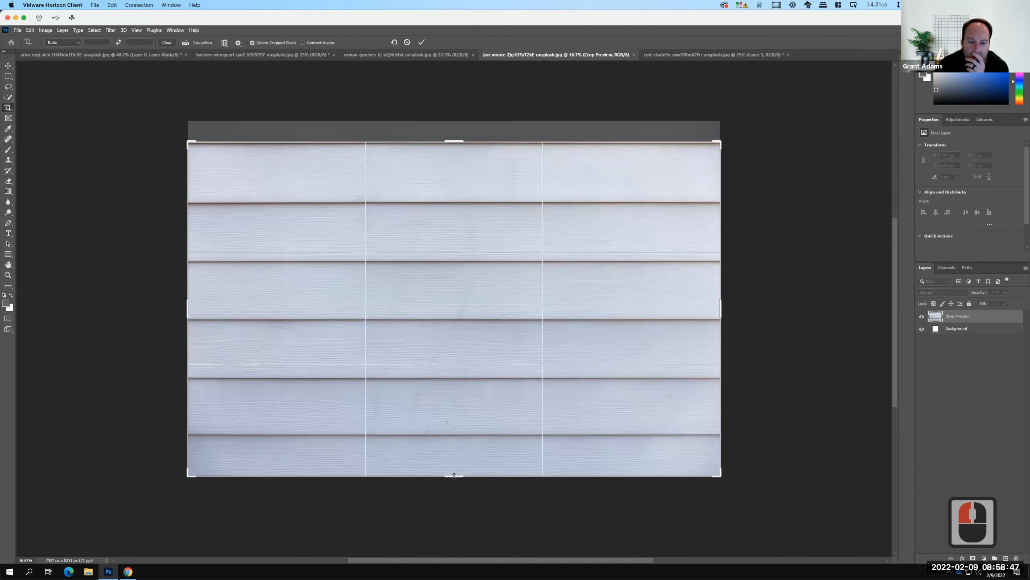
left_click_drag(456, 476, 457, 430)
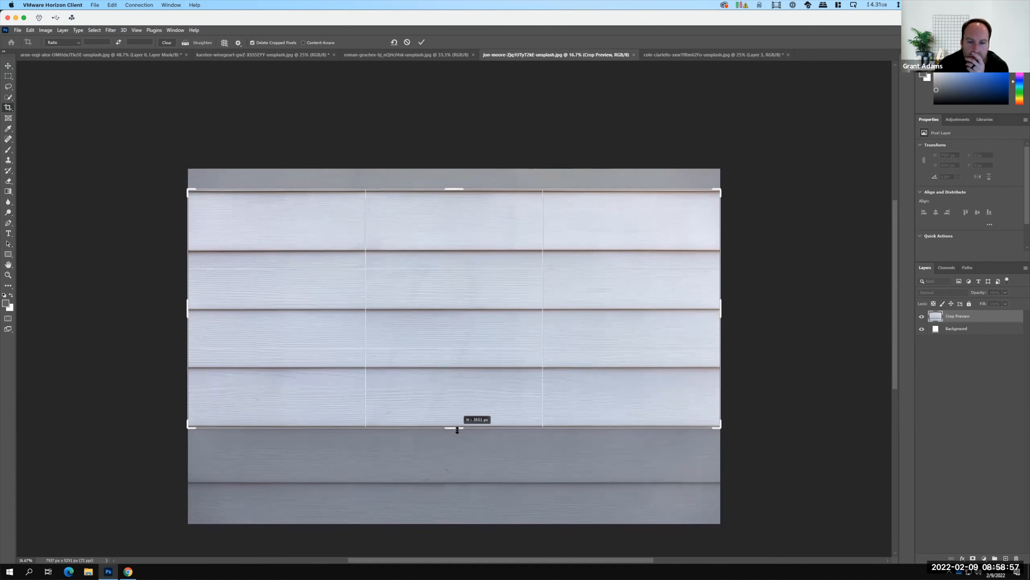
left_click_drag(457, 430, 457, 430)
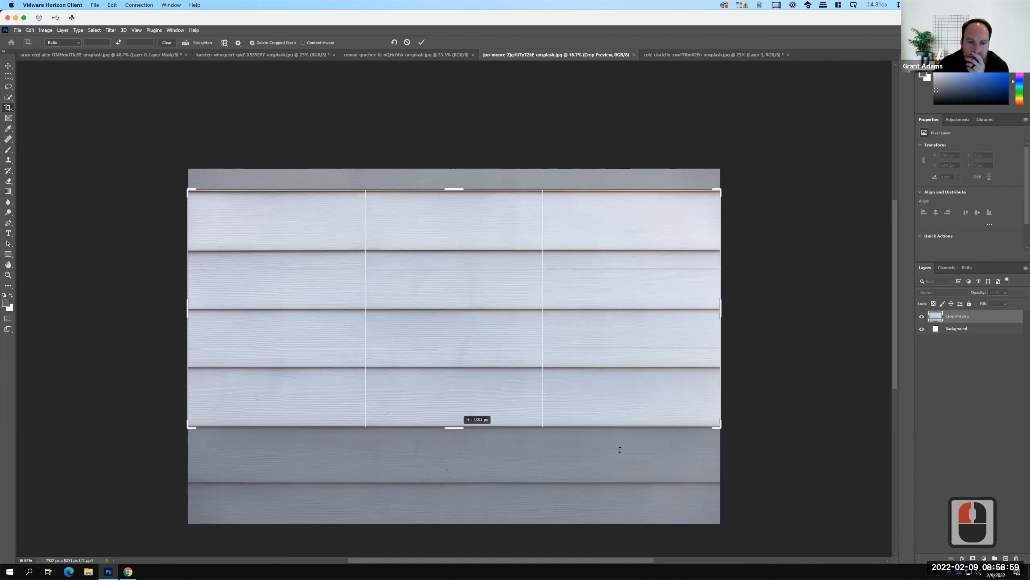
Narrow the crop from both sides to about 4150 px wide and apply it.
left_click_drag(700, 304, 684, 303)
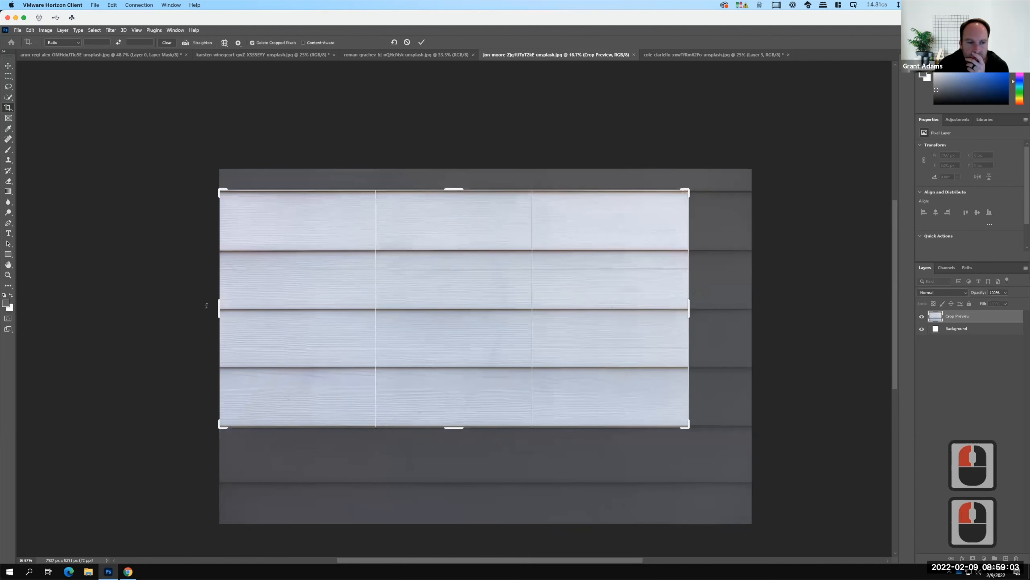
left_click_drag(221, 310, 321, 311)
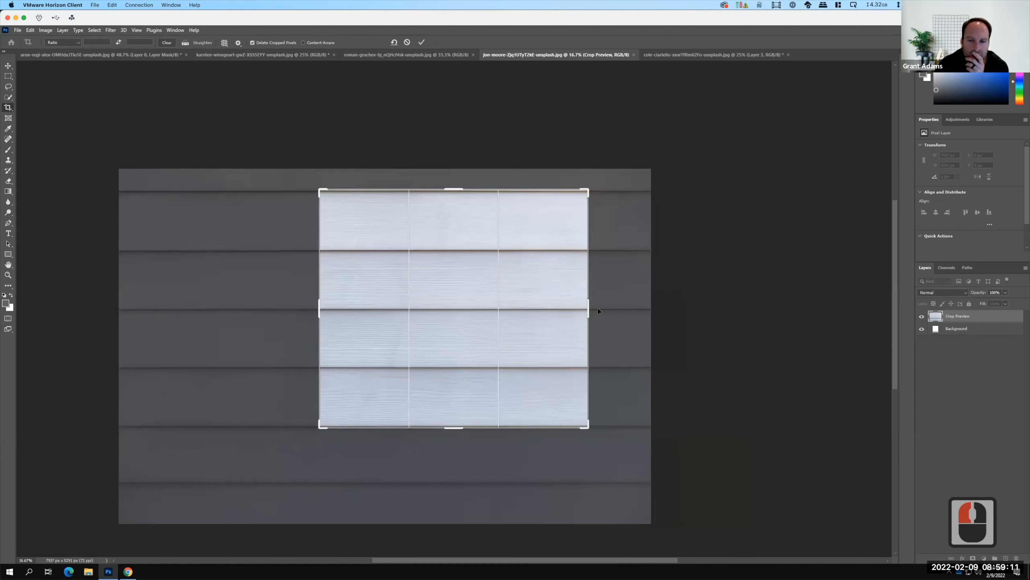
left_click_drag(321, 305, 281, 310)
left_click_drag(625, 309, 593, 313)
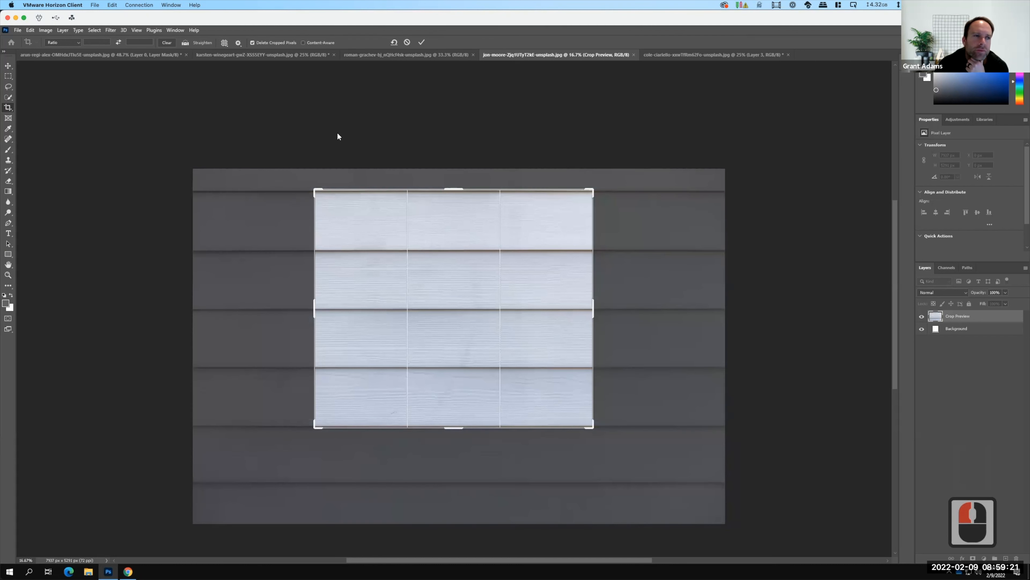
left_click(421, 42)
Try a wrap-around Offset of -499 px horizontally and +676 px vertically on the cropped siding, and cancel it.
left_click(46, 31)
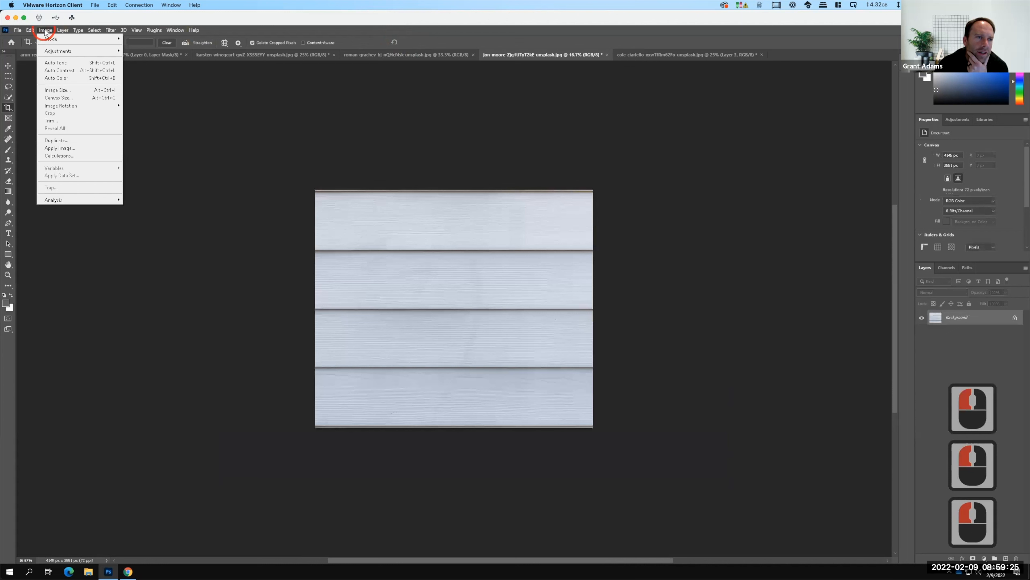
mouse_move(112, 30)
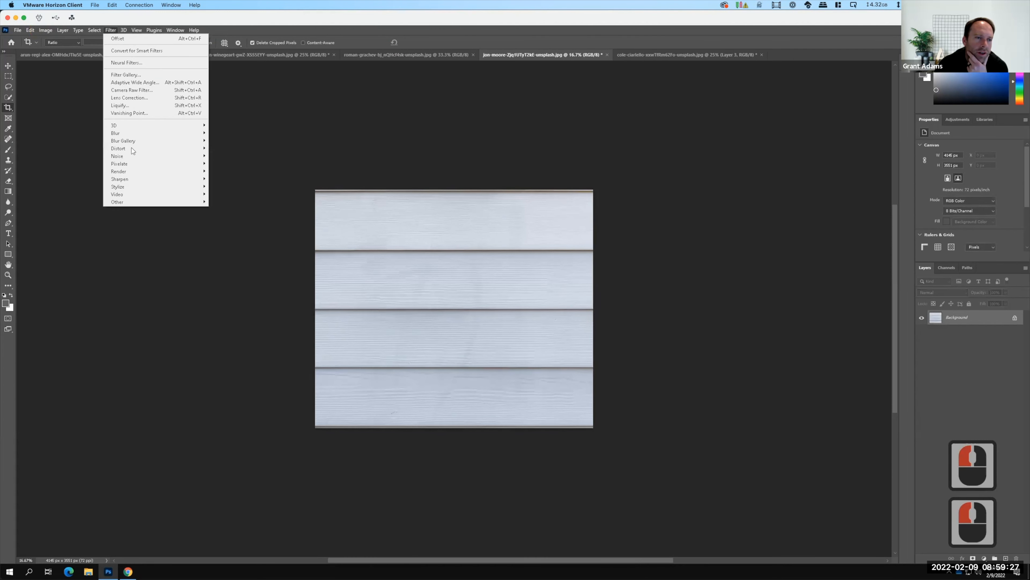
mouse_move(134, 201)
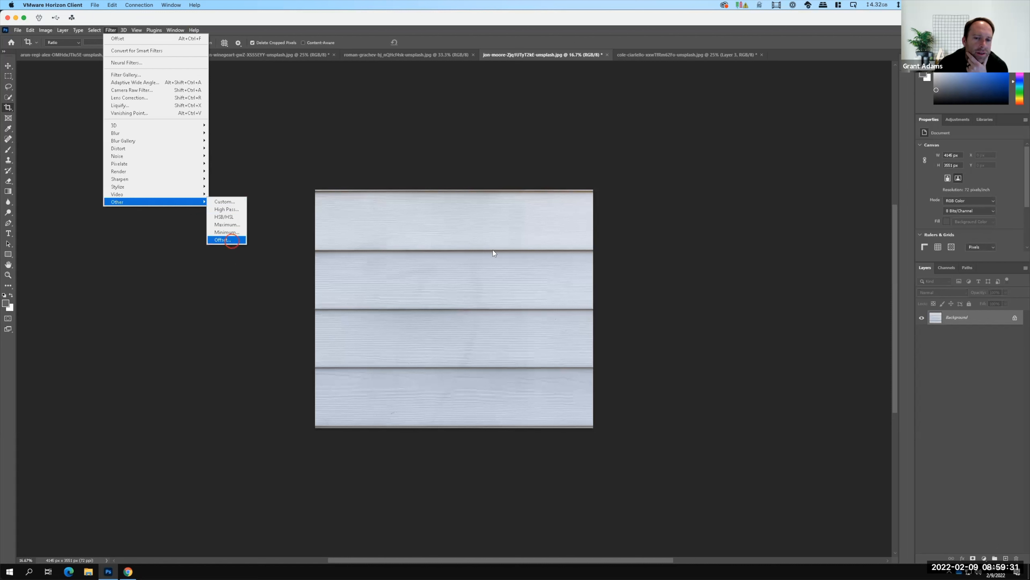
left_click(225, 240)
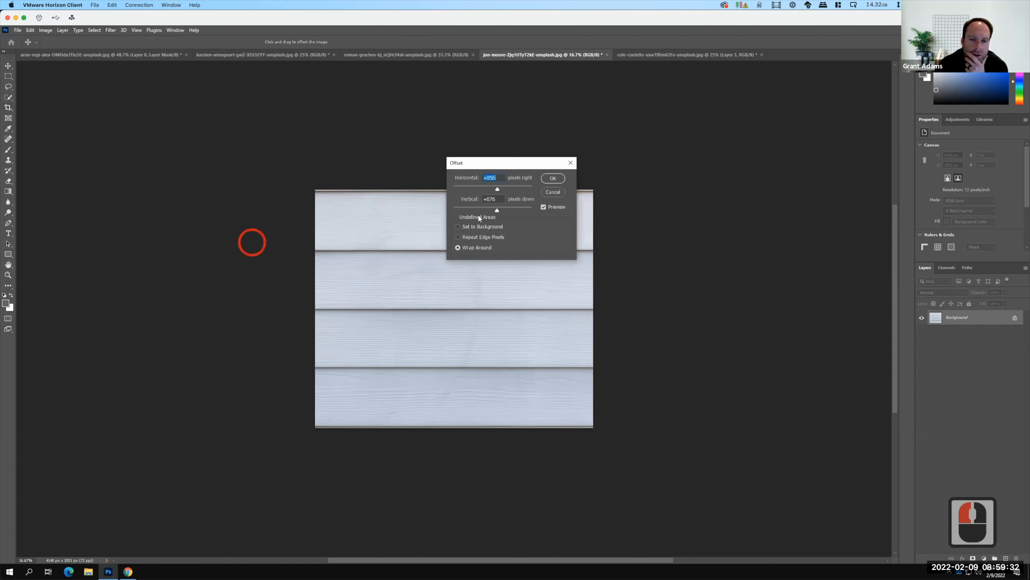
left_click(491, 190)
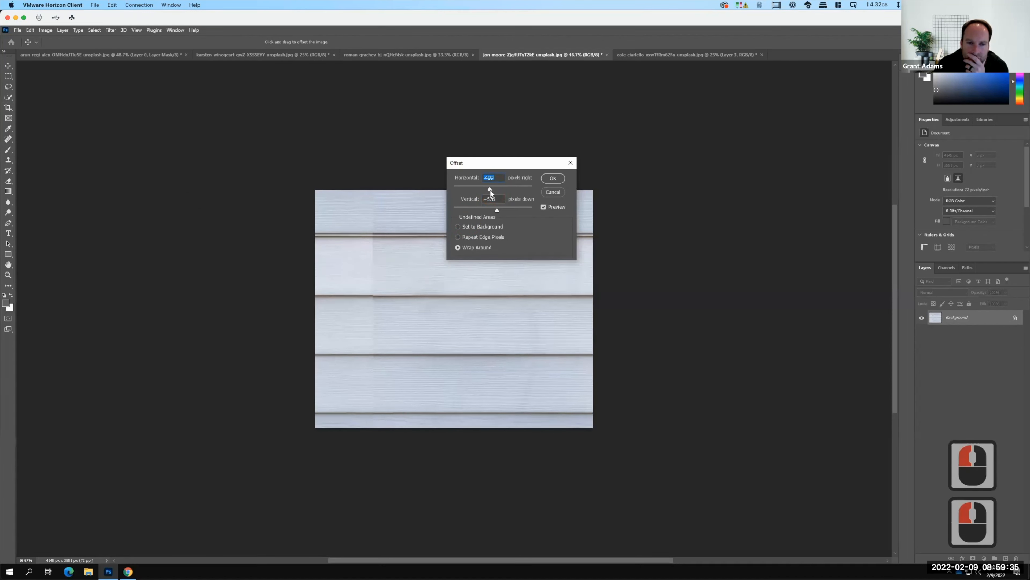
left_click_drag(510, 164, 699, 175)
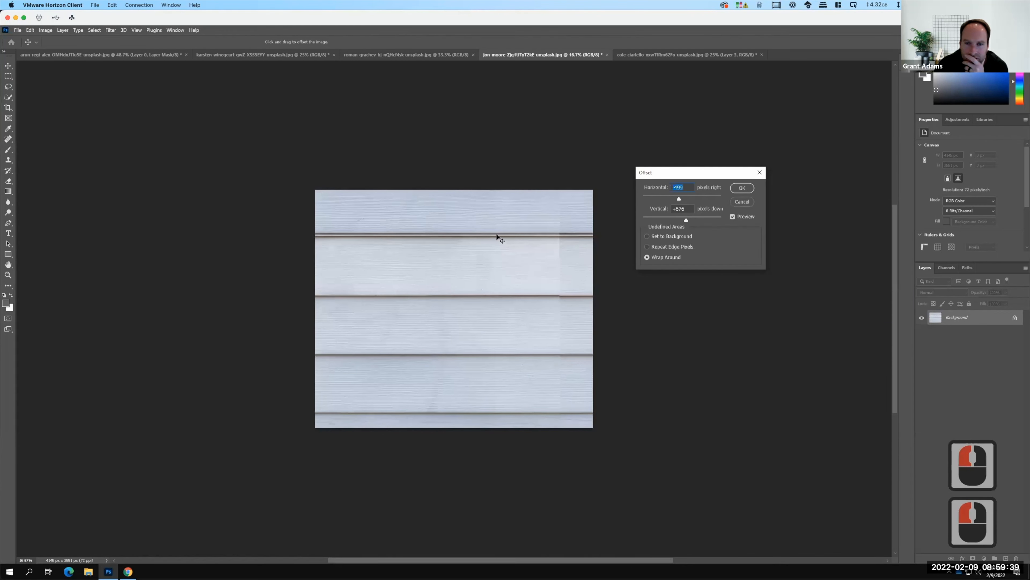
left_click(742, 202)
Crop a thin strip off the siding's lower edge so only one board line remains where it wraps, leaving it about 3500 px high.
key("c")
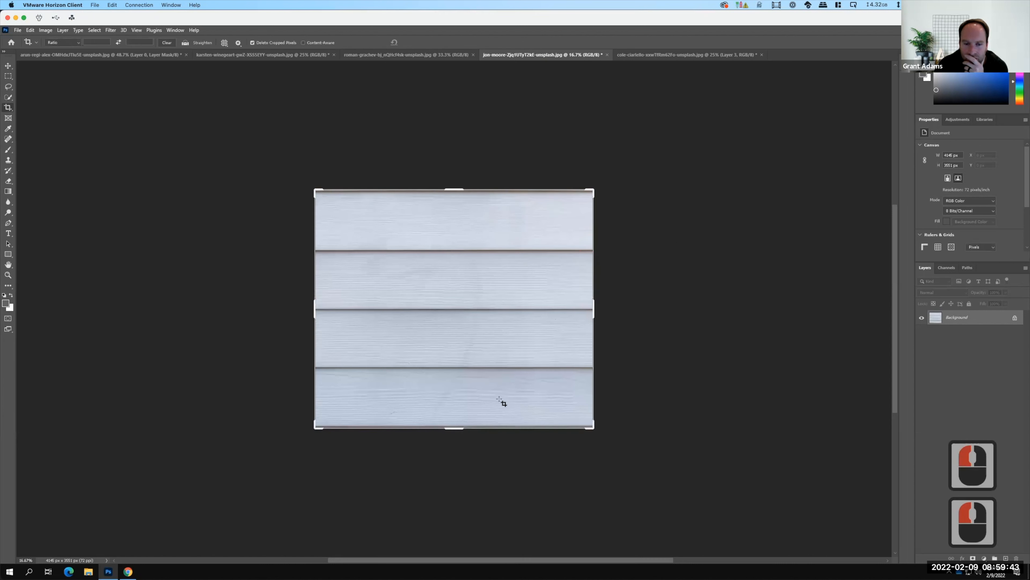
left_click(454, 427)
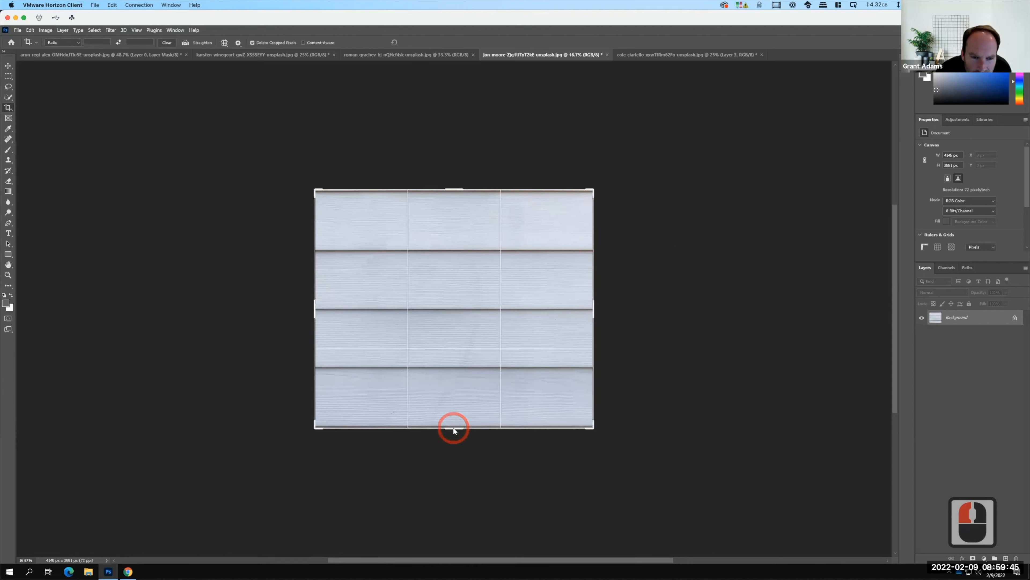
mouse_move(453, 427)
left_mouse_down()
mouse_move(453, 398)
mouse_move(453, 425)
left_mouse_up()
mouse_move(453, 425)
left_mouse_down()
mouse_move(453, 449)
mouse_move(454, 424)
left_mouse_up()
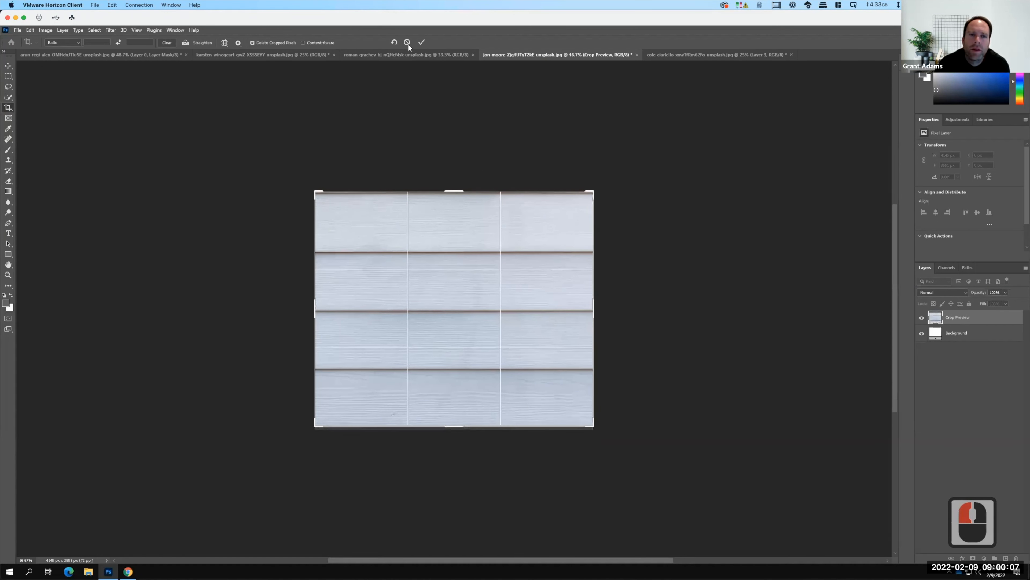
left_click(421, 42)
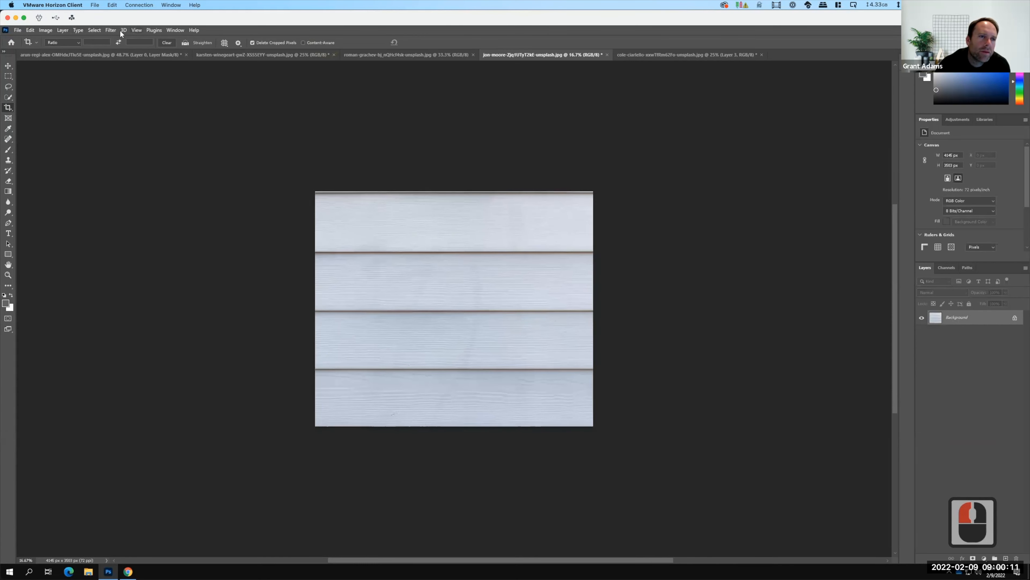
Offset the cropped siding by +1923 px horizontally and +1565 px vertically with wrap-around.
left_click(112, 27)
left_click(191, 202)
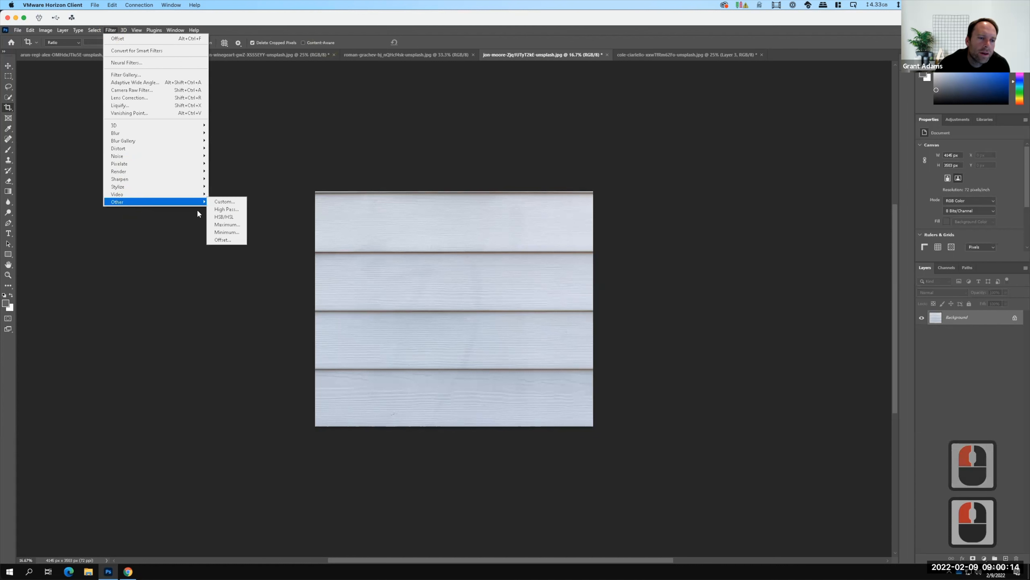
left_click(221, 239)
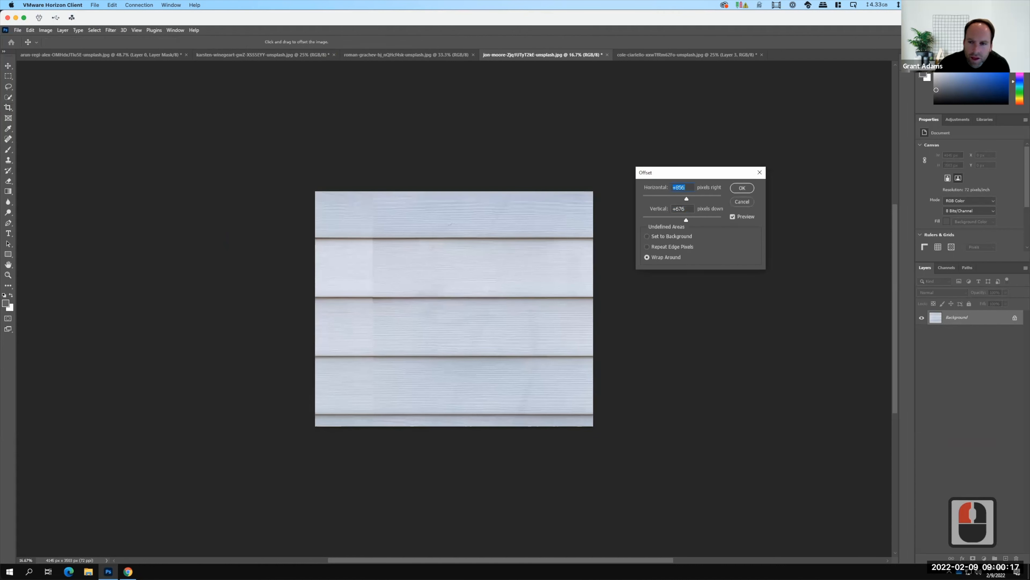
left_click_drag(685, 199, 693, 198)
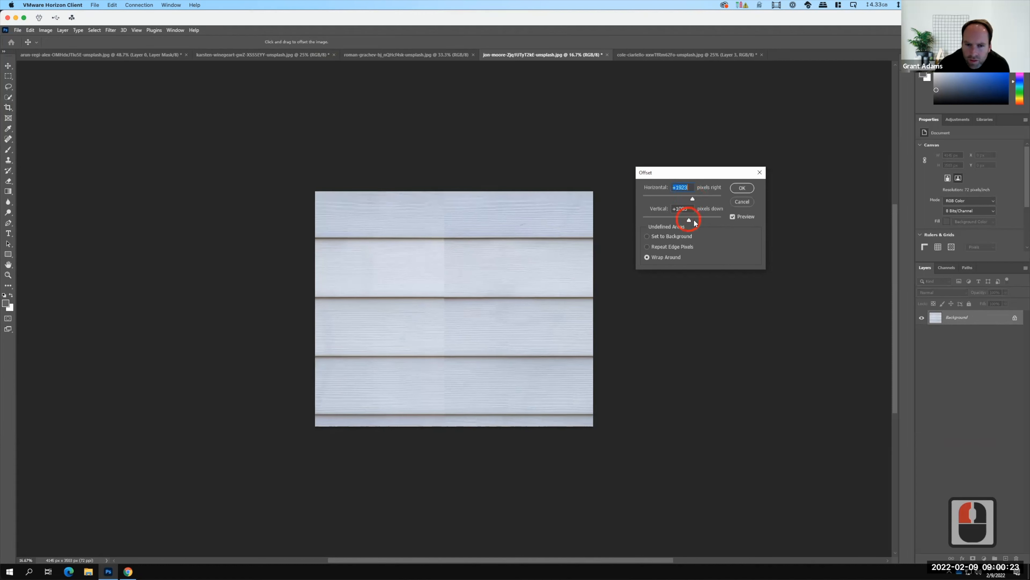
left_click_drag(693, 221, 691, 222)
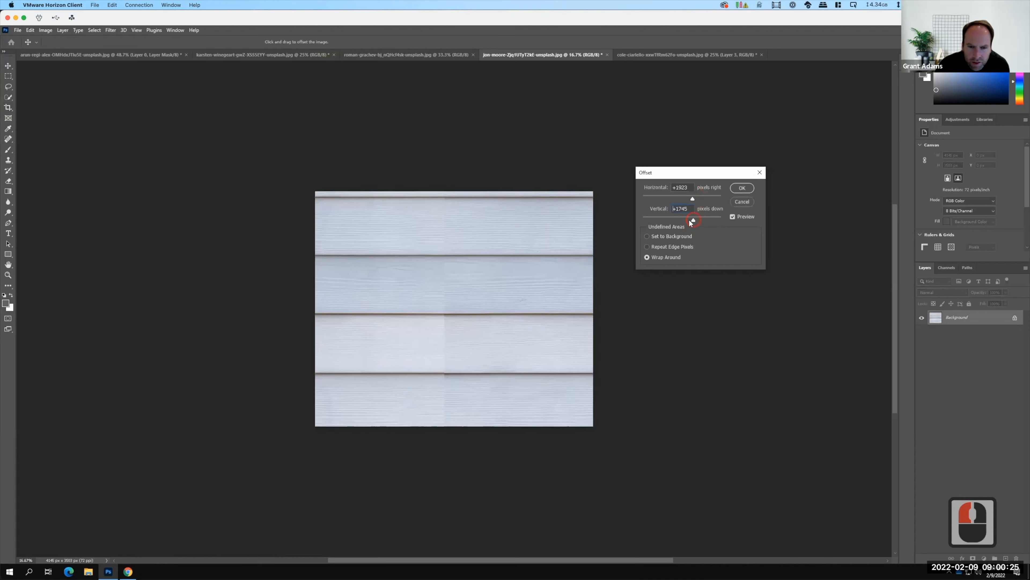
left_click(686, 219)
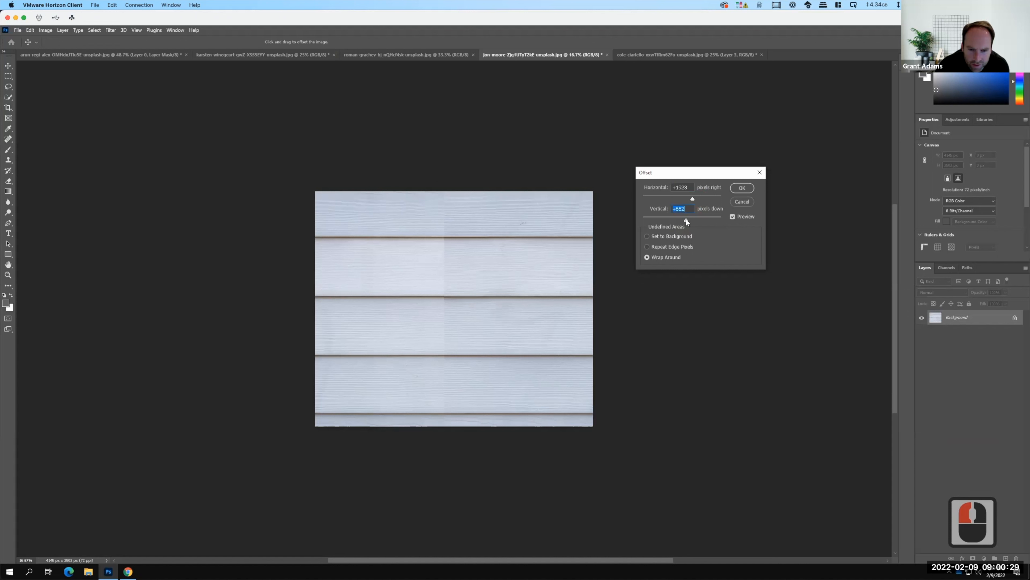
left_click_drag(686, 220, 692, 222)
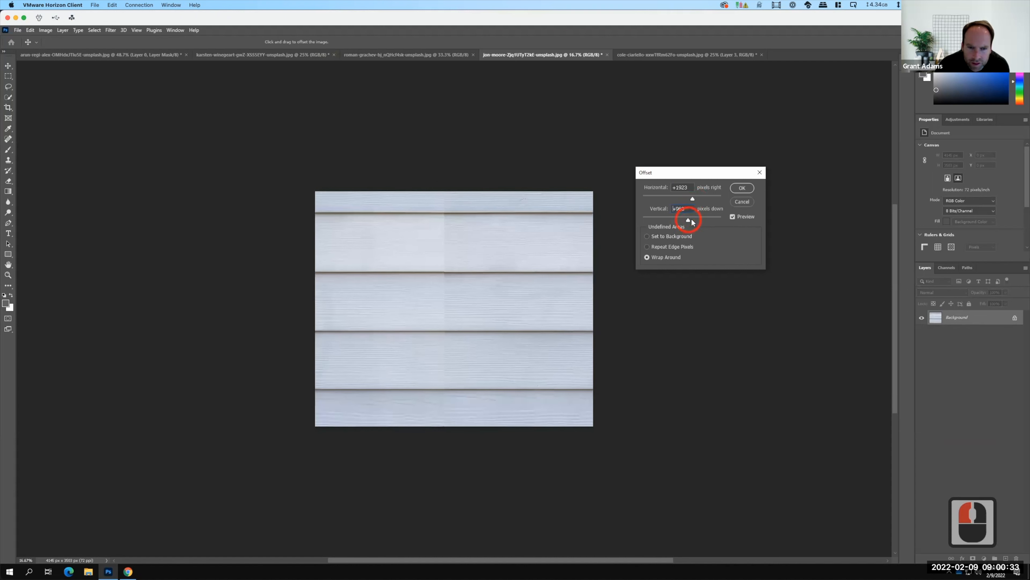
left_click(693, 221)
left_click_drag(692, 222, 693, 221)
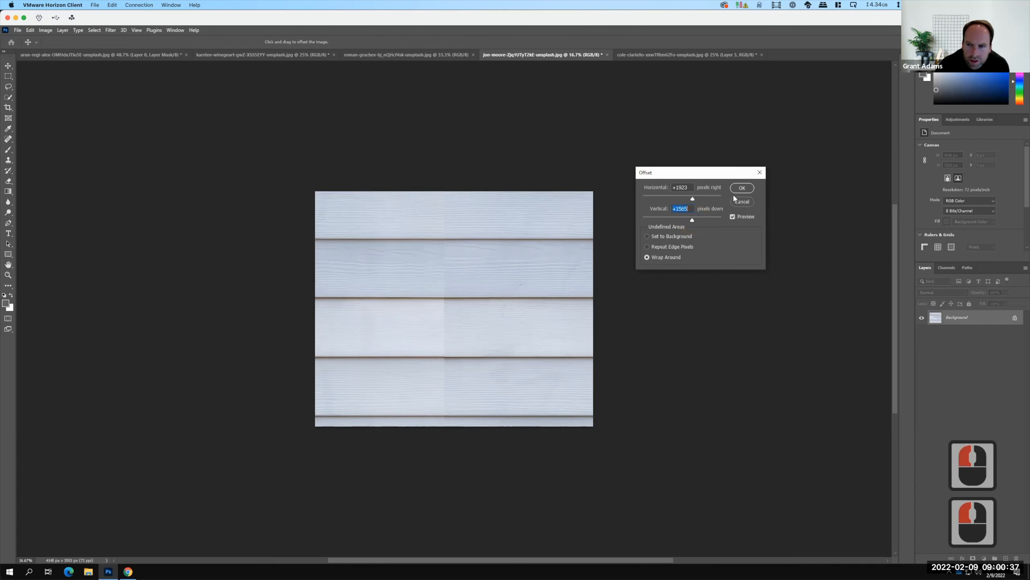
left_click(737, 188)
Set up the Clone Stamp with a soft brush of about 160 px for retouching the vertical seam.
key("c")
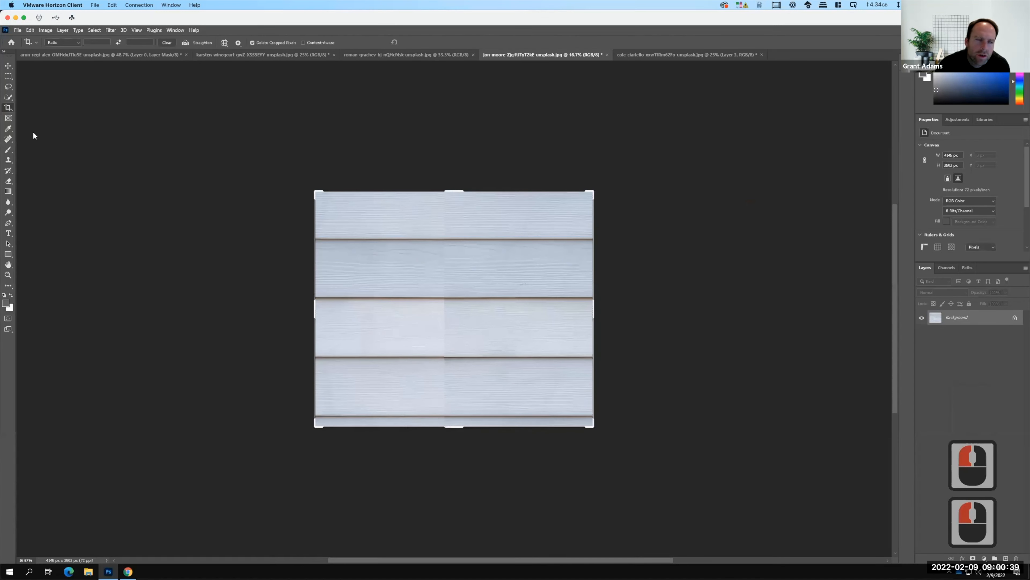
left_click(8, 160)
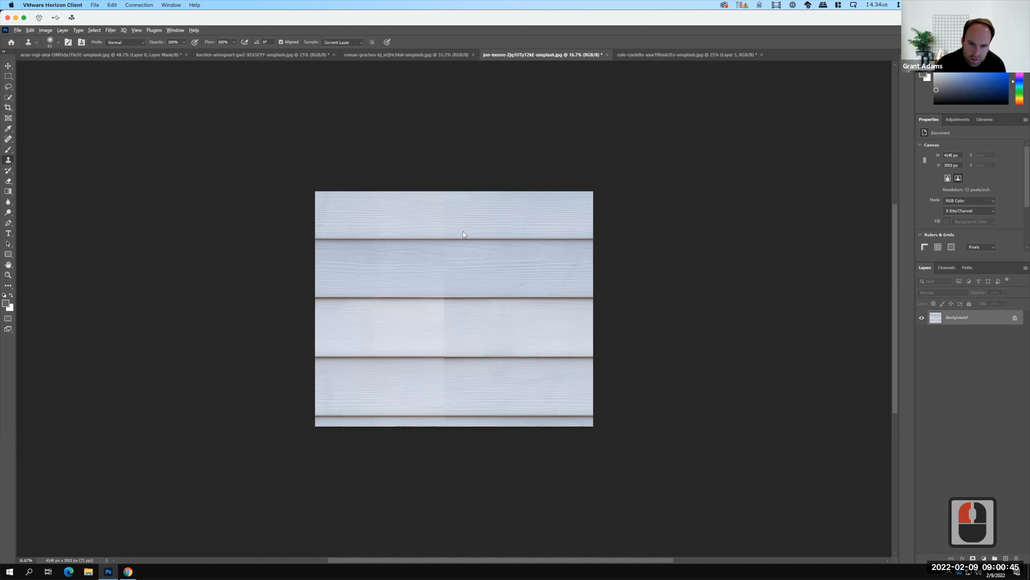
key("alt+equal")
key("alt+equal")
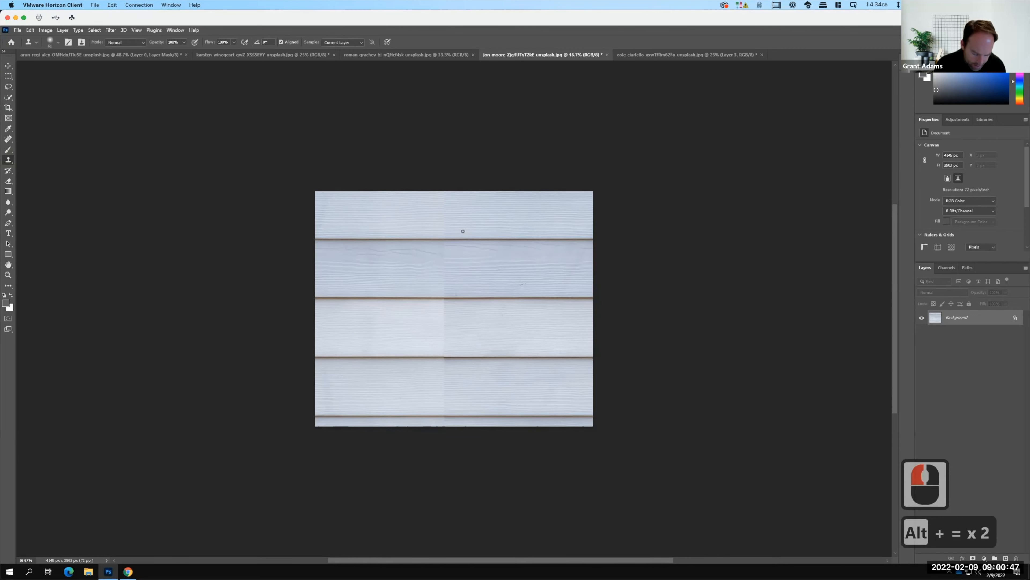
key("F15")
key("ctrl+equal")
key("ctrl+equal")
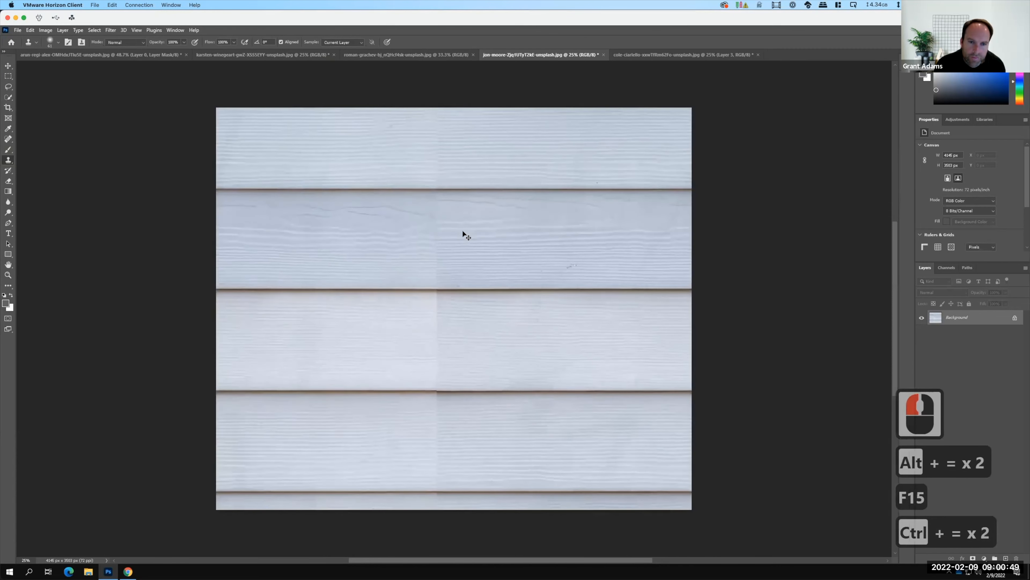
key("ctrl+equal")
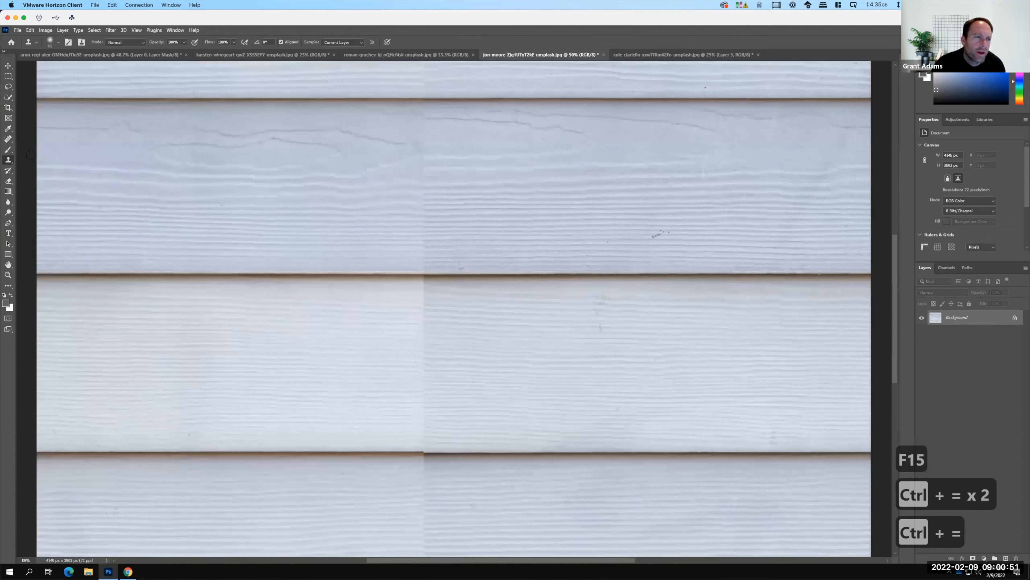
left_click(86, 43)
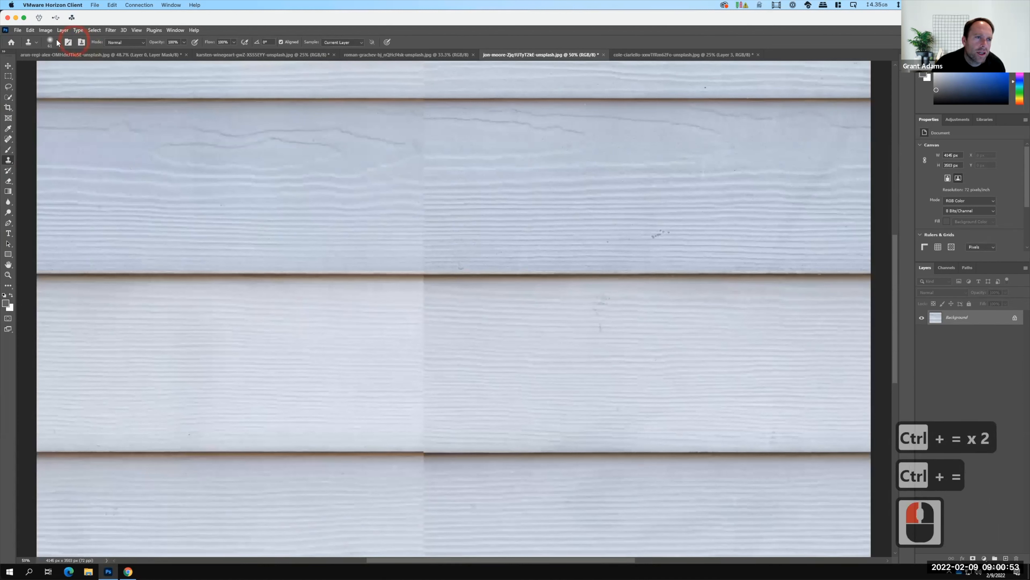
left_click(57, 42)
left_click(68, 69)
left_click(68, 69)
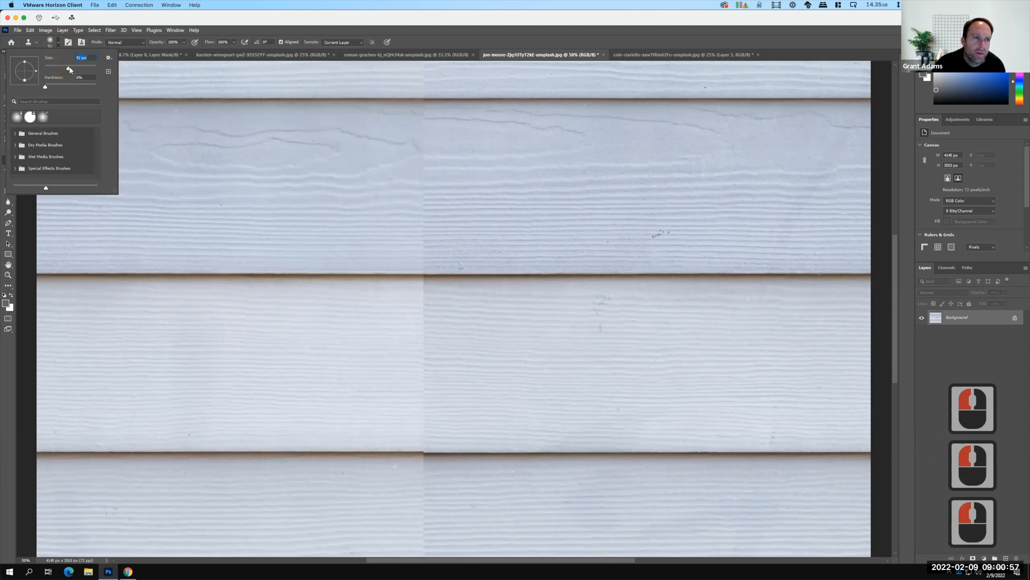
left_click(78, 68)
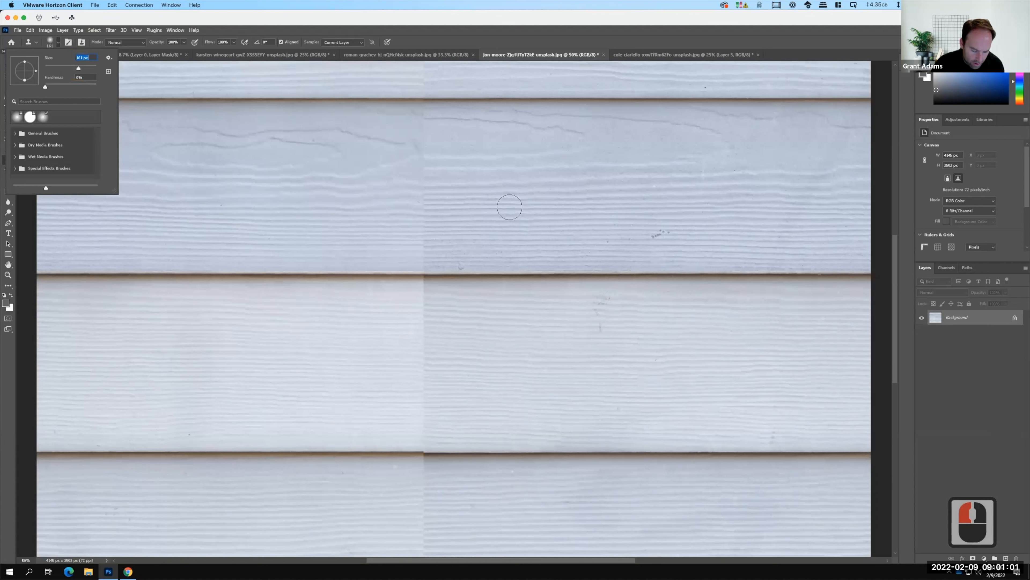
Clone the grain from right of the seam over the seam in the lower half of the darker upper board.
left_click(509, 204, "alt")
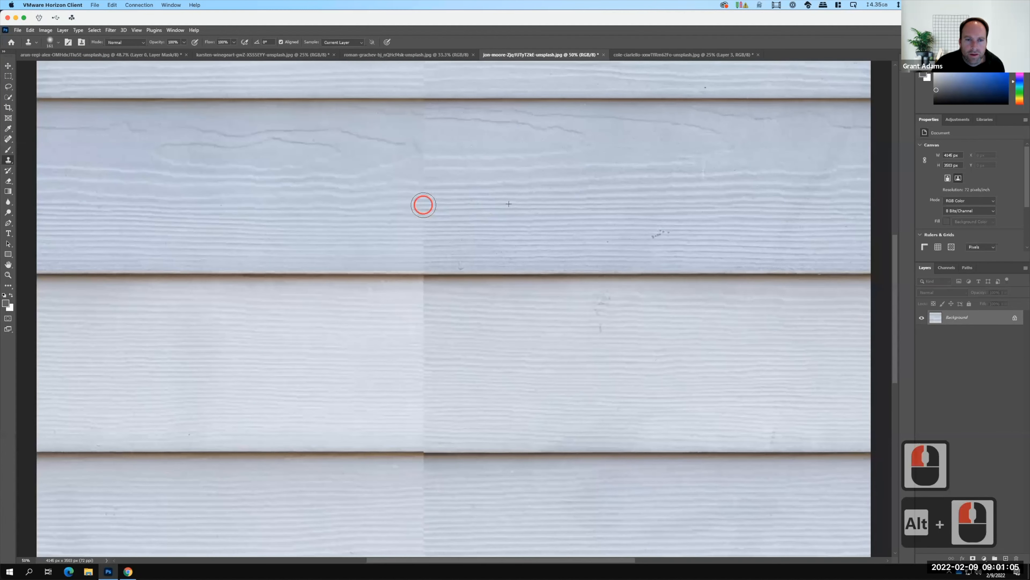
left_click(423, 203)
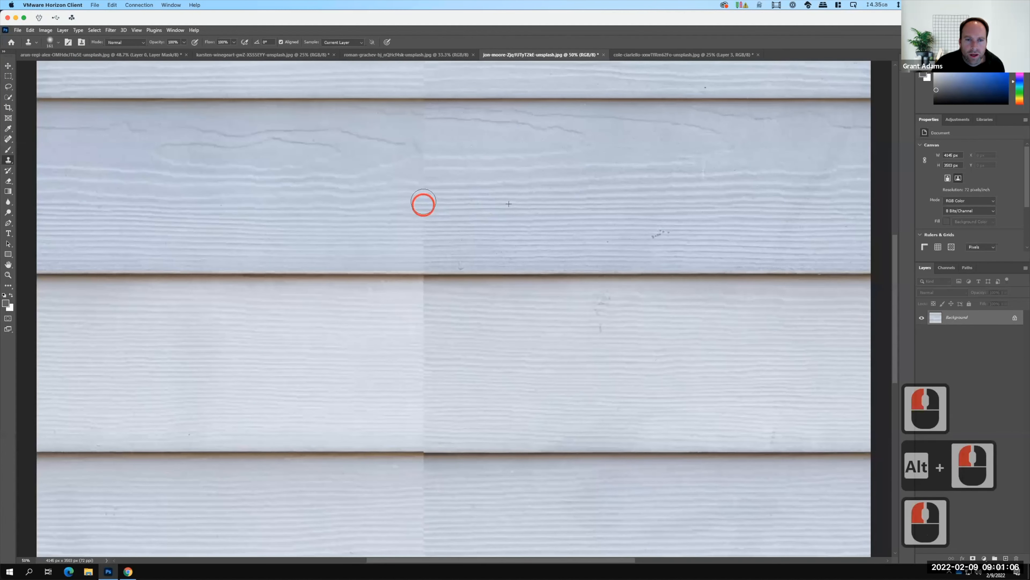
left_click(422, 223)
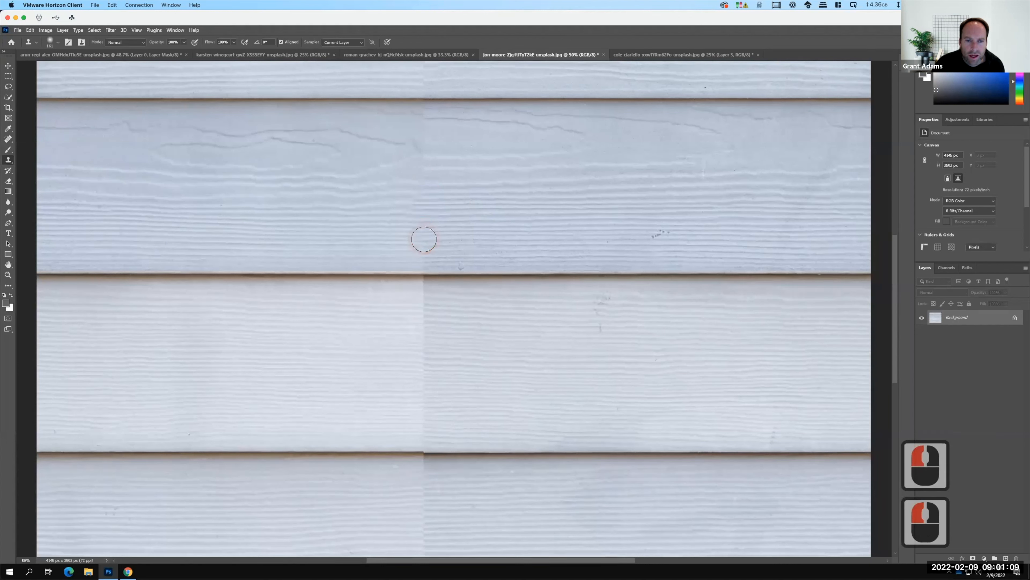
left_click(423, 241)
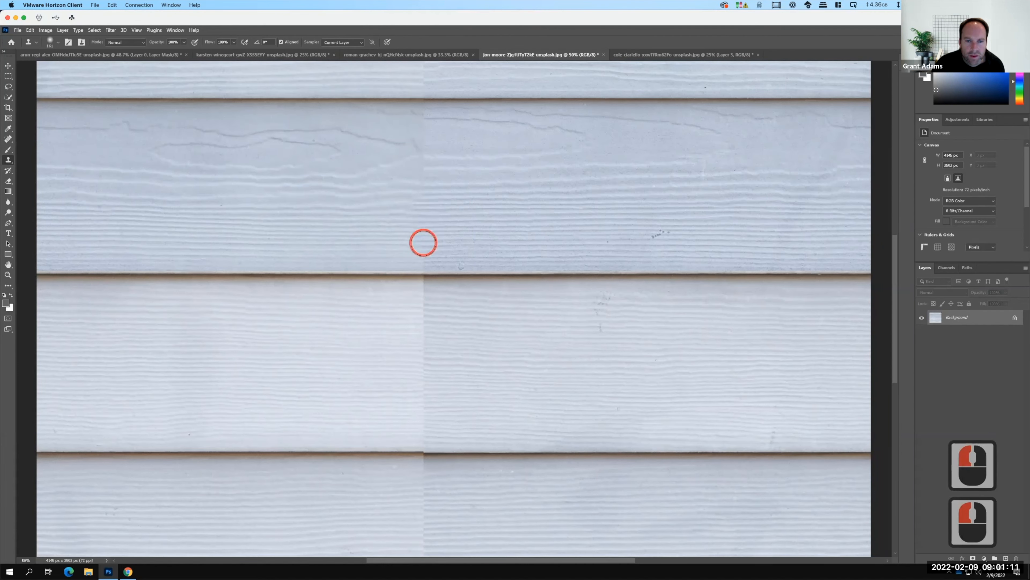
left_click(424, 253)
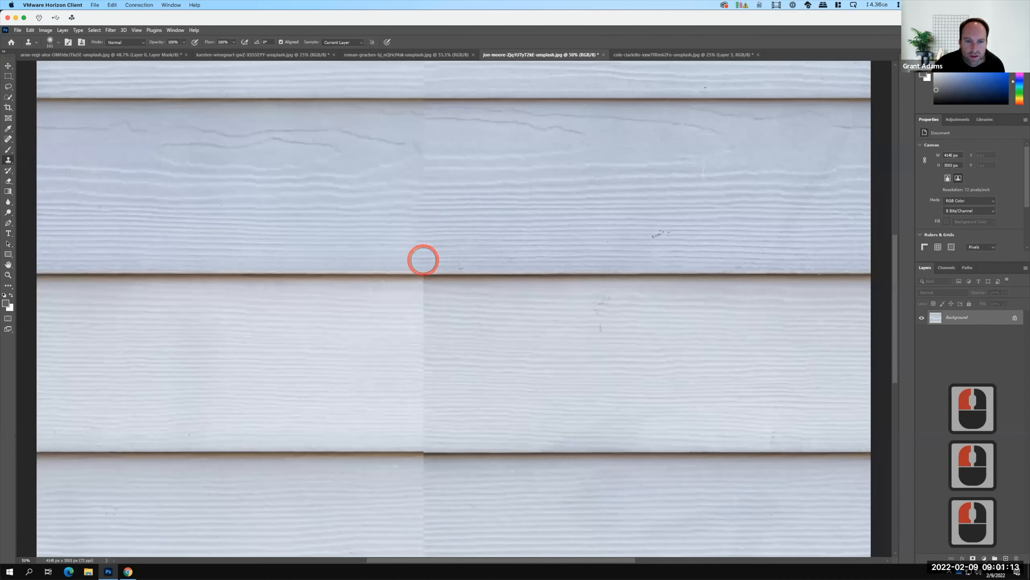
left_click(423, 260)
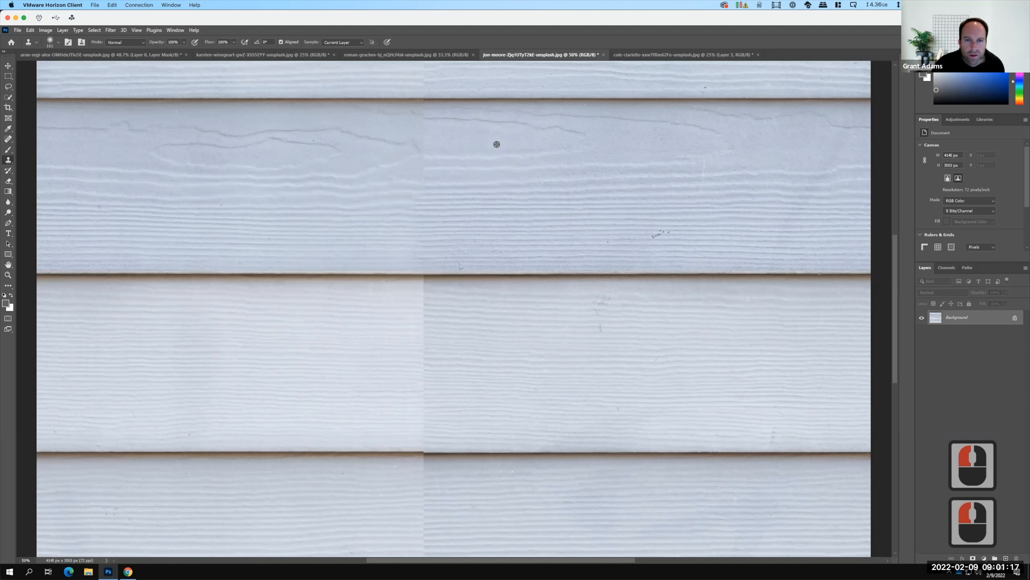
Clone nearby grain from right of the seam over it at the knot pattern in the middle of the darker board.
left_click(420, 153, "alt")
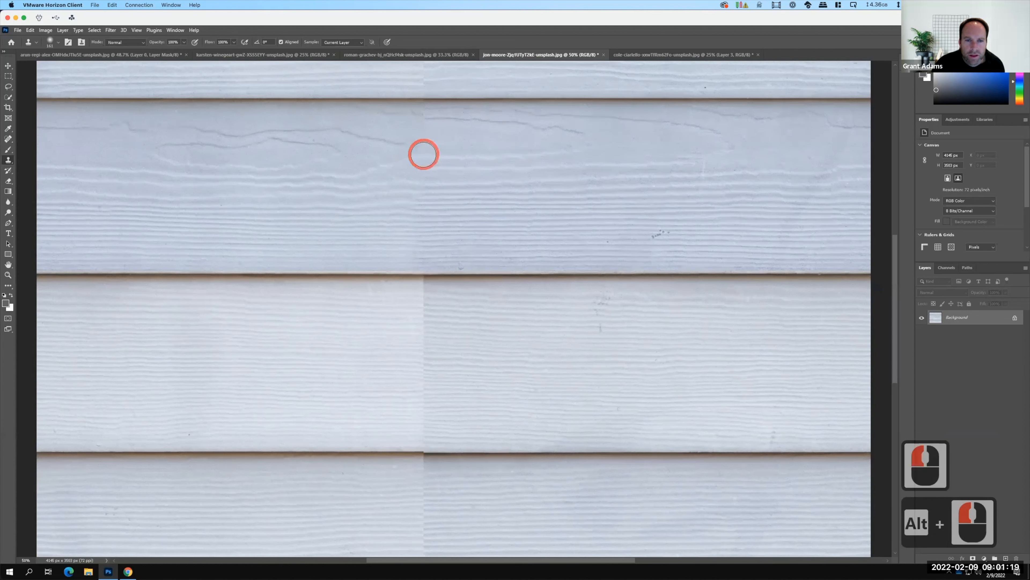
left_click(422, 153)
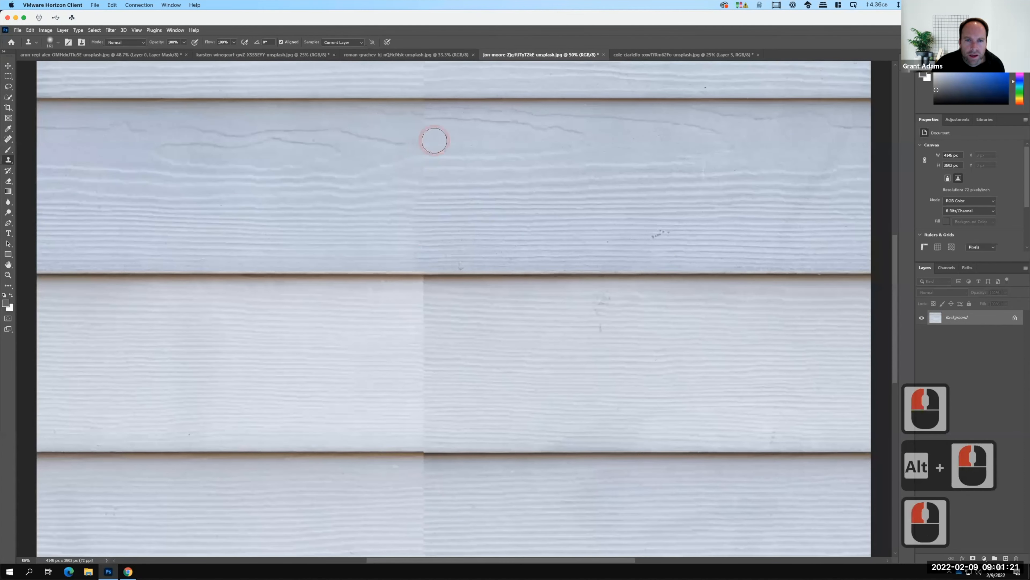
left_click(425, 207)
left_click(427, 168, "alt")
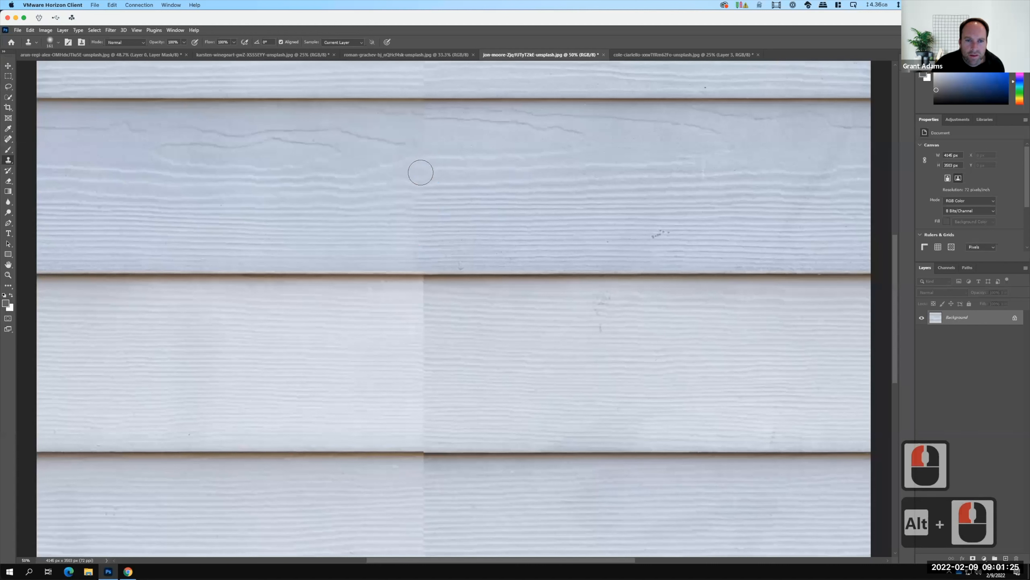
left_click(472, 166, "alt")
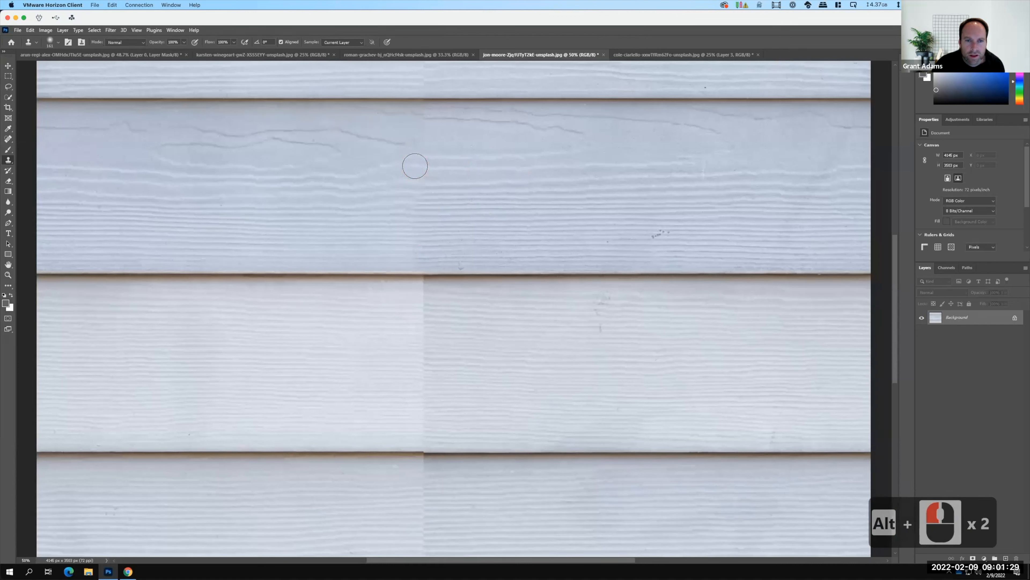
left_click(416, 166)
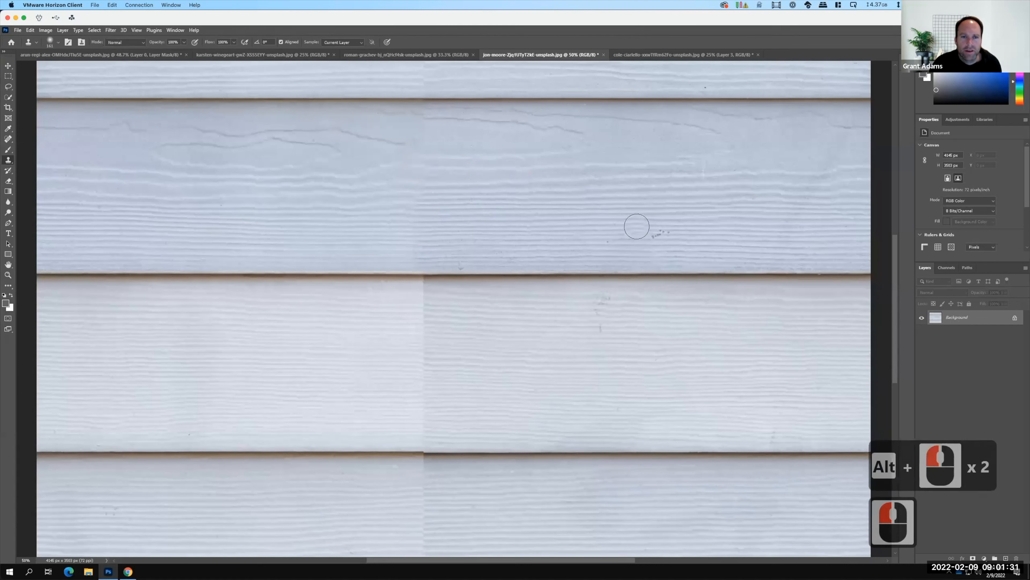
Clone over the seam near the darker board's upper edge and across the shadow line above it.
left_click(451, 131, "alt")
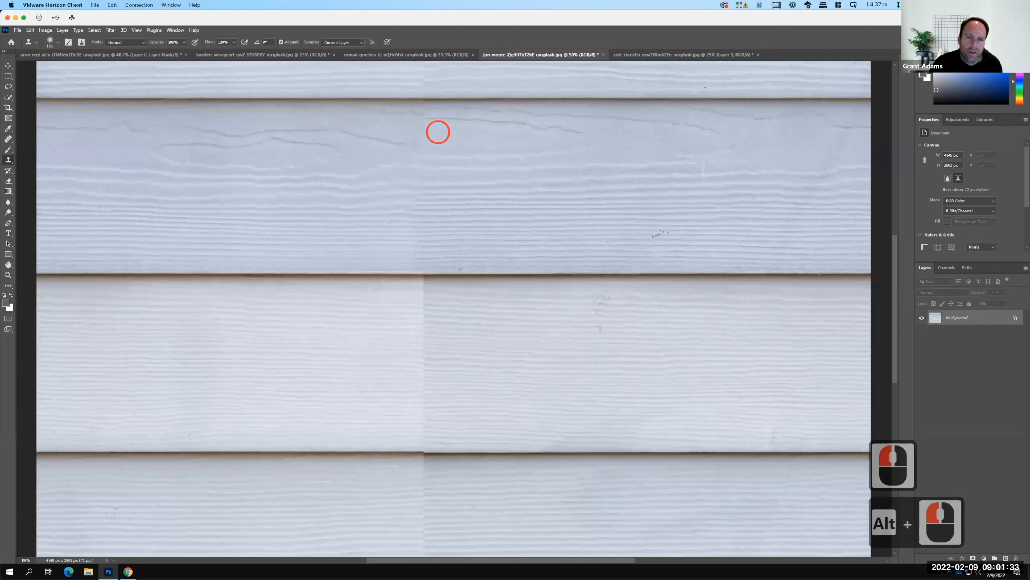
left_click(423, 134)
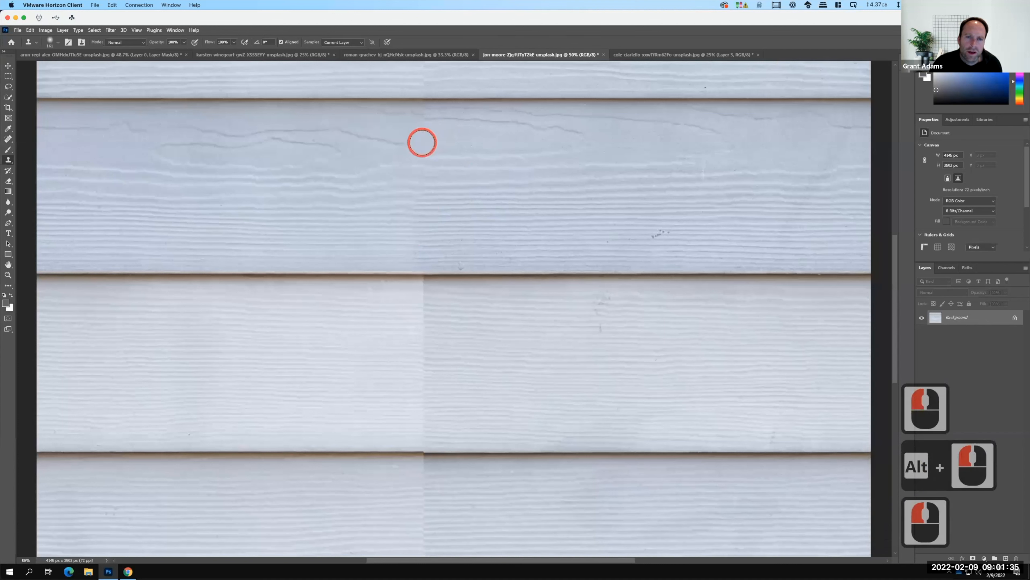
left_click(421, 136)
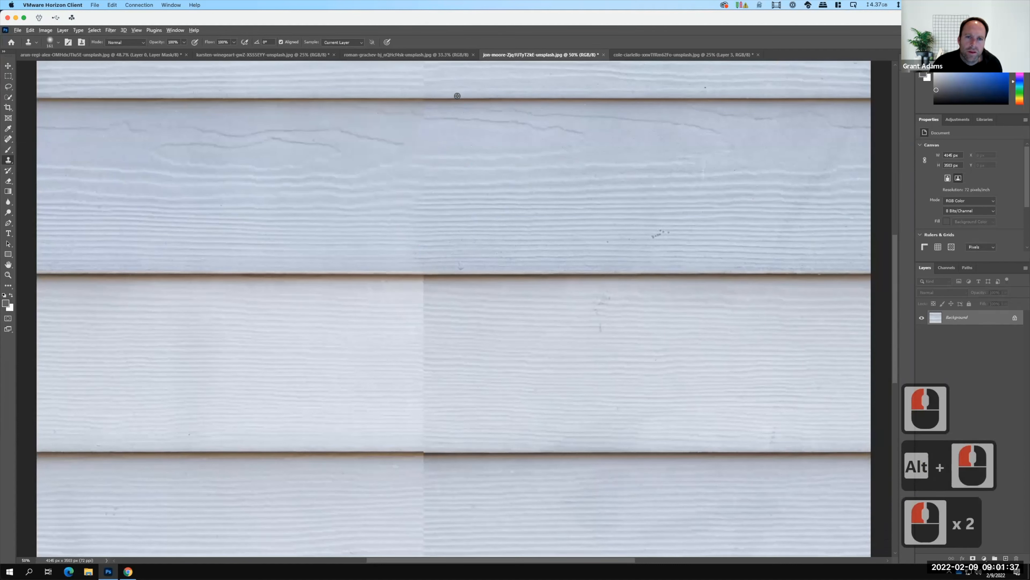
left_click(420, 95, "alt")
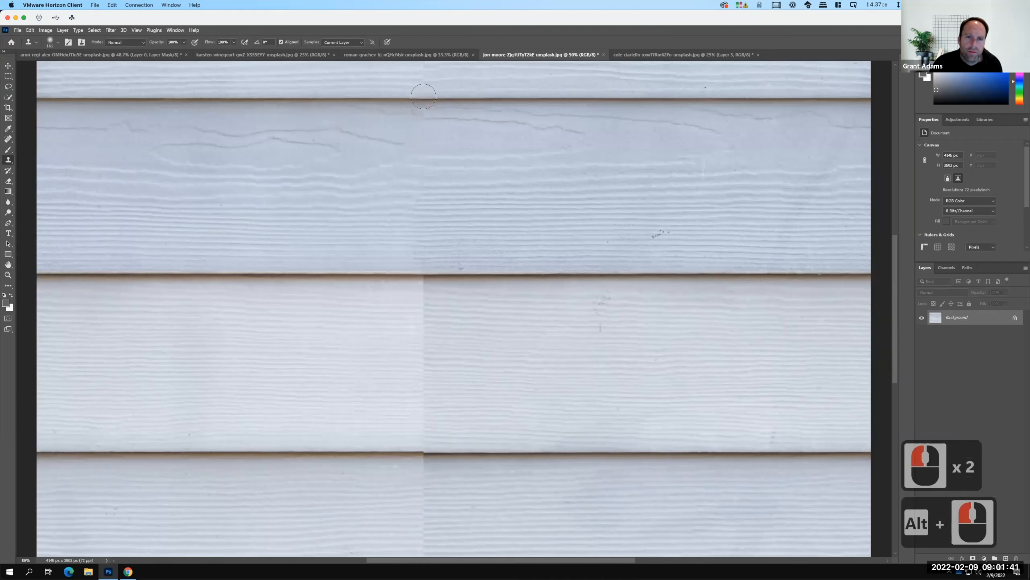
left_click(453, 108)
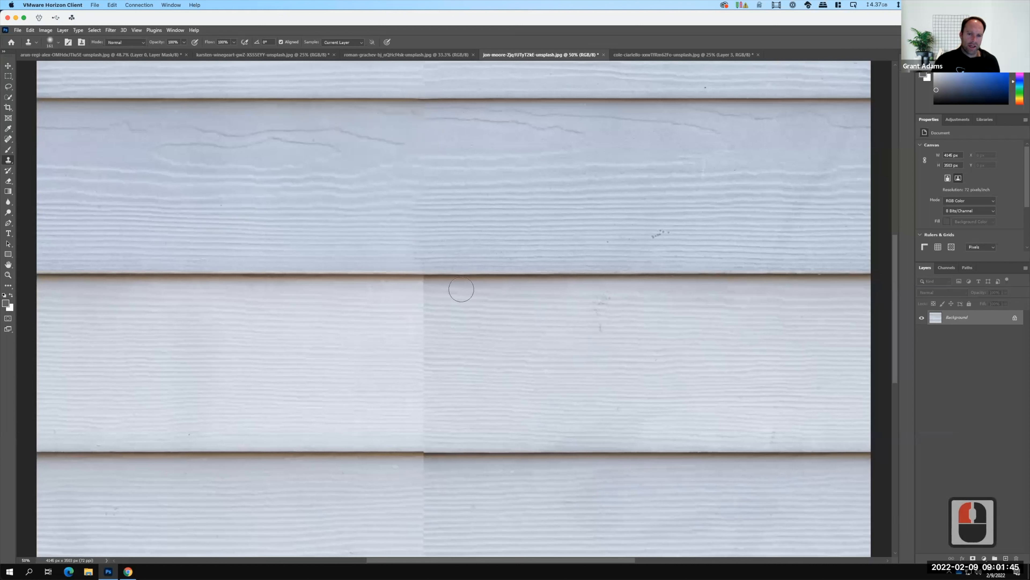
Clone the lighter grain from left of the seam over it from the upper part to the middle of the next board down.
key("F15")
key("alt")
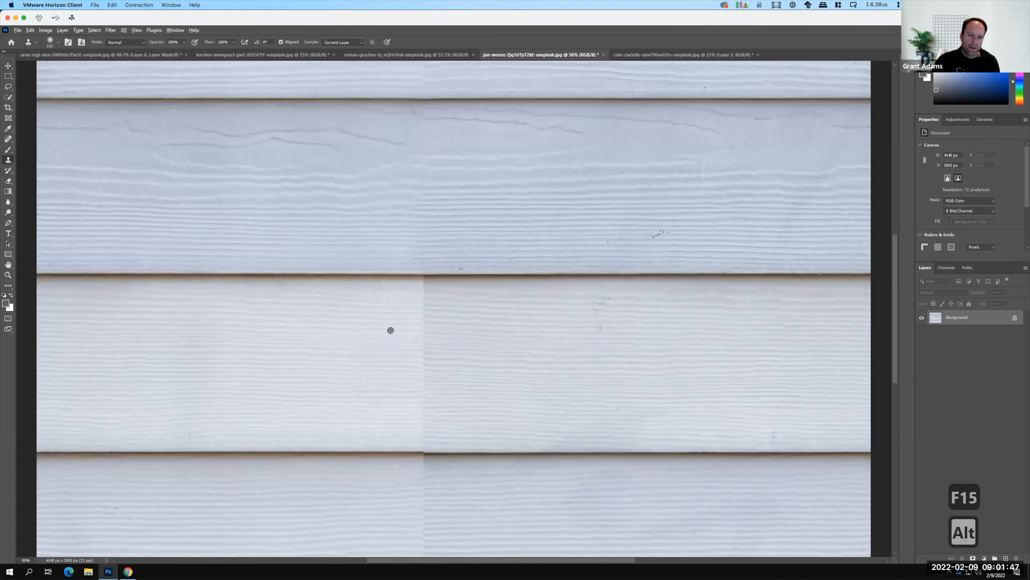
left_click(428, 312, "alt")
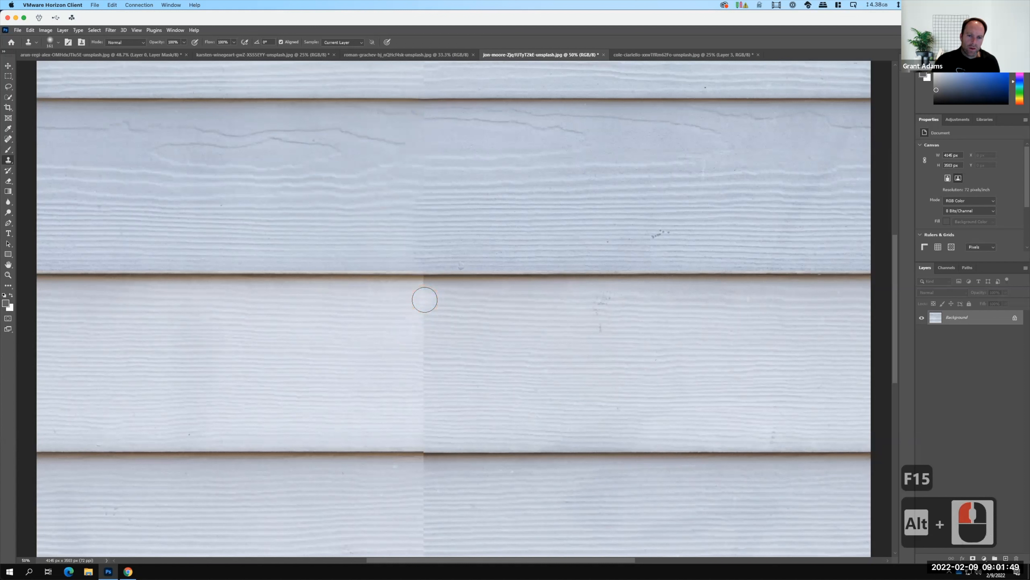
left_click(425, 300)
left_click(425, 326)
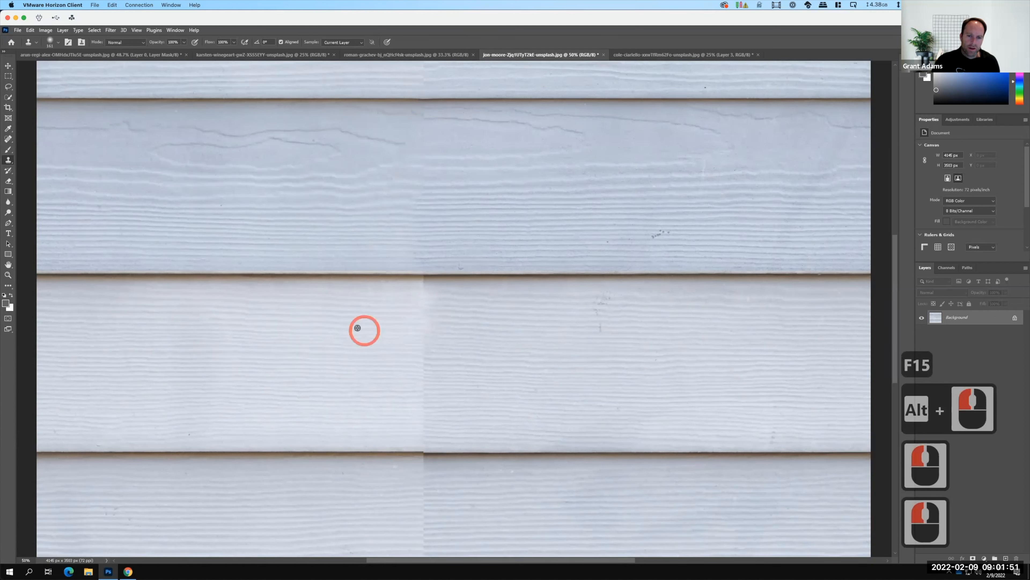
left_click(354, 328, "alt")
left_click(427, 336)
left_click_drag(425, 336, 423, 359)
left_click(351, 374, "alt")
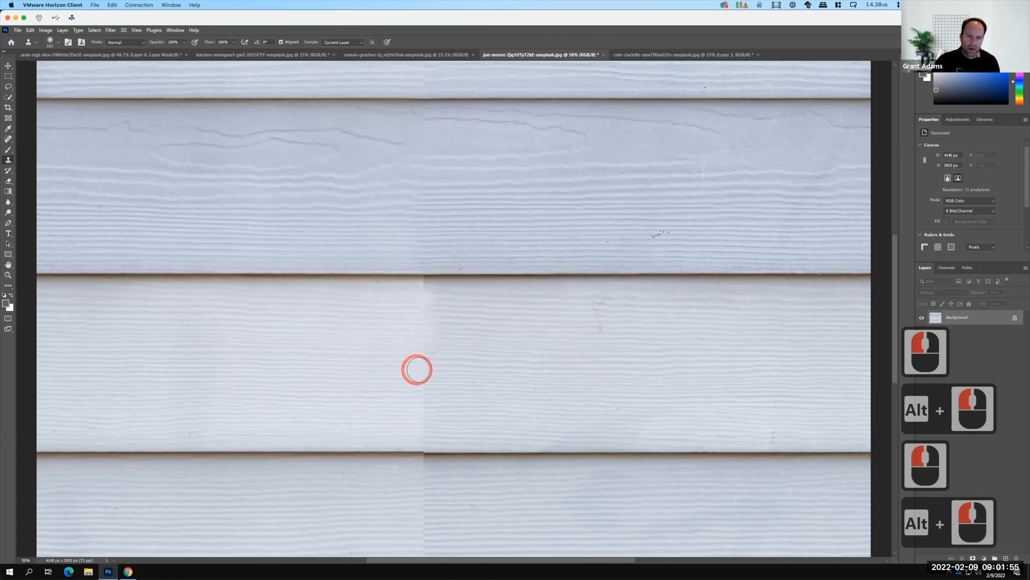
left_click(424, 368)
Clone grain from right of the seam over it through the middle and lower half of the lighter board.
left_click(590, 355, "alt")
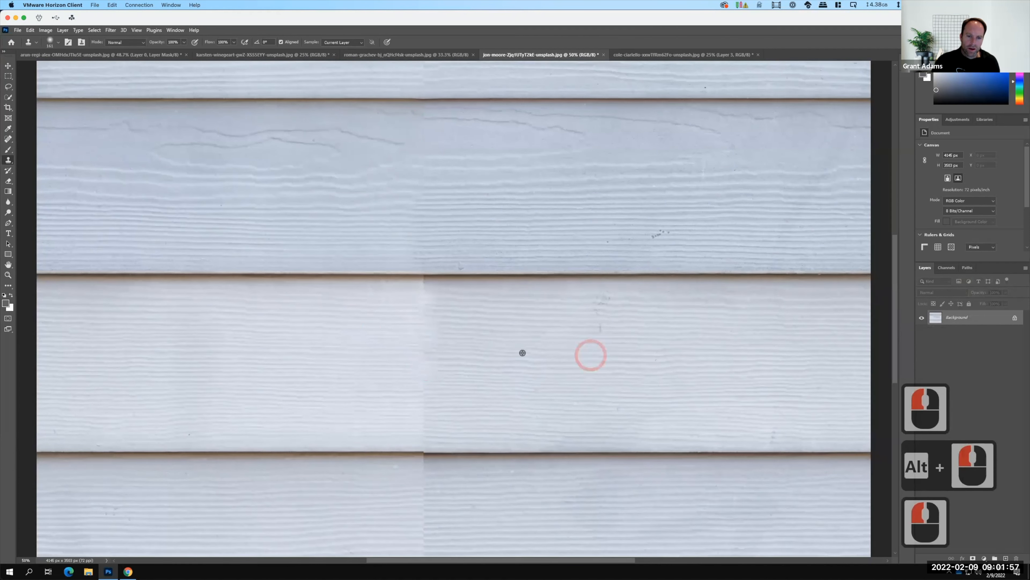
left_click(426, 350)
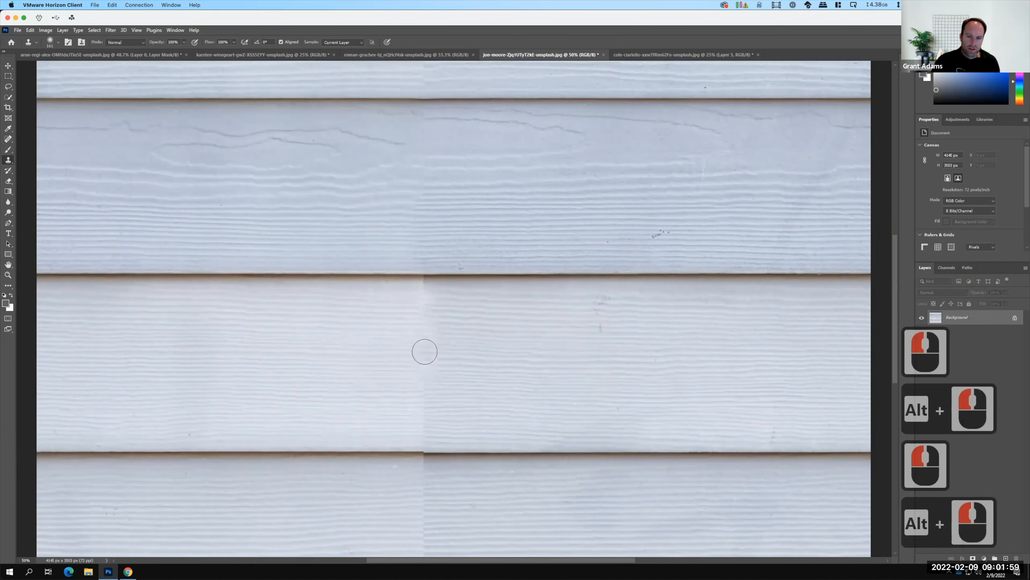
left_click(545, 379, "alt")
left_click(432, 395)
left_click_drag(428, 388, 470, 396)
left_click(491, 411, "alt")
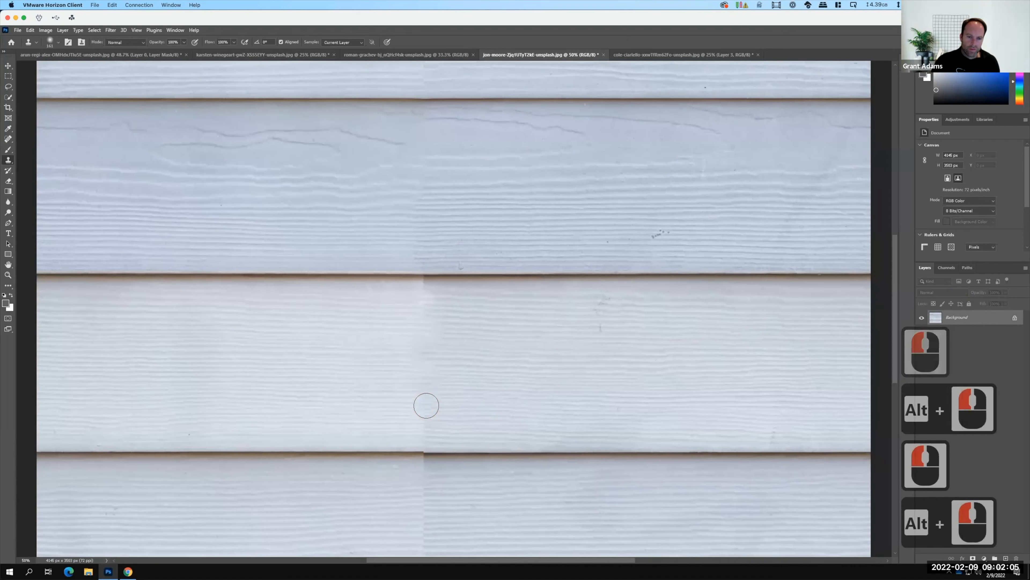
left_click(427, 409)
mouse_move(427, 409)
left_mouse_down()
mouse_move(504, 431)
mouse_move(517, 452)
left_mouse_up()
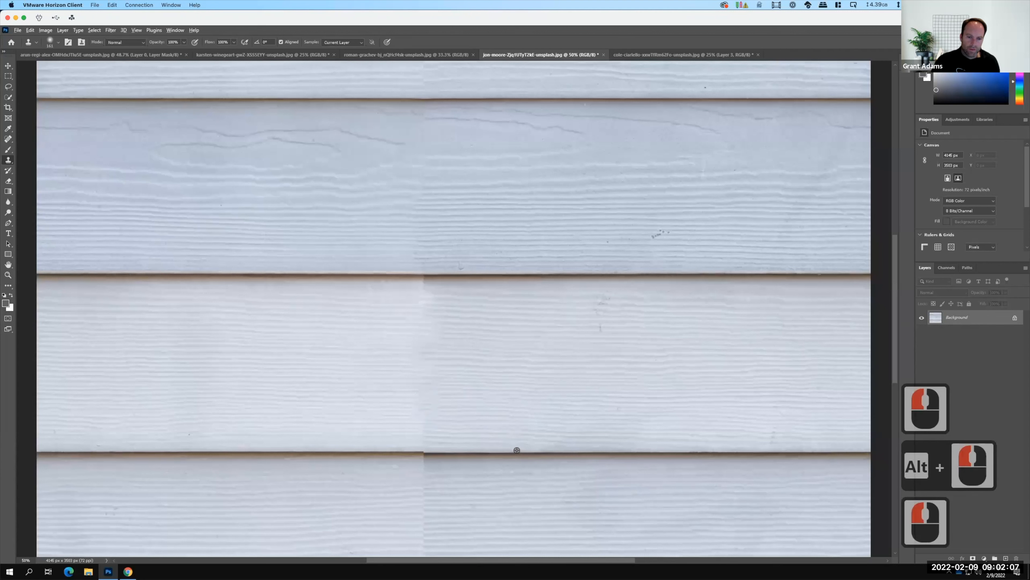
Clone over the break in the shadow line below the lighter board and the seam just above that line.
left_click(419, 445, "alt")
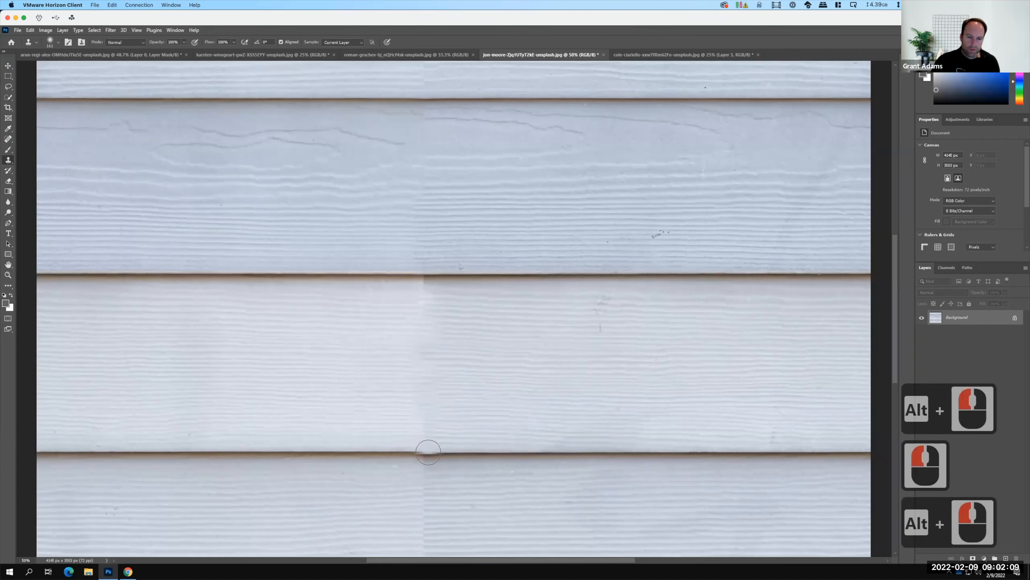
left_click(423, 447)
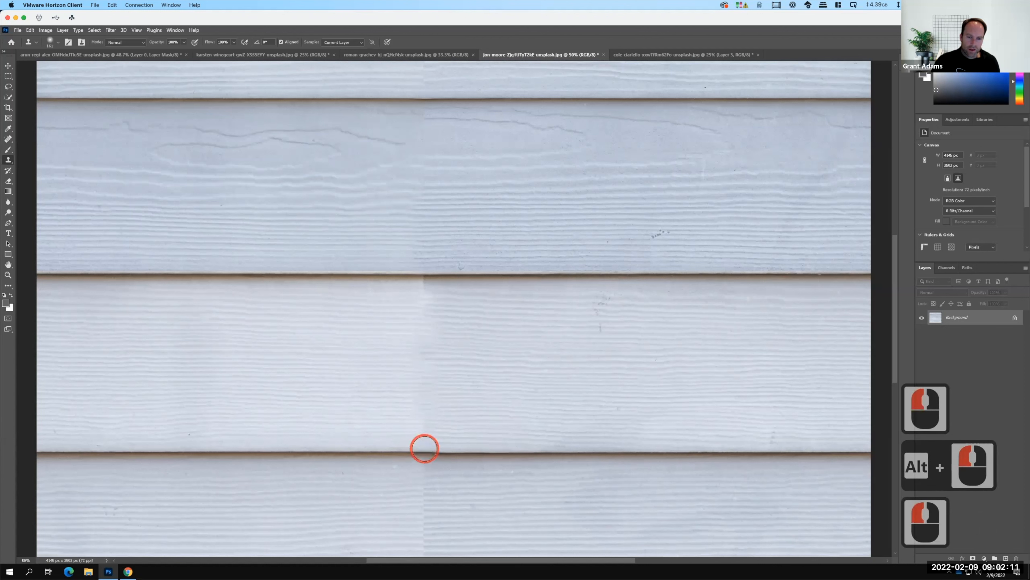
left_click(499, 420, "alt")
left_click(428, 431)
left_click(426, 432)
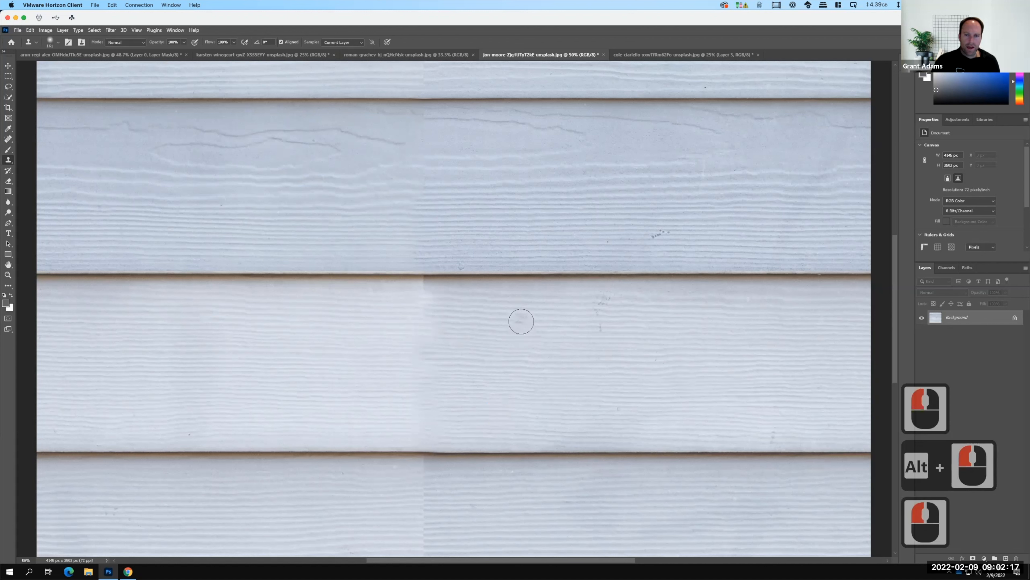
Clone over the seam where it crosses the shadow line between the darker and lighter boards.
left_click(437, 273, "alt")
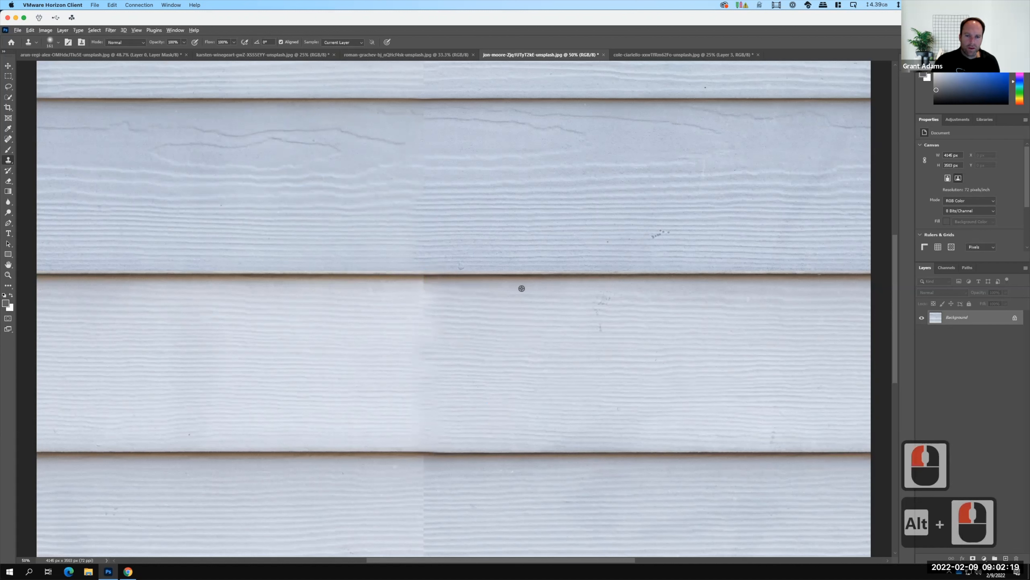
left_click(421, 271, "alt")
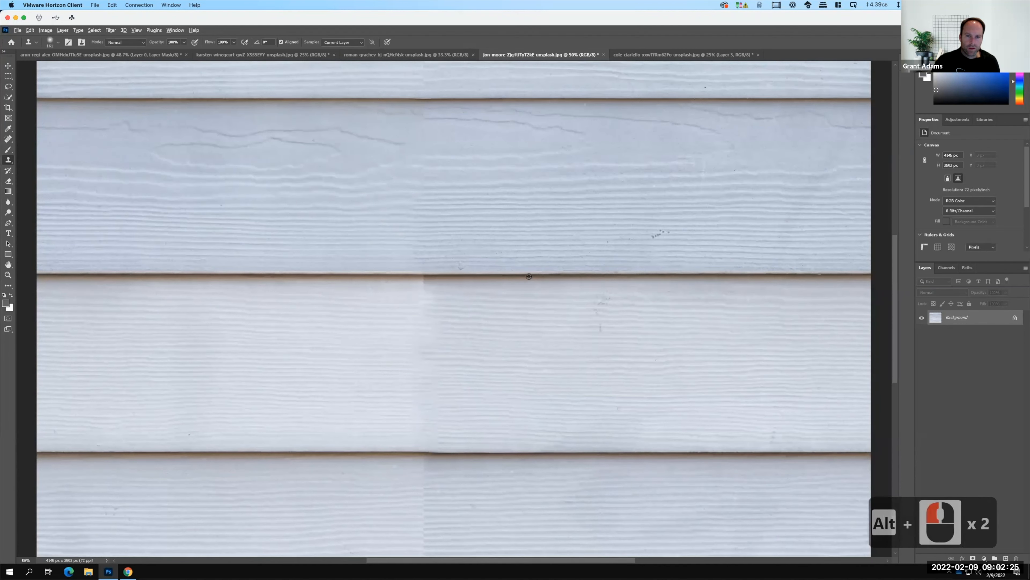
left_click(424, 281, "alt")
left_click(424, 277)
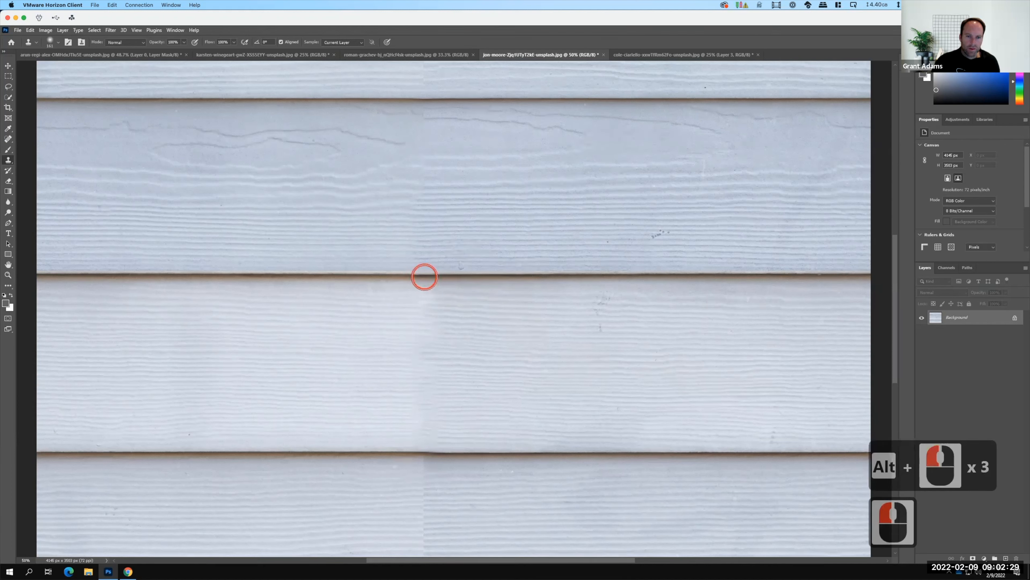
left_click(425, 290)
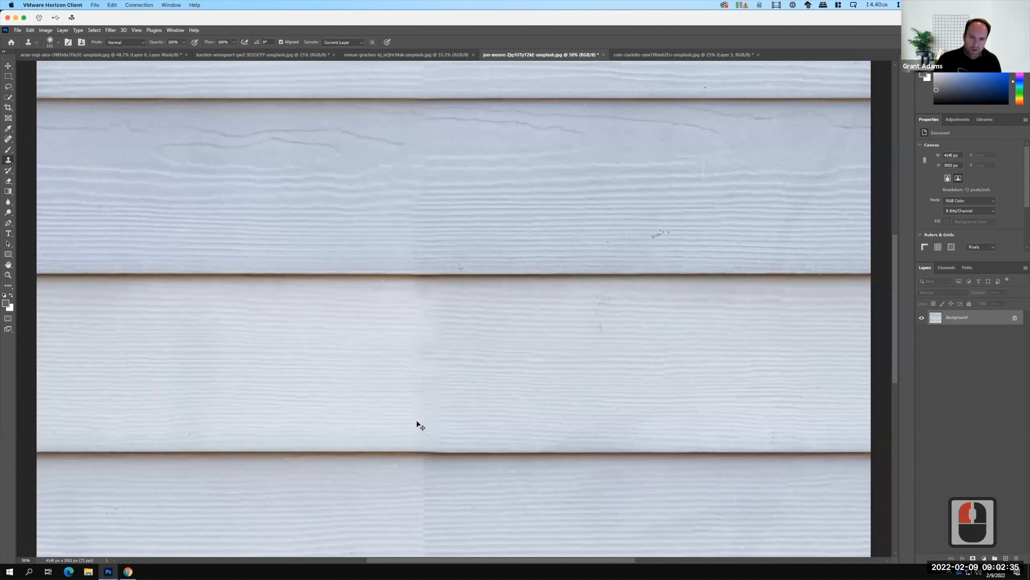
Export the whole white siding image with Export As, in PNG format at 100% scale.
key("ctrl+0")
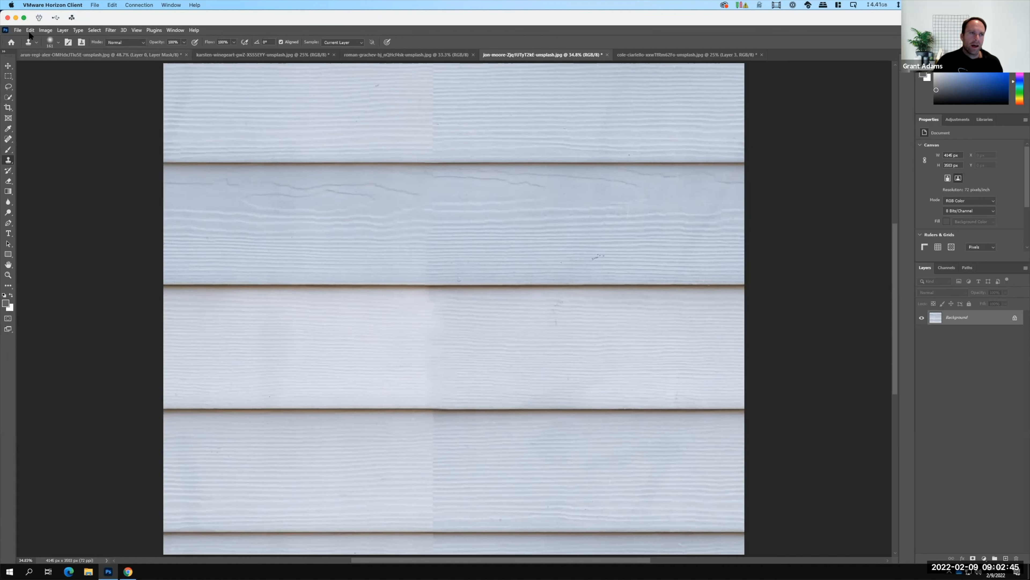
key("F15")
left_click(18, 30)
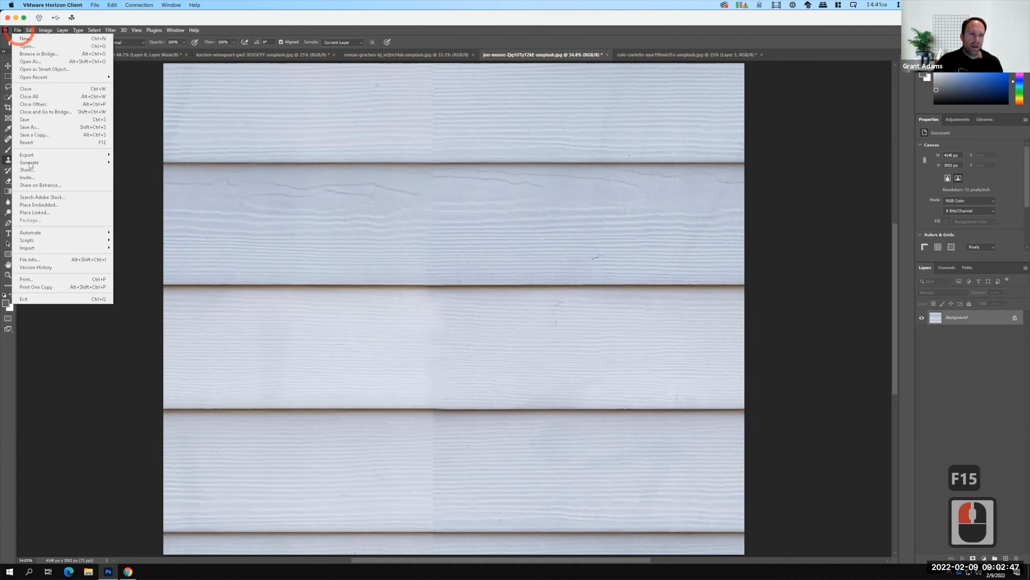
mouse_move(31, 155)
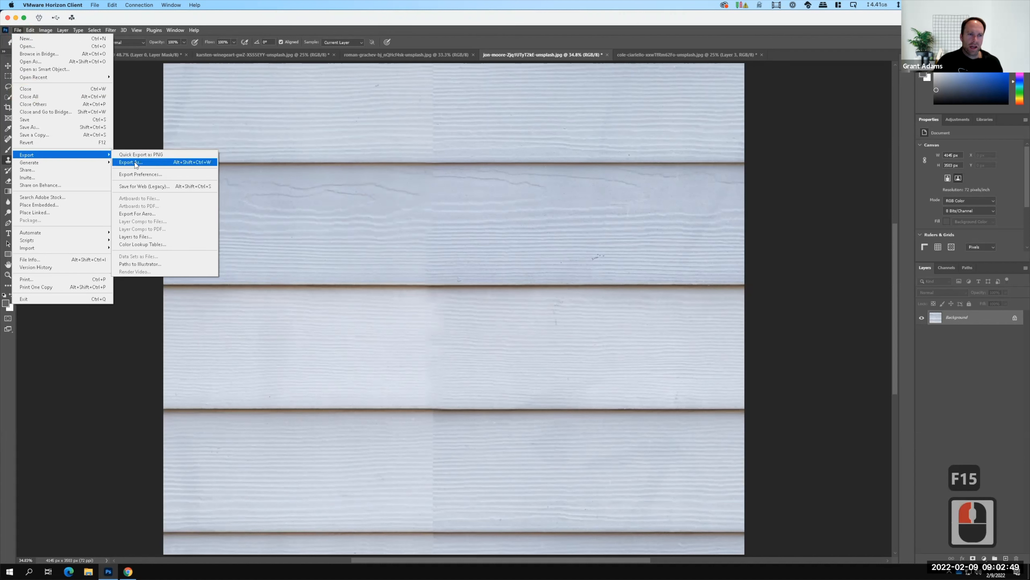
left_click(163, 165)
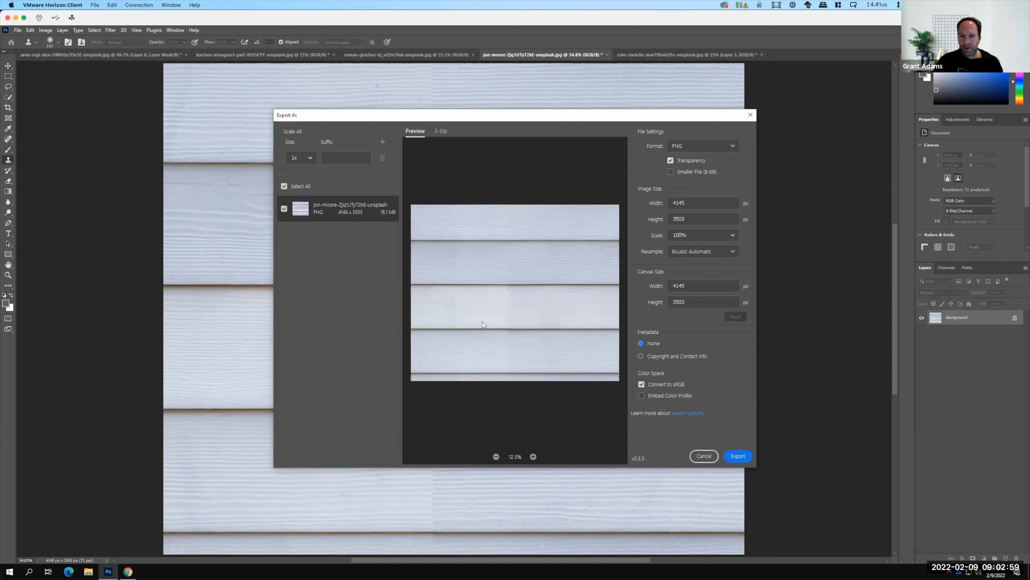
left_click(739, 456)
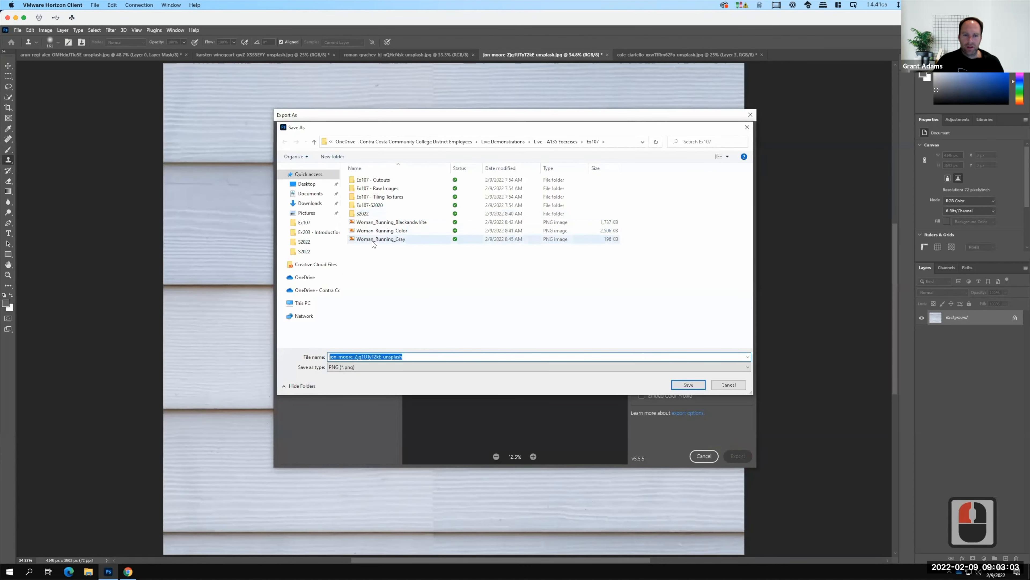
Name the exported PNG Tiling_Texture_01 and save it in the Ex107 folder.
left_click(373, 240)
double_click(381, 356)
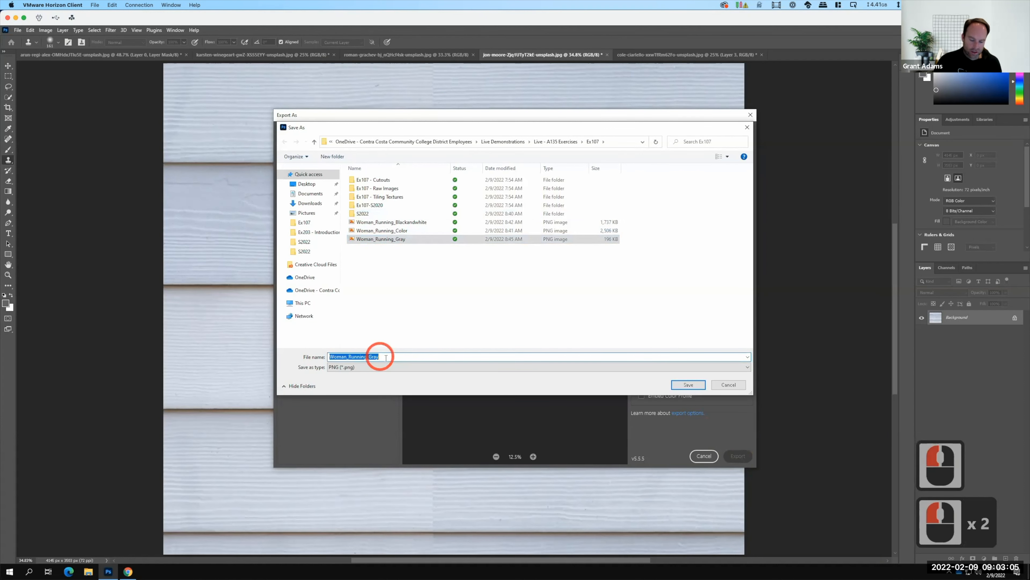
type("Tiling")
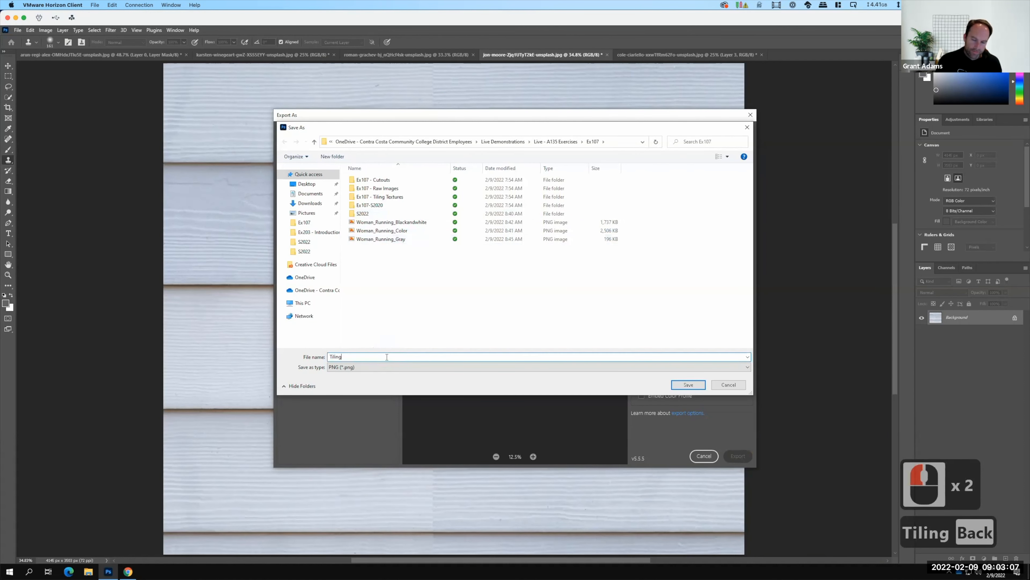
type("_Texture_01")
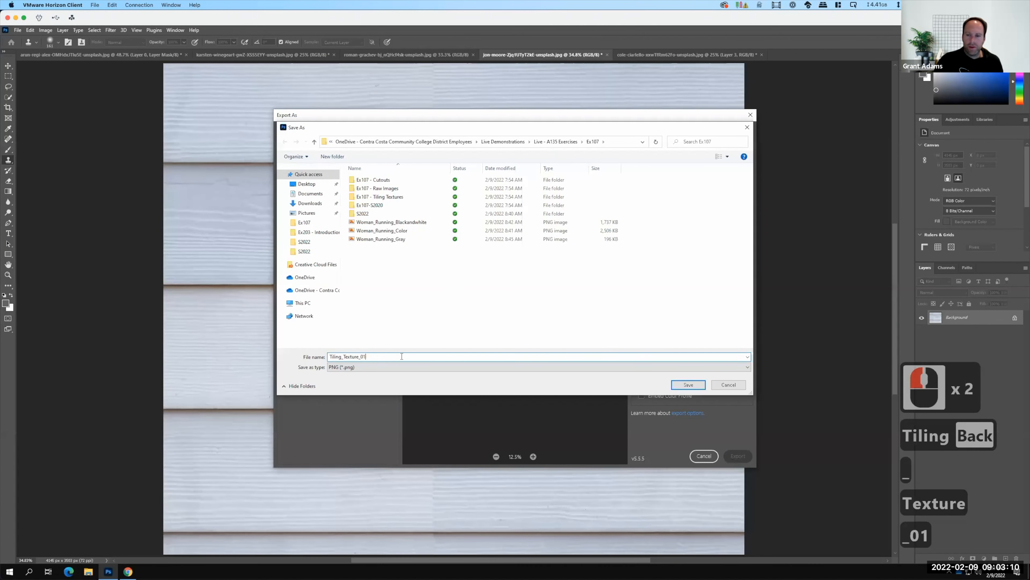
left_click(700, 384)
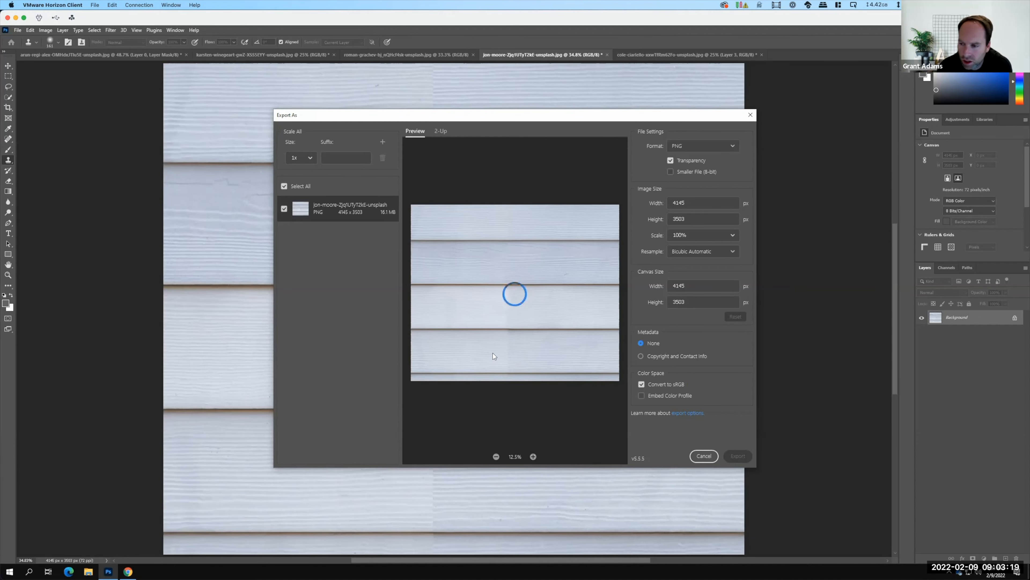
key("Escape")
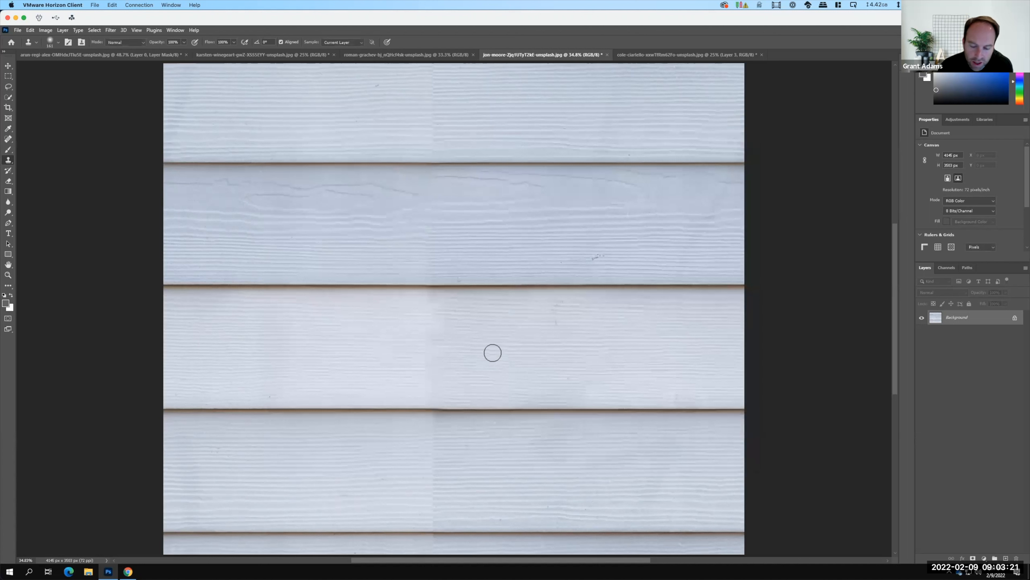